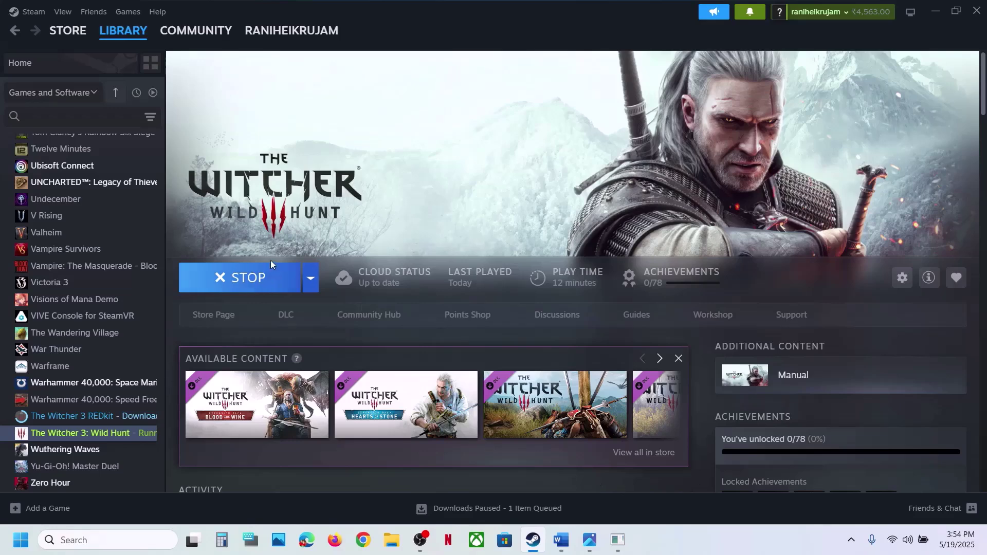
Step: Show The Witcher 3: Wild Hunt in the game launcher and check its DirectX 11 and DirectX 12 version options
{"action": "left_click", "coordinate": [617, 540]}
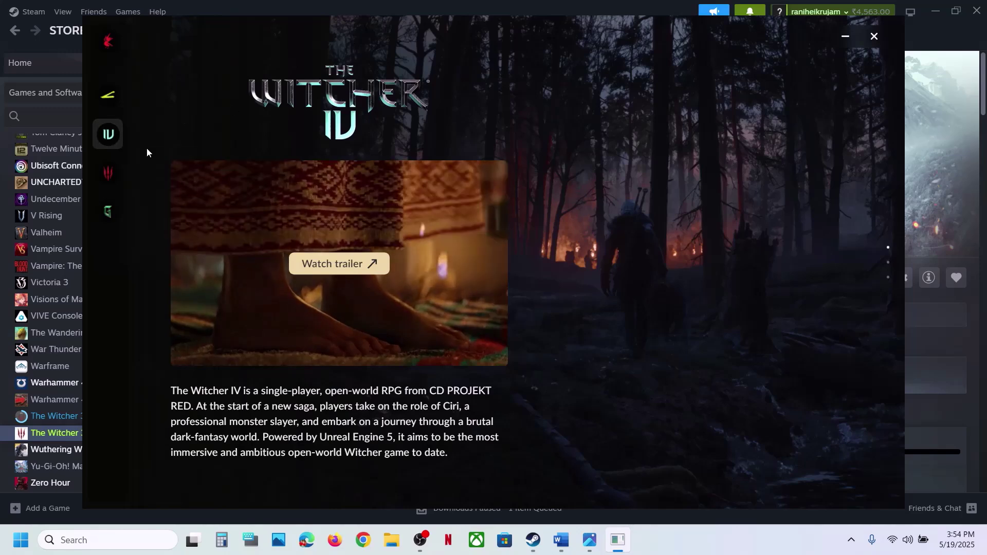
{"action": "left_click", "coordinate": [106, 172]}
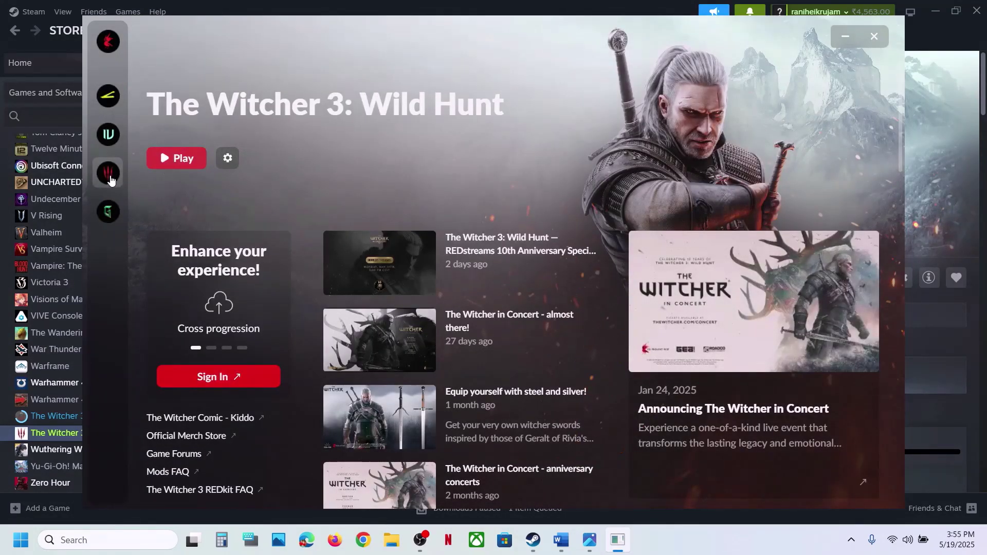
{"action": "left_click", "coordinate": [228, 158]}
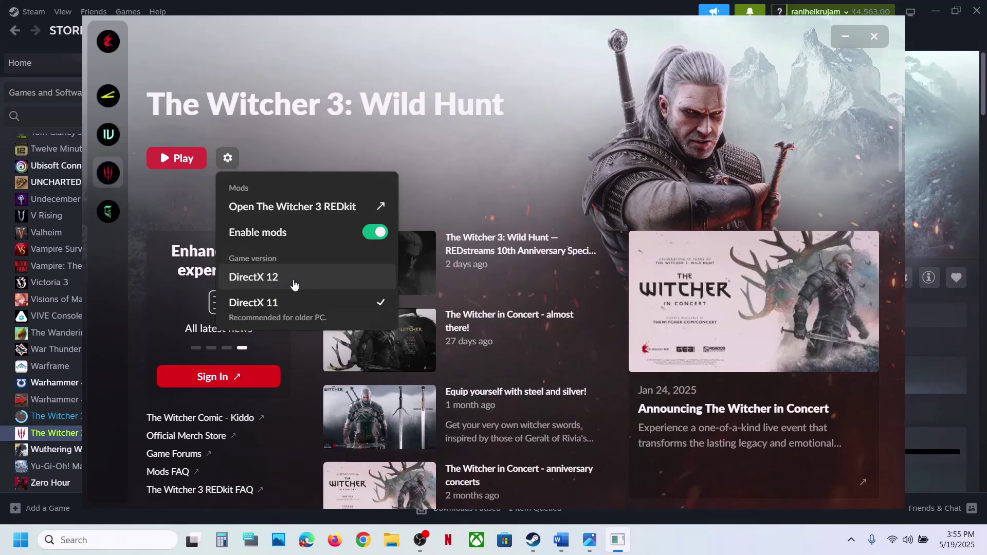
{"action": "left_click", "coordinate": [449, 184]}
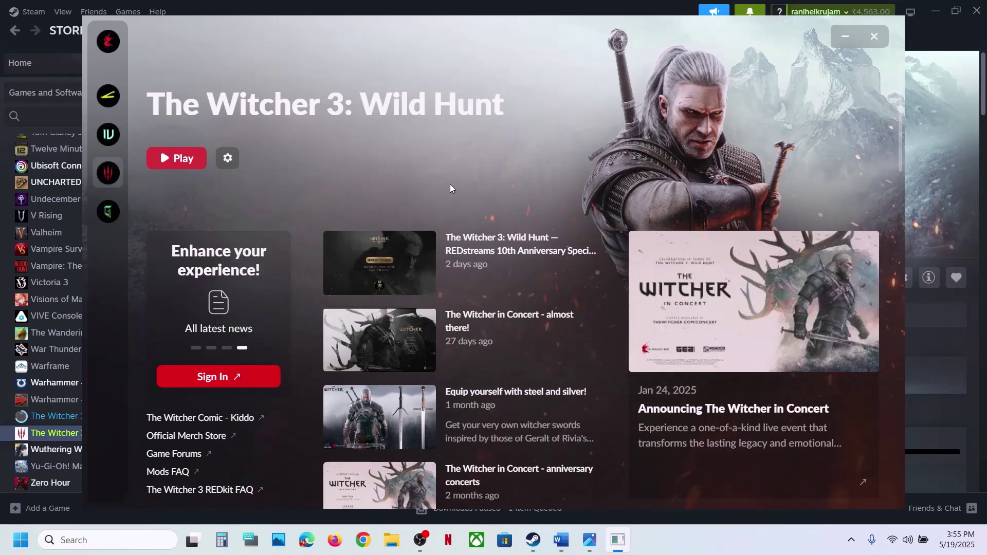
Step: Highlight "Skip the launcher" under Step 2 in the Word notes, and close the game launcher
{"action": "left_click", "coordinate": [560, 540]}
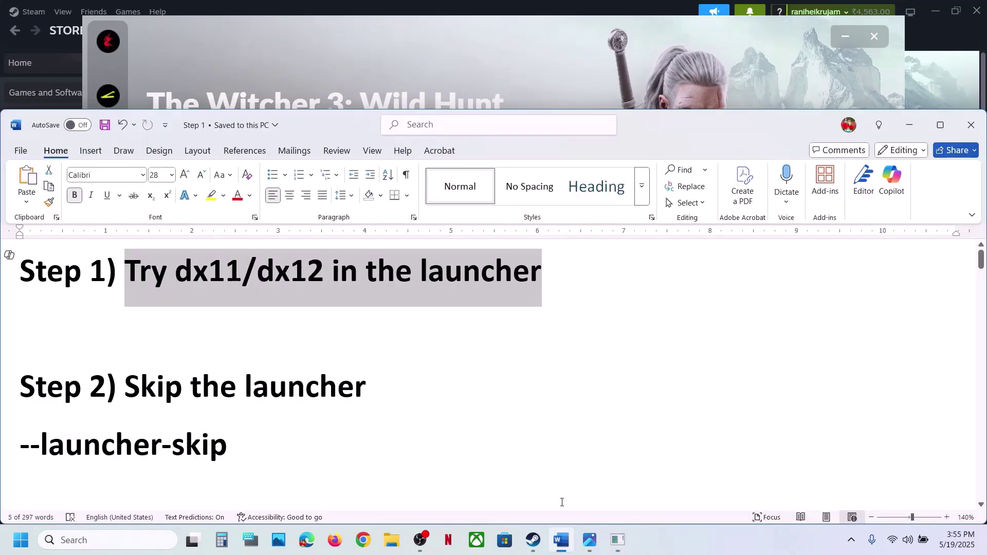
{"action": "left_click_drag", "start_coordinate": [133, 392], "coordinate": [368, 391]}
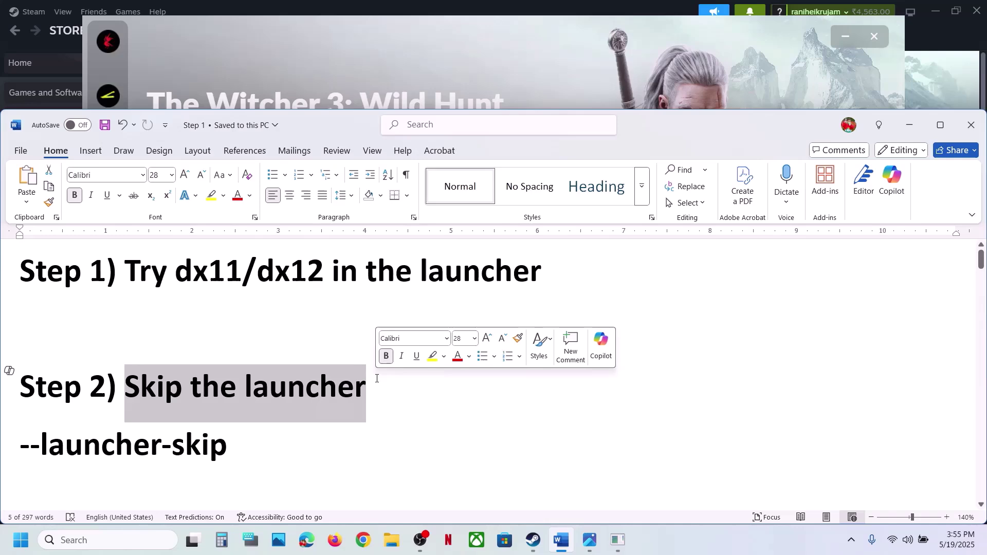
{"action": "left_click", "coordinate": [567, 84]}
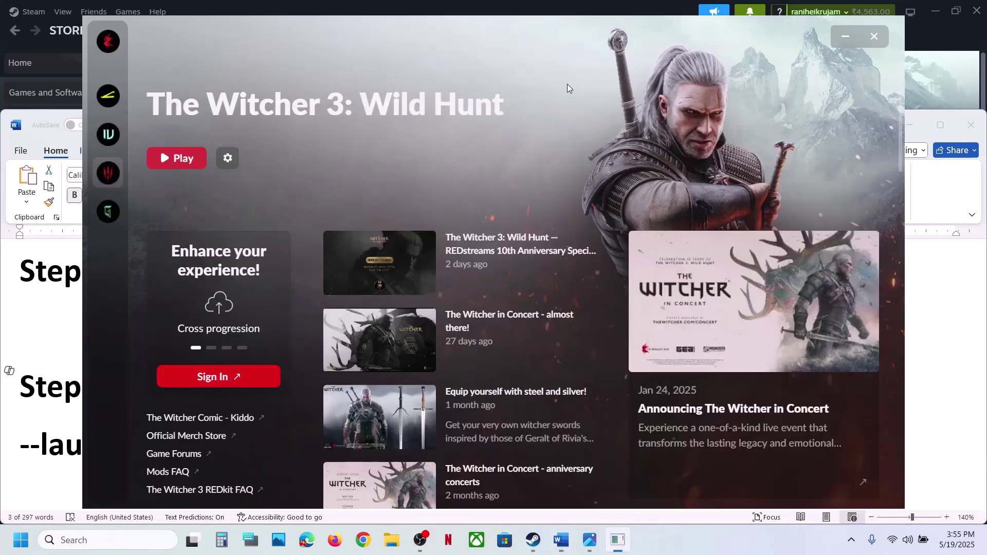
{"action": "left_click", "coordinate": [875, 36]}
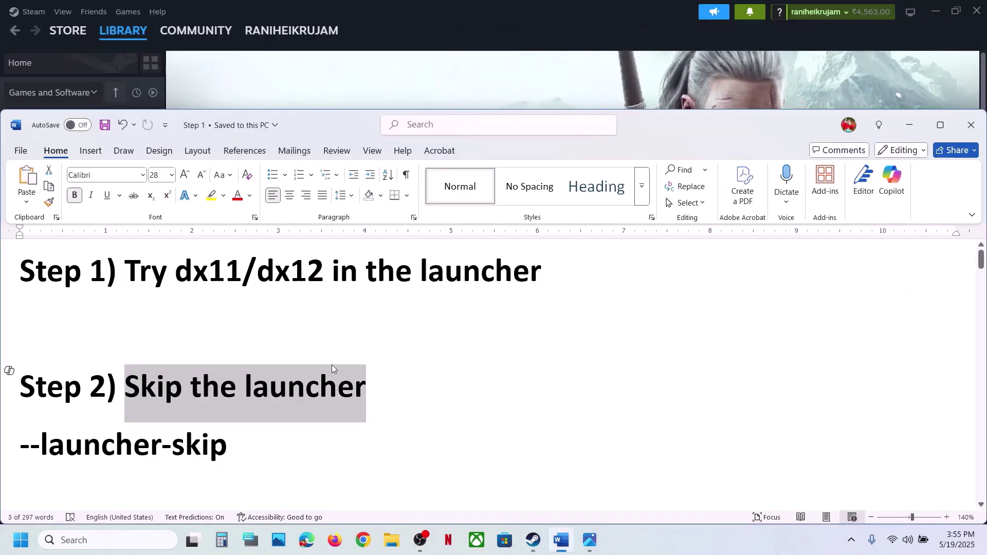
Step: Copy "--launcher-skip" from the notes into The Witcher 3: Wild Hunt's launch options in Steam
{"action": "left_click_drag", "start_coordinate": [247, 444], "coordinate": [21, 457]}
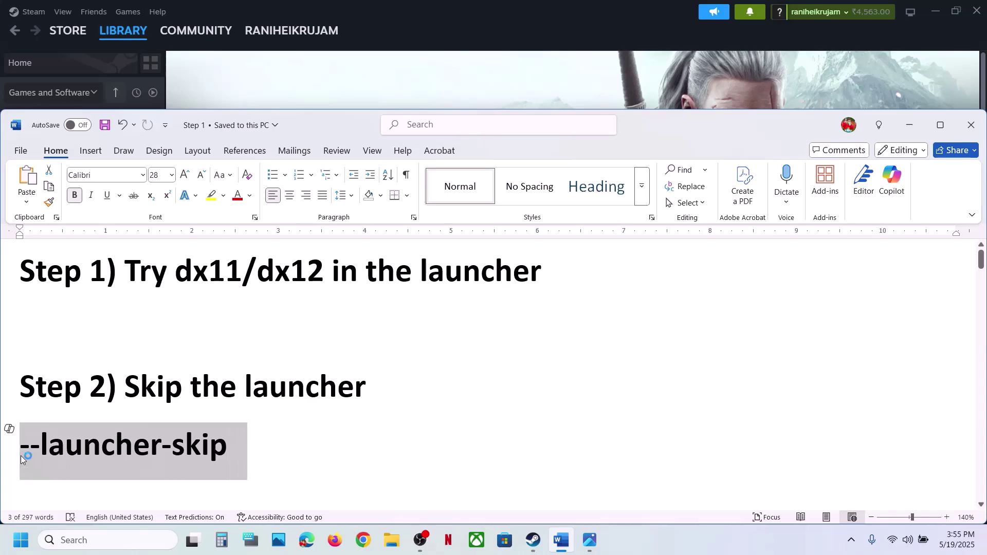
{"action": "key", "text": "ctrl+c"}
{"action": "left_click", "coordinate": [347, 99]}
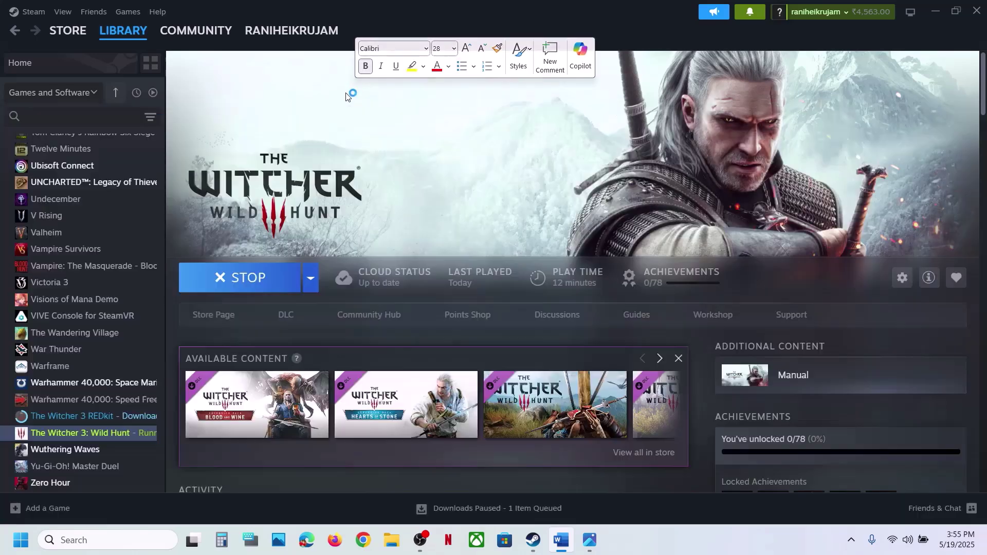
{"action": "right_click", "coordinate": [85, 438]}
{"action": "left_click", "coordinate": [138, 426]}
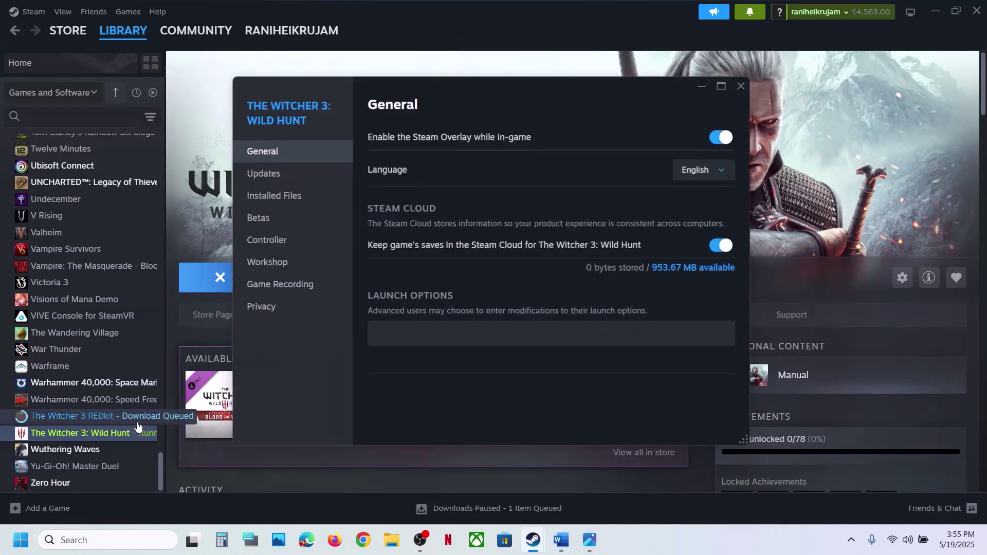
{"action": "left_click", "coordinate": [415, 334]}
{"action": "key", "text": "ctrl+v"}
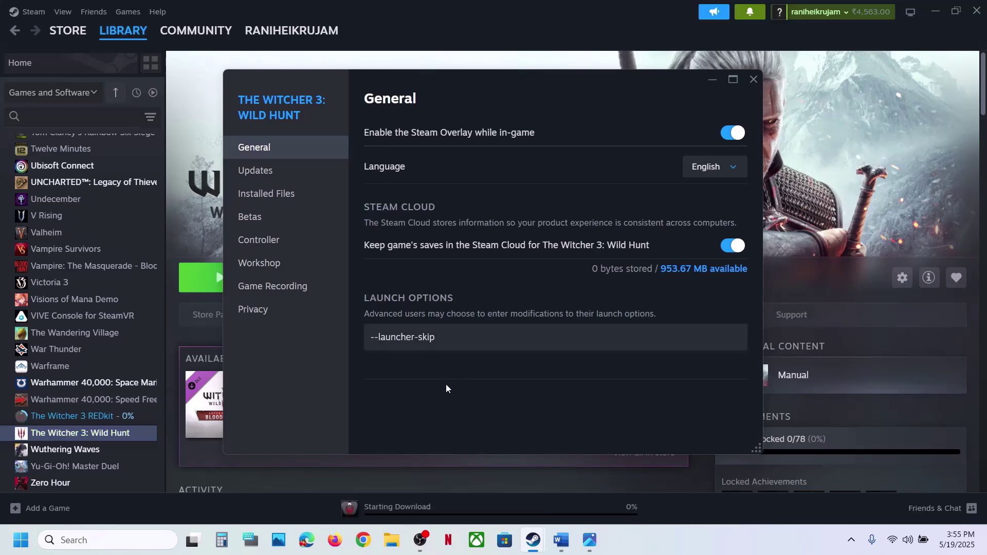
{"action": "left_click", "coordinate": [754, 79]}
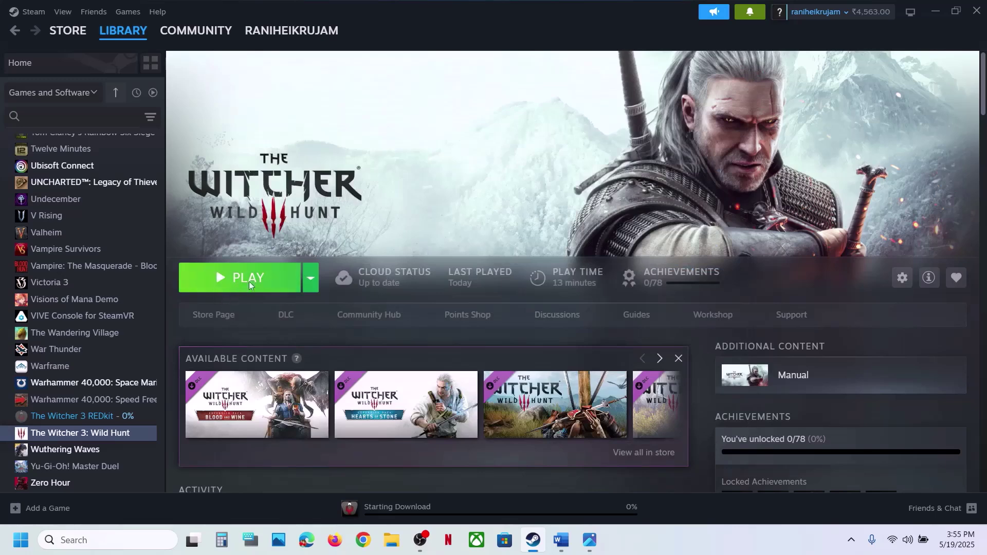
Step: Return to the Word notes and highlight the instruction to disable mods in Step 3
{"action": "left_click", "coordinate": [576, 540]}
{"action": "scroll", "coordinate": [280, 384], "scroll_direction": "down", "scroll_amount": 3}
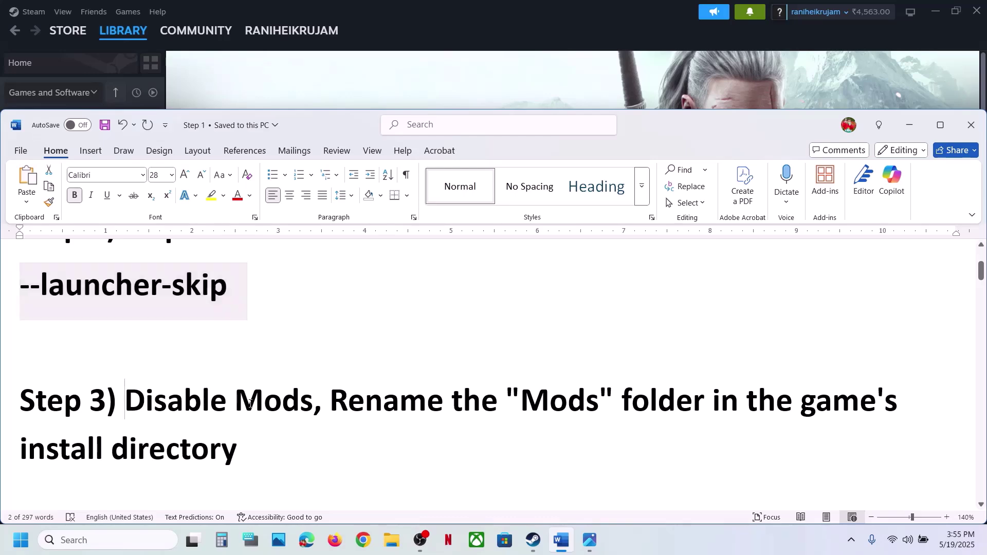
{"action": "left_click_drag", "start_coordinate": [125, 404], "coordinate": [263, 403]}
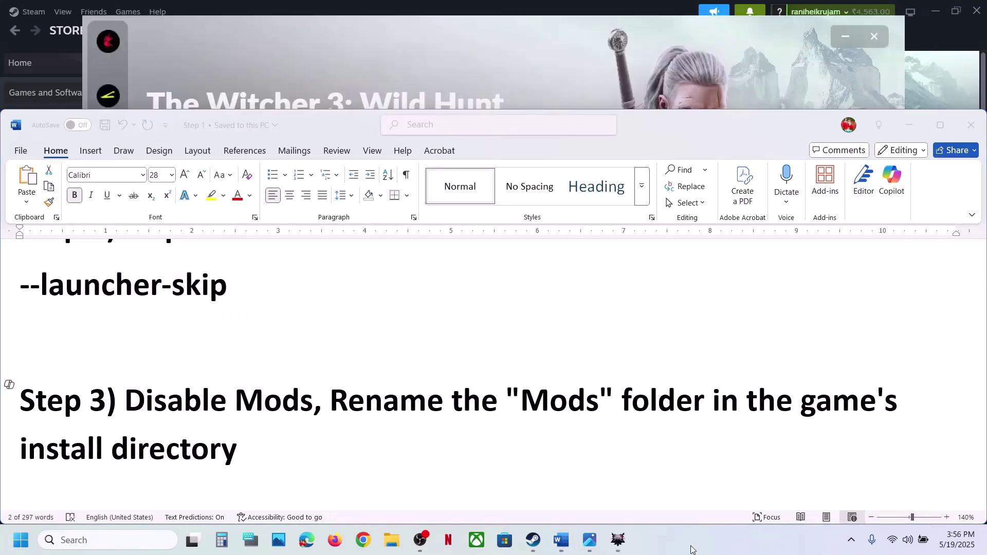
Step: Turn off Enable mods for The Witcher 3: Wild Hunt in the game launcher and minimize the launcher
{"action": "left_click", "coordinate": [529, 86]}
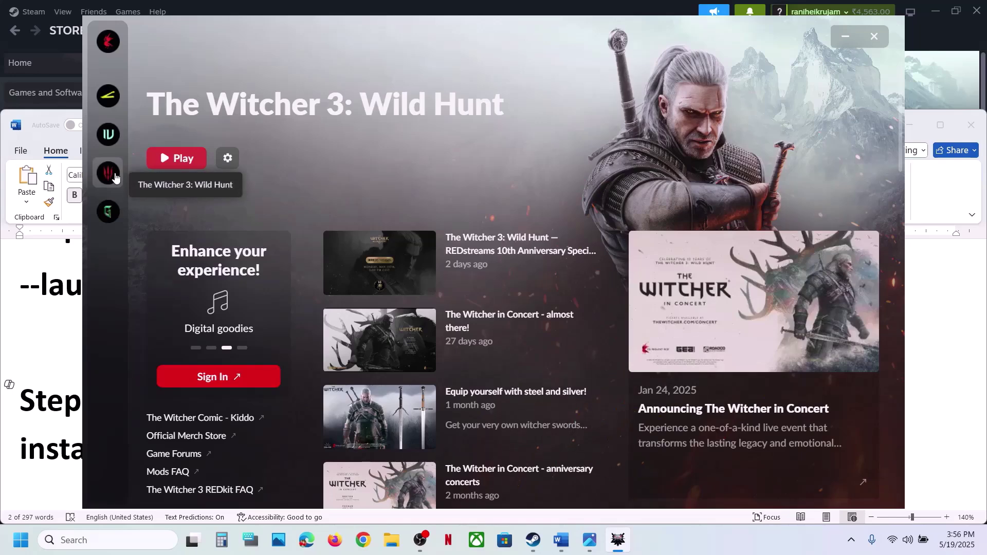
{"action": "left_click", "coordinate": [234, 160]}
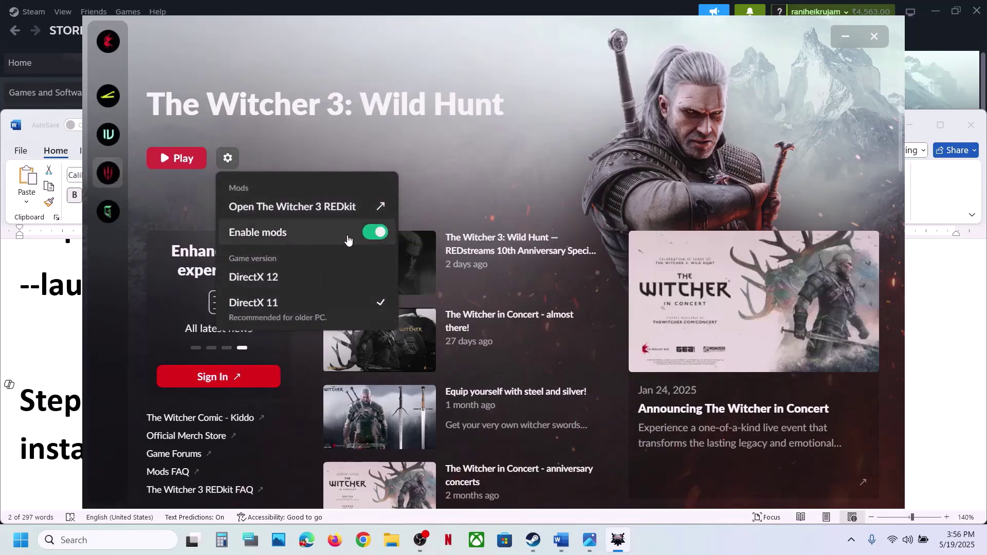
{"action": "left_click", "coordinate": [374, 233]}
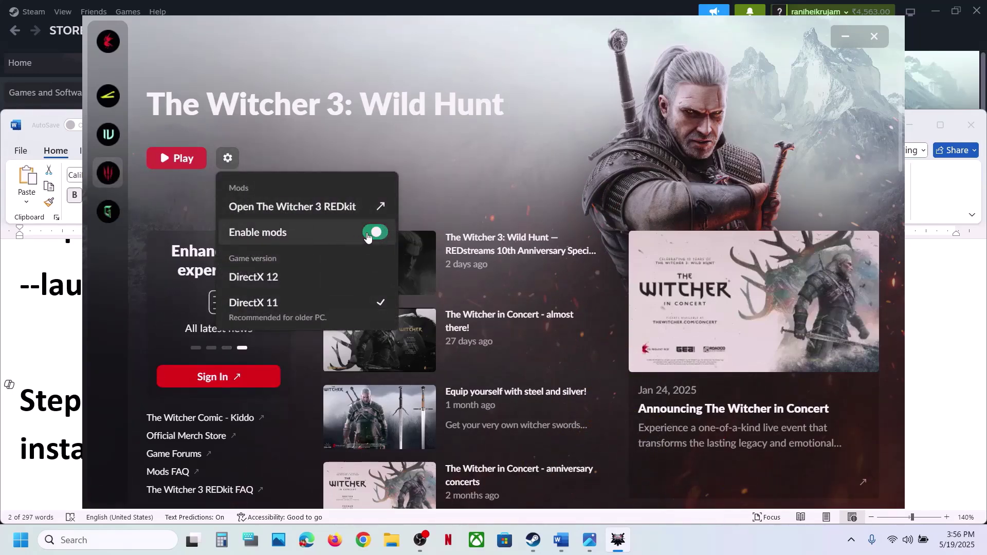
{"action": "left_click", "coordinate": [446, 156]}
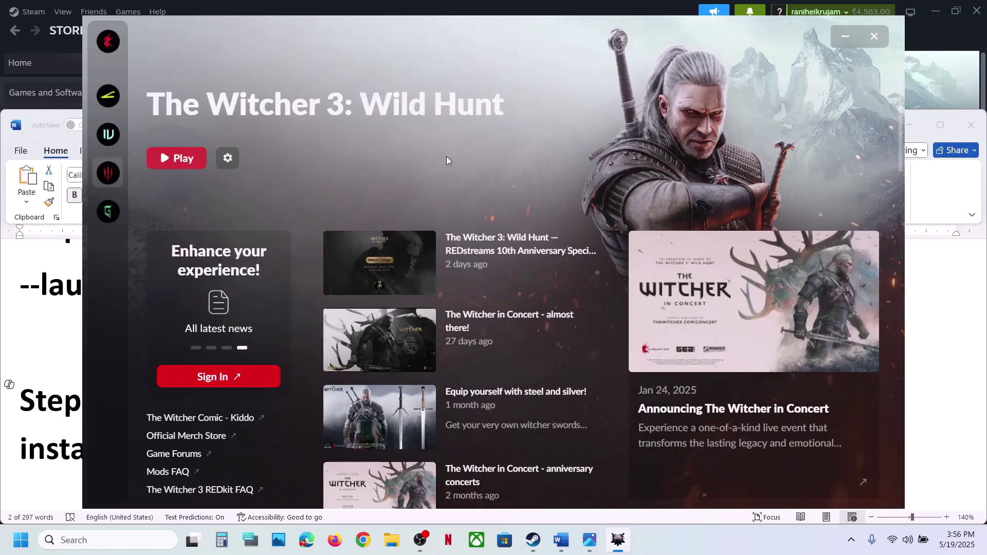
{"action": "left_click", "coordinate": [845, 36]}
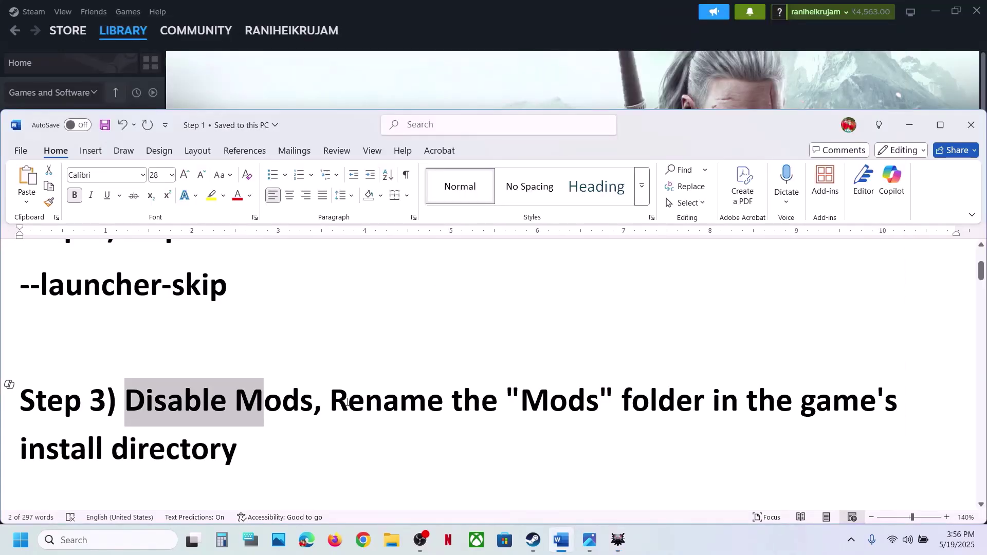
Step: Highlight the instruction to rename the "Mods" folder in the notes, and open The Witcher 3's local files folder from Steam
{"action": "left_click_drag", "start_coordinate": [347, 403], "coordinate": [241, 446]}
{"action": "left_click", "coordinate": [398, 81]}
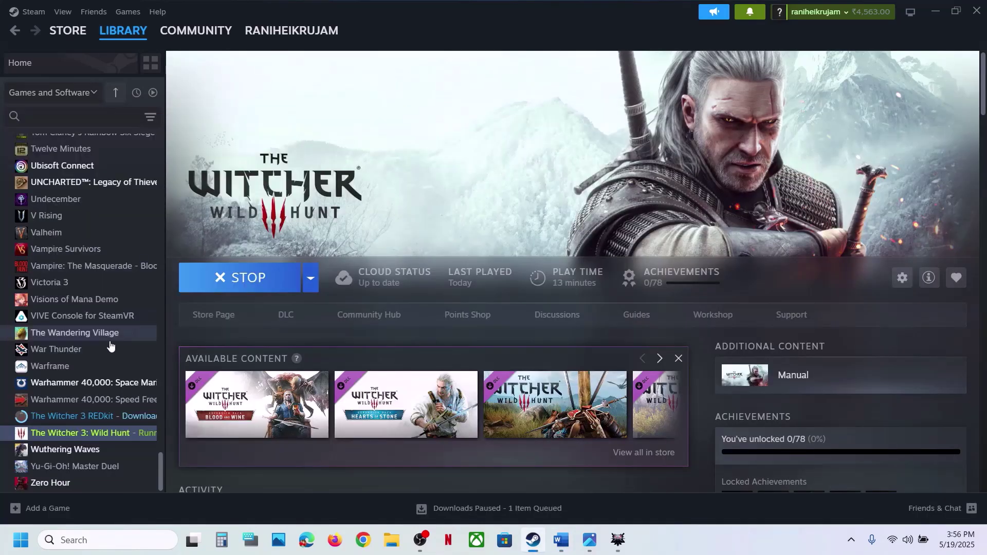
{"action": "right_click", "coordinate": [82, 431]}
{"action": "mouse_move", "coordinate": [123, 397]}
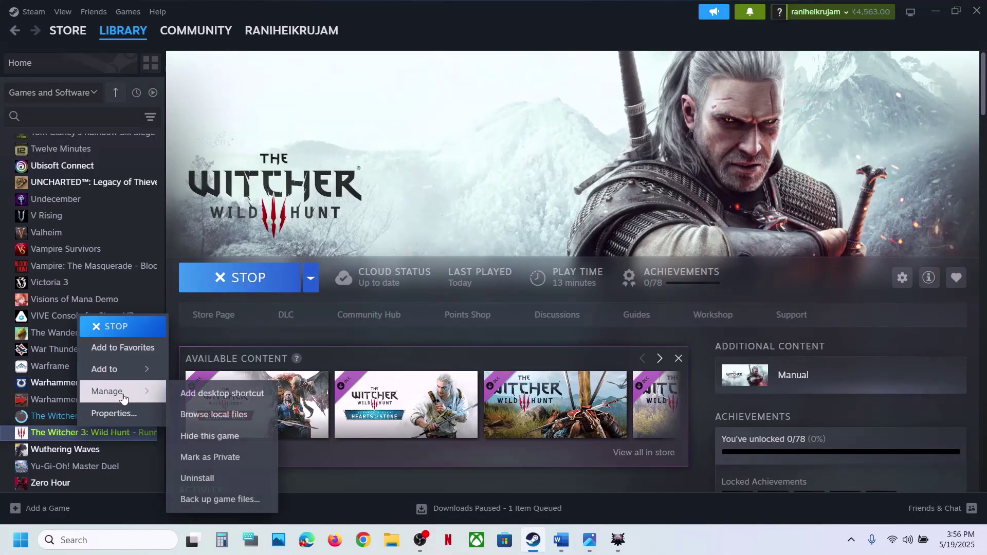
{"action": "left_click", "coordinate": [234, 414]}
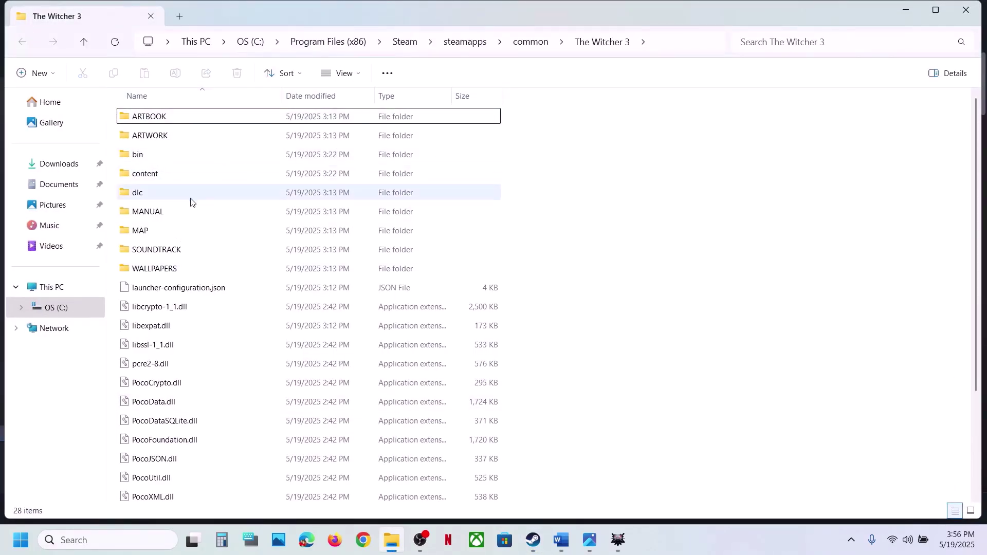
Step: Look for a Mods folder in The Witcher 3 install directory, including its dlc and content subfolders, and check the folder rename option
{"action": "scroll", "coordinate": [220, 252], "scroll_direction": "down", "scroll_amount": 2}
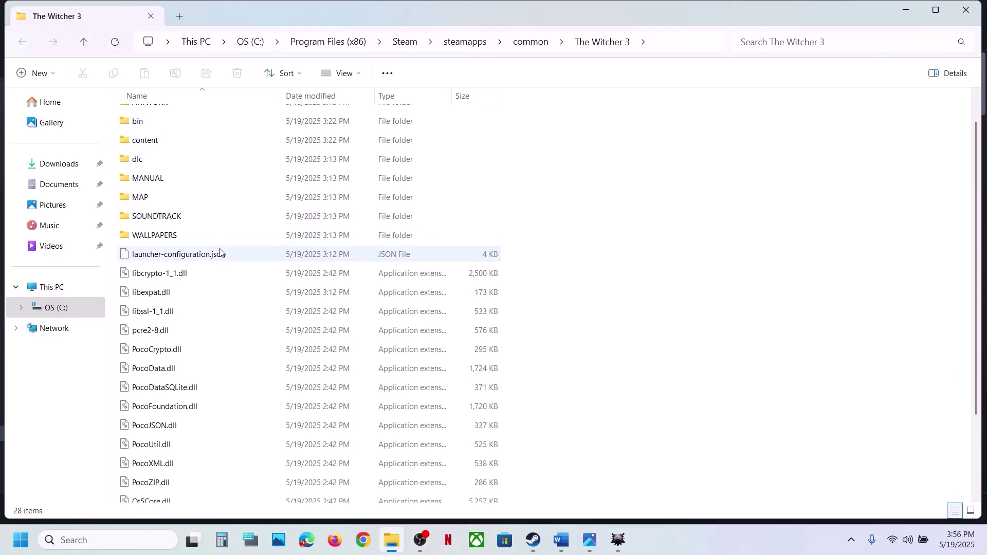
{"action": "scroll", "coordinate": [220, 252], "scroll_direction": "up", "scroll_amount": 3}
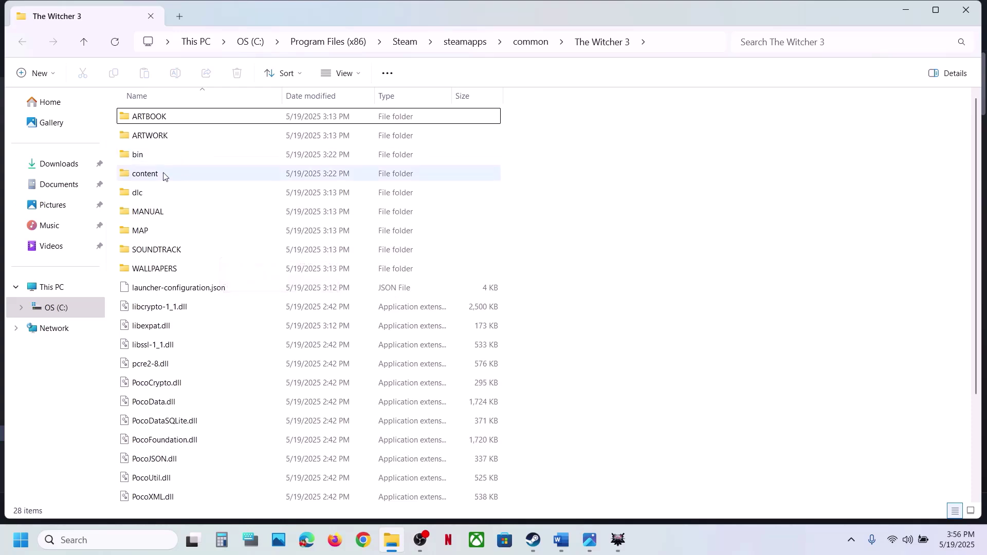
{"action": "double_click", "coordinate": [147, 193]}
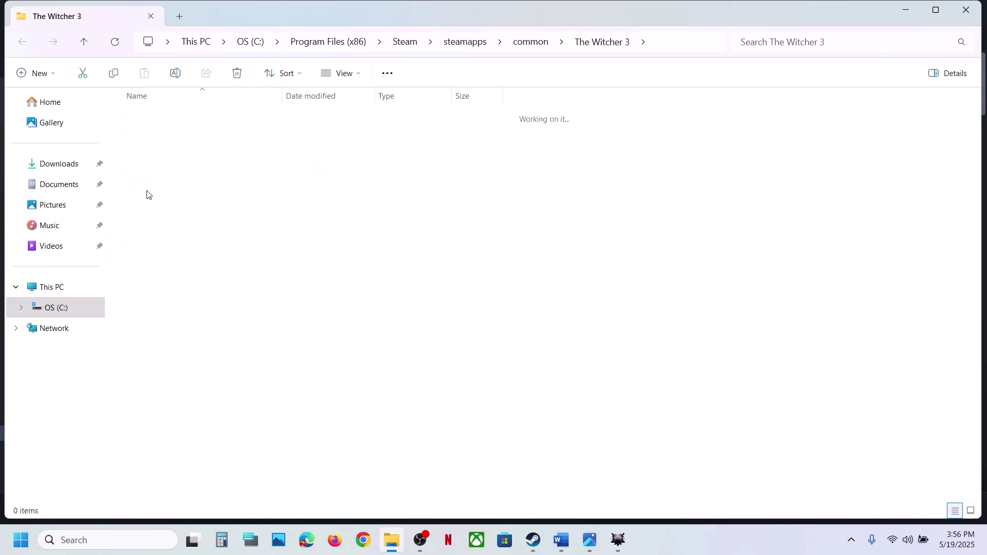
{"action": "left_click", "coordinate": [83, 42]}
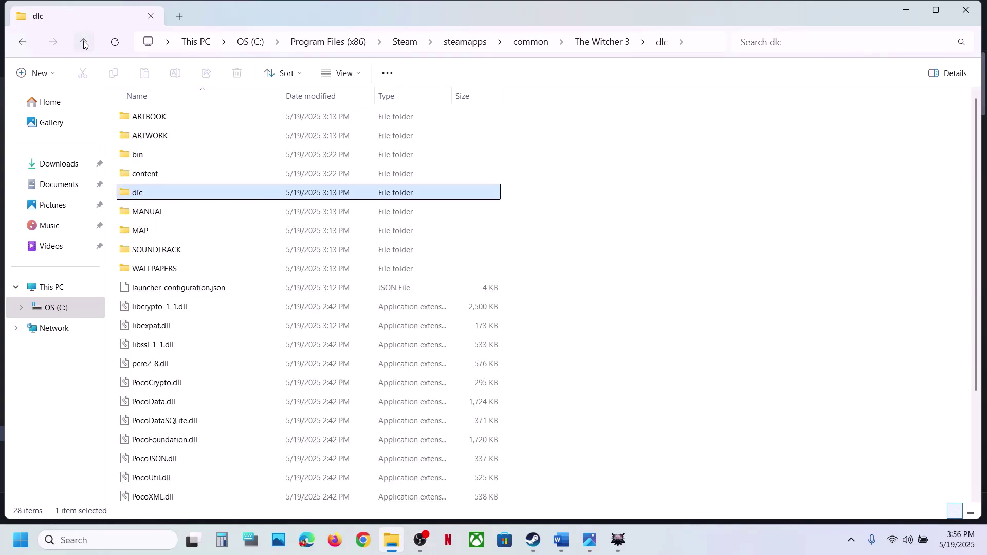
{"action": "double_click", "coordinate": [148, 176]}
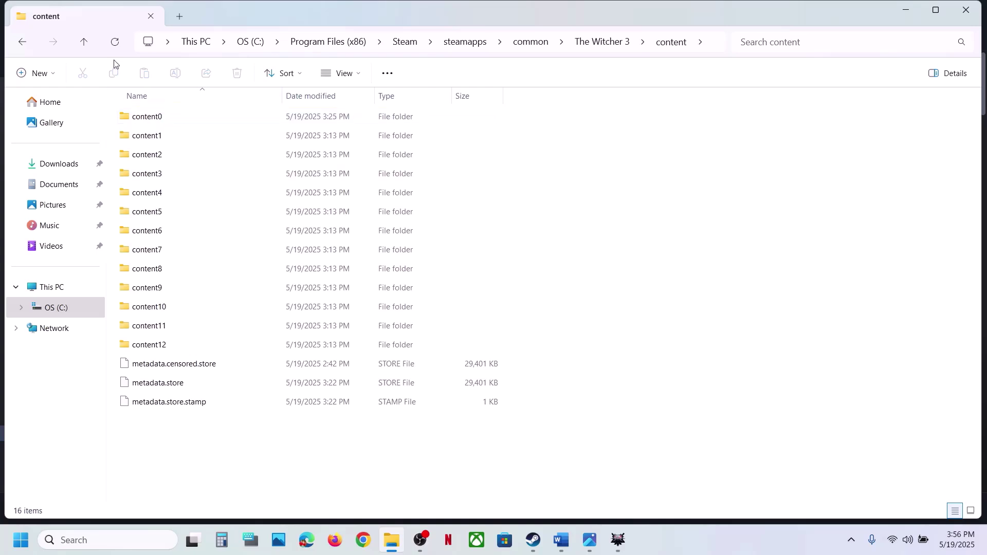
{"action": "left_click", "coordinate": [89, 44]}
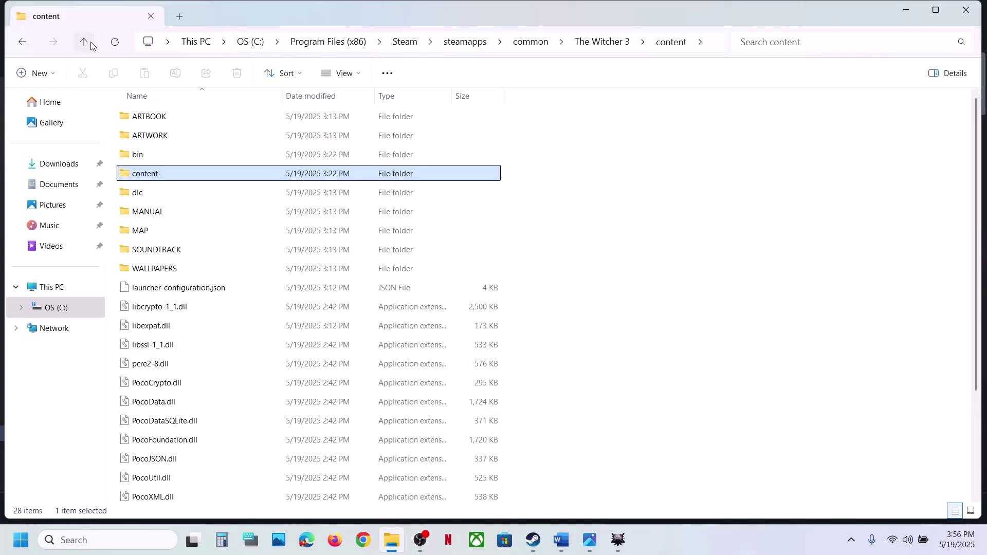
{"action": "right_click", "coordinate": [158, 219]}
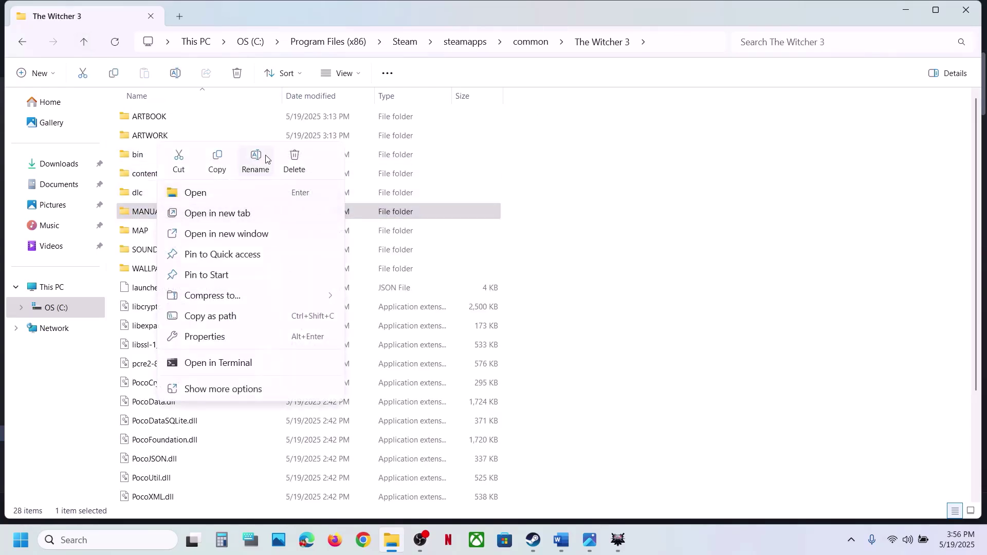
{"action": "left_click", "coordinate": [574, 262]}
Step: Switch to the Word notes, review Step 3 on disabling mods, and highlight "classic version" in Step 4
{"action": "left_click", "coordinate": [560, 535]}
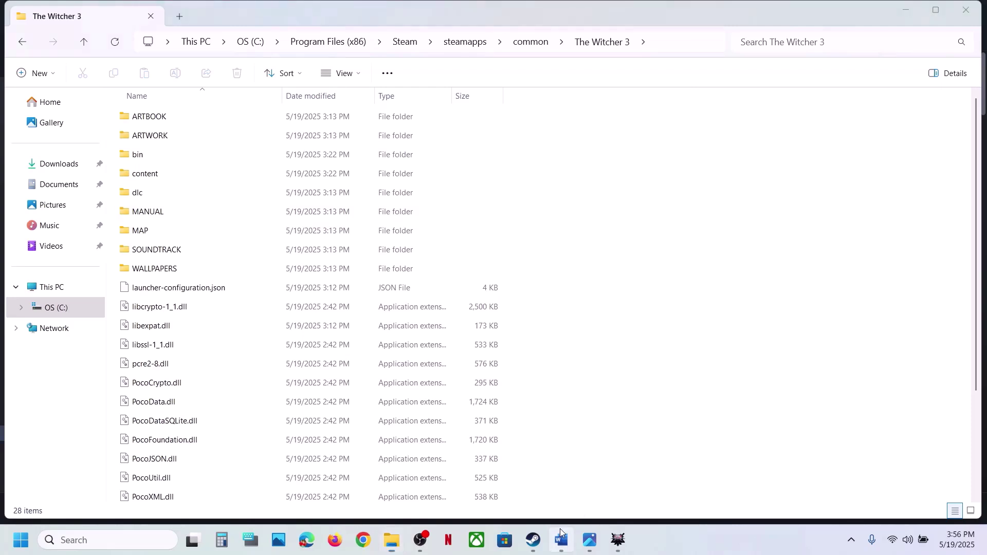
{"action": "left_click", "coordinate": [252, 450]}
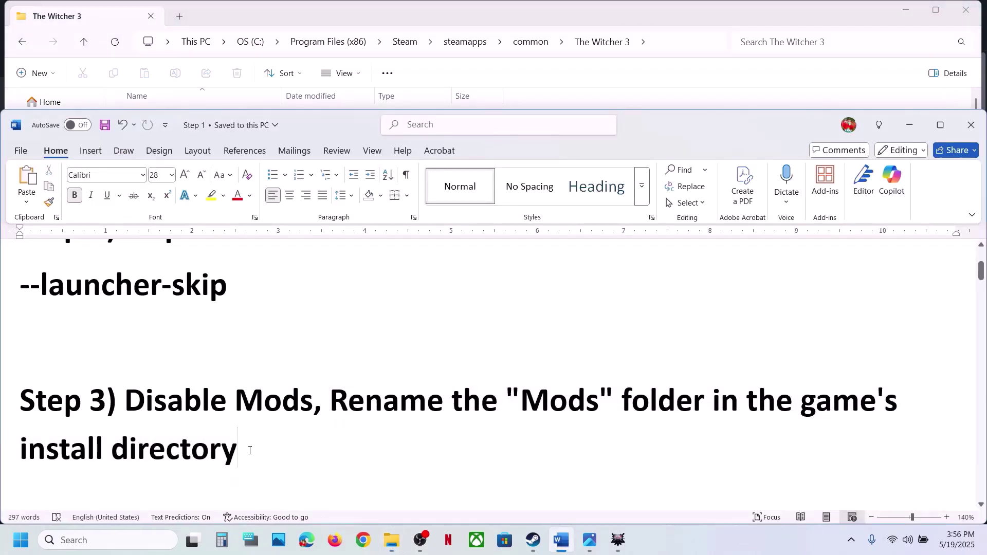
{"action": "left_click_drag", "start_coordinate": [249, 450], "coordinate": [141, 415]}
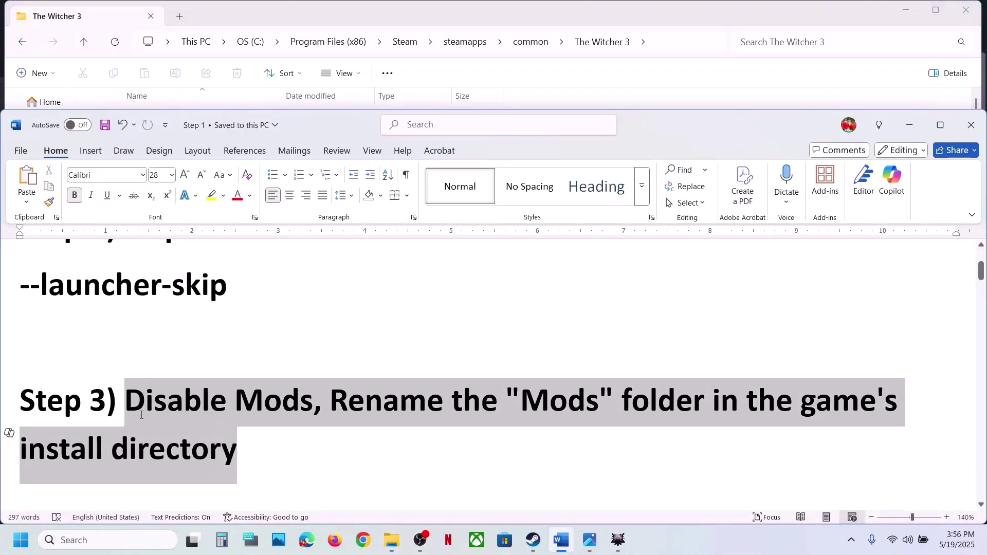
{"action": "left_click", "coordinate": [247, 443]}
{"action": "scroll", "coordinate": [247, 443], "scroll_direction": "down", "scroll_amount": 3}
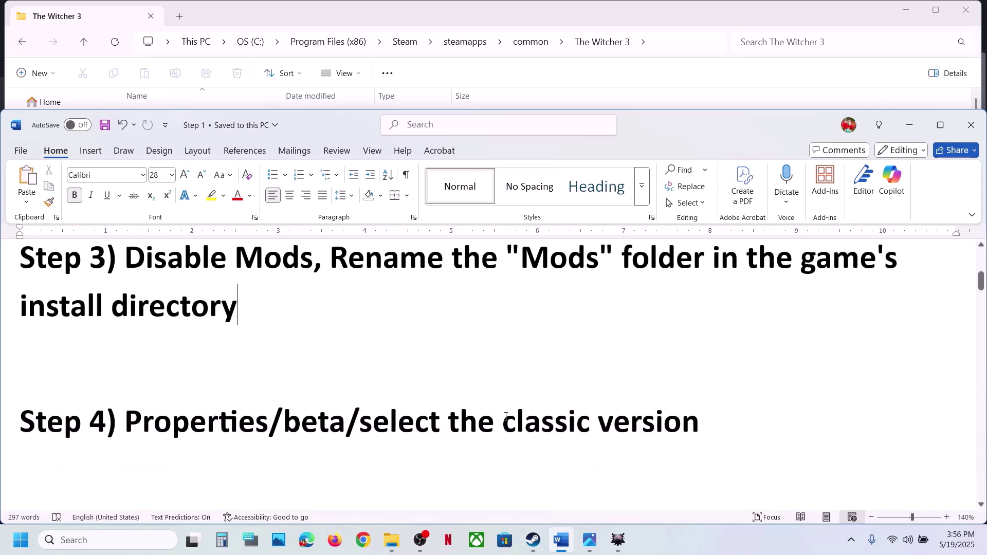
{"action": "left_click_drag", "start_coordinate": [506, 416], "coordinate": [714, 422]}
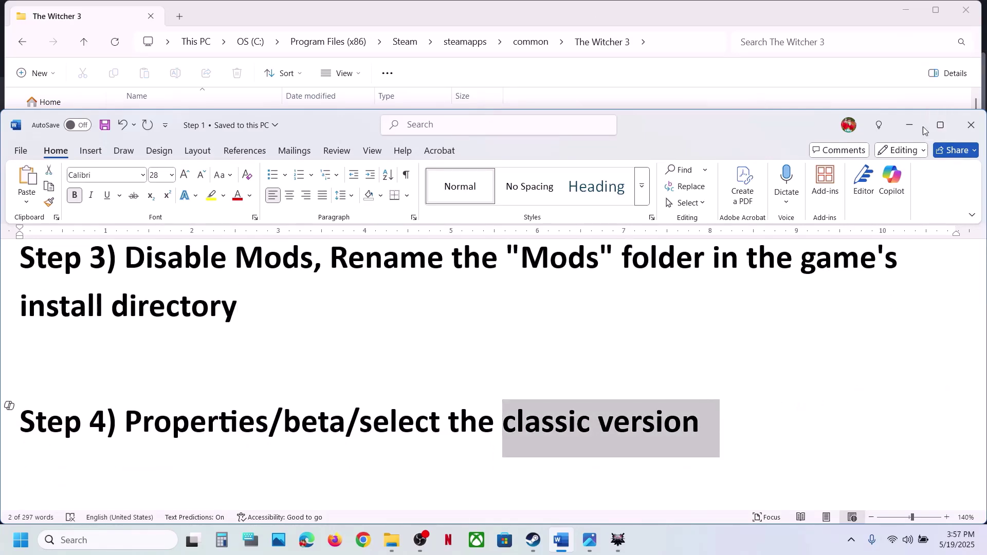
Step: Switch to Steam and stop the running The Witcher 3: Wild Hunt, confirming the game exit
{"action": "left_click", "coordinate": [533, 539]}
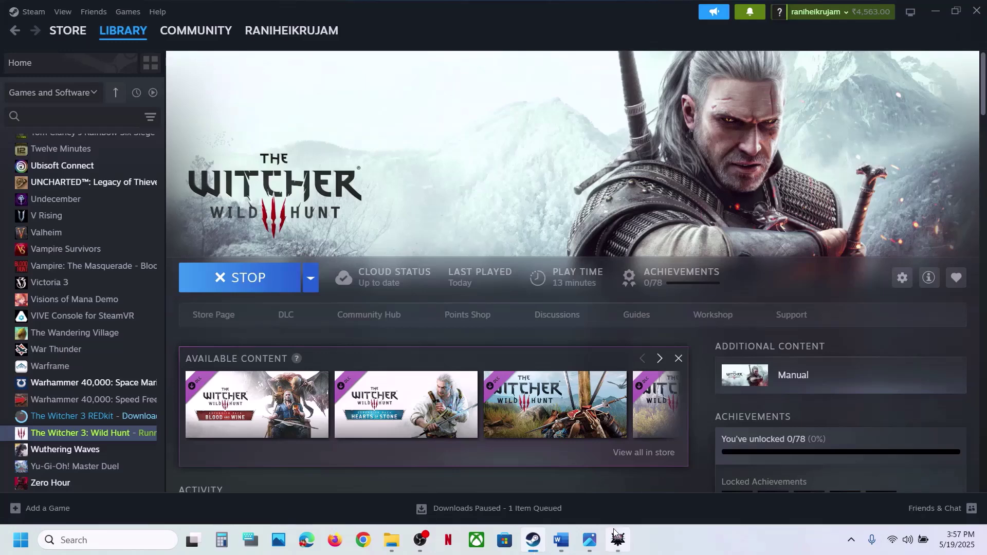
{"action": "left_click", "coordinate": [239, 277]}
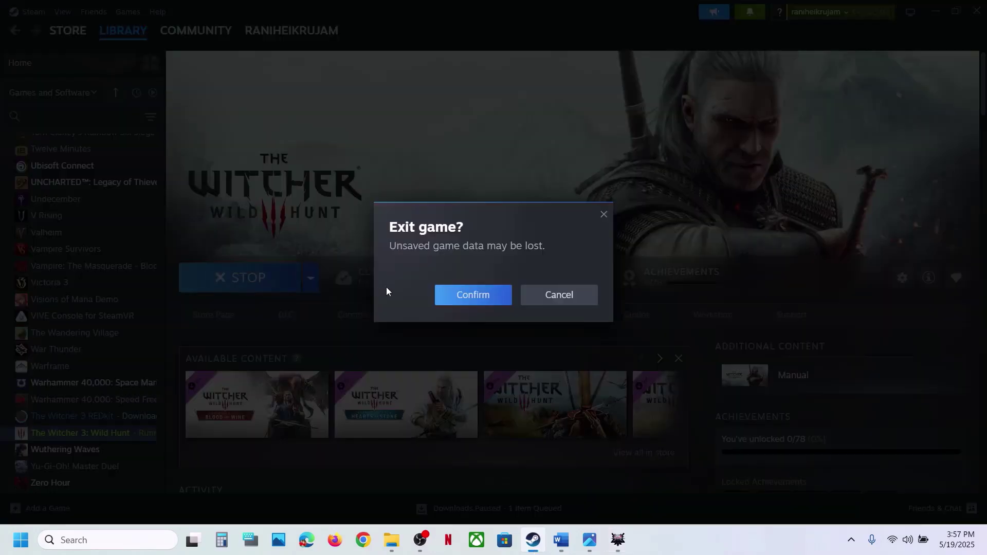
{"action": "left_click", "coordinate": [445, 297]}
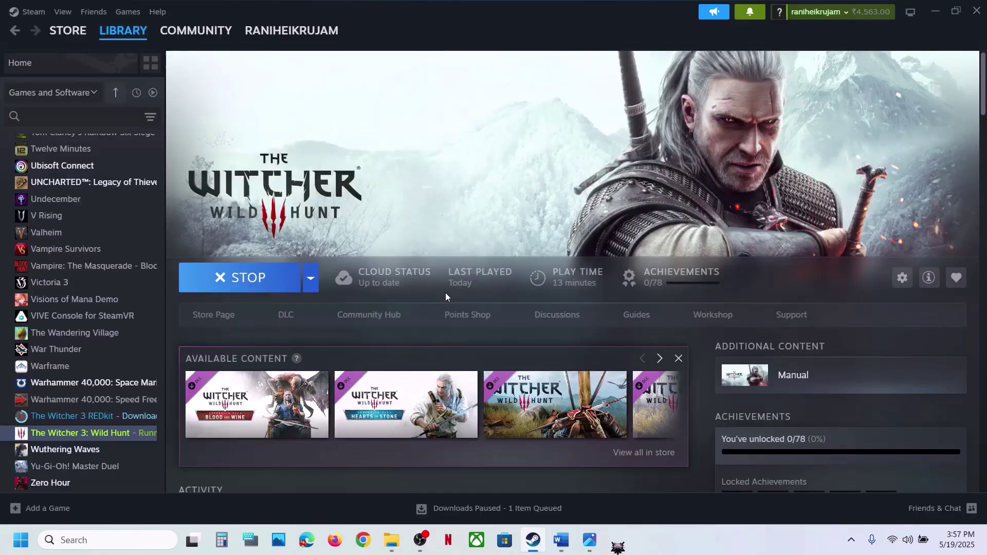
Step: Opt The Witcher 3: Wild Hunt into the classic beta branch in its properties and start the game update
{"action": "right_click", "coordinate": [91, 434]}
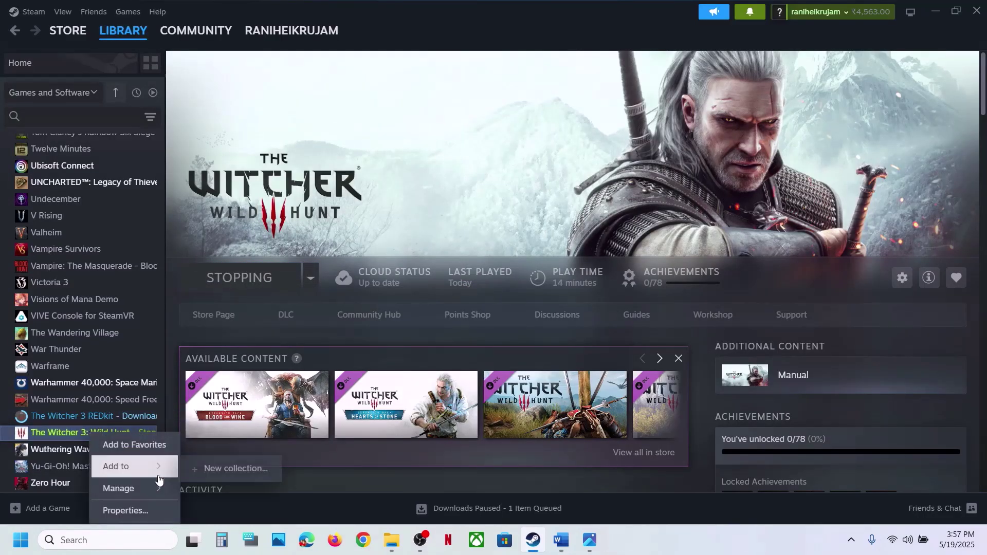
{"action": "left_click", "coordinate": [133, 511]}
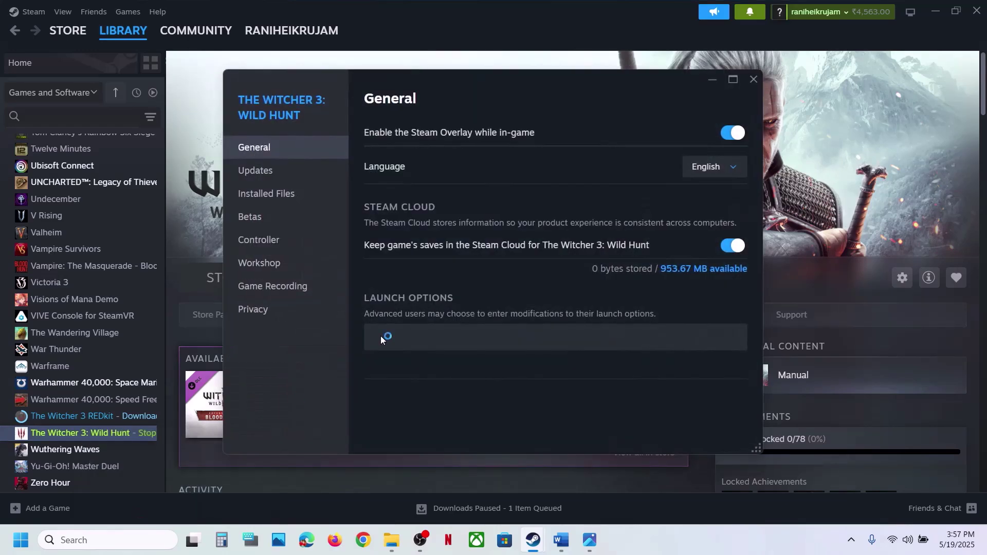
{"action": "left_click", "coordinate": [258, 223]}
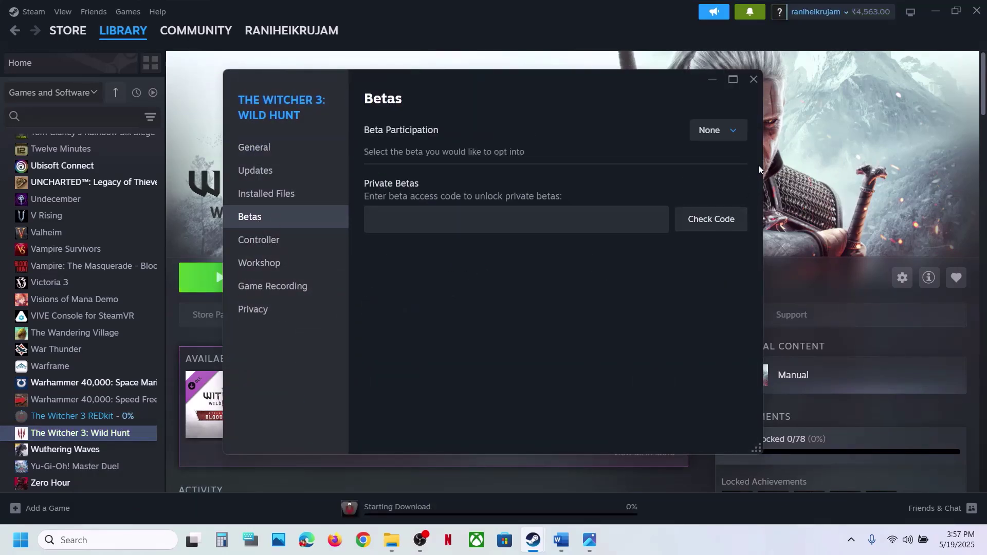
{"action": "left_click", "coordinate": [732, 133]}
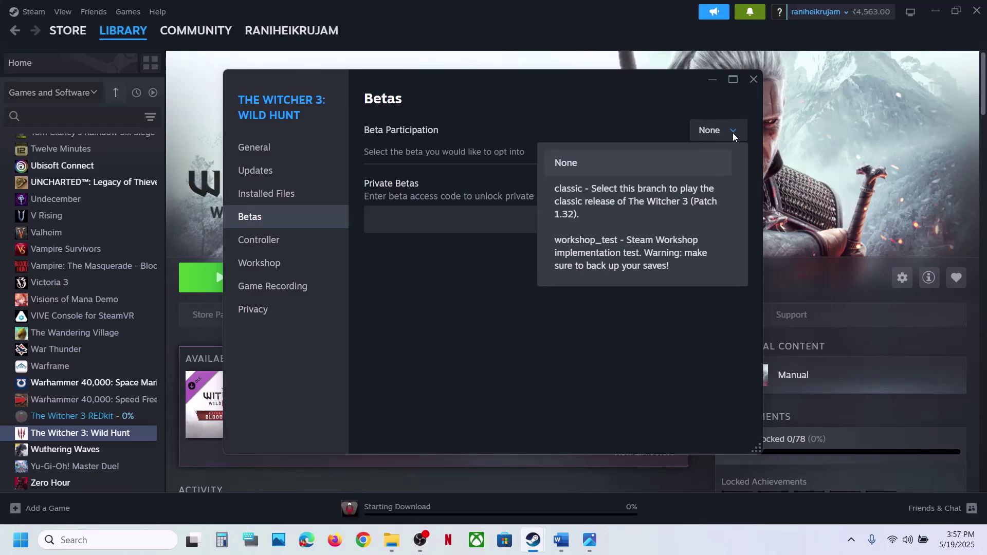
{"action": "left_click", "coordinate": [627, 204]}
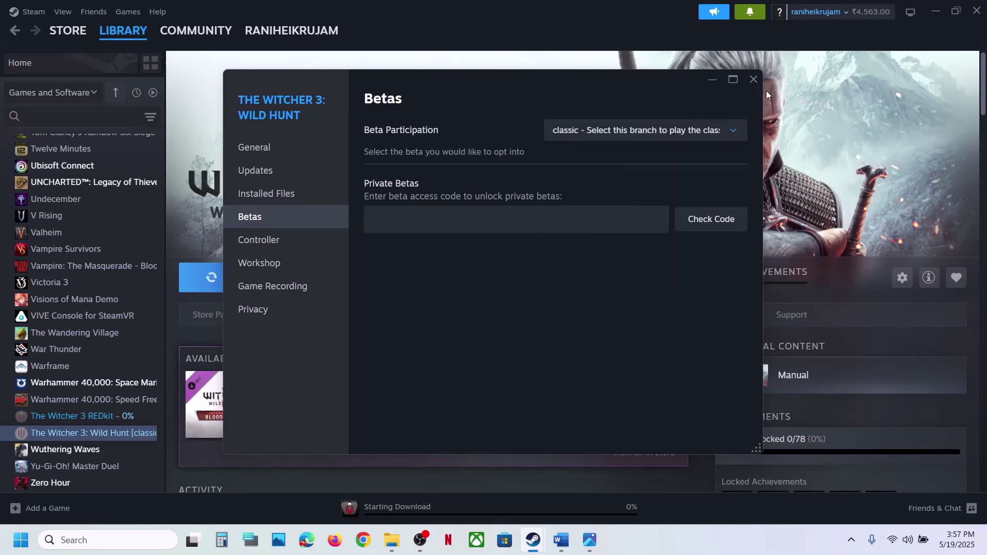
{"action": "left_click", "coordinate": [755, 80]}
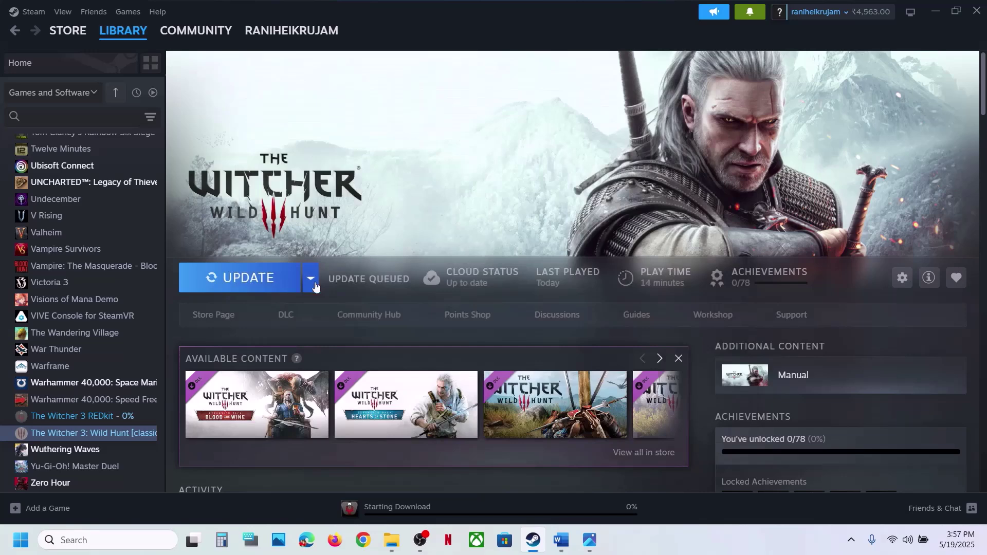
{"action": "left_click", "coordinate": [250, 283]}
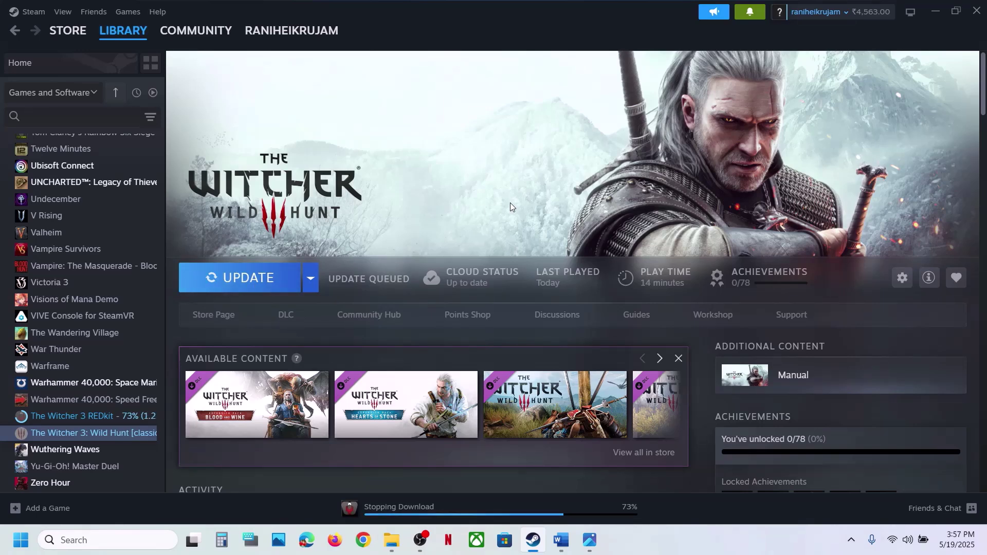
Step: Review the available beta branches in The Witcher 3: Wild Hunt's properties, leaving the selection as it is
{"action": "right_click", "coordinate": [128, 438]}
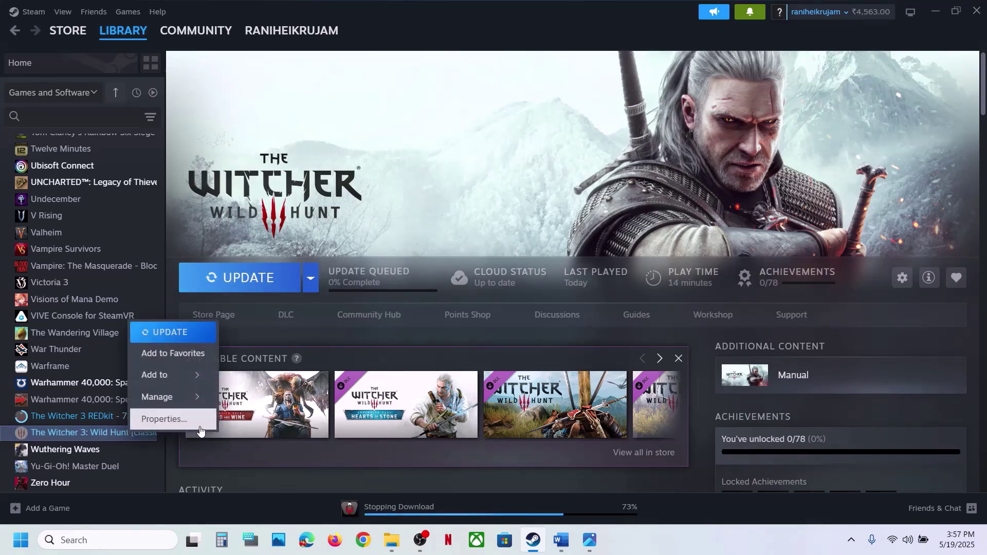
{"action": "left_click", "coordinate": [165, 416]}
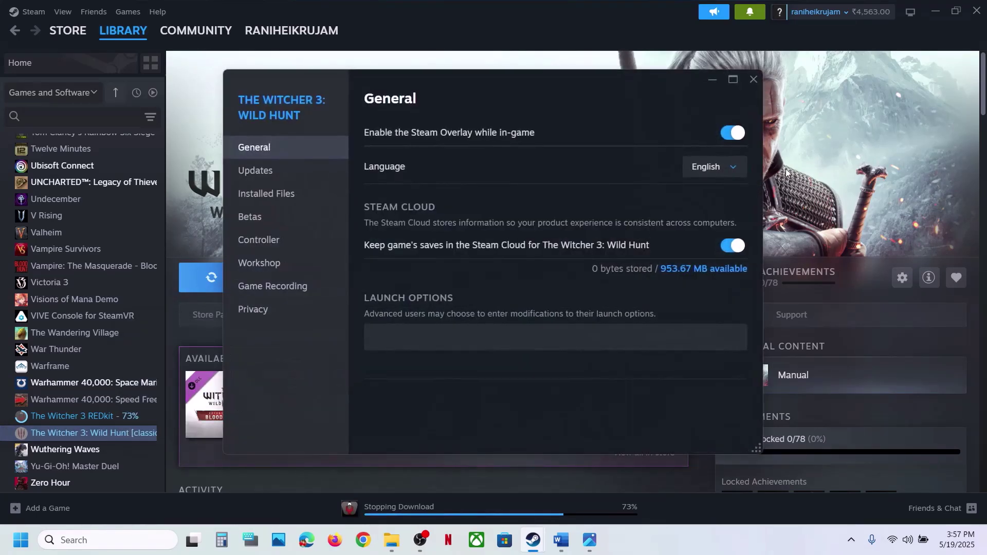
{"action": "left_click", "coordinate": [298, 226]}
{"action": "left_click", "coordinate": [714, 133]}
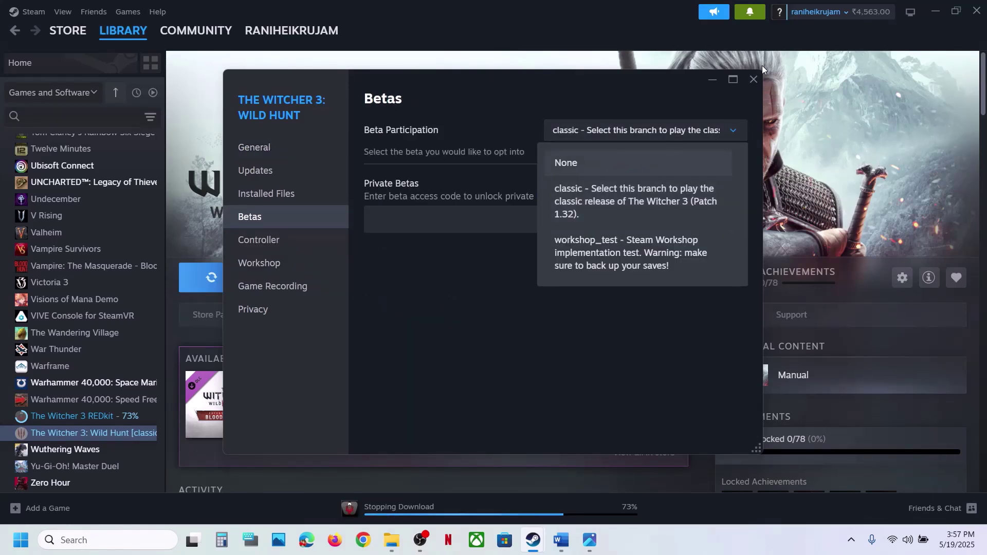
{"action": "left_click", "coordinate": [751, 77]}
{"action": "left_click", "coordinate": [752, 77]}
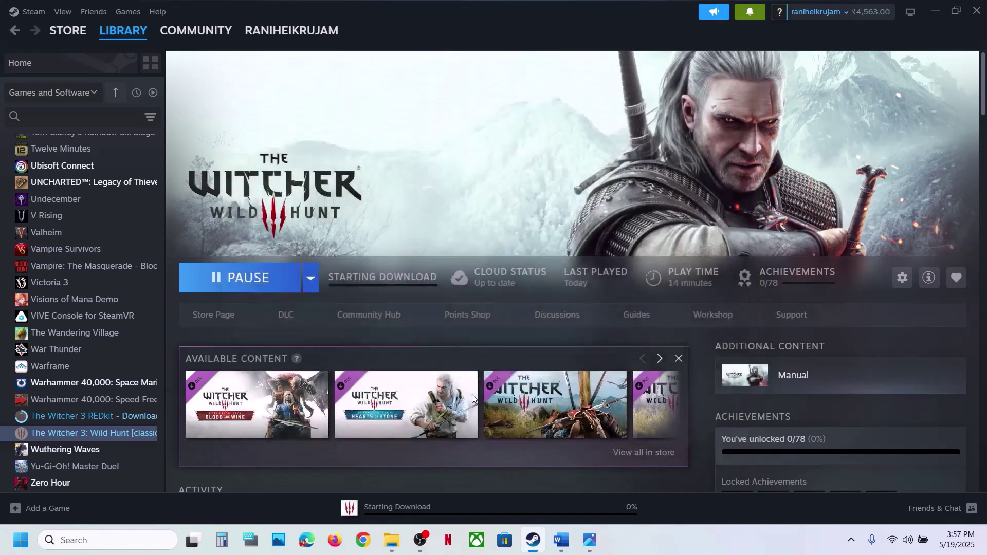
Step: Switch to the Word notes and highlight the Step 5 instruction to run the dx11 witcher3.exe
{"action": "left_click", "coordinate": [566, 542]}
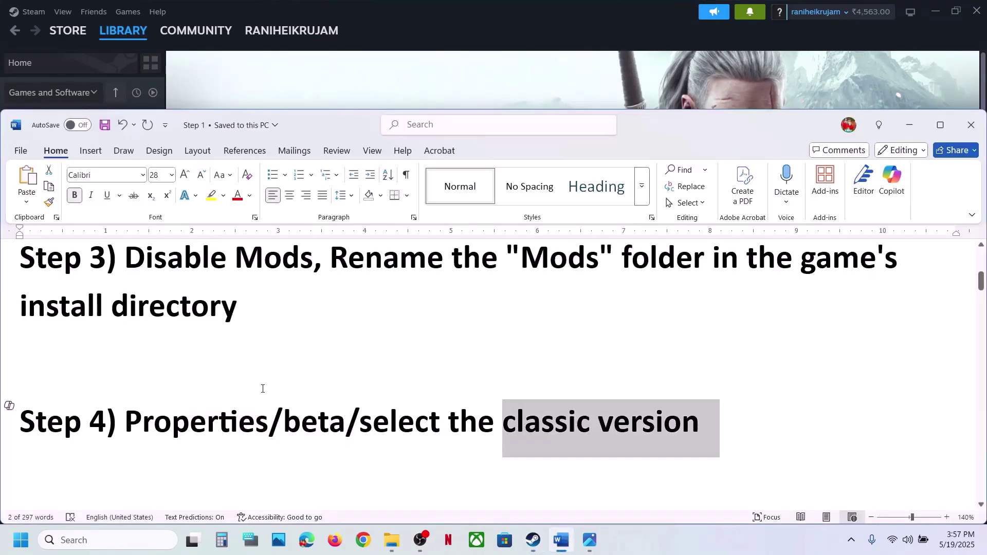
{"action": "scroll", "coordinate": [262, 389], "scroll_direction": "down", "scroll_amount": 3}
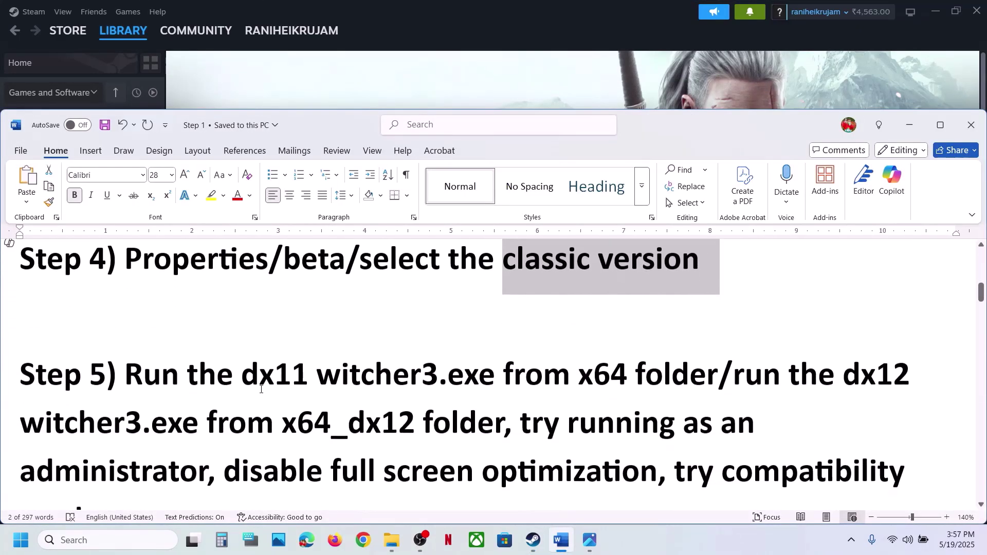
{"action": "left_click_drag", "start_coordinate": [146, 376], "coordinate": [538, 394]}
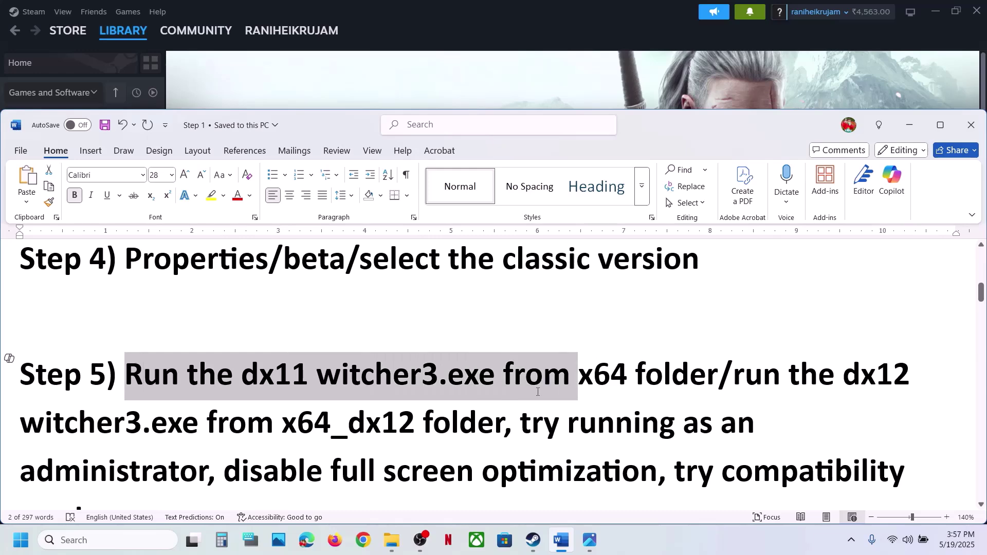
{"action": "left_click", "coordinate": [541, 394]}
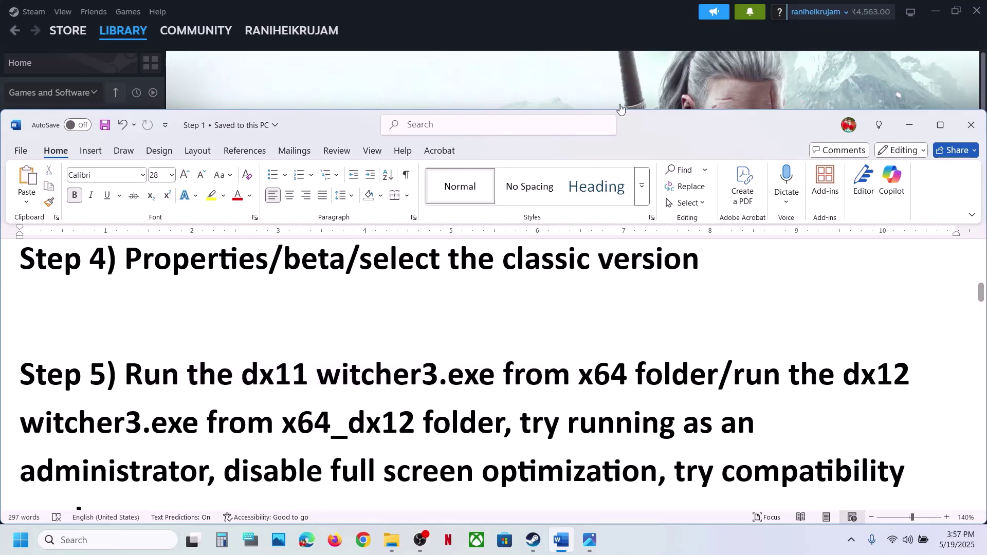
Step: Return to Steam and open The Witcher 3: Wild Hunt's local files folder
{"action": "left_click", "coordinate": [553, 102]}
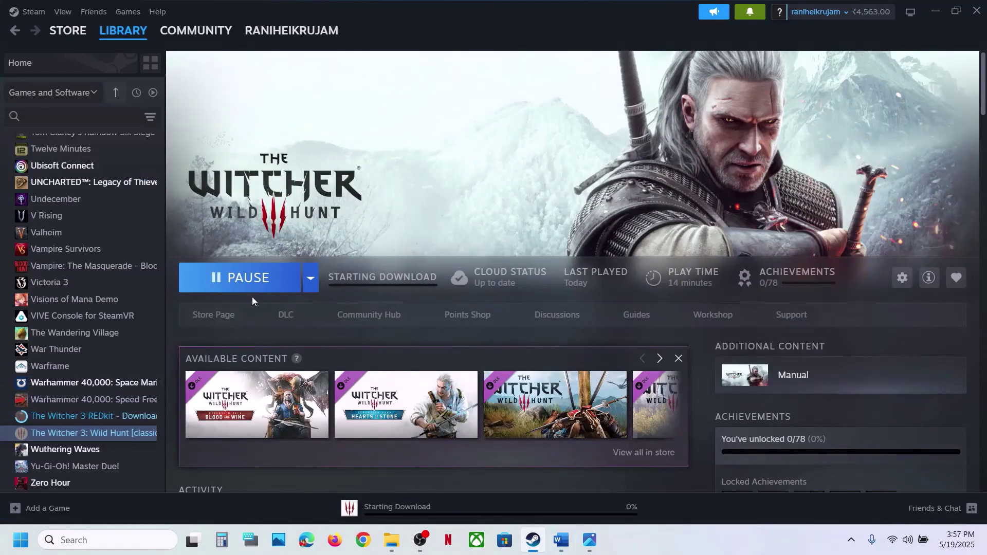
{"action": "right_click", "coordinate": [93, 432]}
{"action": "mouse_move", "coordinate": [142, 402]}
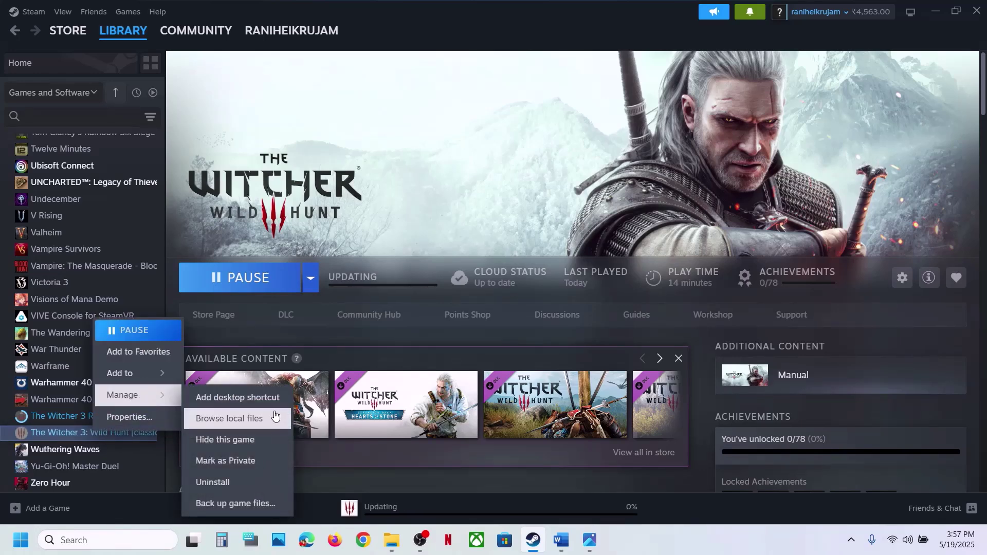
{"action": "left_click", "coordinate": [232, 419]}
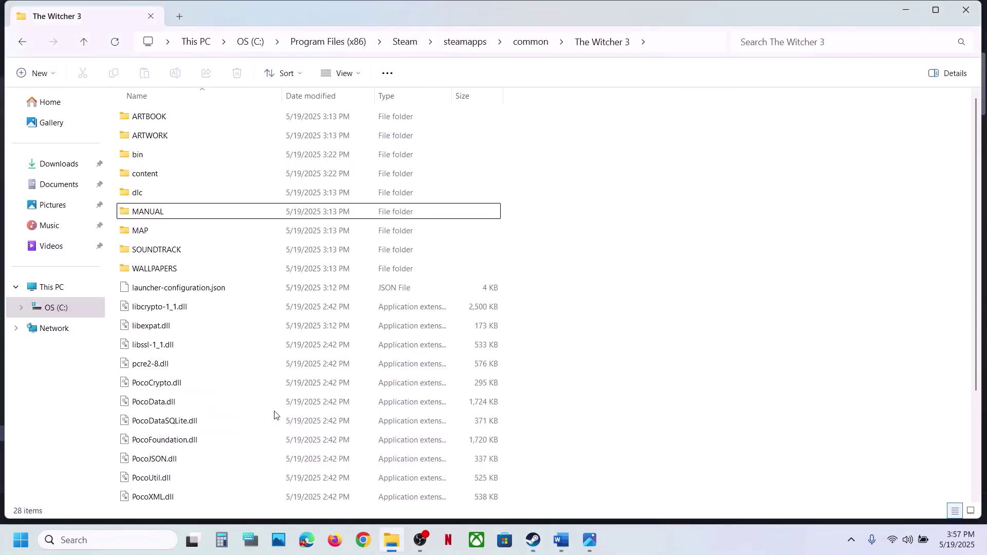
Step: Locate the DirectX 11 witcher3 application in the bin\x64 folder and check the actions available for it
{"action": "left_click", "coordinate": [149, 162]}
{"action": "double_click", "coordinate": [149, 161]}
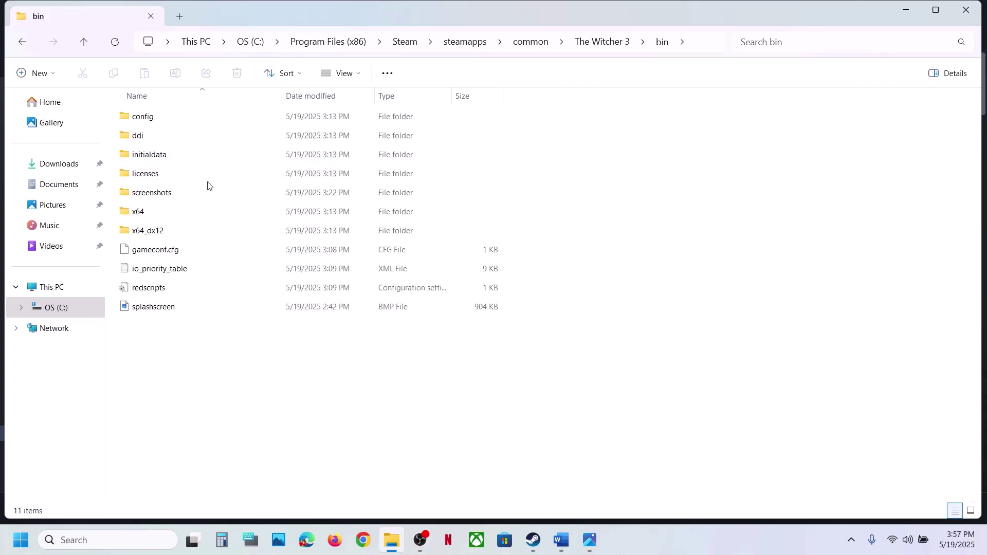
{"action": "left_click", "coordinate": [139, 217]}
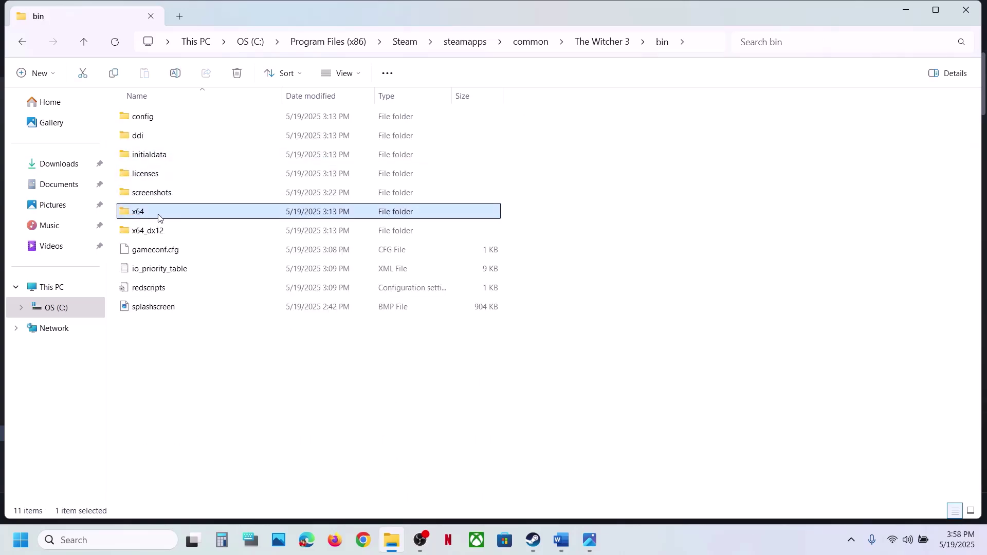
{"action": "double_click", "coordinate": [158, 217]}
{"action": "scroll", "coordinate": [158, 217], "scroll_direction": "down", "scroll_amount": 3}
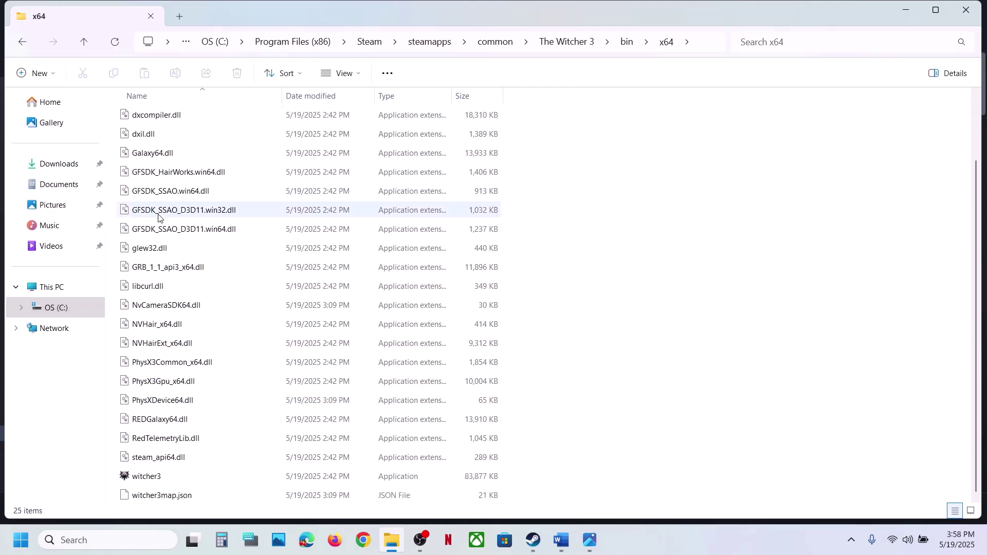
{"action": "left_click", "coordinate": [149, 476]}
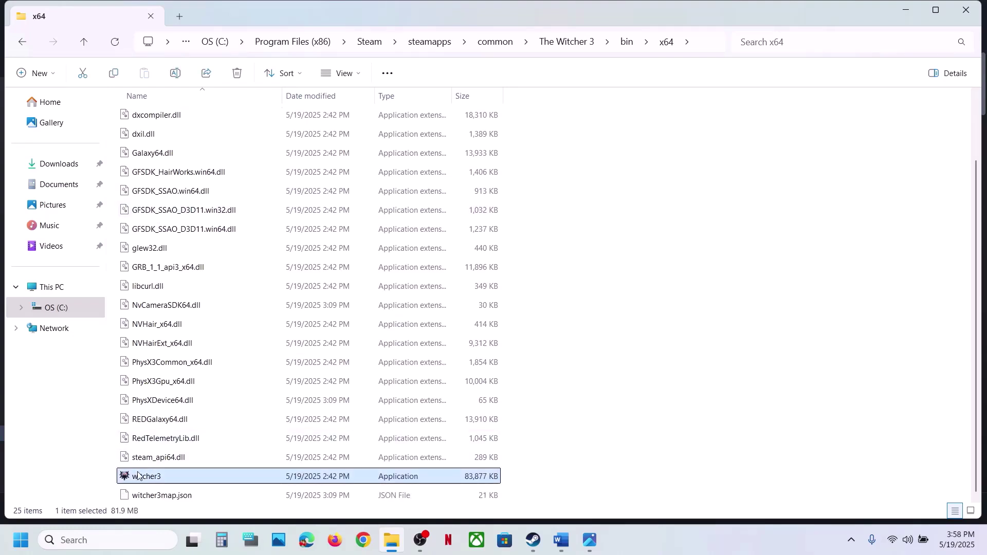
{"action": "right_click", "coordinate": [171, 482]}
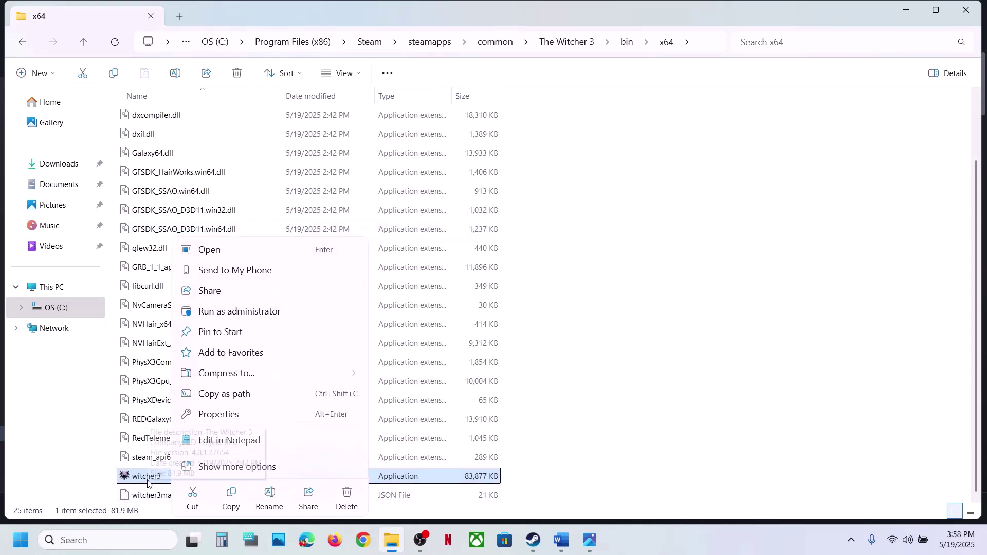
{"action": "left_click", "coordinate": [78, 484]}
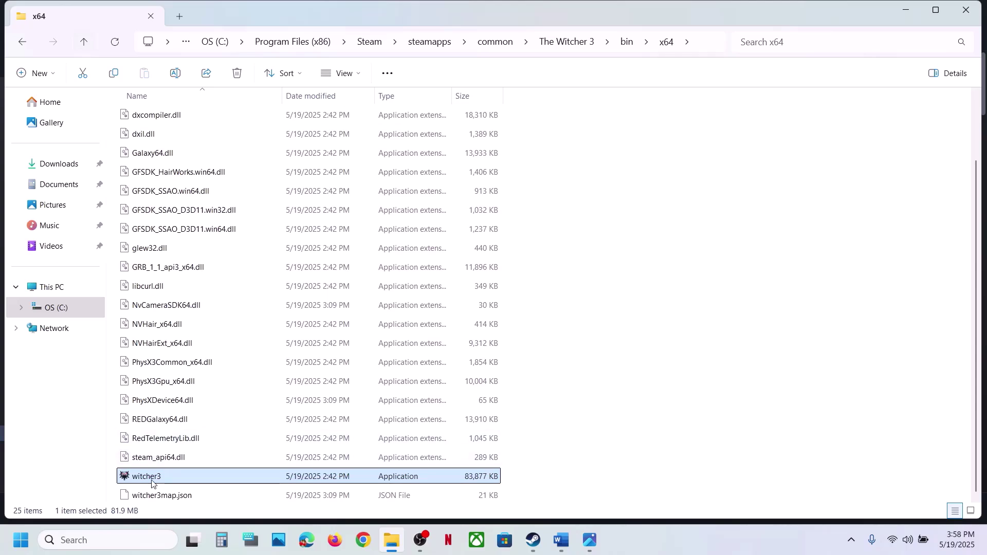
Step: Locate the DirectX 12 witcher3 application in the bin\x64_dx12 folder, then go back up to the bin folder
{"action": "left_click", "coordinate": [83, 43]}
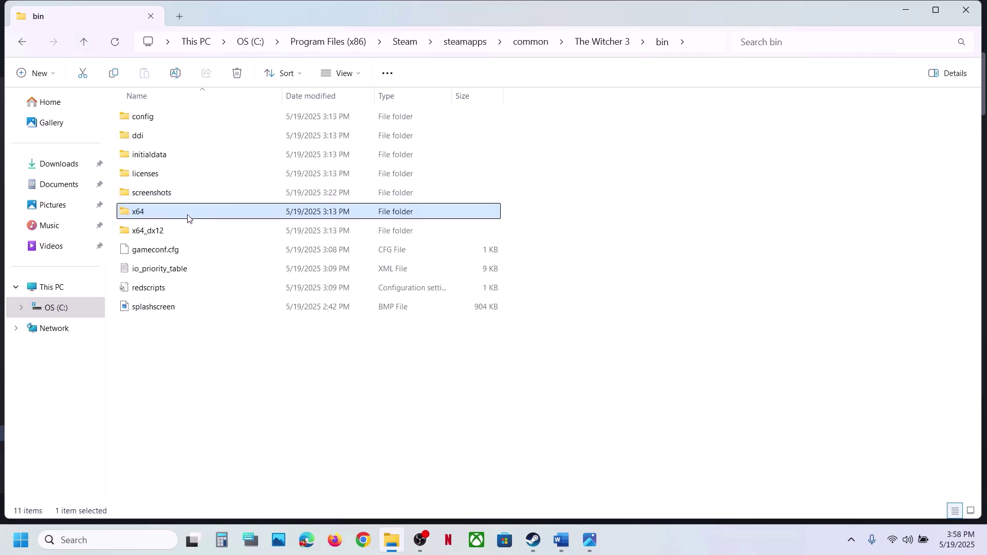
{"action": "left_click", "coordinate": [149, 237]}
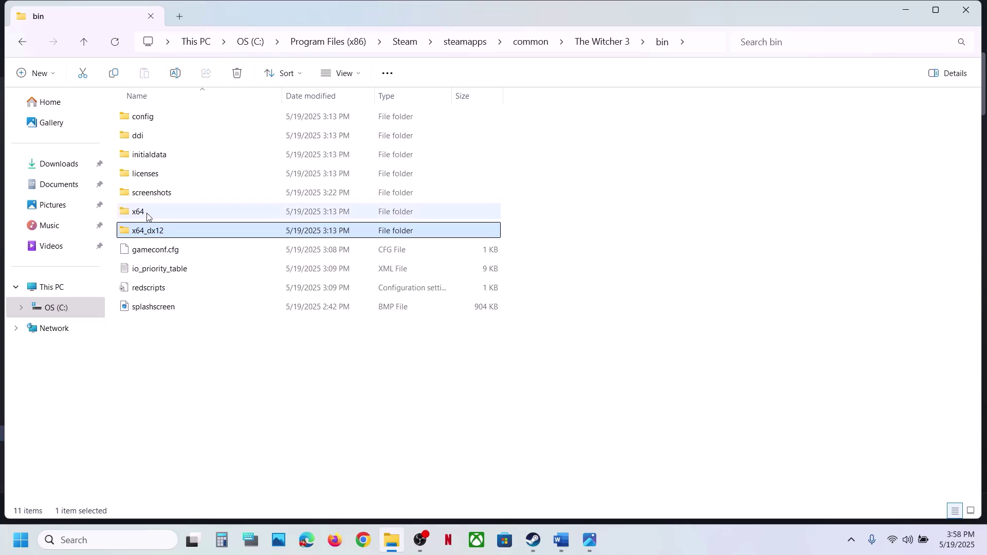
{"action": "left_click", "coordinate": [144, 211]}
{"action": "left_click", "coordinate": [149, 235]}
{"action": "double_click", "coordinate": [150, 235]}
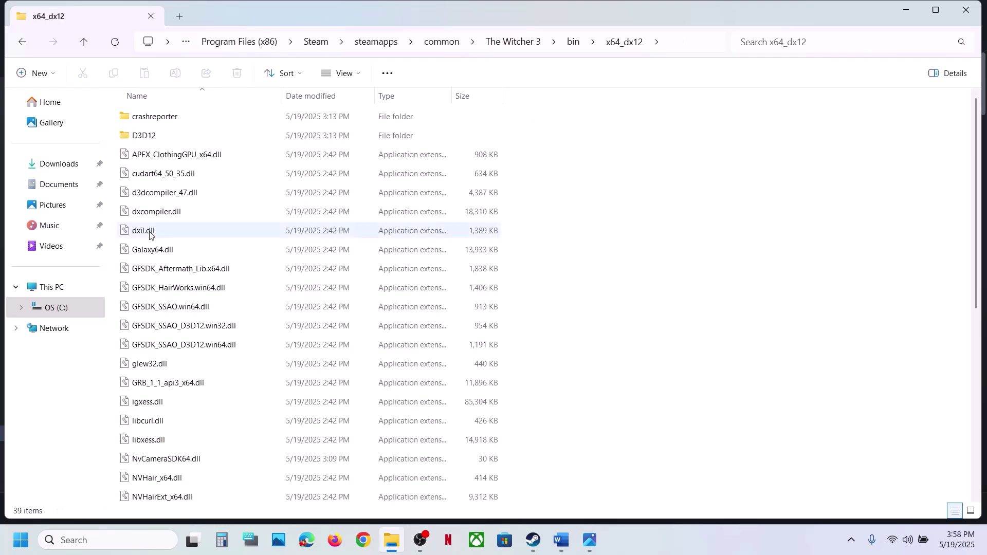
{"action": "scroll", "coordinate": [198, 411], "scroll_direction": "down", "scroll_amount": 6}
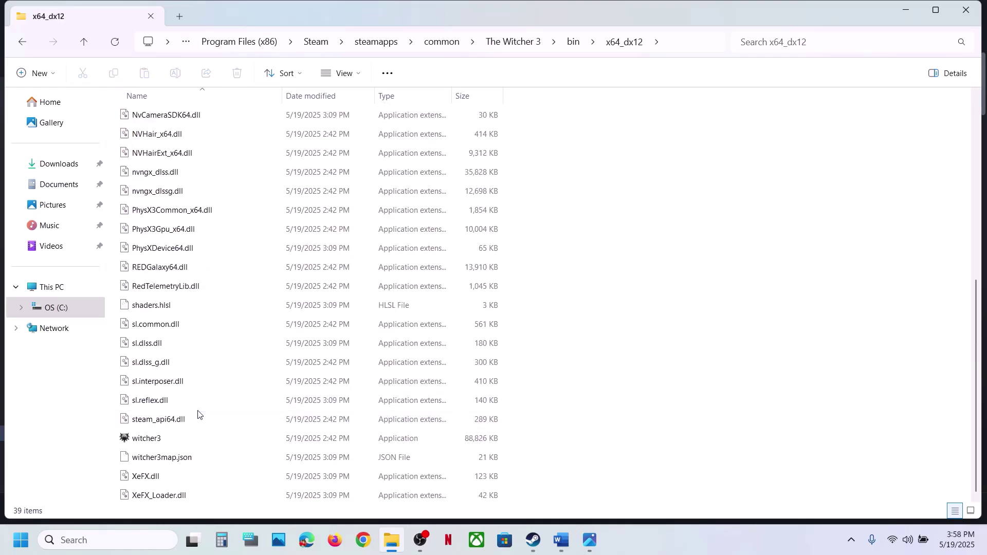
{"action": "left_click", "coordinate": [138, 439]}
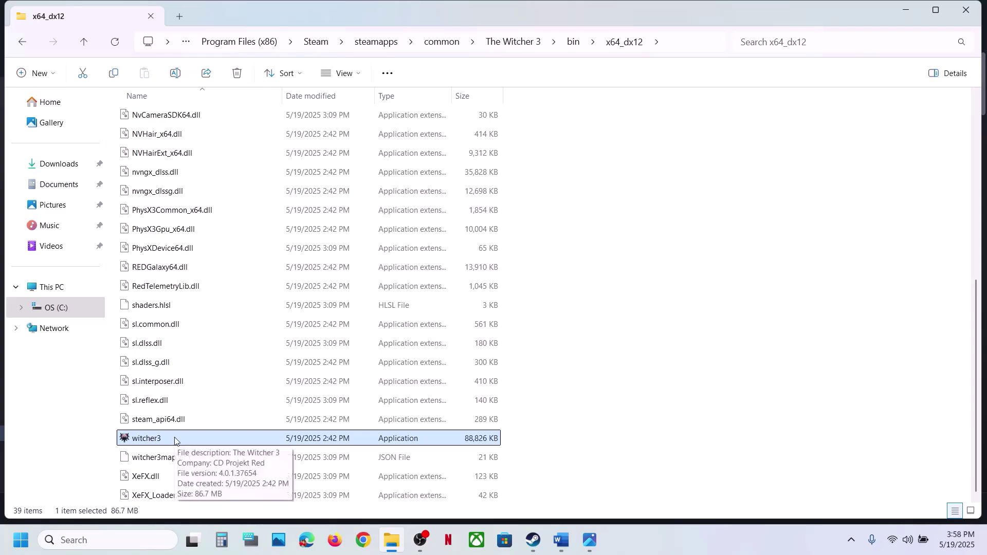
{"action": "left_click", "coordinate": [84, 41]}
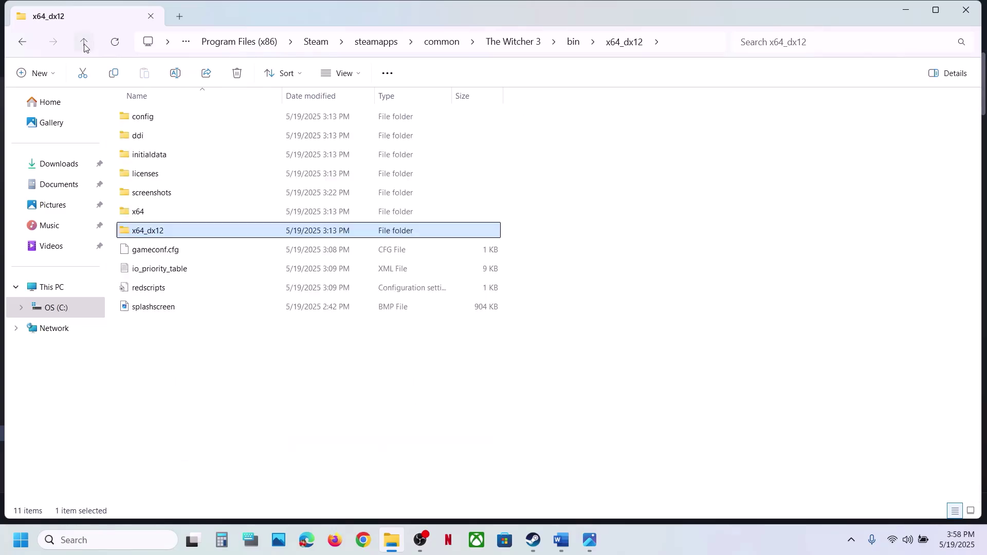
Step: Switch to the Word notes and review Step 5 on administrator mode, full screen optimization and compatibility mode
{"action": "left_click", "coordinate": [561, 540]}
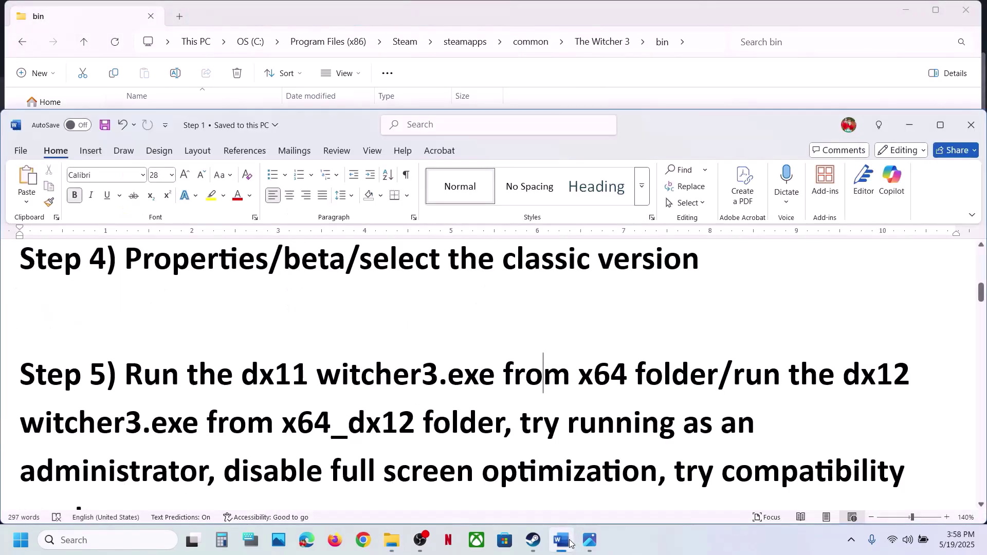
{"action": "scroll", "coordinate": [503, 417], "scroll_direction": "down", "scroll_amount": 1}
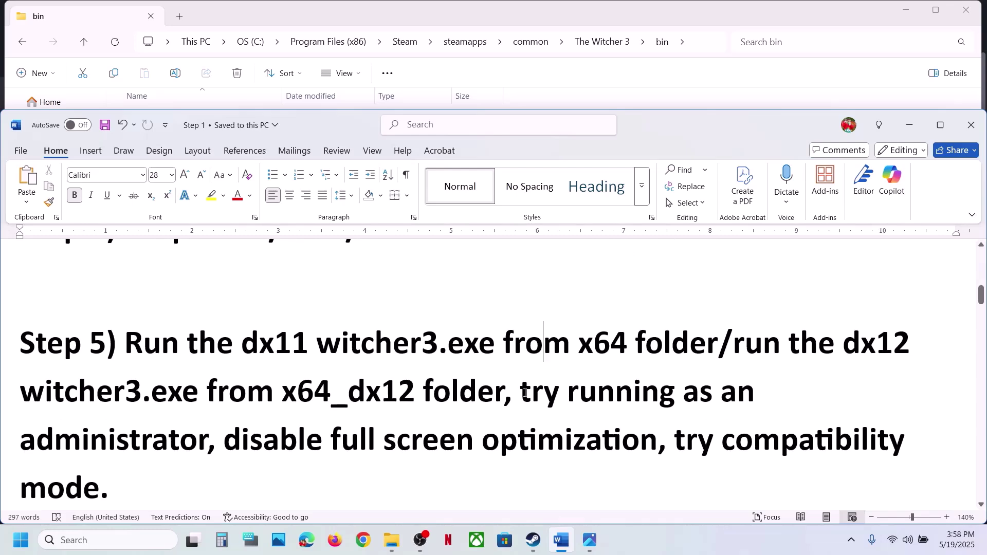
Step: Highlight Step 5's run-as-administrator advice in the notes, then switch to Steam and open The Witcher 3's local files folder
{"action": "left_click_drag", "start_coordinate": [521, 393], "coordinate": [316, 455]}
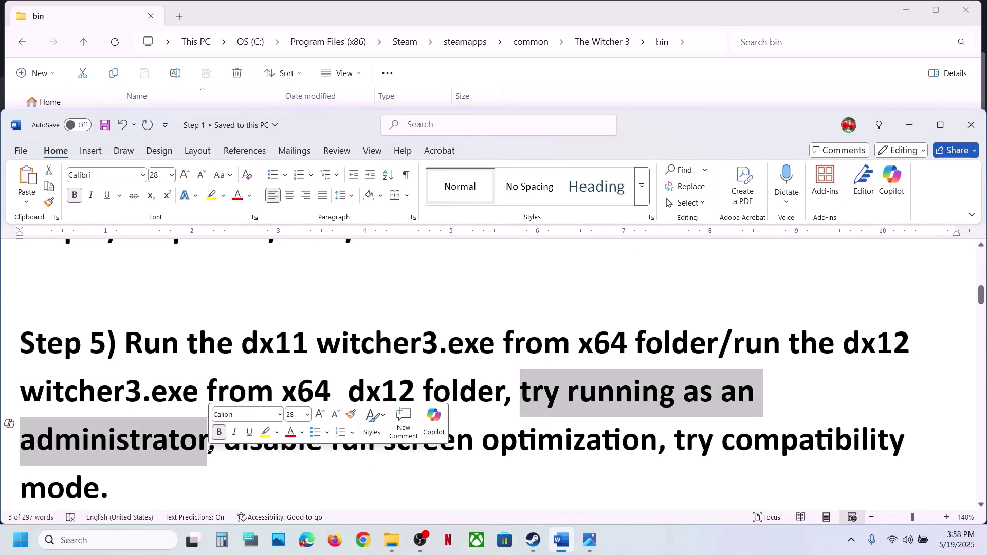
{"action": "left_click", "coordinate": [533, 539]}
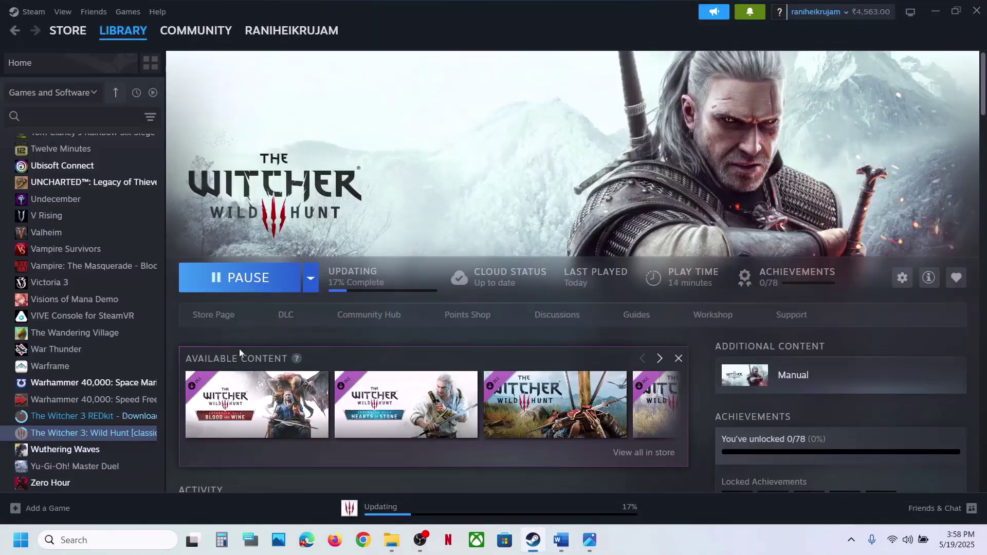
{"action": "right_click", "coordinate": [72, 432]}
{"action": "mouse_move", "coordinate": [113, 399]}
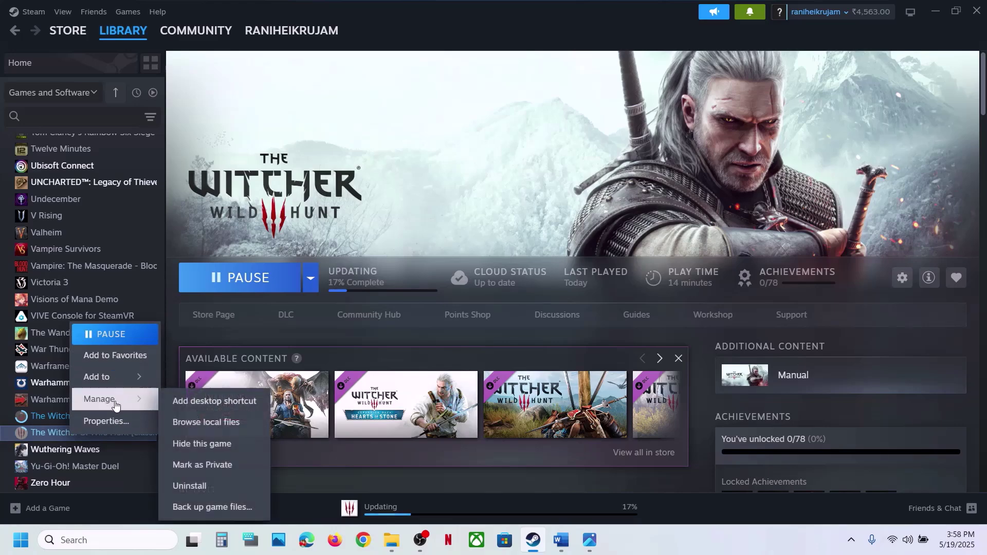
{"action": "left_click", "coordinate": [218, 421]}
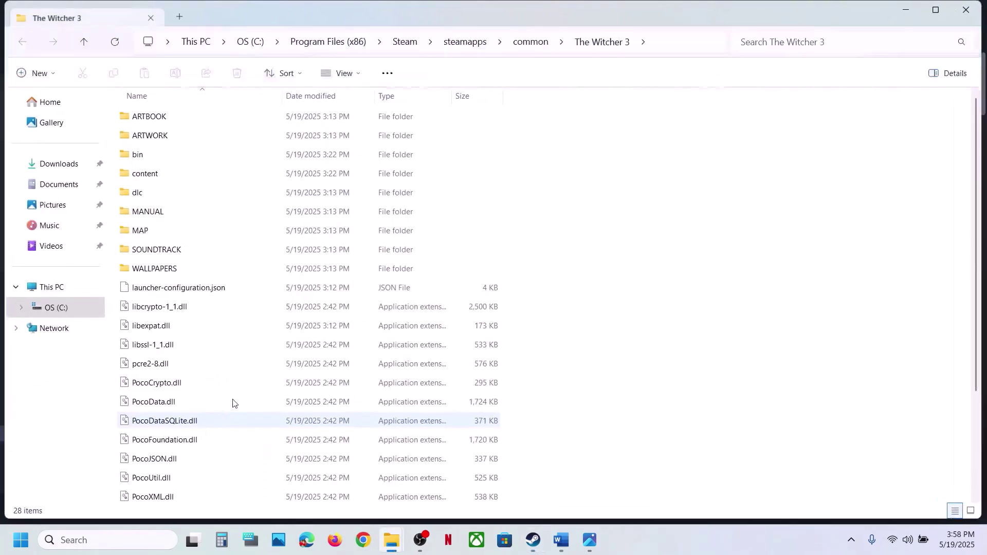
Step: Open the game's bin\x64 folder and locate the witcher3 application
{"action": "double_click", "coordinate": [165, 156]}
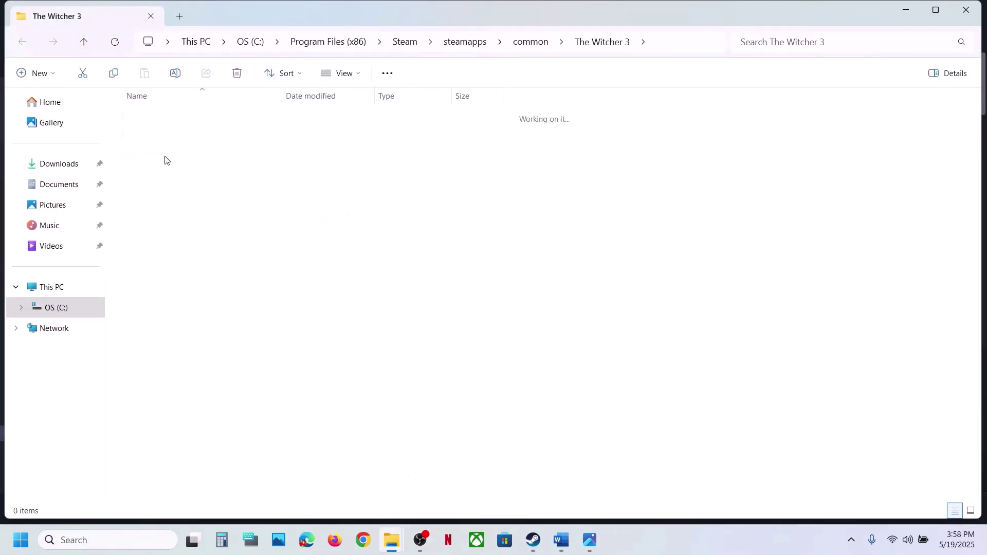
{"action": "double_click", "coordinate": [146, 219]}
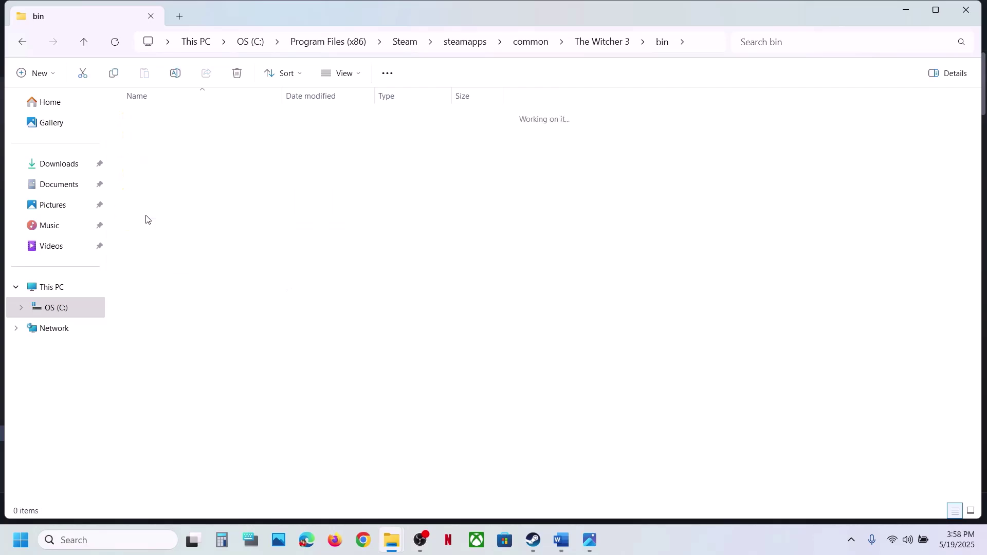
{"action": "scroll", "coordinate": [146, 246], "scroll_direction": "down", "scroll_amount": 2}
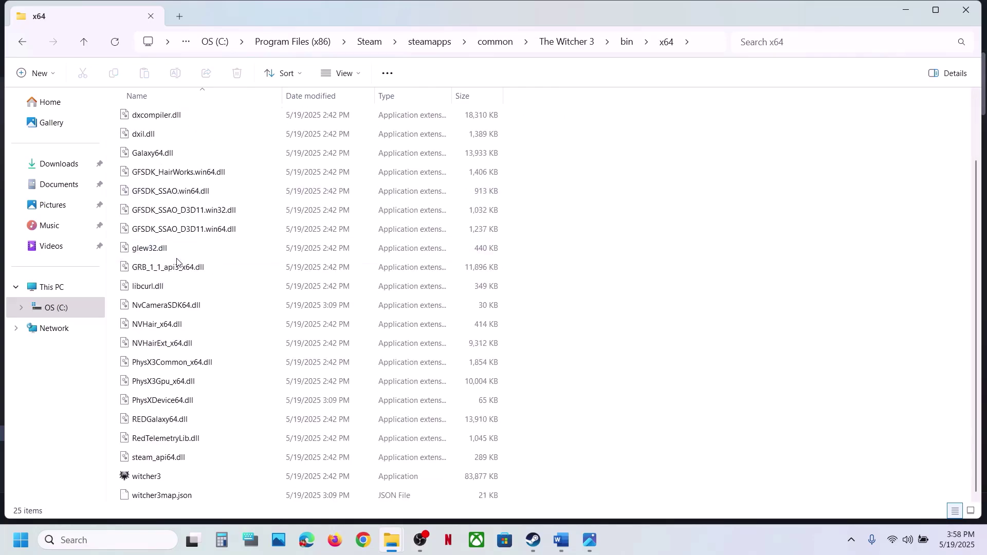
Step: Set the DirectX 11 witcher3 application to run as an administrator in its compatibility properties and apply the change
{"action": "right_click", "coordinate": [144, 475]}
{"action": "left_click", "coordinate": [194, 413]}
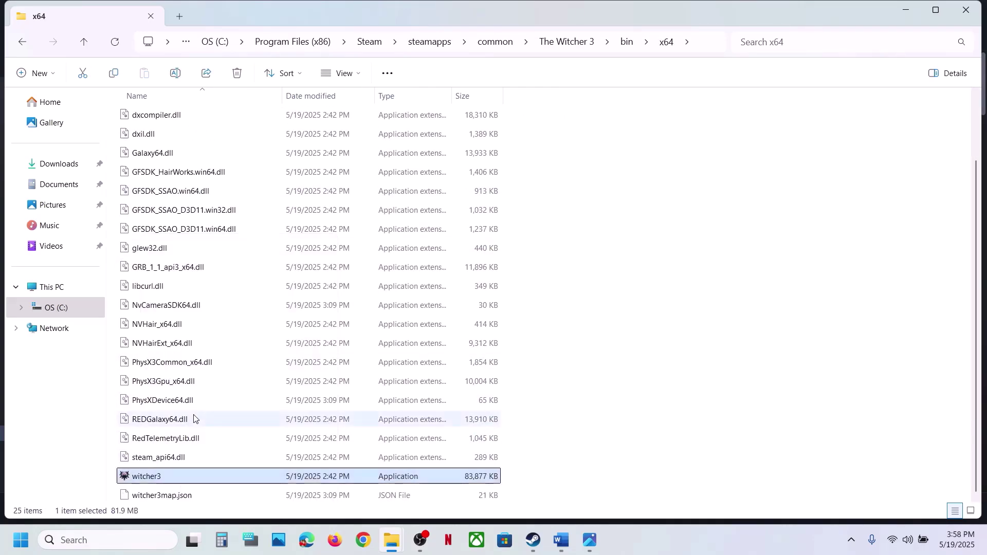
{"action": "left_click", "coordinate": [264, 208]}
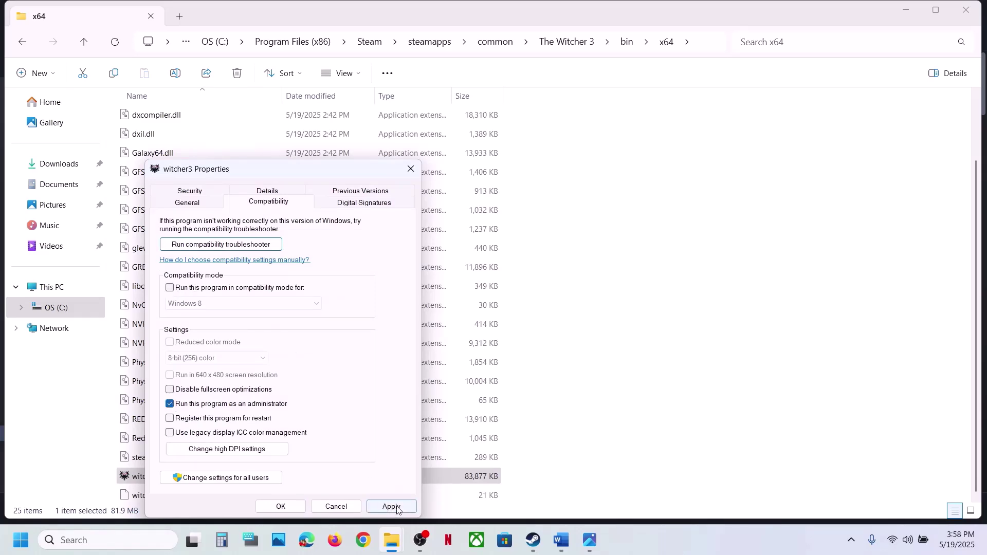
{"action": "left_click", "coordinate": [396, 507]}
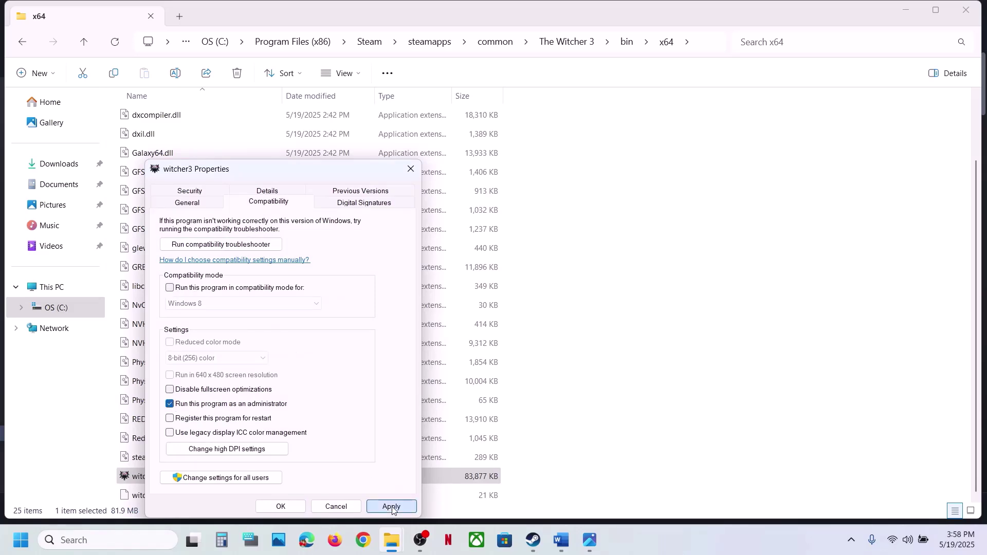
{"action": "left_click", "coordinate": [275, 507]}
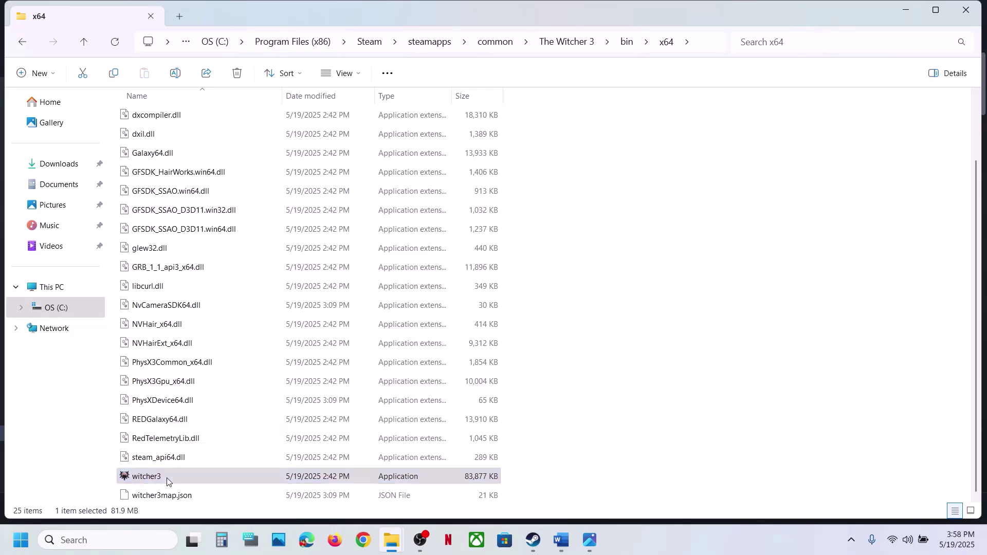
Step: Enable Windows 7 compatibility mode and disable fullscreen optimizations for the DirectX 11 witcher3 application, applying the changes
{"action": "right_click", "coordinate": [166, 480]}
{"action": "left_click", "coordinate": [221, 419]}
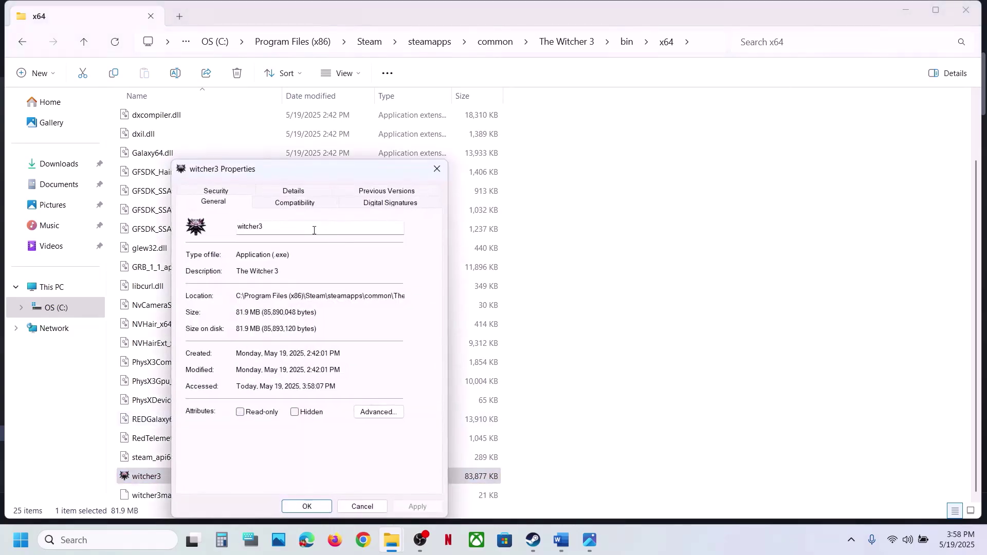
{"action": "left_click", "coordinate": [286, 204]}
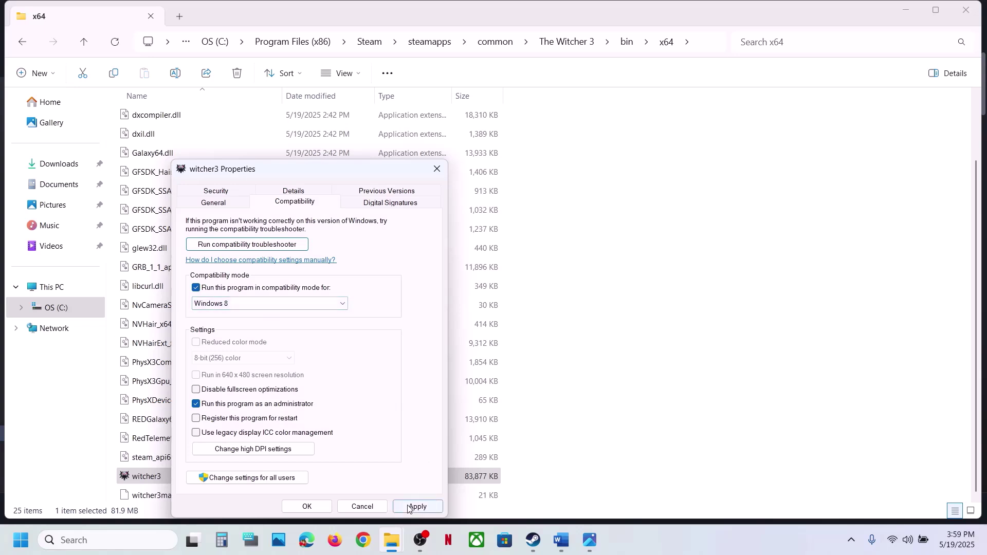
{"action": "left_click", "coordinate": [236, 304]}
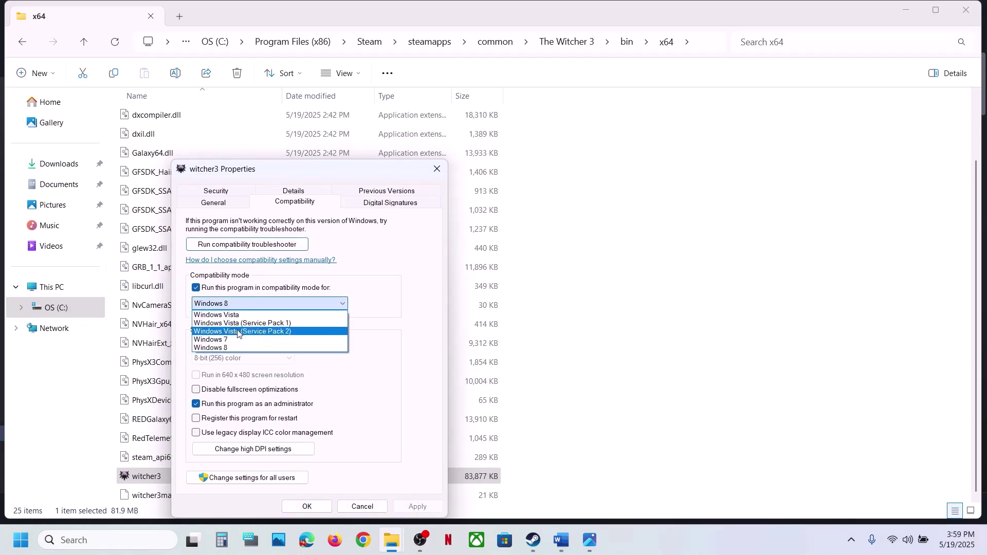
{"action": "left_click", "coordinate": [231, 340]}
{"action": "left_click", "coordinate": [417, 507]}
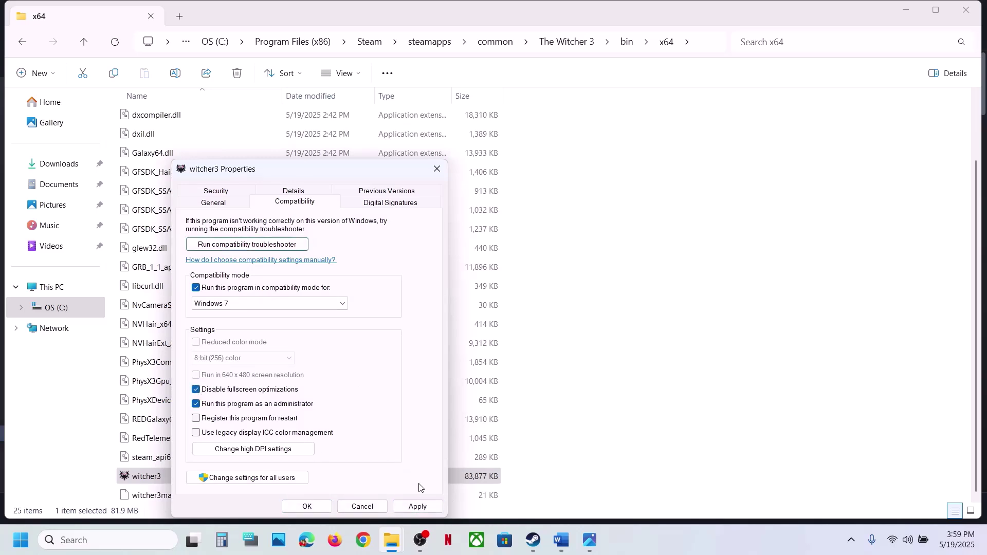
{"action": "left_click", "coordinate": [416, 506]}
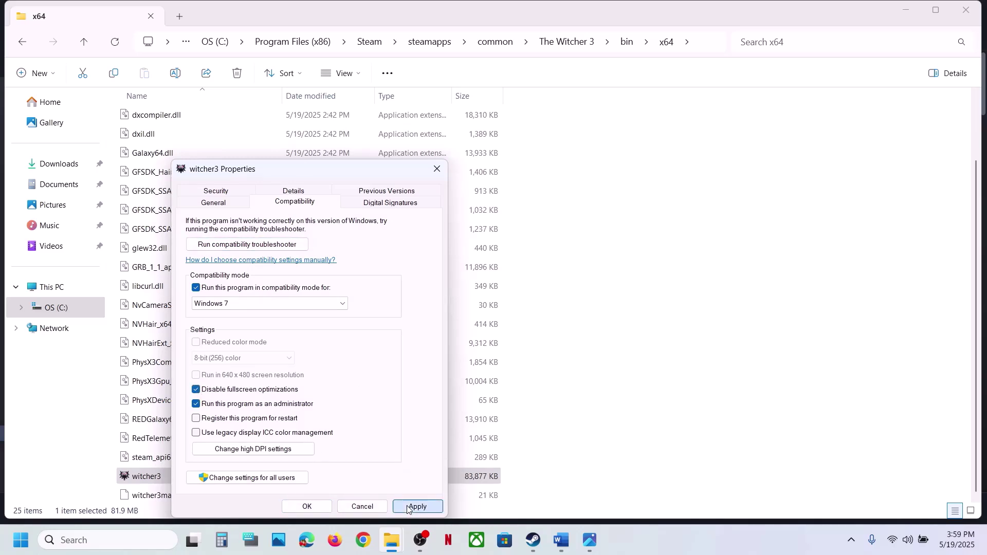
{"action": "left_click", "coordinate": [308, 507]}
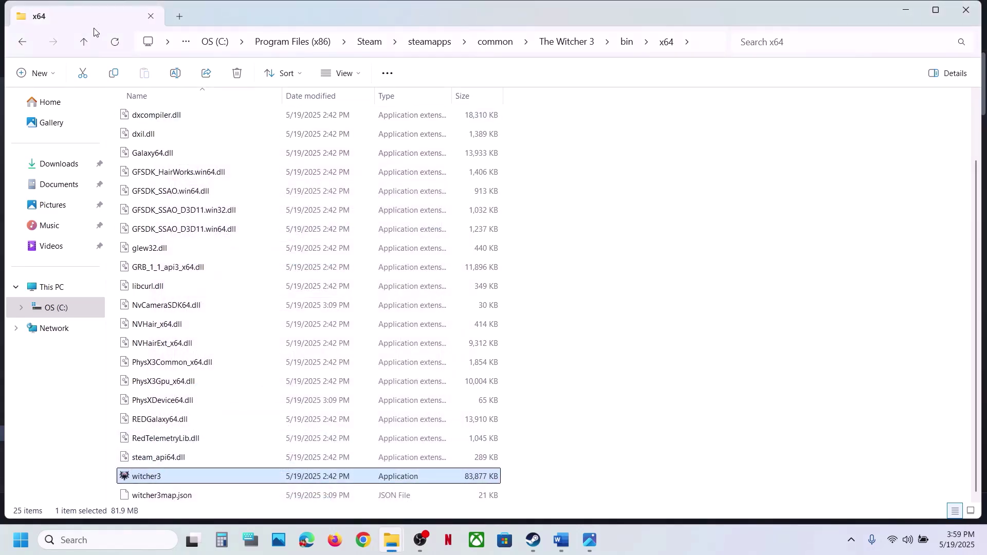
Step: Go to the bin\x64_dx12 folder and select the DirectX 12 witcher3 application
{"action": "left_click", "coordinate": [84, 41]}
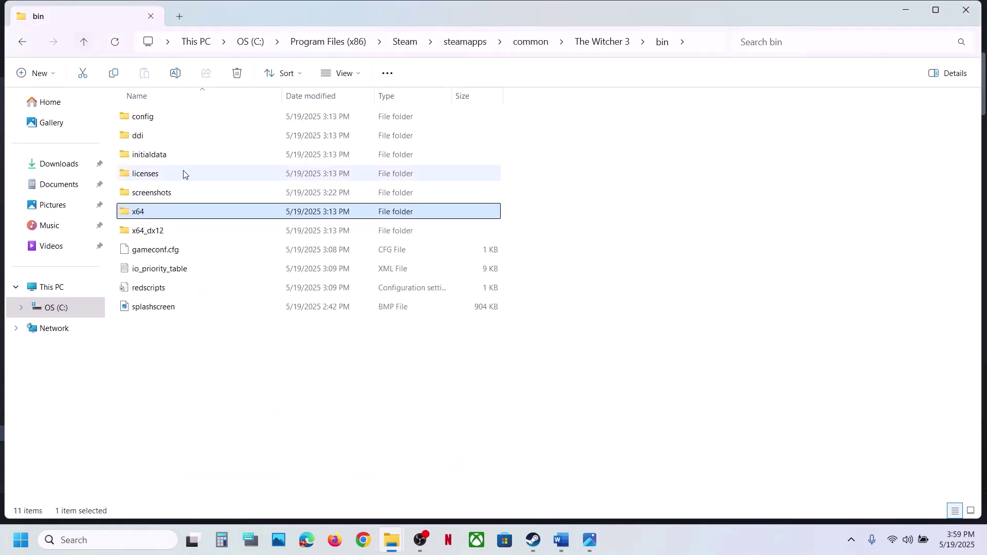
{"action": "double_click", "coordinate": [147, 231]}
{"action": "scroll", "coordinate": [217, 432], "scroll_direction": "down", "scroll_amount": 5}
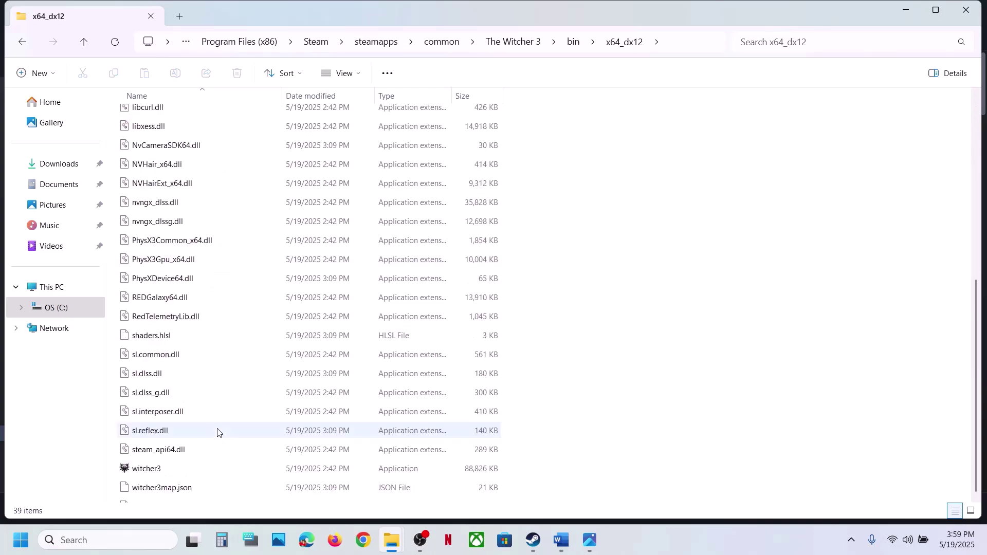
{"action": "left_click", "coordinate": [152, 436]}
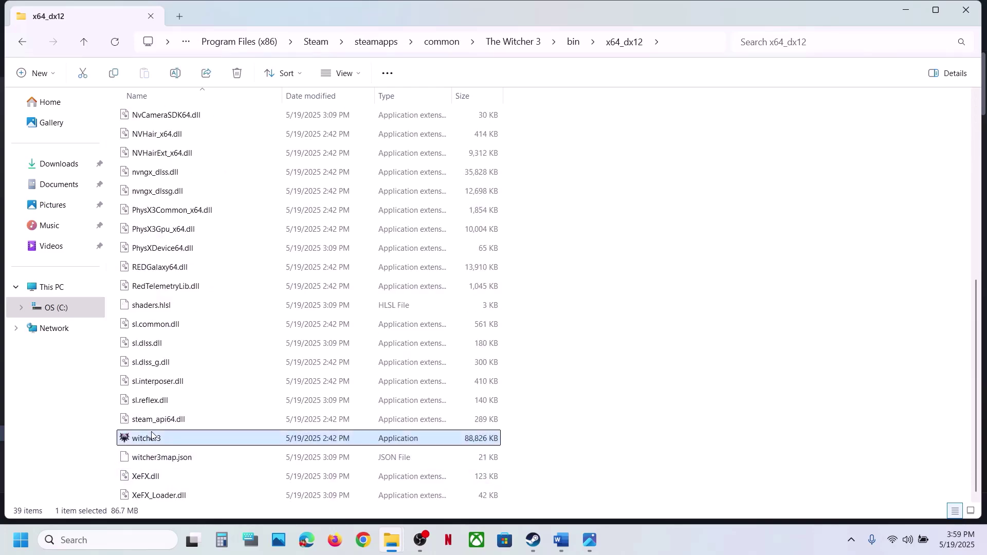
Step: Return to bin\x64 and clear witcher3's compatibility mode, disabled fullscreen optimizations and administrator options, then save its properties
{"action": "left_click", "coordinate": [87, 44]}
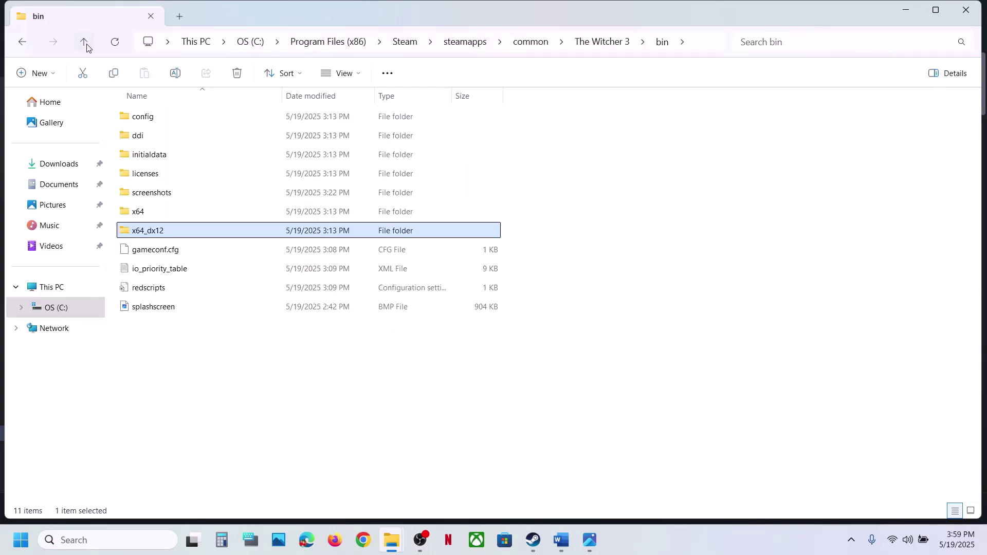
{"action": "double_click", "coordinate": [137, 213]}
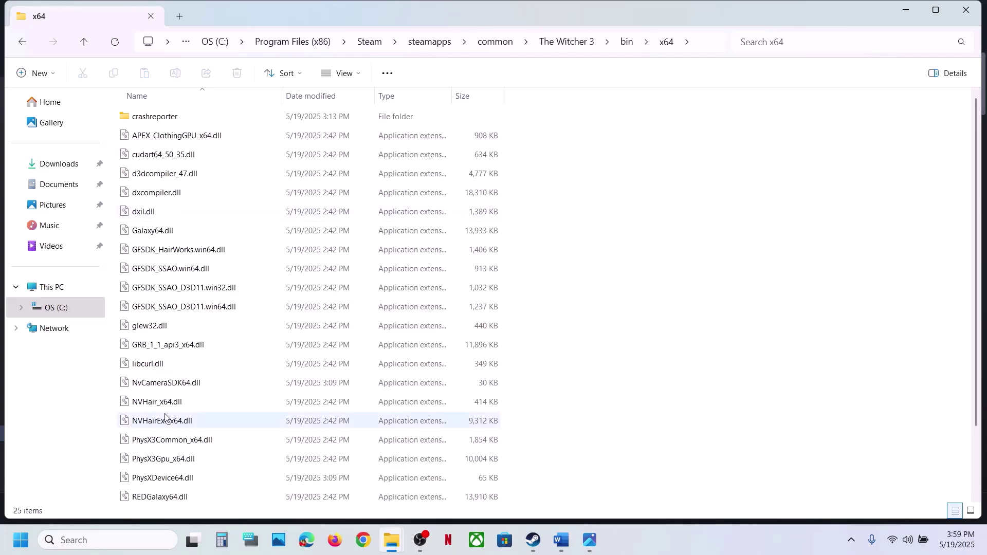
{"action": "scroll", "coordinate": [165, 417], "scroll_direction": "down", "scroll_amount": 2}
{"action": "scroll", "coordinate": [165, 417], "scroll_direction": "down", "scroll_amount": 1}
{"action": "left_click", "coordinate": [139, 476]}
{"action": "right_click", "coordinate": [156, 476]}
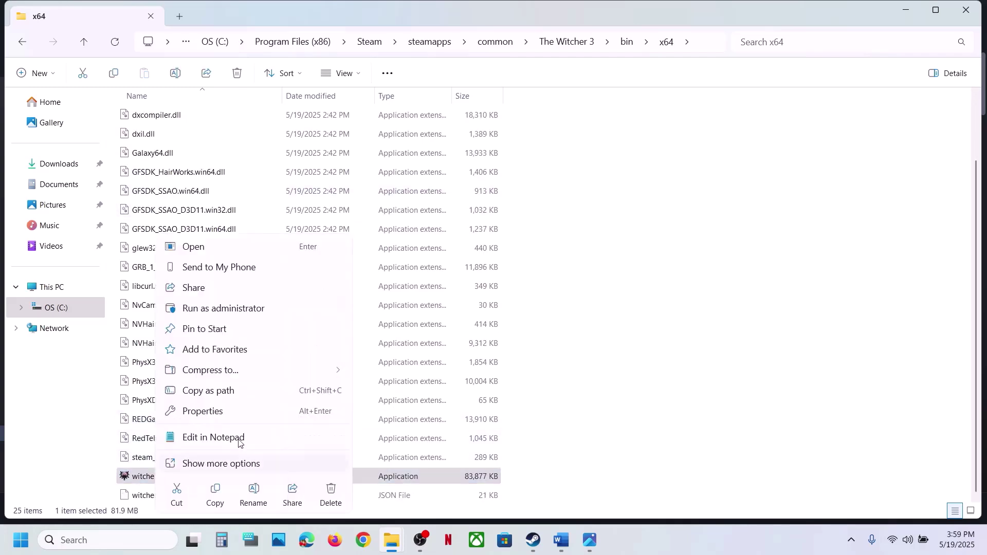
{"action": "left_click", "coordinate": [222, 413]}
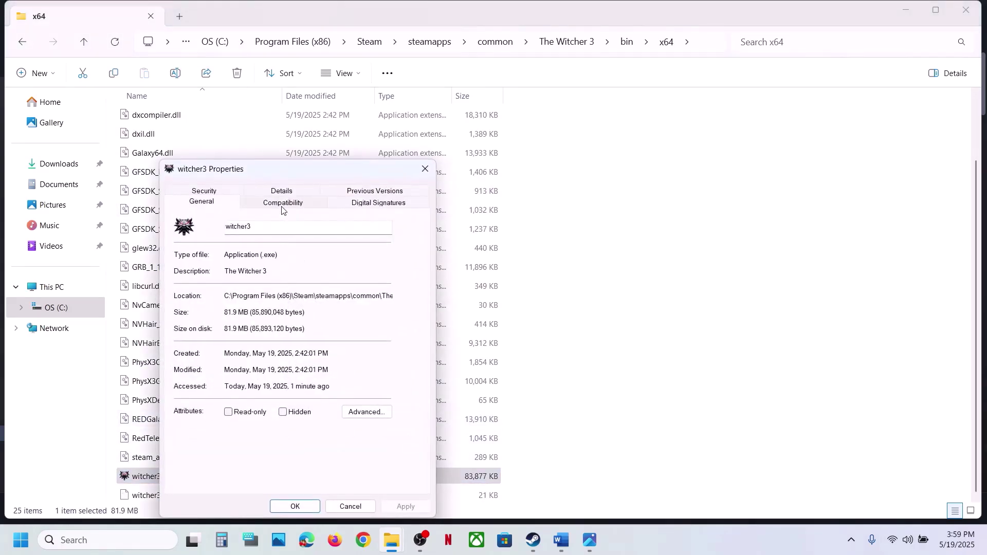
{"action": "left_click", "coordinate": [282, 206]}
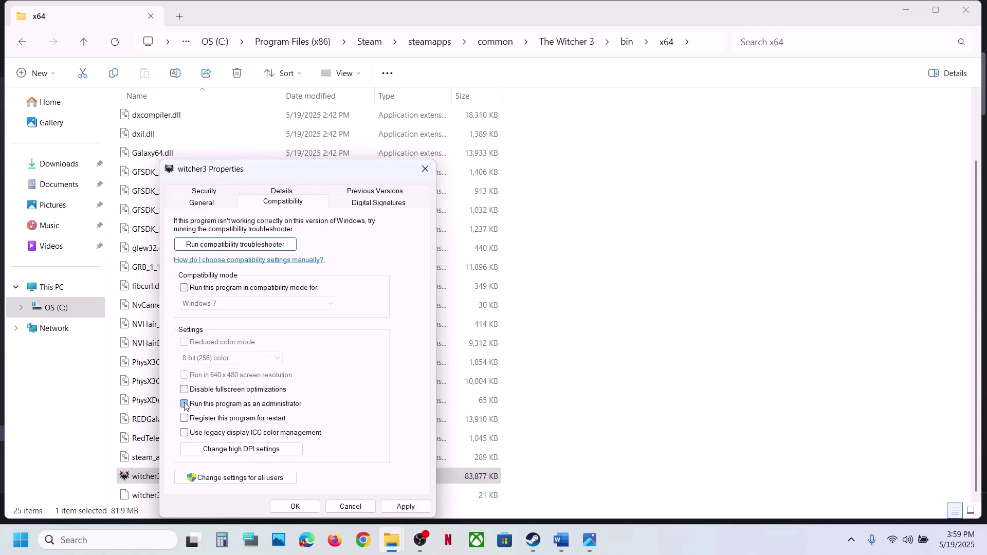
{"action": "left_click", "coordinate": [295, 506]}
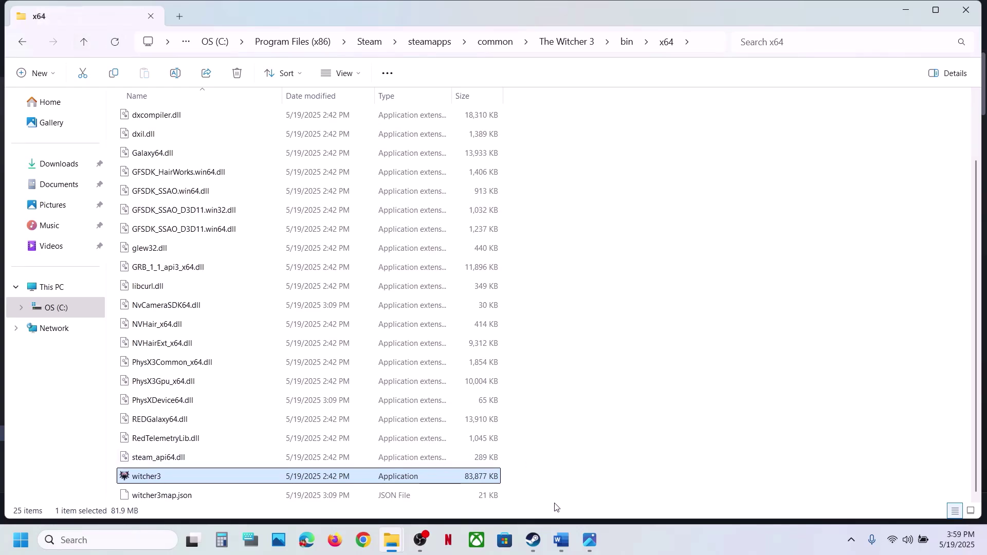
Step: Switch to the Word notes and review Step 6 on disabling NVIDIA HairWorks and turning off Ray Tracing
{"action": "left_click", "coordinate": [535, 539]}
{"action": "left_click", "coordinate": [564, 548]}
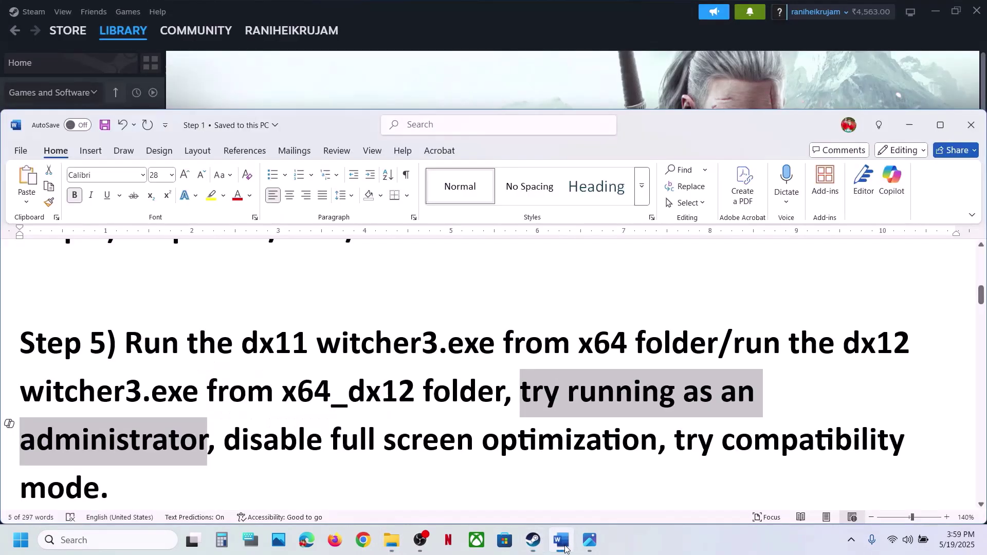
{"action": "scroll", "coordinate": [288, 420], "scroll_direction": "down", "scroll_amount": 5}
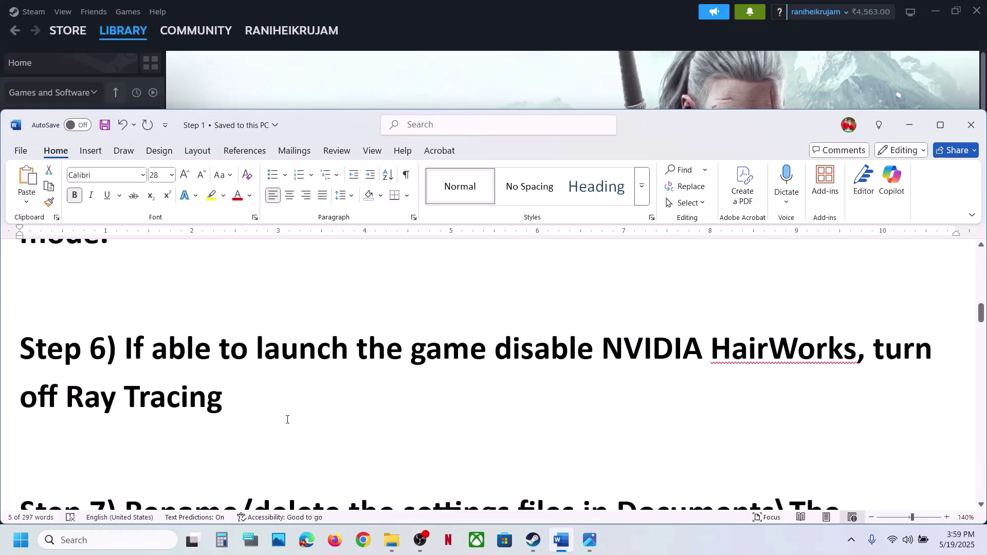
{"action": "left_click_drag", "start_coordinate": [132, 353], "coordinate": [495, 360]}
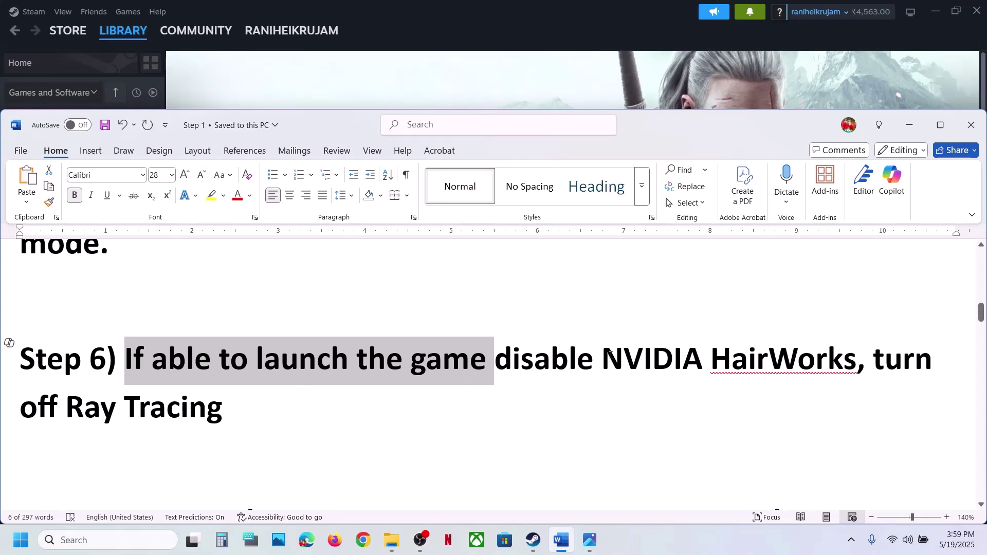
{"action": "left_click_drag", "start_coordinate": [610, 354], "coordinate": [857, 360]}
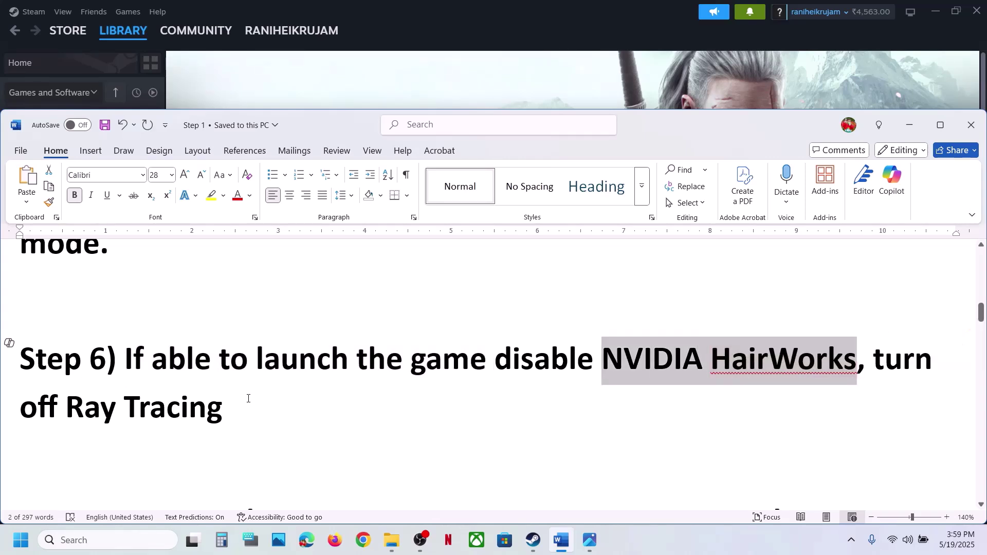
{"action": "left_click_drag", "start_coordinate": [245, 400], "coordinate": [138, 362]}
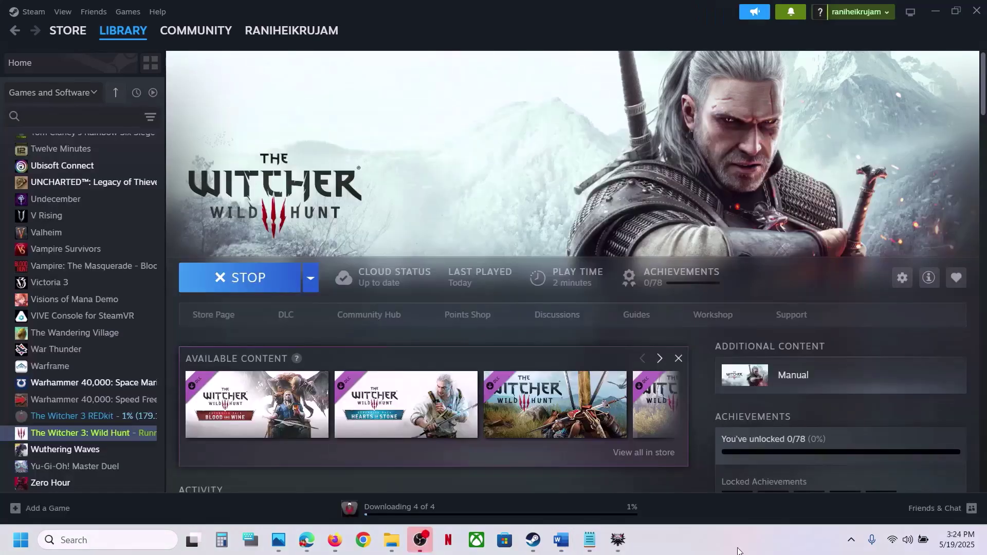
Step: Switch to the running Witcher 3 game and open its video graphics options at the NVIDIA HairWorks setting
{"action": "left_click", "coordinate": [618, 539]}
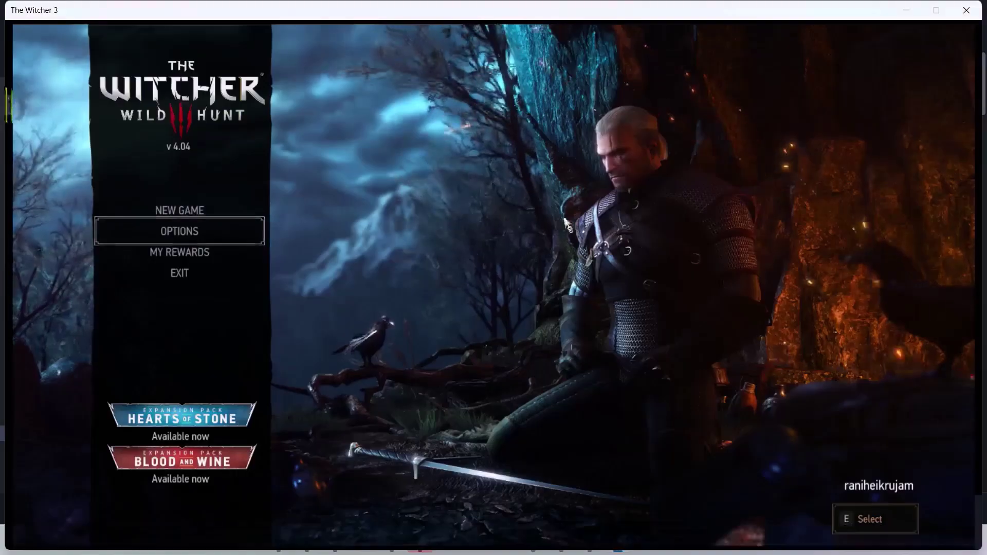
{"action": "left_click", "coordinate": [260, 233]}
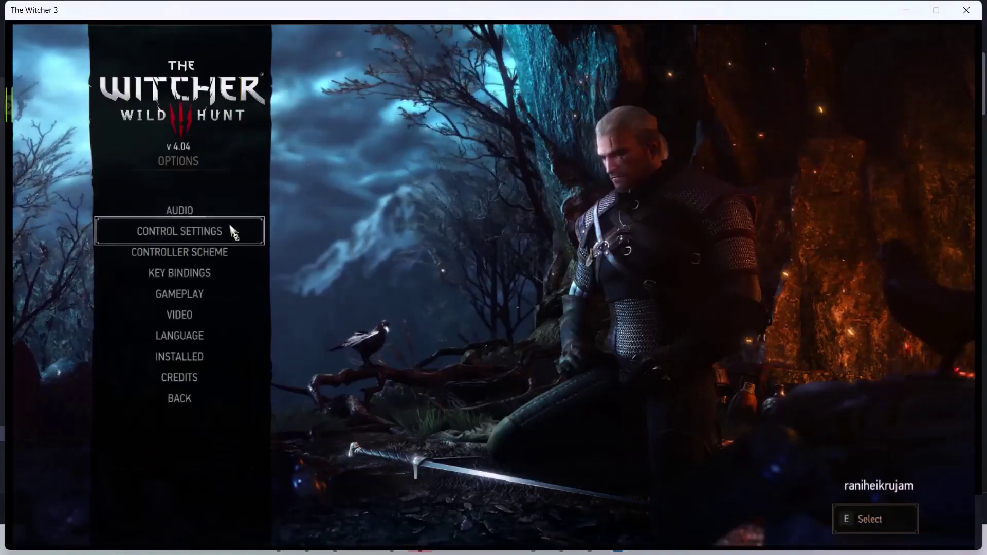
{"action": "left_click", "coordinate": [194, 319]}
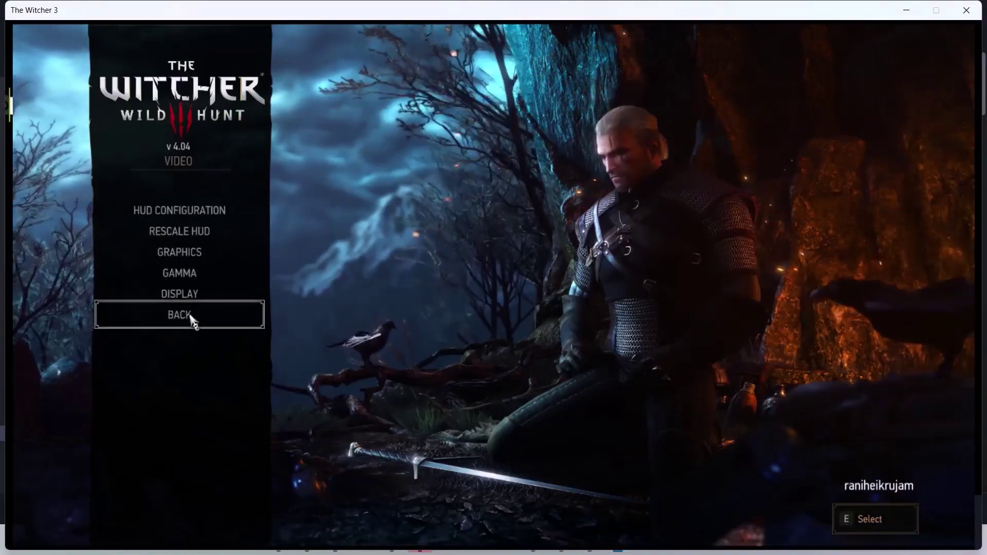
{"action": "left_click", "coordinate": [182, 257]}
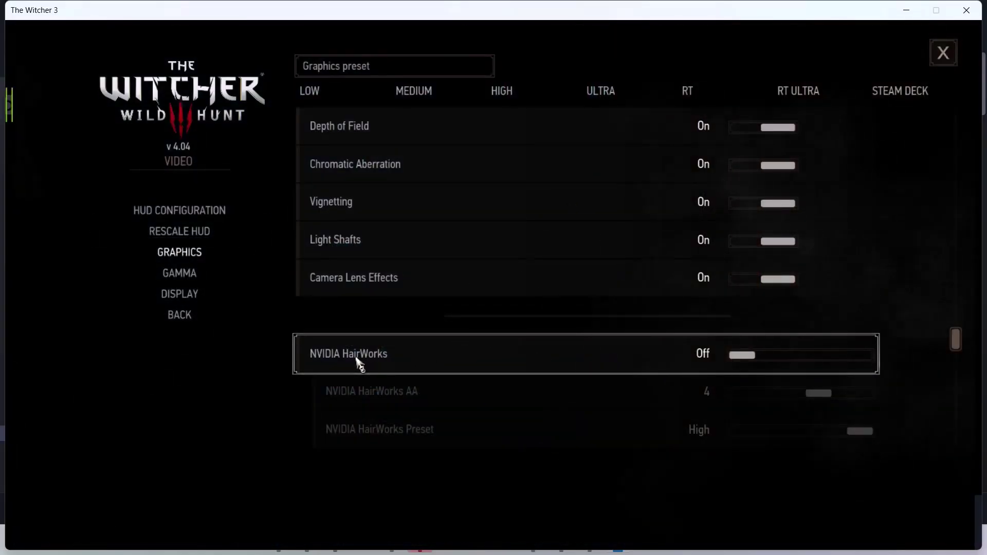
Step: Try NVIDIA HairWorks on Geralt and Ray Tracing on, setting each back to Off, and leave the graphics options
{"action": "left_click", "coordinate": [787, 359]}
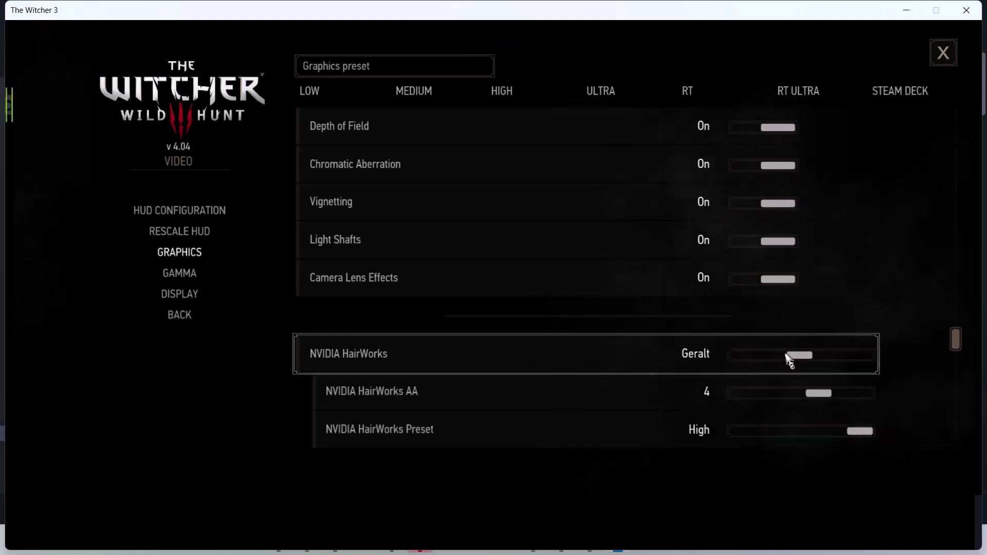
{"action": "left_click", "coordinate": [744, 358]}
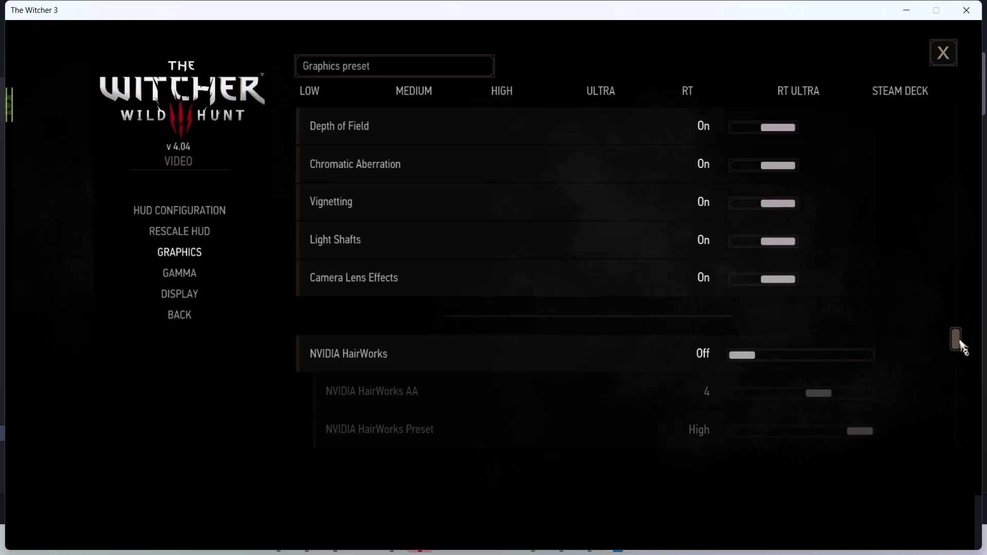
{"action": "mouse_move", "coordinate": [959, 342]}
{"action": "left_mouse_down"}
{"action": "mouse_move", "coordinate": [942, 213]}
{"action": "mouse_move", "coordinate": [943, 88]}
{"action": "left_mouse_up"}
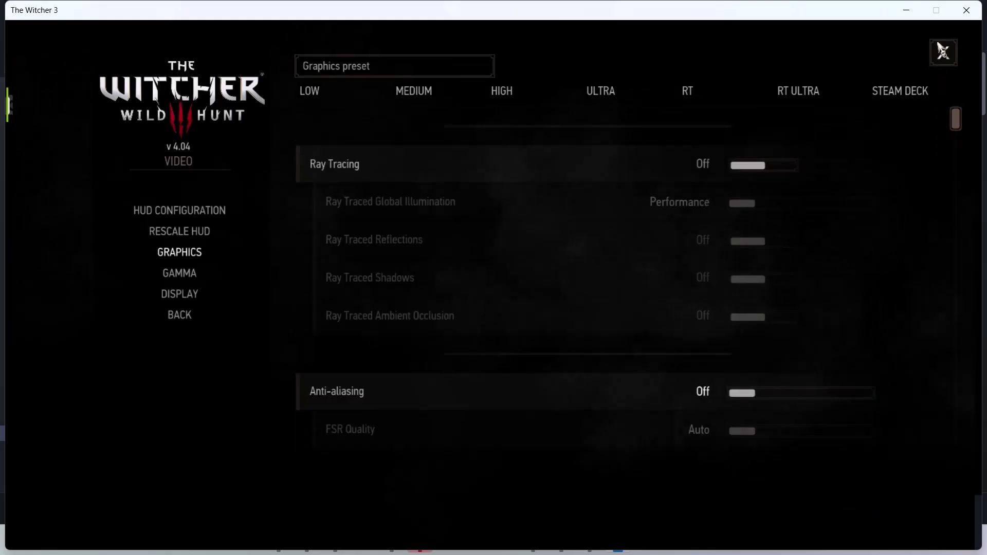
{"action": "left_click", "coordinate": [798, 164]}
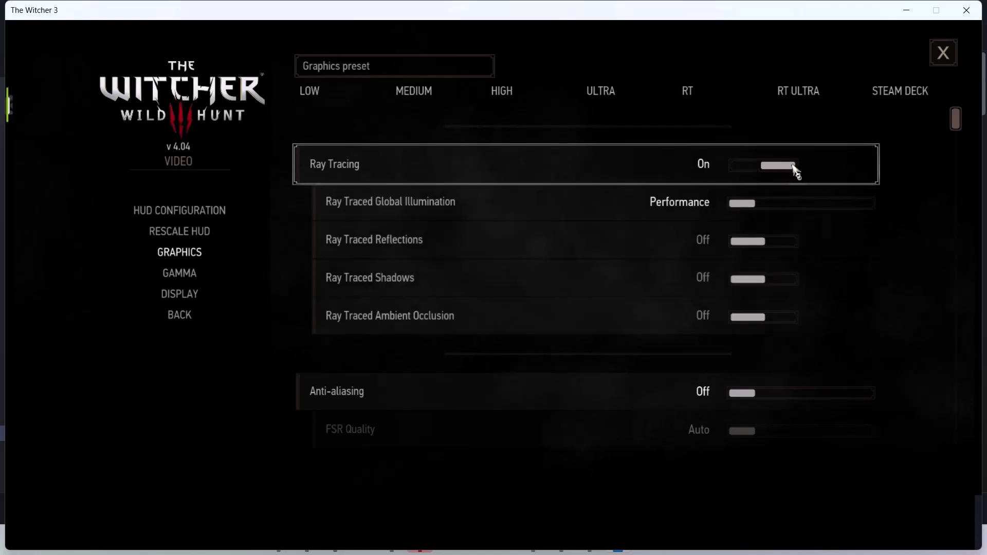
{"action": "left_click", "coordinate": [741, 164]}
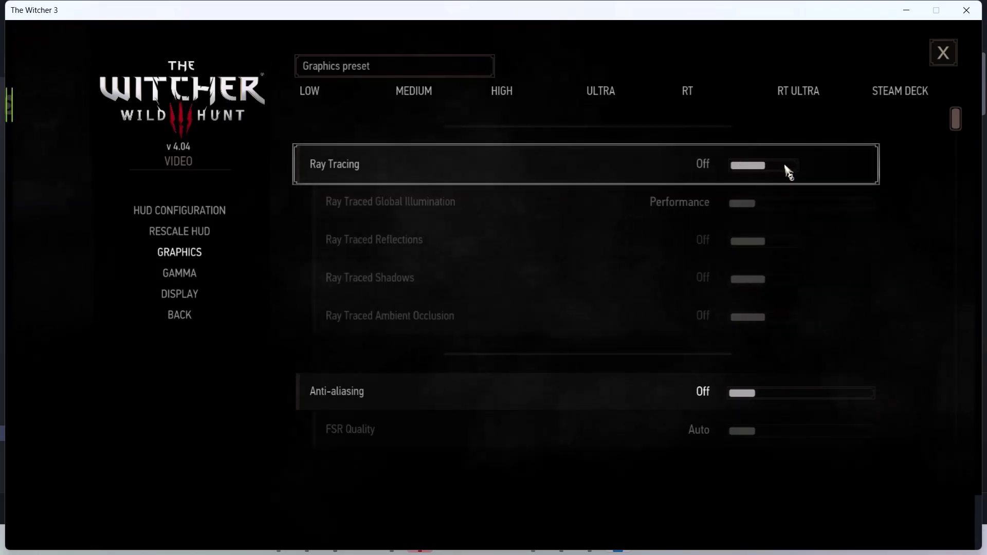
{"action": "key", "text": "Escape"}
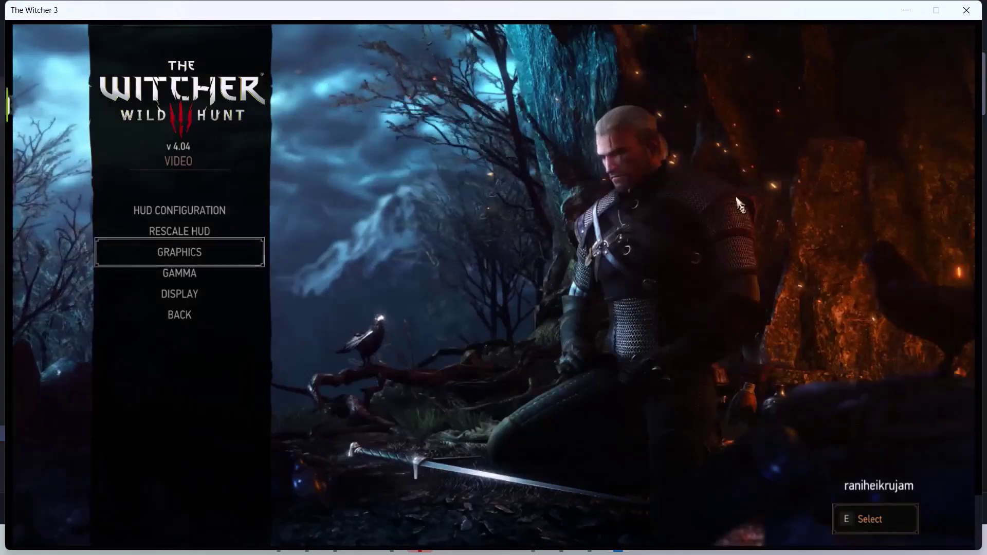
Step: Switch to the Word notes and review Step 7 on renaming or deleting the settings files in Documents\The Witcher 3
{"action": "key", "text": "alt+Tab"}
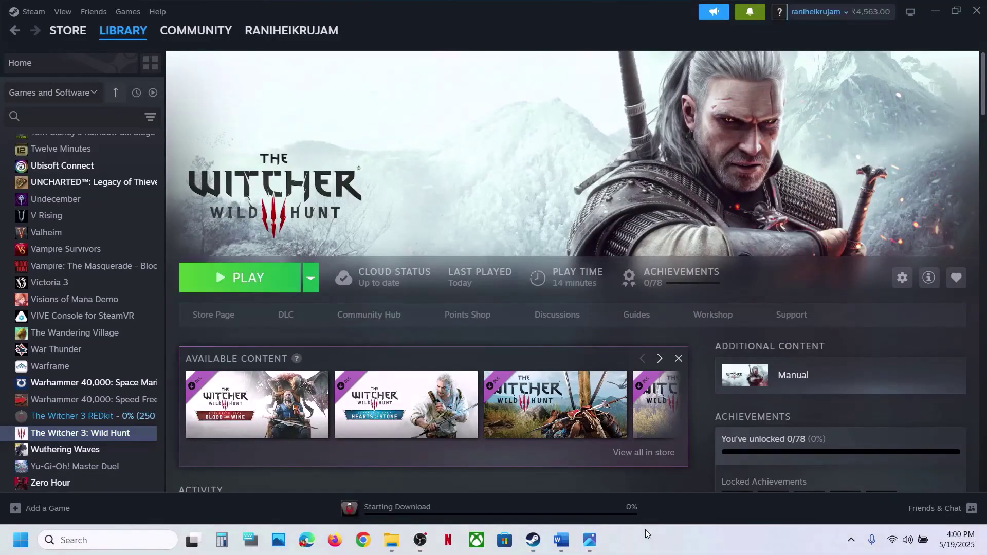
{"action": "left_click", "coordinate": [561, 540]}
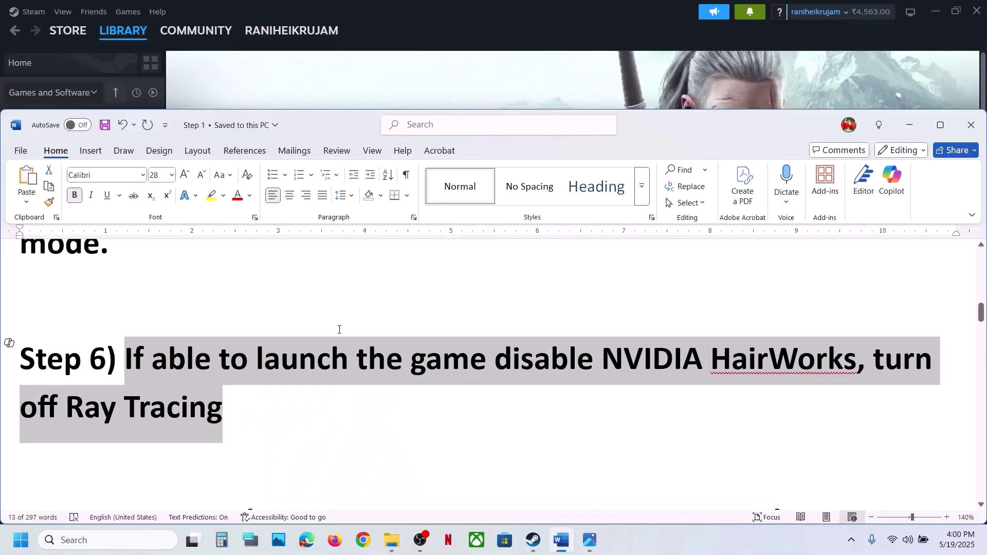
{"action": "scroll", "coordinate": [339, 329], "scroll_direction": "down", "scroll_amount": 3}
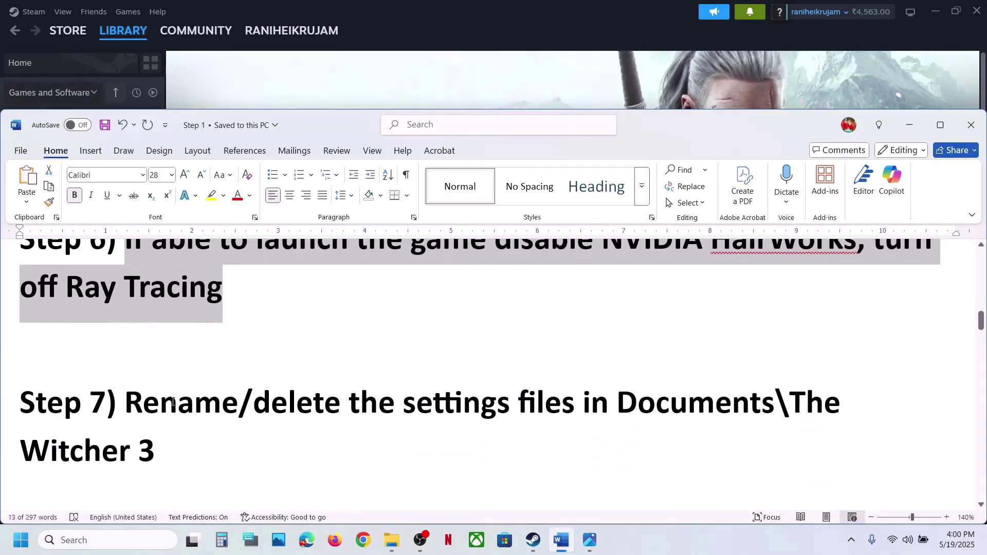
{"action": "left_click_drag", "start_coordinate": [156, 402], "coordinate": [256, 438]}
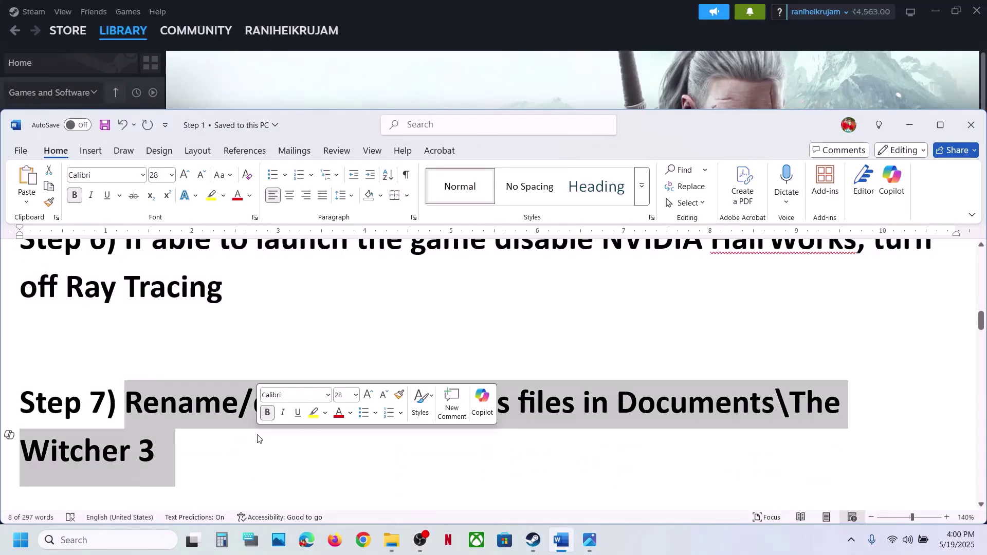
Step: Switch to the x64 File Explorer window and go to the Documents\The Witcher 3 folder
{"action": "left_click", "coordinate": [365, 73]}
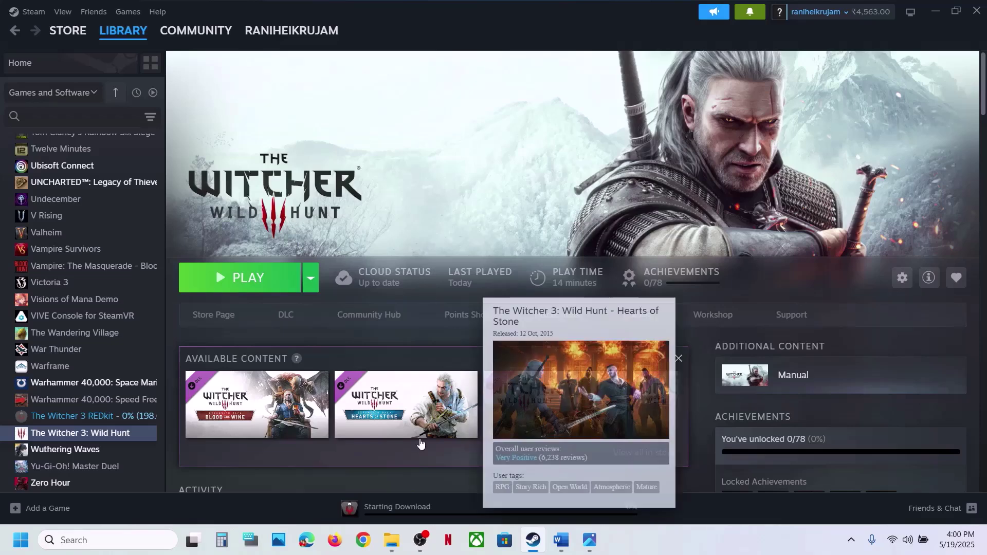
{"action": "mouse_move", "coordinate": [396, 539]}
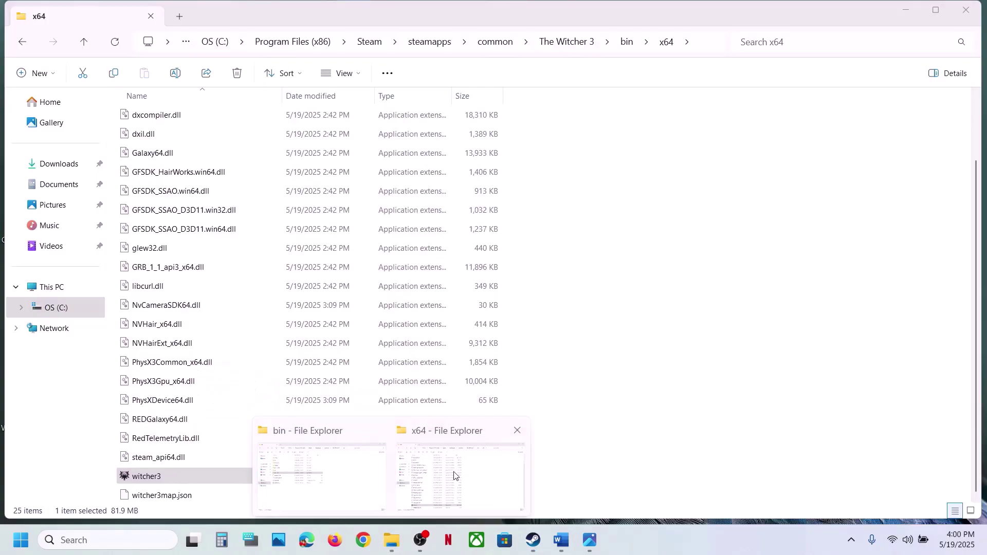
{"action": "left_click", "coordinate": [452, 473]}
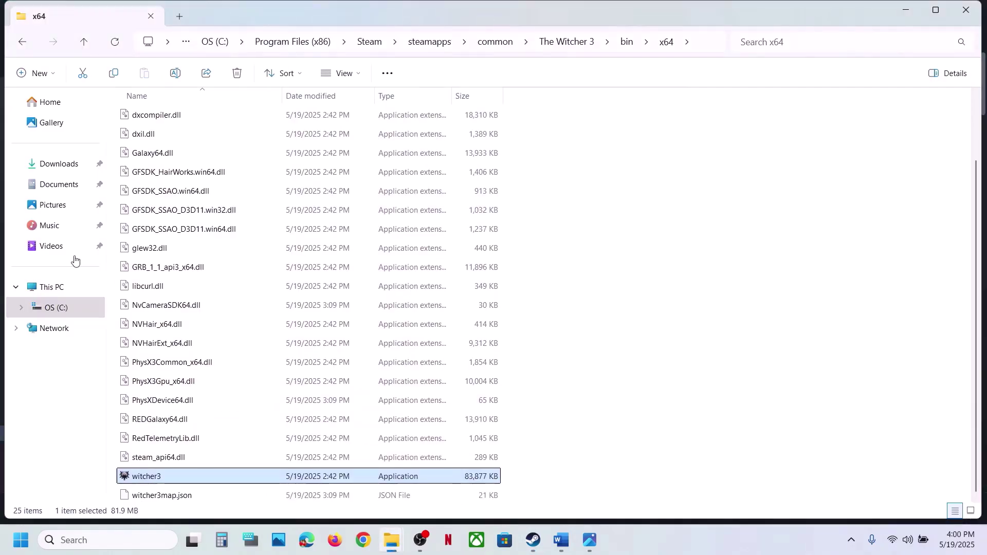
{"action": "left_click", "coordinate": [49, 192]}
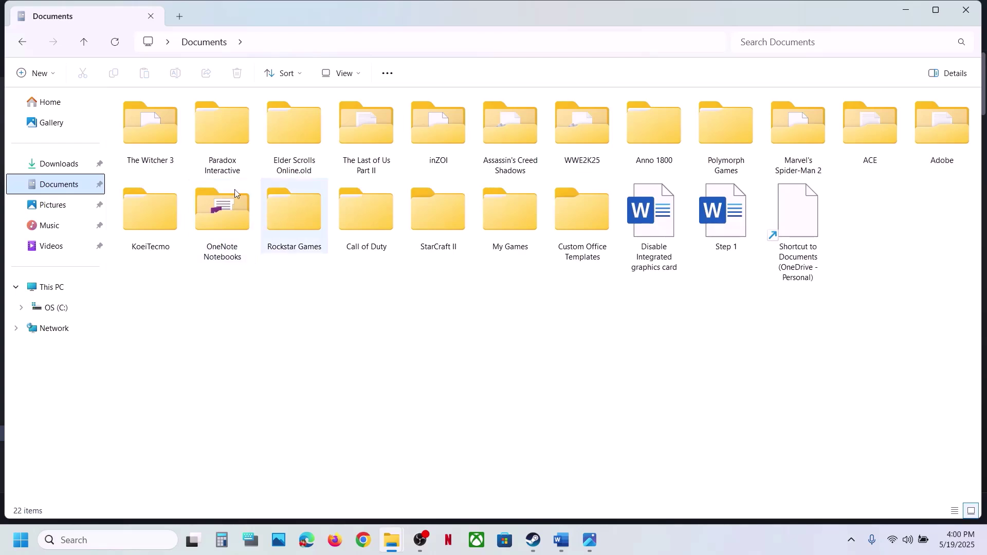
{"action": "double_click", "coordinate": [163, 143]}
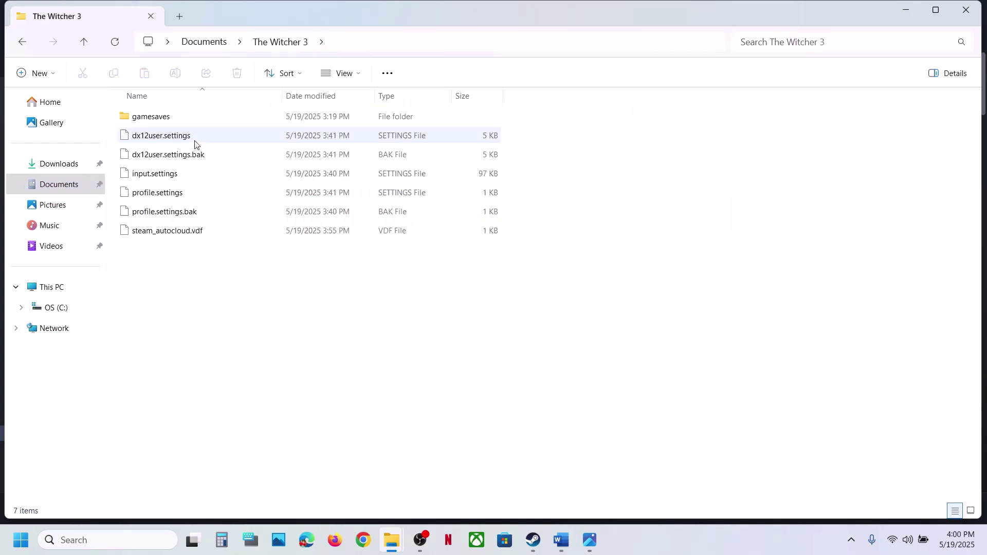
Step: Back up dx12user.settings and dx12user.settings.bak by copying both files to the desktop
{"action": "left_click", "coordinate": [157, 139]}
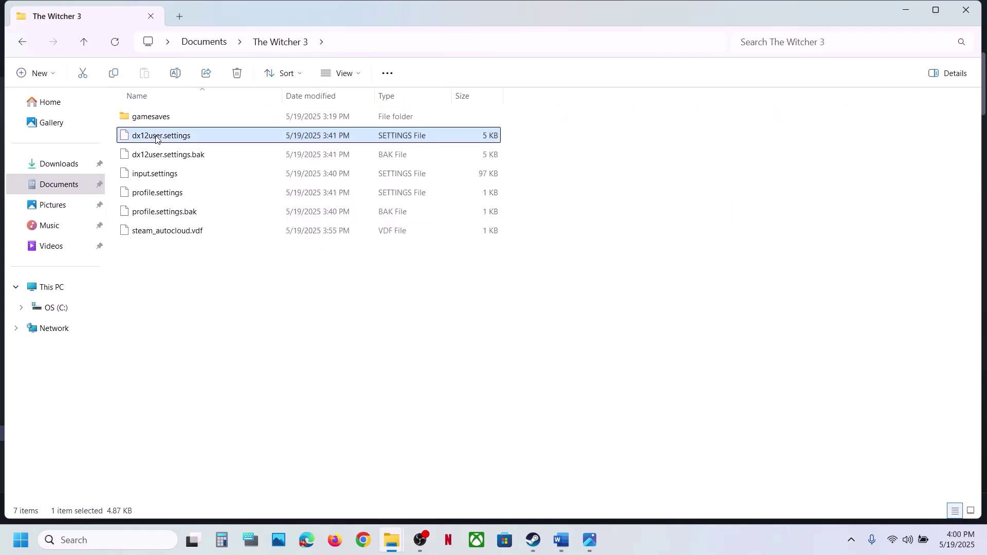
{"action": "left_click", "coordinate": [184, 158]}
{"action": "left_click", "coordinate": [178, 142]}
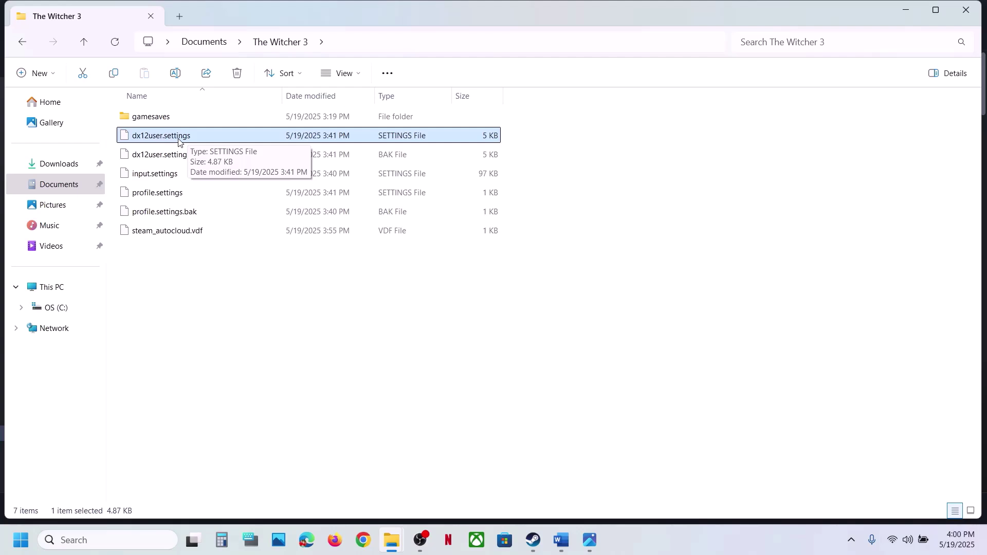
{"action": "left_click", "coordinate": [168, 154], "text": "ctrl"}
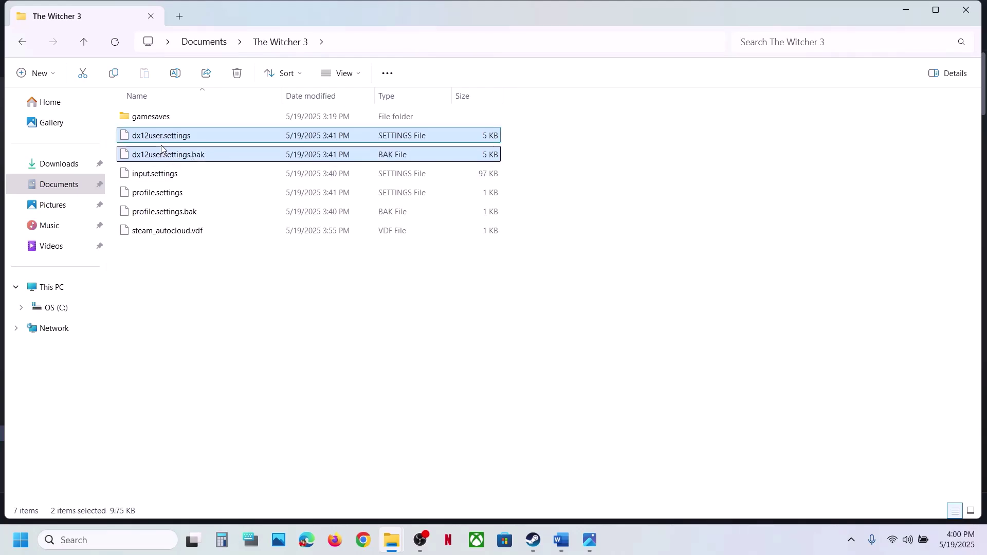
{"action": "right_click", "coordinate": [161, 146]}
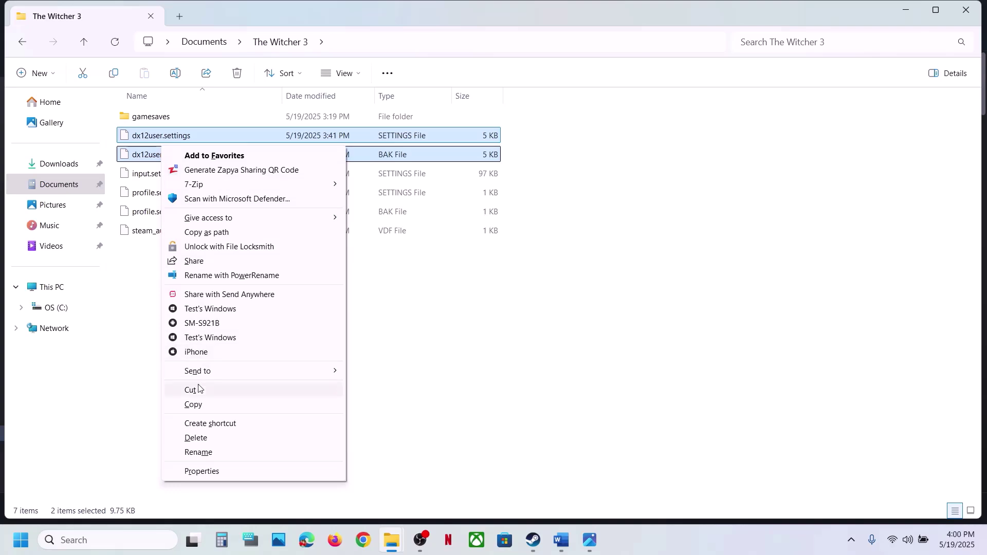
{"action": "left_click", "coordinate": [195, 404]}
{"action": "key", "text": "super+d"}
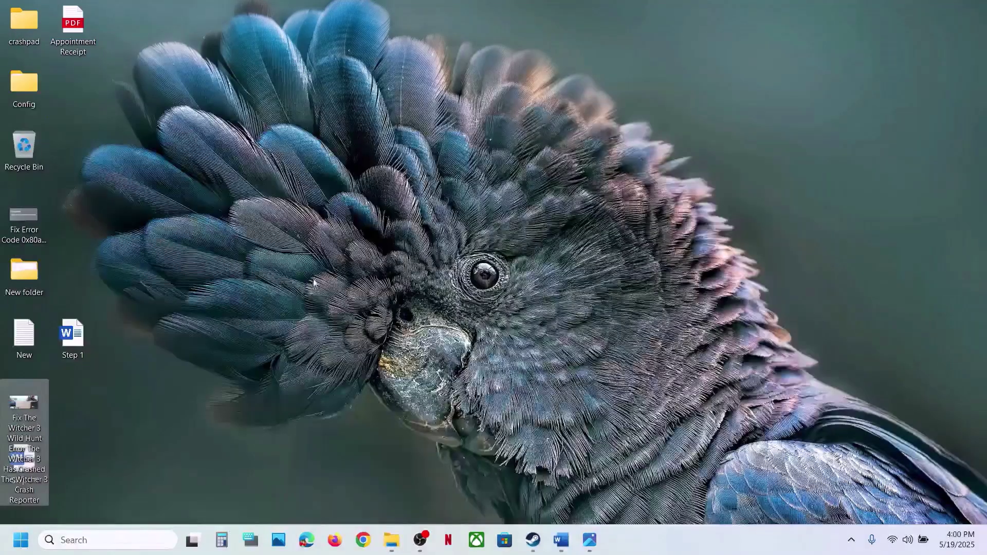
{"action": "key", "text": "ctrl+v"}
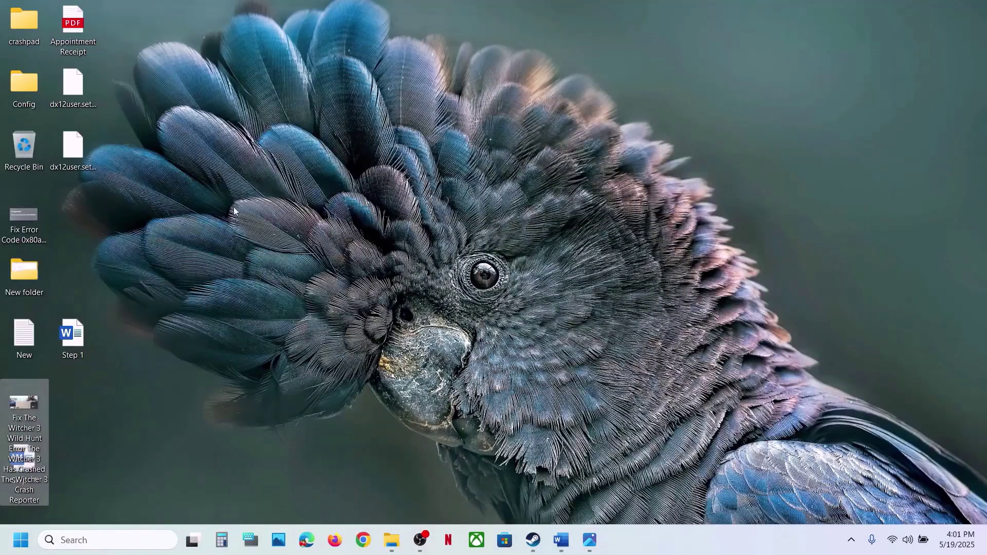
{"action": "left_click", "coordinate": [88, 96]}
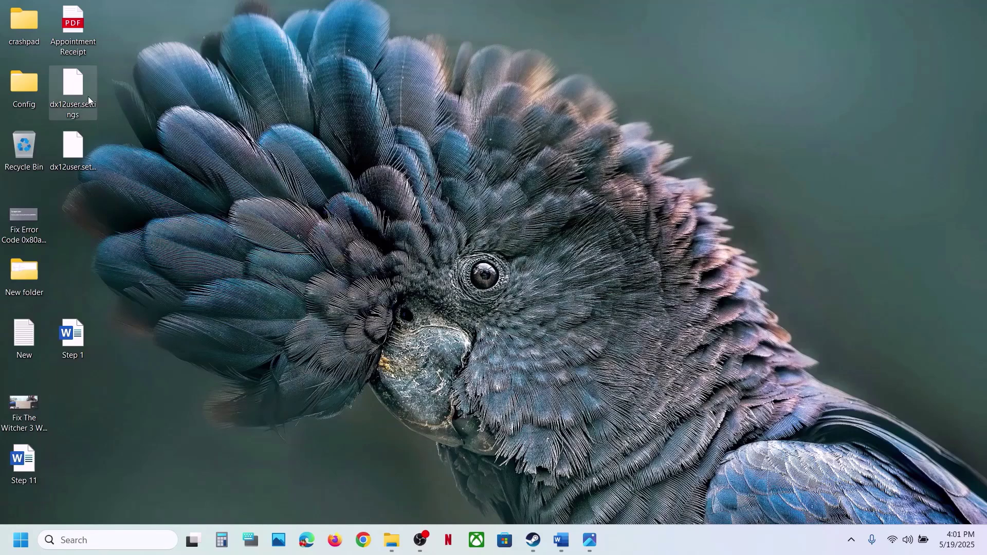
{"action": "left_click", "coordinate": [82, 156]}
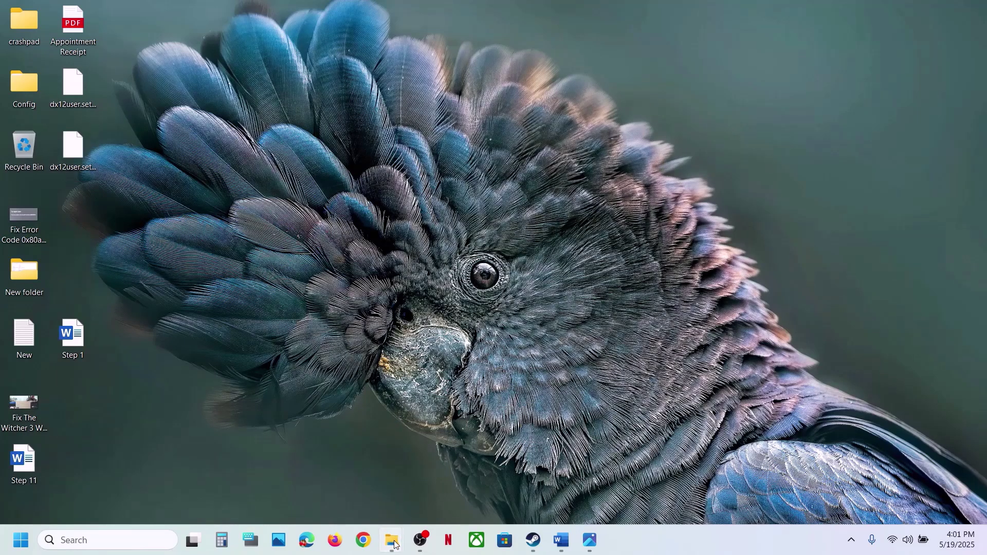
Step: Return to Documents\The Witcher 3 and show the delete option for the two dx12user settings files without deleting them
{"action": "mouse_move", "coordinate": [392, 534]}
{"action": "left_click", "coordinate": [440, 494]}
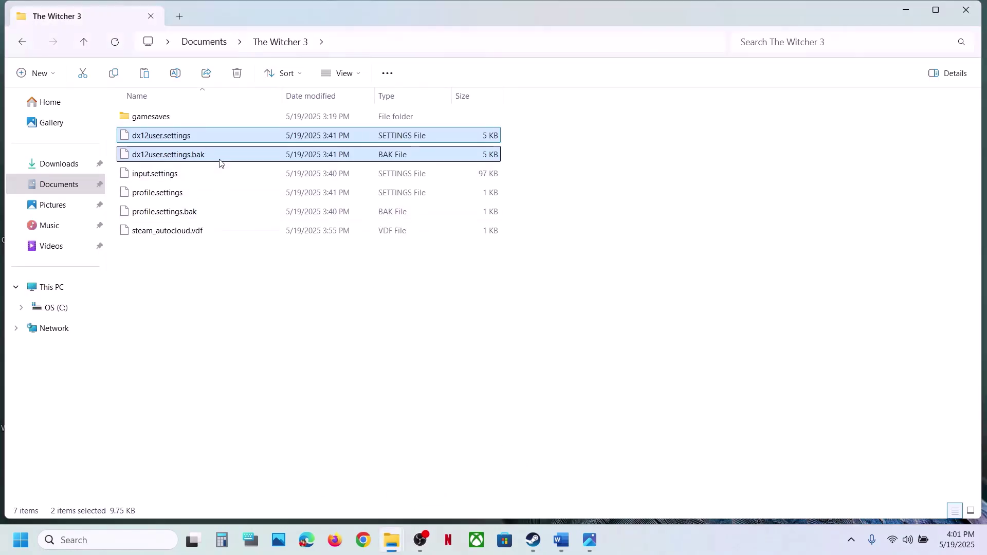
{"action": "right_click", "coordinate": [185, 139]}
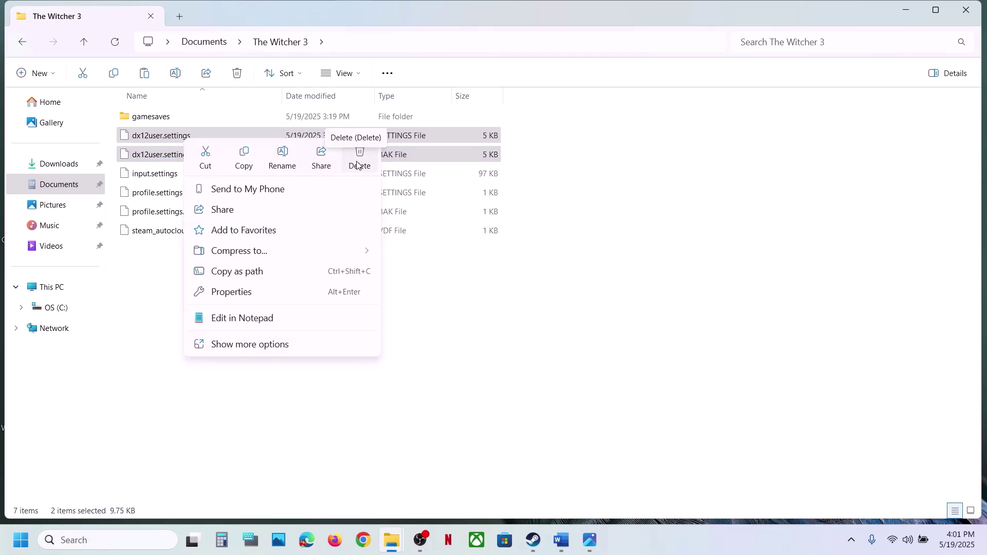
Step: Copy the Visual C++ download link from Step 8 of the Word notes and open it in Chrome
{"action": "left_click", "coordinate": [533, 540]}
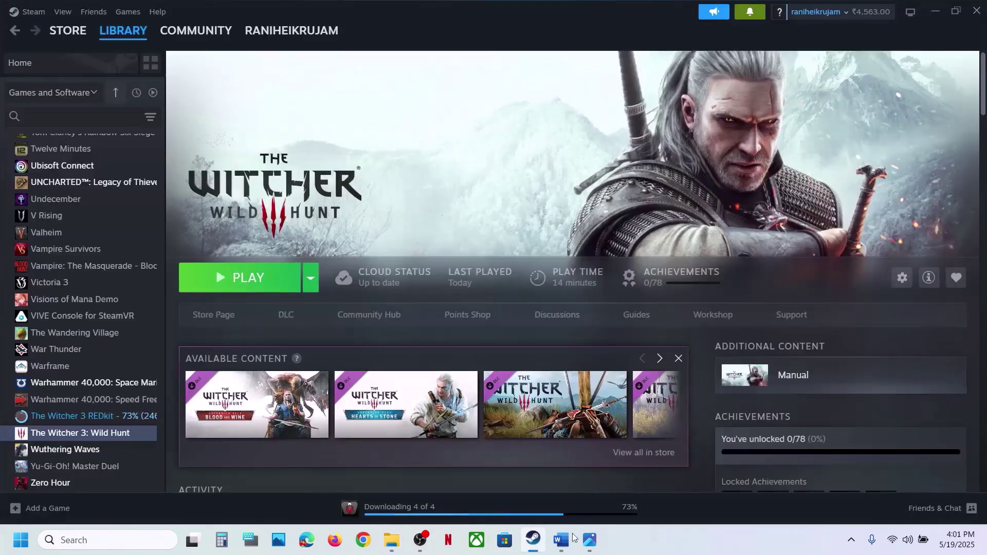
{"action": "left_click", "coordinate": [561, 541]}
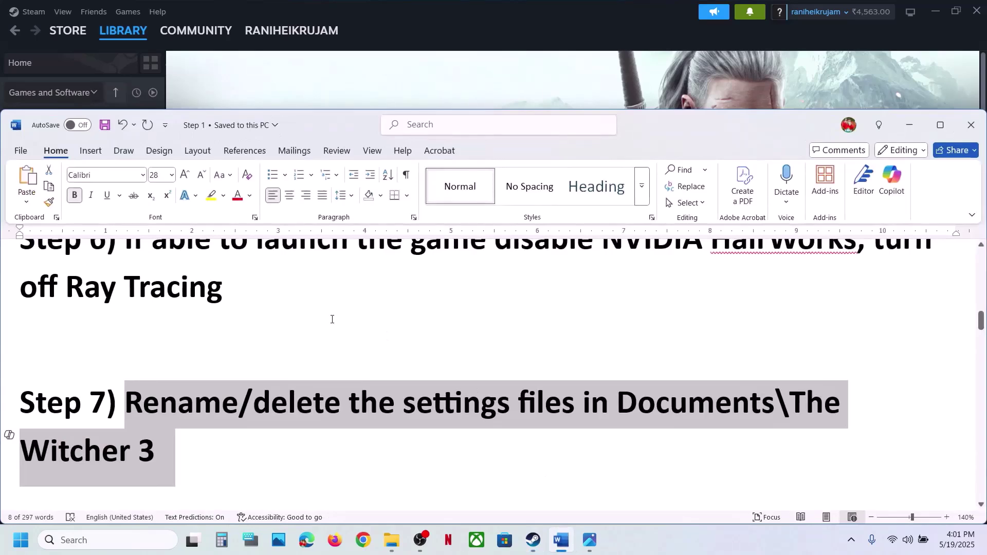
{"action": "scroll", "coordinate": [332, 319], "scroll_direction": "down", "scroll_amount": 4}
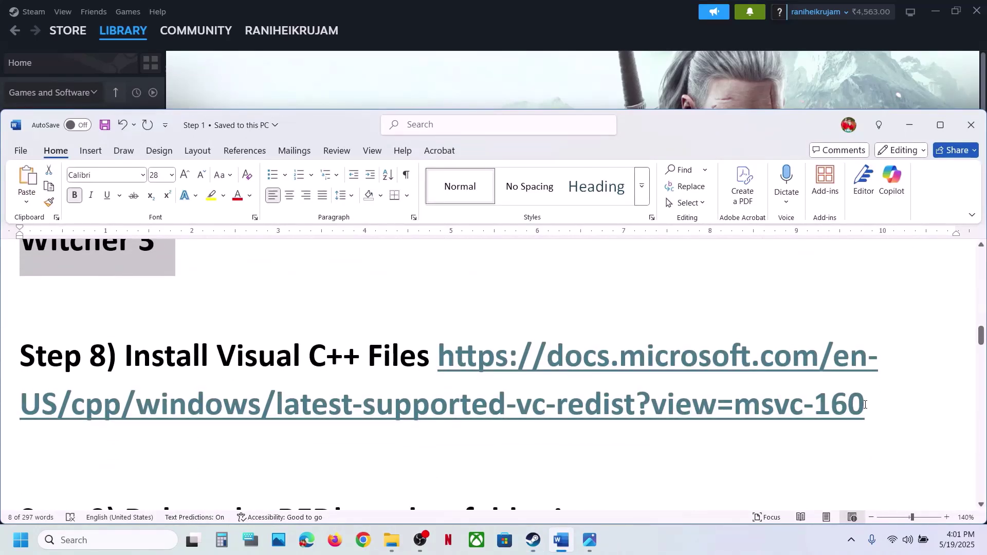
{"action": "left_click_drag", "start_coordinate": [864, 404], "coordinate": [427, 352]}
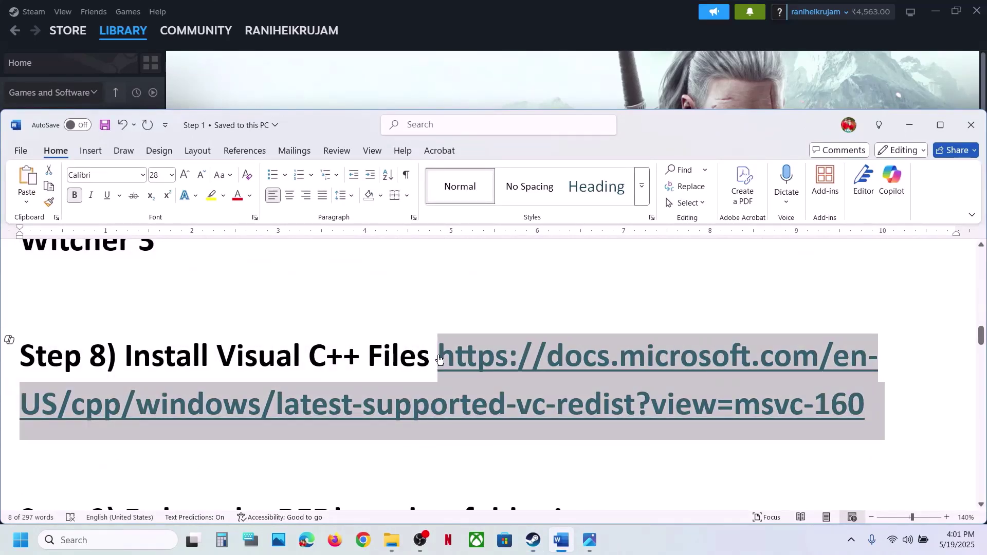
{"action": "left_click", "coordinate": [364, 550]}
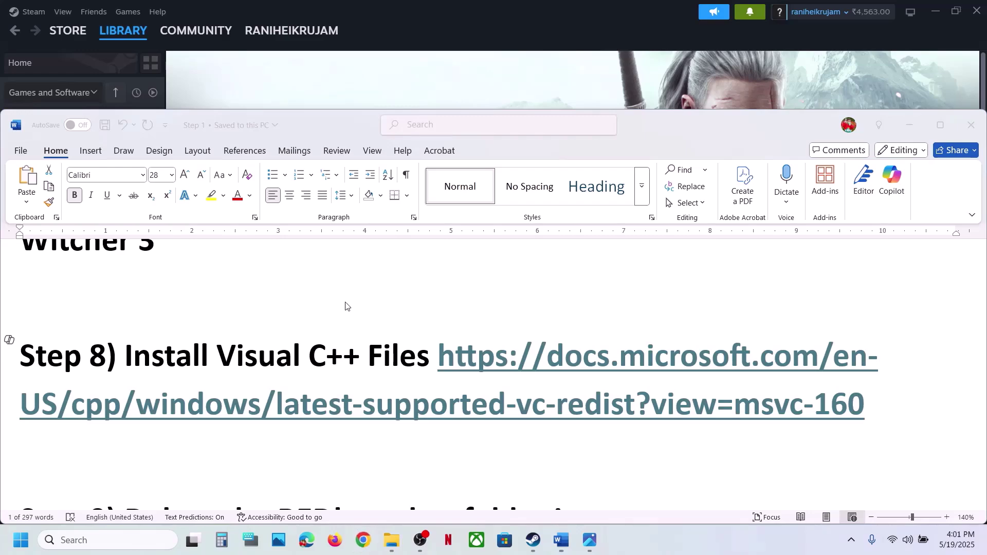
{"action": "key", "text": "ctrl+v"}
{"action": "key", "text": "Return"}
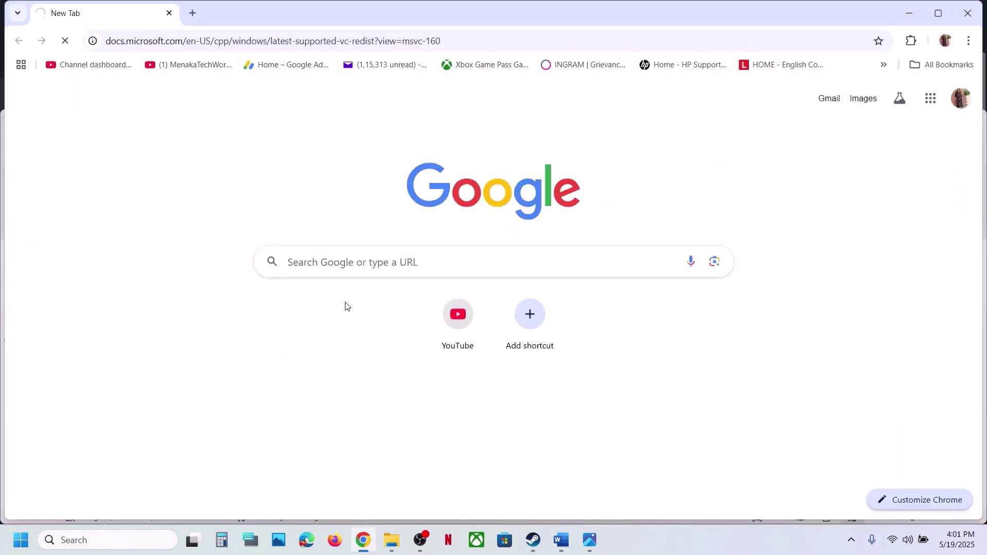
Step: Find the latest Visual C++ Redistributable table on the Microsoft page and highlight its X86 and X64 entries
{"action": "scroll", "coordinate": [310, 198], "scroll_direction": "down", "scroll_amount": 10}
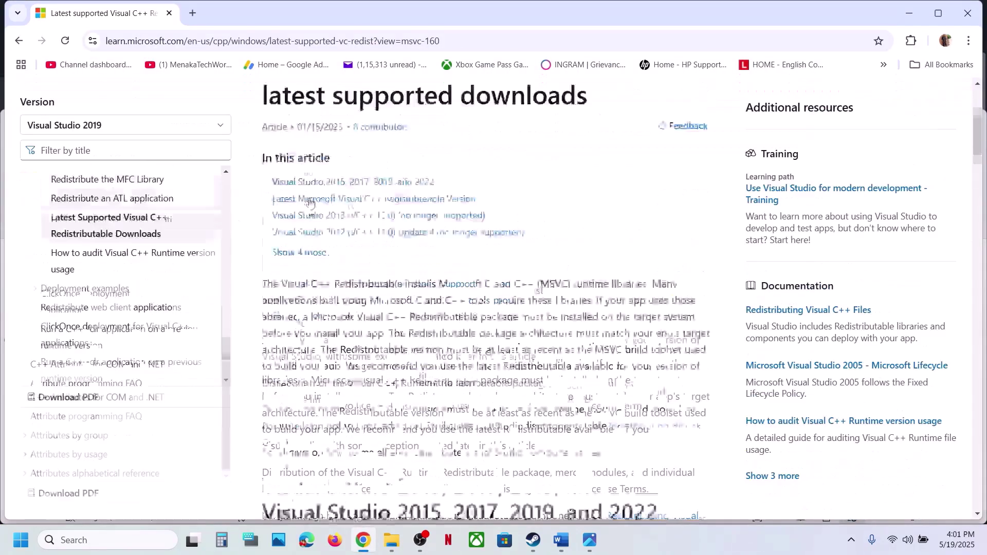
{"action": "scroll", "coordinate": [310, 198], "scroll_direction": "down", "scroll_amount": 2}
{"action": "scroll", "coordinate": [391, 287], "scroll_direction": "down", "scroll_amount": 8}
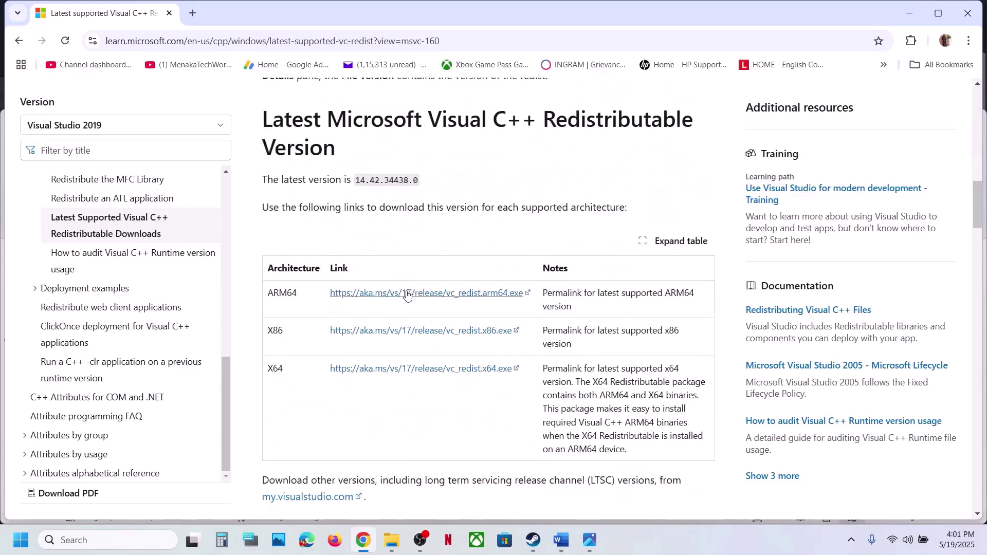
{"action": "scroll", "coordinate": [313, 220], "scroll_direction": "up", "scroll_amount": 1}
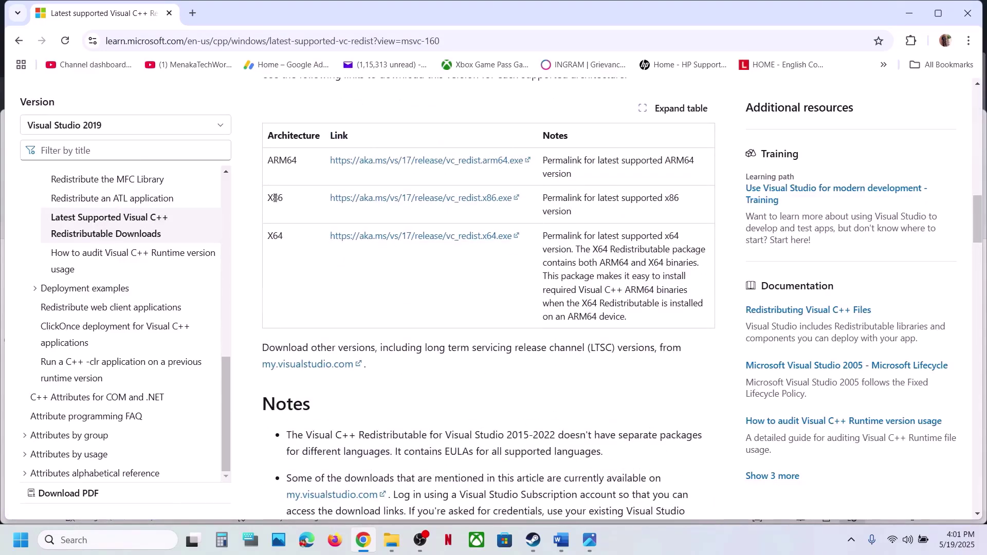
{"action": "left_click_drag", "start_coordinate": [275, 237], "coordinate": [273, 189]}
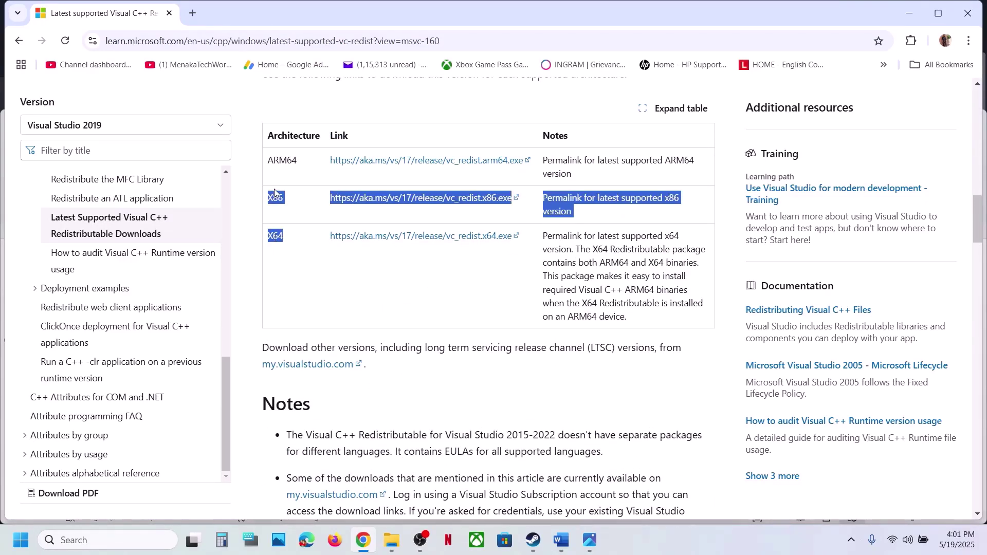
Step: Download the latest X86 Visual C++ Redistributable from the Microsoft page, run it and start its repair
{"action": "double_click", "coordinate": [274, 197]}
{"action": "left_click", "coordinate": [400, 201]}
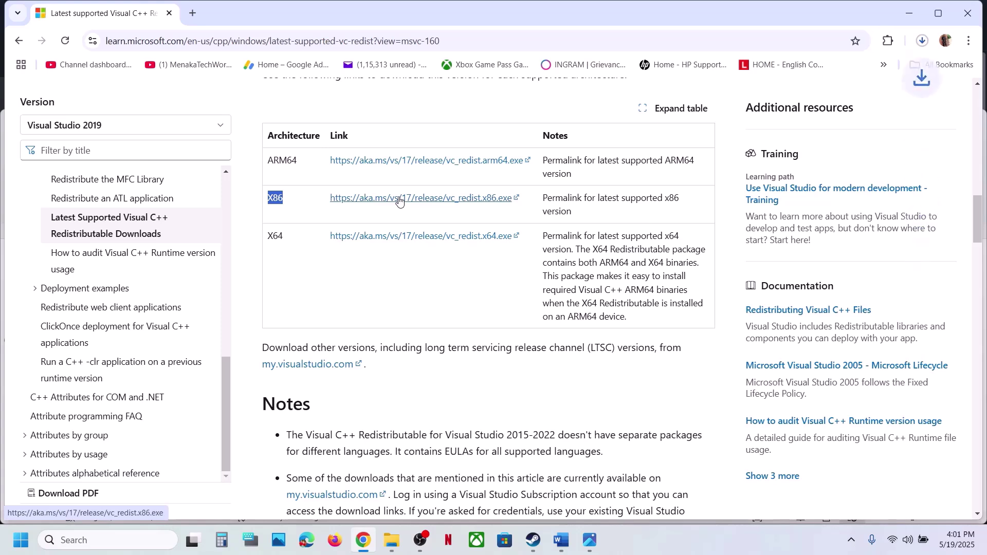
{"action": "left_click", "coordinate": [853, 77]}
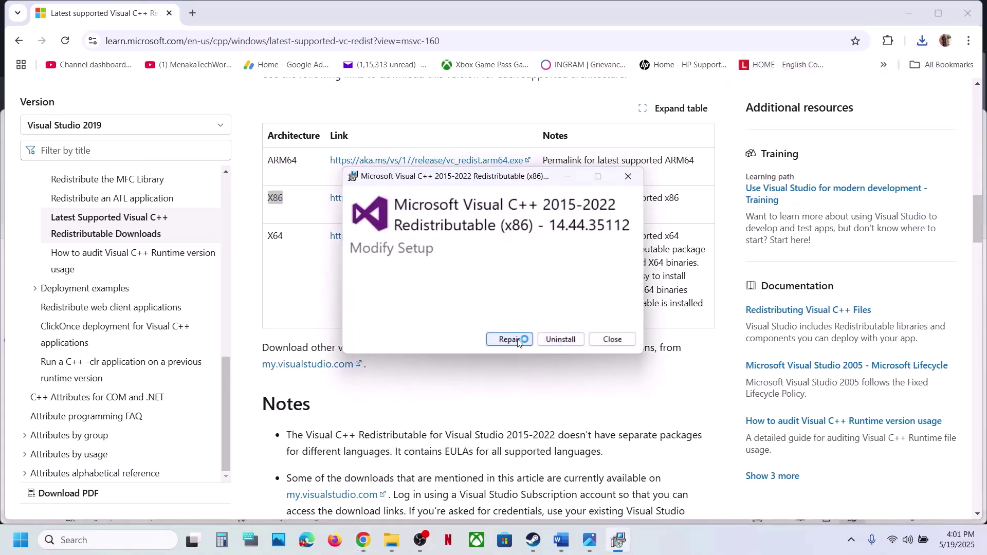
{"action": "left_click", "coordinate": [506, 339]}
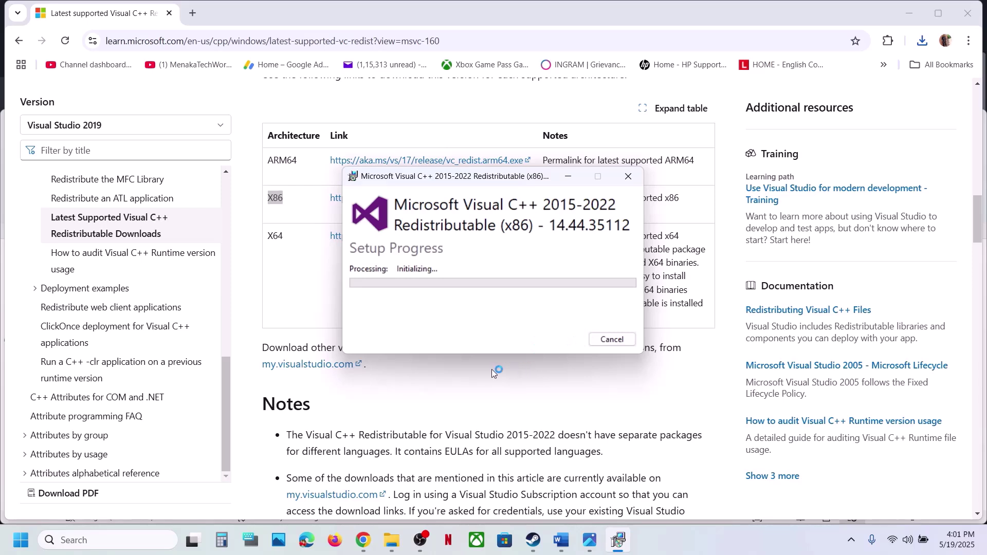
Step: Download the latest X64 Visual C++ Redistributable, run VC_redist.x64 (6).exe and start its repair
{"action": "left_click", "coordinate": [278, 238]}
{"action": "left_click", "coordinate": [400, 239]}
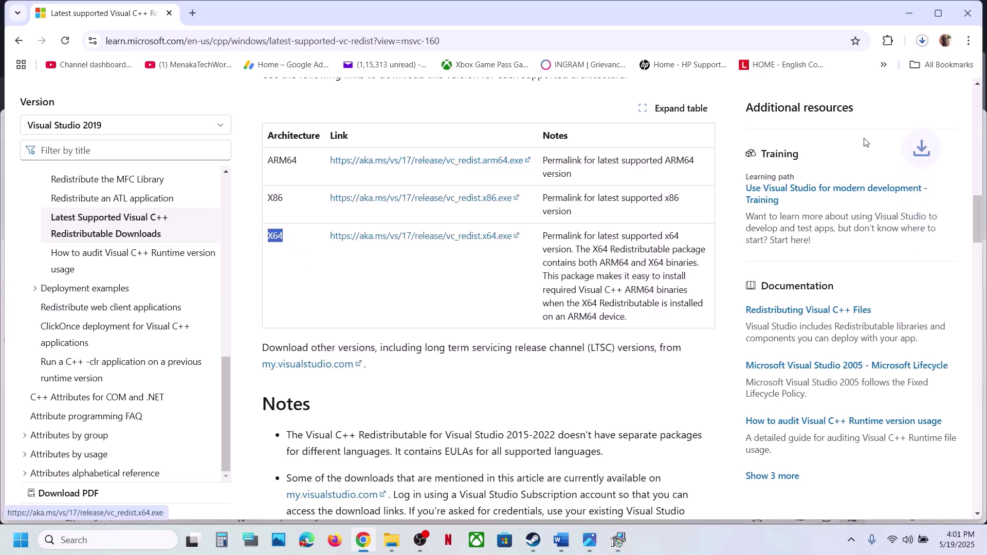
{"action": "left_click", "coordinate": [920, 45]}
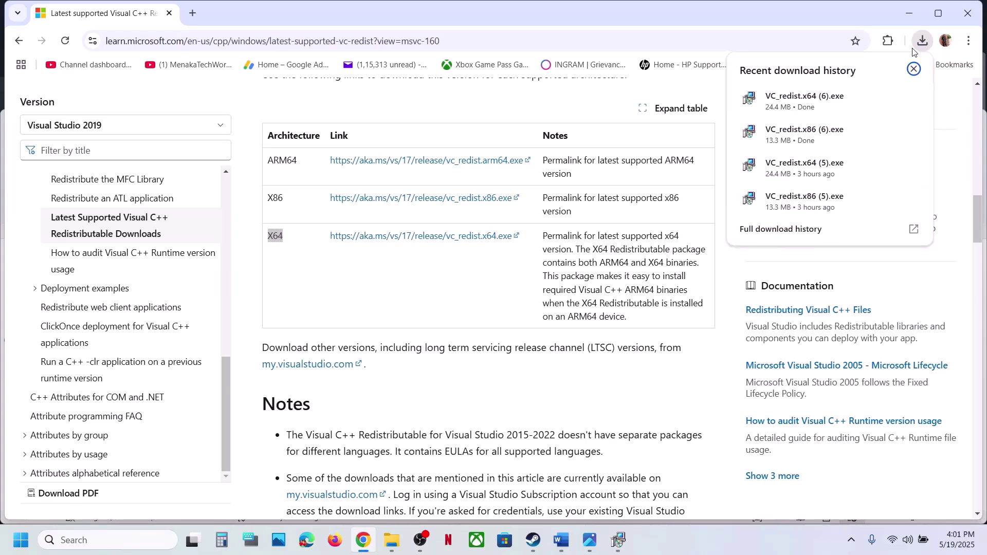
{"action": "left_click", "coordinate": [817, 106]}
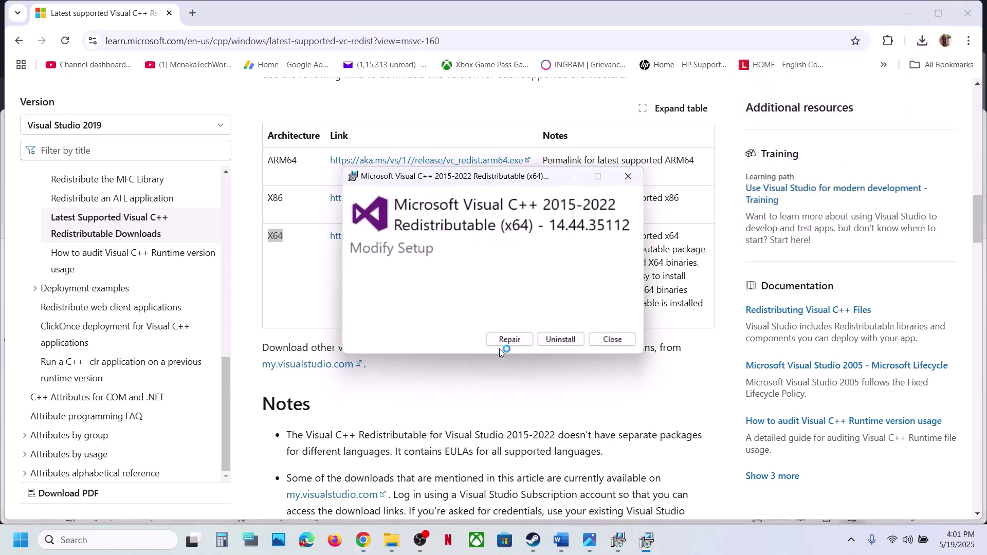
{"action": "left_click", "coordinate": [507, 340]}
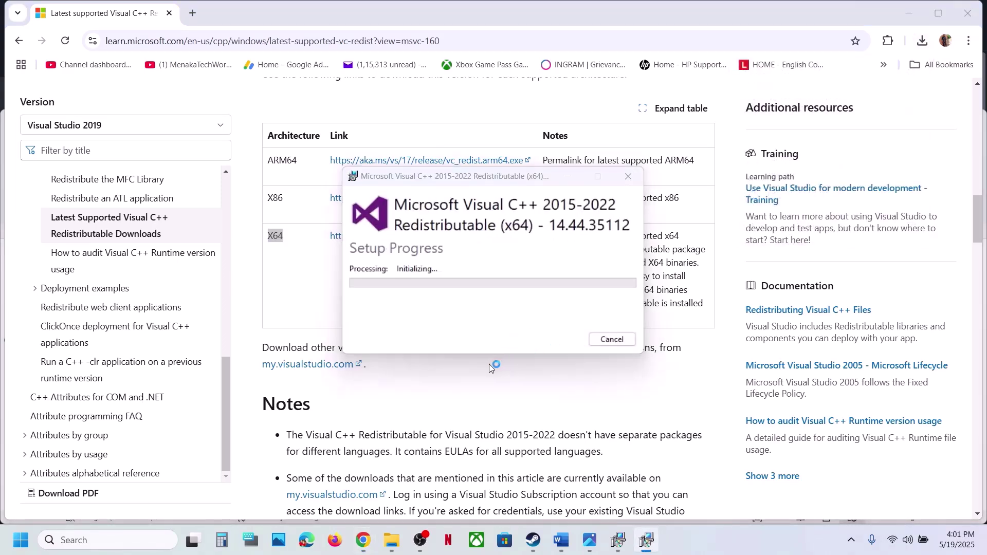
Step: Bring the x86 setup window forward and move it beside the x64 setup window so both are in view
{"action": "left_click", "coordinate": [618, 539]}
{"action": "left_click_drag", "start_coordinate": [492, 181], "coordinate": [251, 197]}
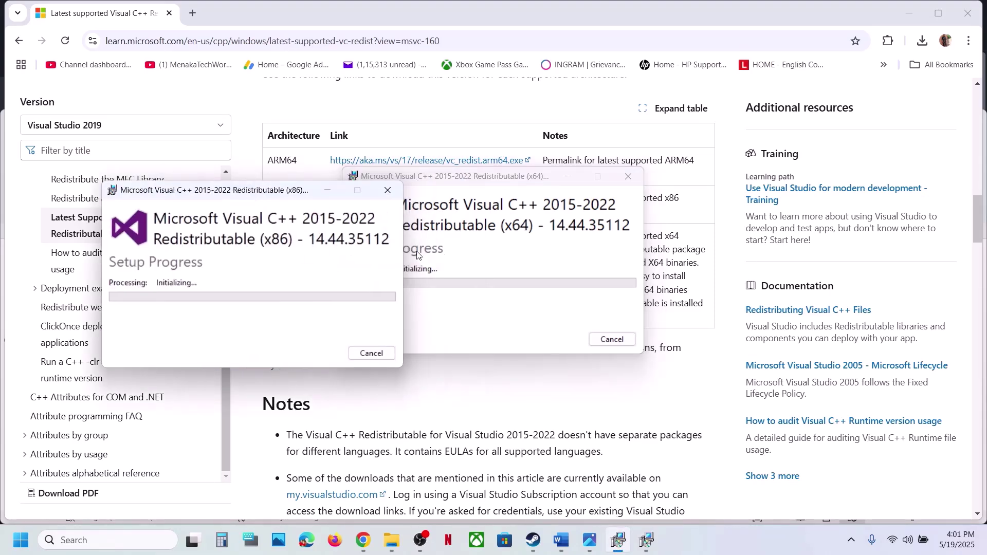
{"action": "left_click", "coordinate": [419, 400]}
Step: Show the computer's power options, including Restart, and dismiss them without choosing one
{"action": "left_click", "coordinate": [20, 540]}
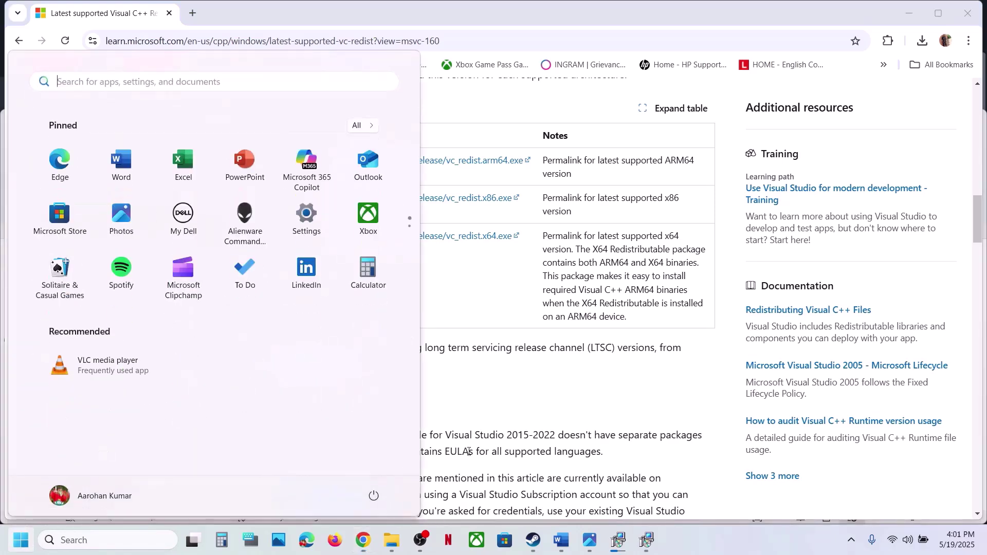
{"action": "left_click", "coordinate": [374, 496]}
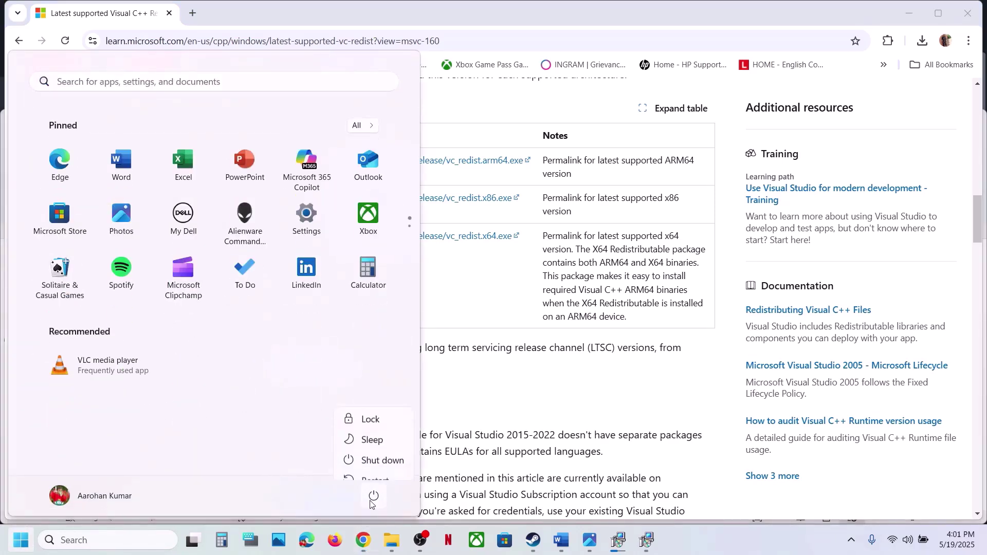
{"action": "left_click", "coordinate": [504, 404]}
{"action": "left_click", "coordinate": [503, 404]}
Step: Look at the game in Steam, switch to the Word notes and highlight "REDlauncher folder" in Step 9
{"action": "left_click", "coordinate": [533, 540]}
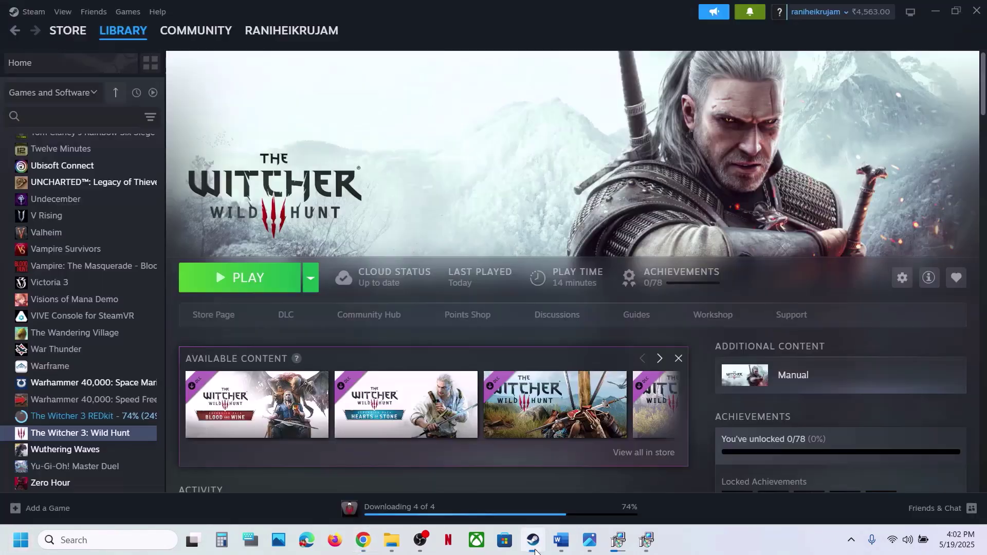
{"action": "left_click", "coordinate": [563, 540]}
{"action": "scroll", "coordinate": [474, 393], "scroll_direction": "down", "scroll_amount": 3}
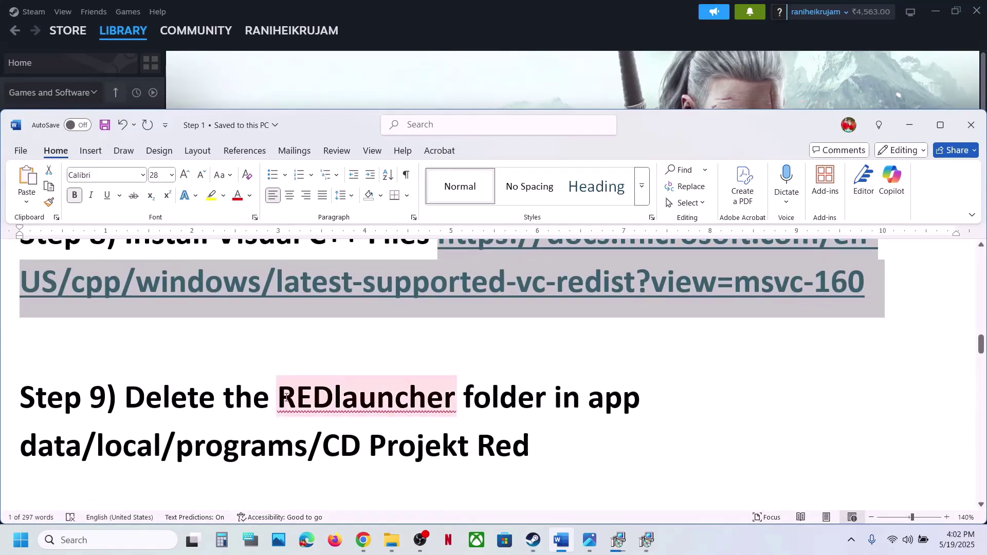
{"action": "left_click_drag", "start_coordinate": [285, 397], "coordinate": [552, 400]}
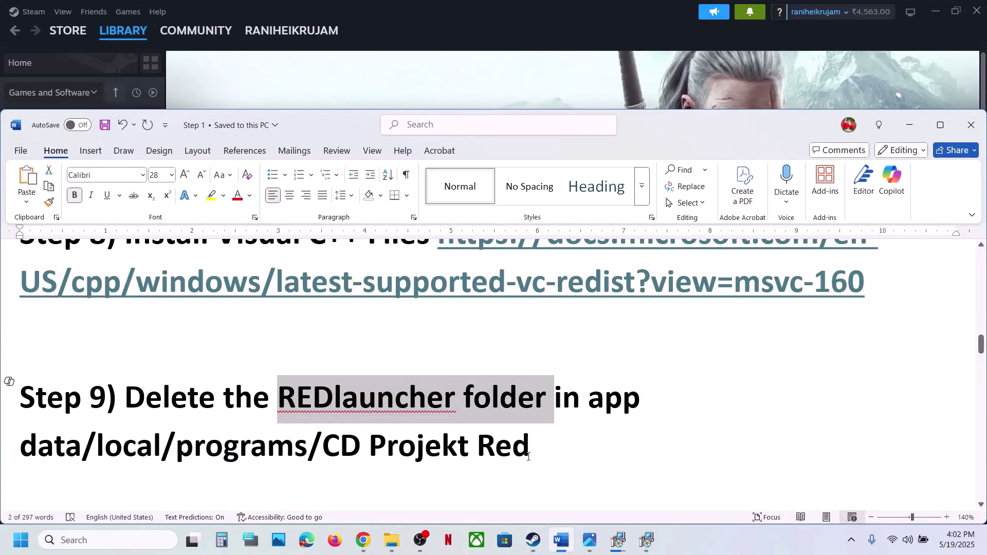
Step: Switch to File Explorer, go to the user's profile folder under C:\Users and select the AppData folder
{"action": "mouse_move", "coordinate": [394, 540]}
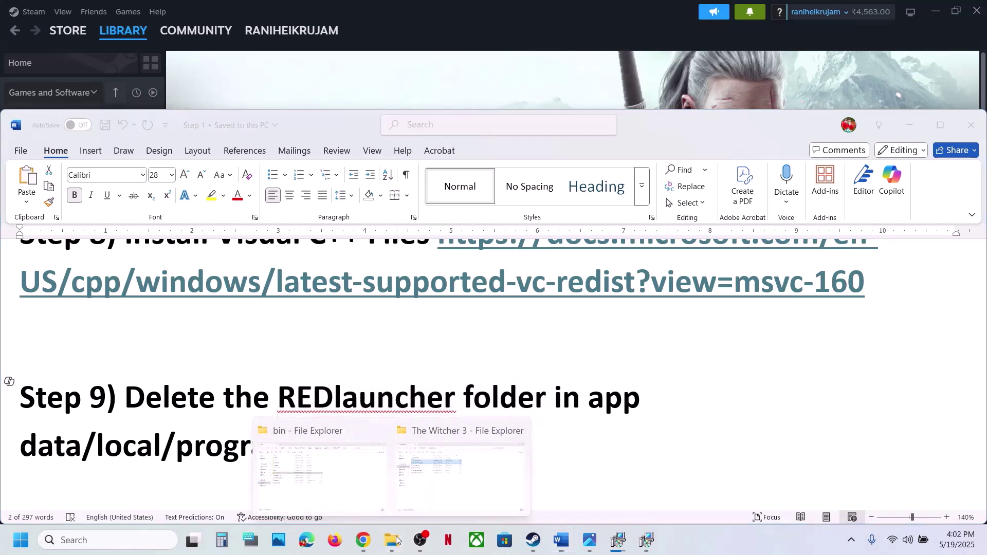
{"action": "left_click", "coordinate": [461, 491]}
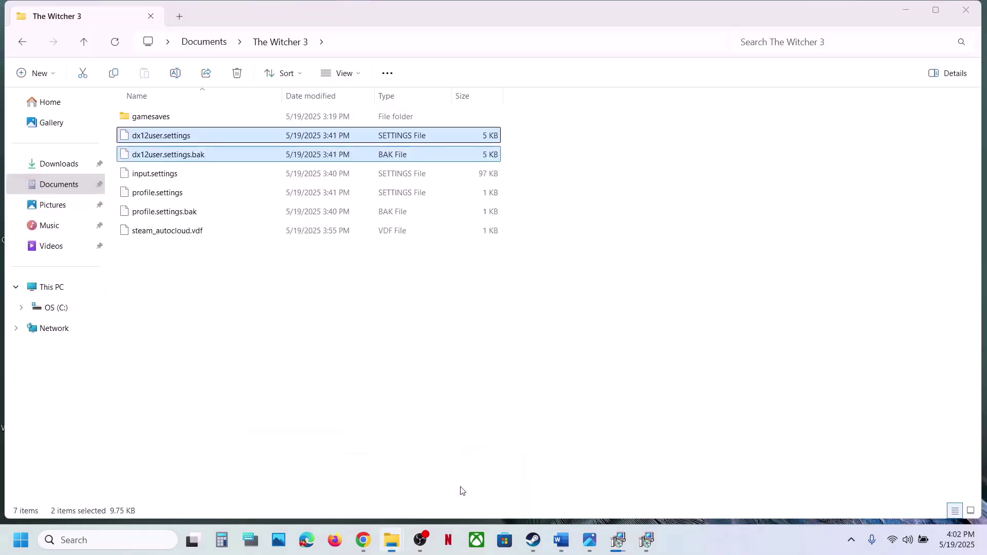
{"action": "left_click", "coordinate": [51, 287]}
{"action": "left_click", "coordinate": [187, 123]}
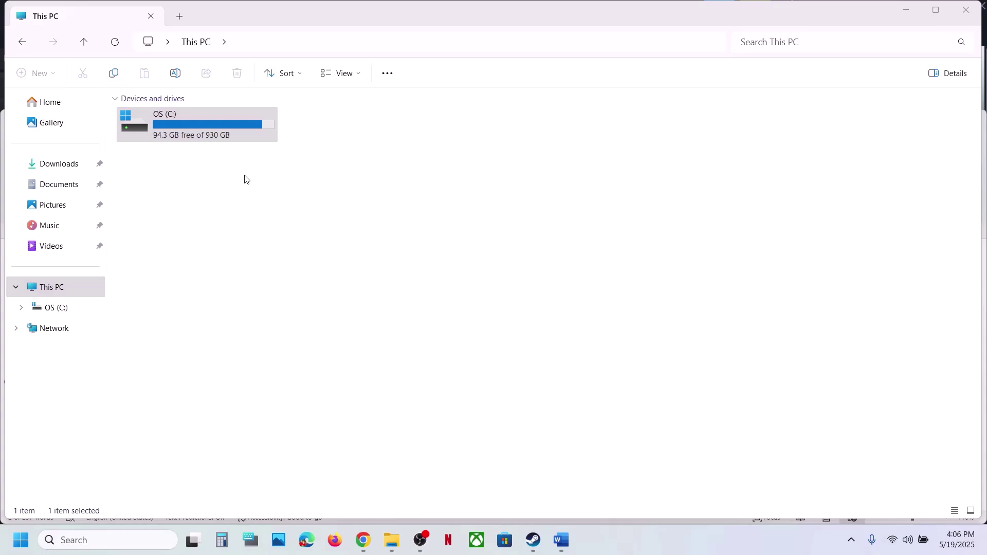
{"action": "double_click", "coordinate": [217, 124]}
{"action": "scroll", "coordinate": [212, 302], "scroll_direction": "down", "scroll_amount": 4}
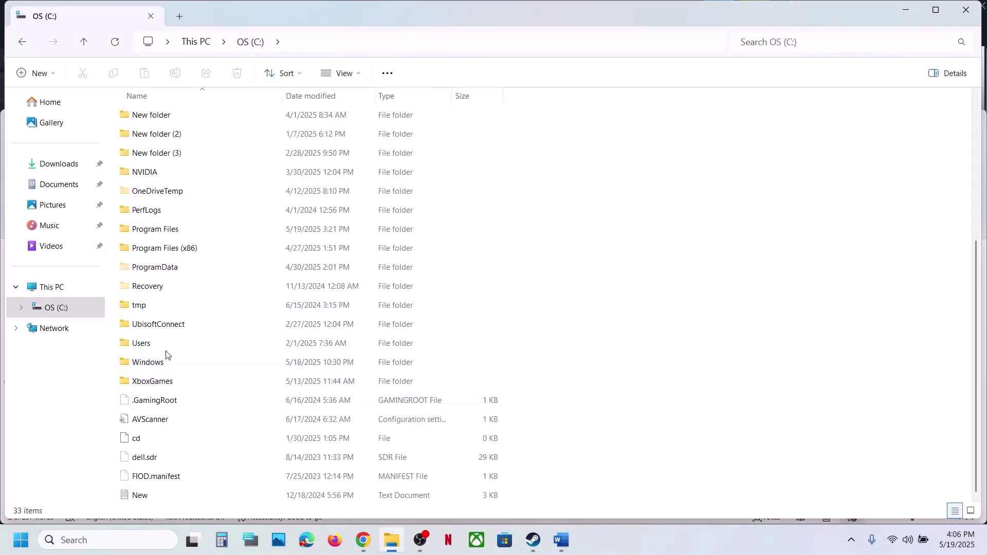
{"action": "double_click", "coordinate": [149, 340]}
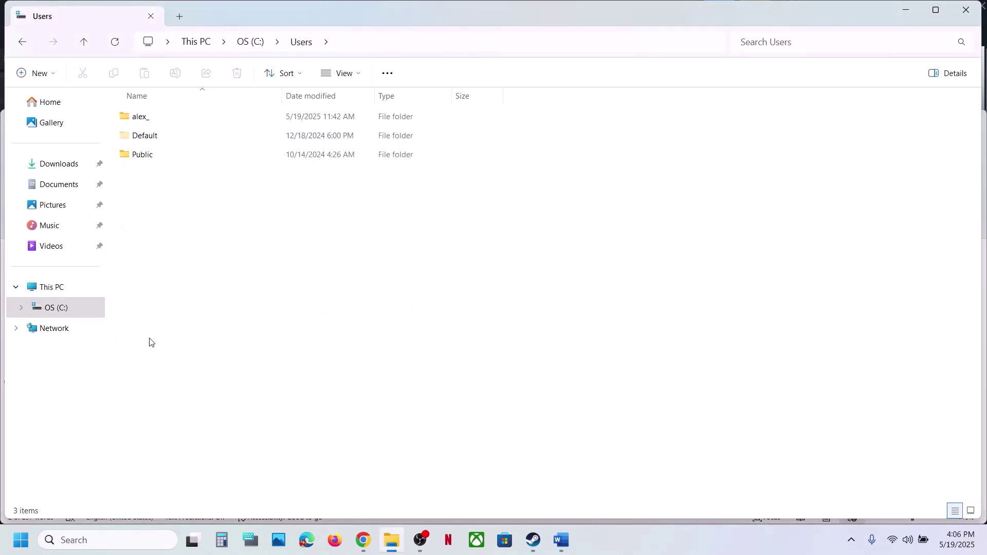
{"action": "double_click", "coordinate": [150, 117]}
{"action": "left_click", "coordinate": [167, 249]}
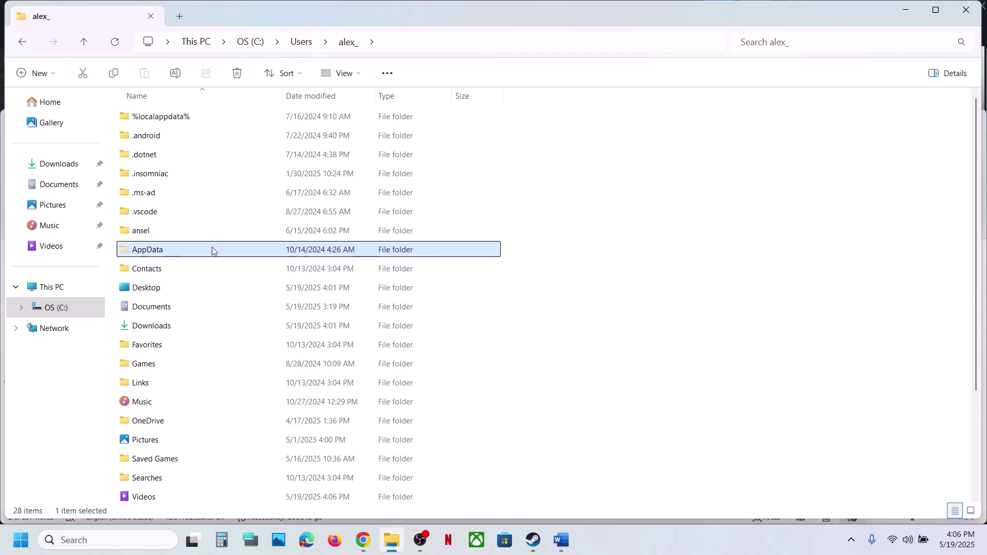
Step: Check the Hidden items display setting for folders, and open AppData\Local
{"action": "left_click", "coordinate": [357, 75]}
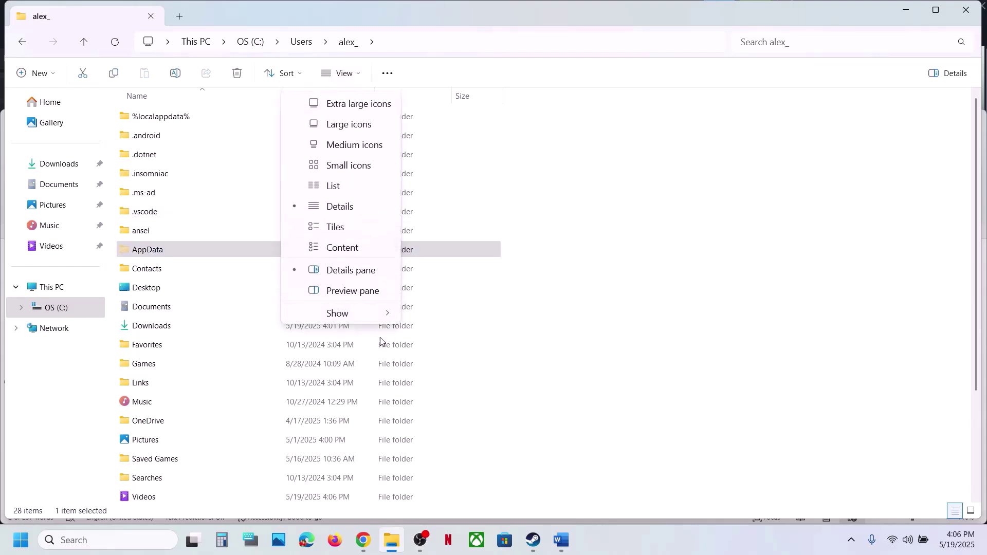
{"action": "mouse_move", "coordinate": [351, 323]}
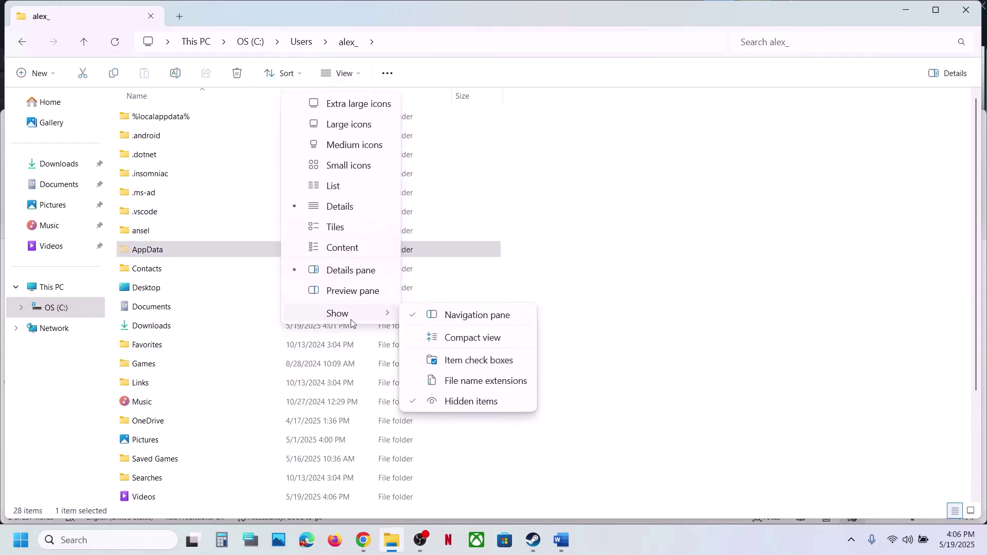
{"action": "left_click", "coordinate": [189, 249]}
{"action": "double_click", "coordinate": [189, 250]}
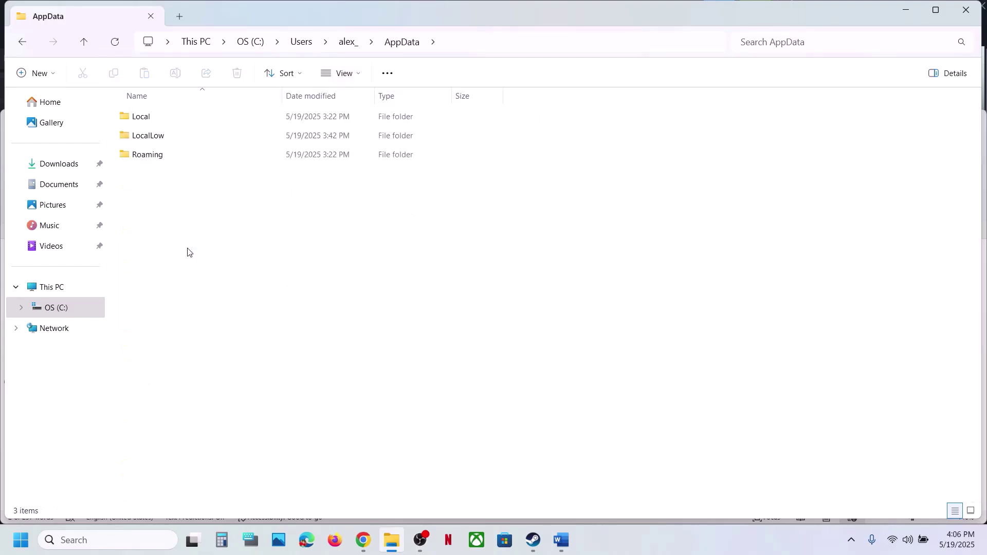
{"action": "left_click", "coordinate": [169, 119]}
{"action": "double_click", "coordinate": [169, 119]}
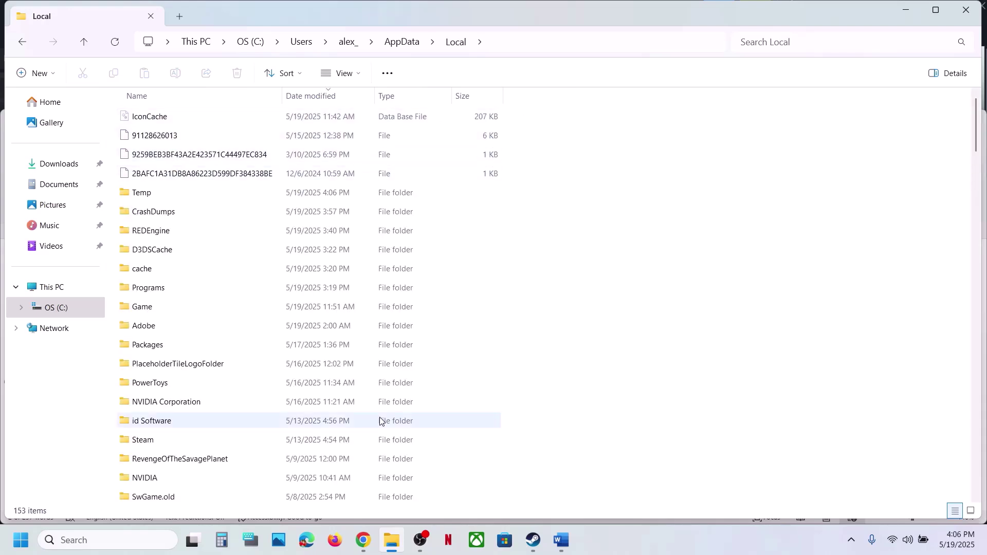
Step: Open the CD Projekt Red folder inside Local\Programs
{"action": "left_click", "coordinate": [156, 290]}
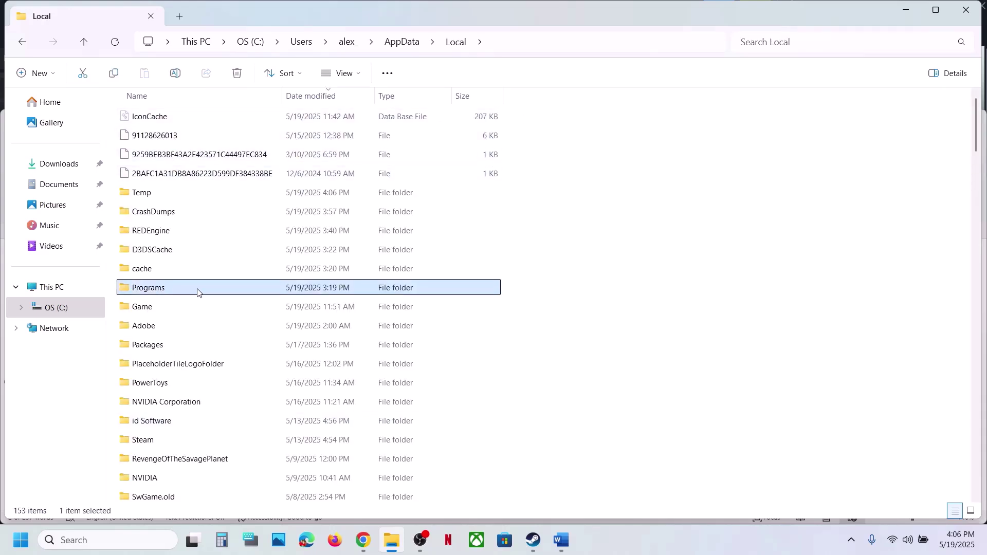
{"action": "double_click", "coordinate": [197, 293]}
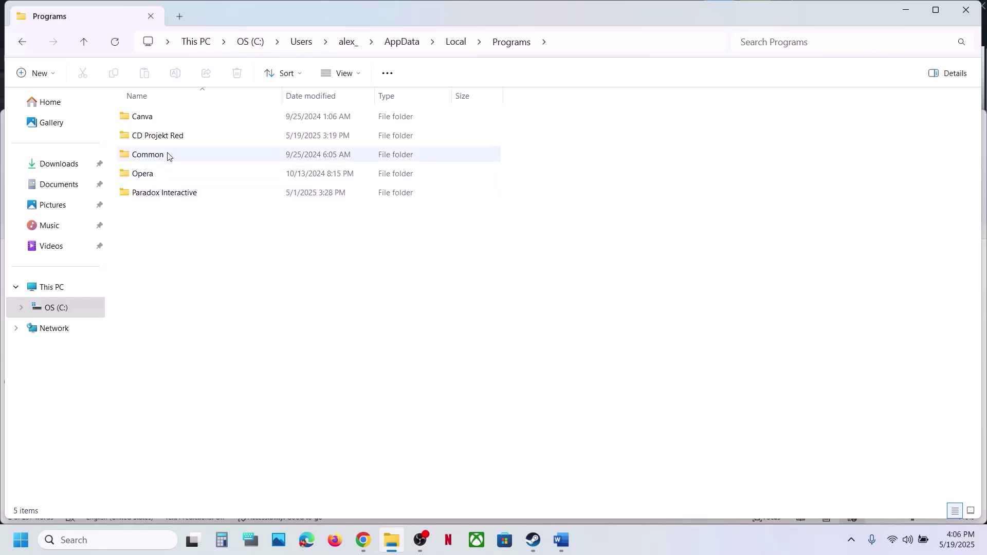
{"action": "left_click", "coordinate": [156, 140]}
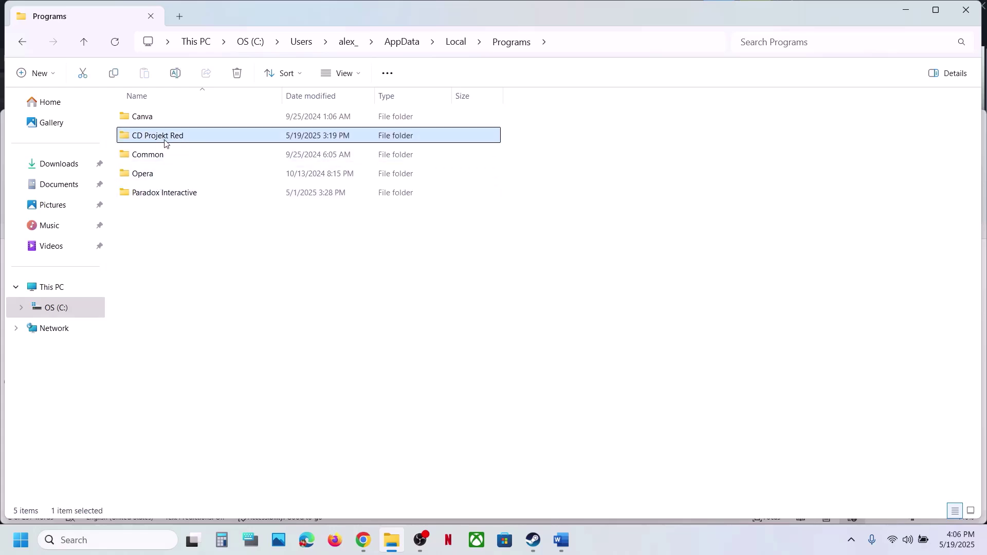
{"action": "double_click", "coordinate": [164, 142]}
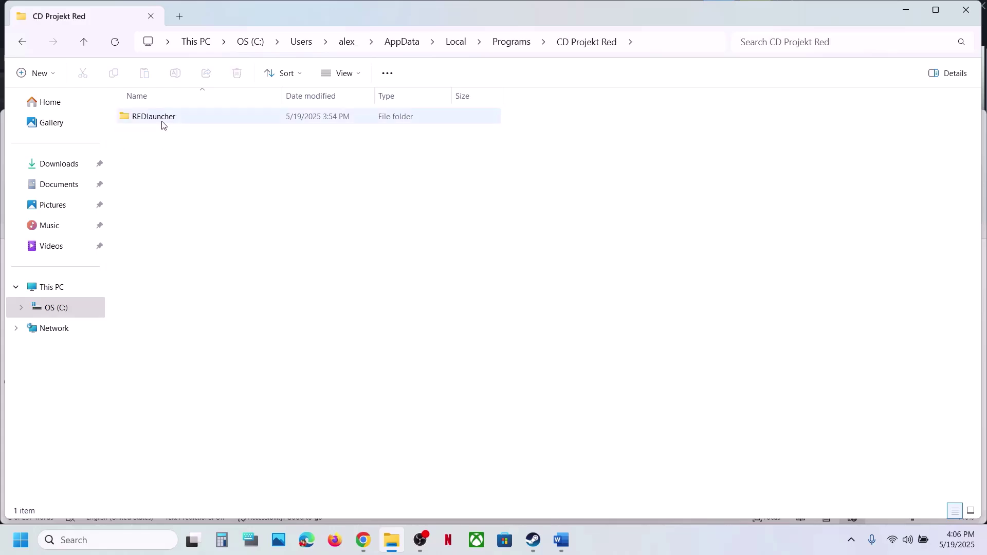
Step: Back up the REDlauncher folder by copying it to the desktop, and move the copy to a free spot there
{"action": "left_click", "coordinate": [162, 125]}
{"action": "right_click", "coordinate": [180, 122]}
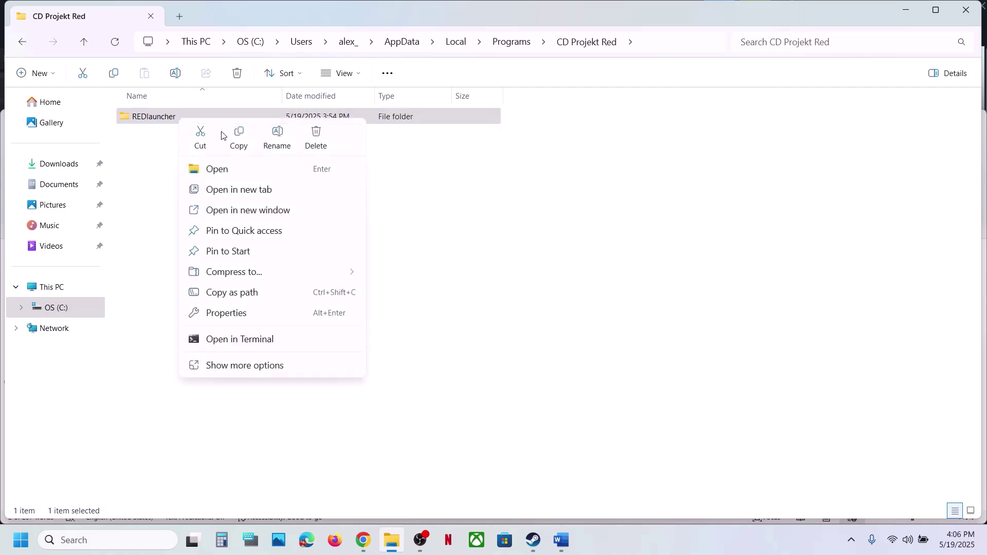
{"action": "left_click", "coordinate": [244, 142]}
{"action": "key", "text": "super+d"}
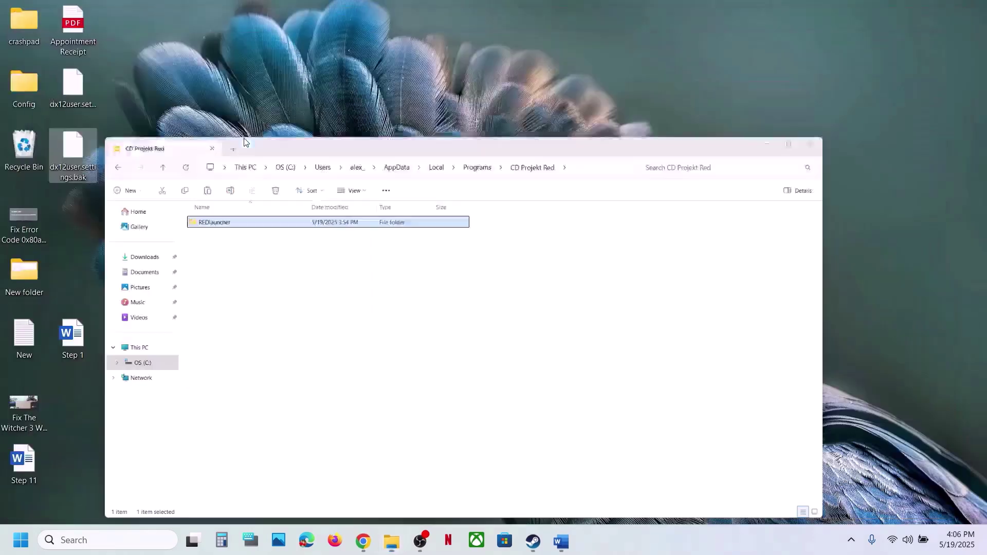
{"action": "key", "text": "ctrl+v"}
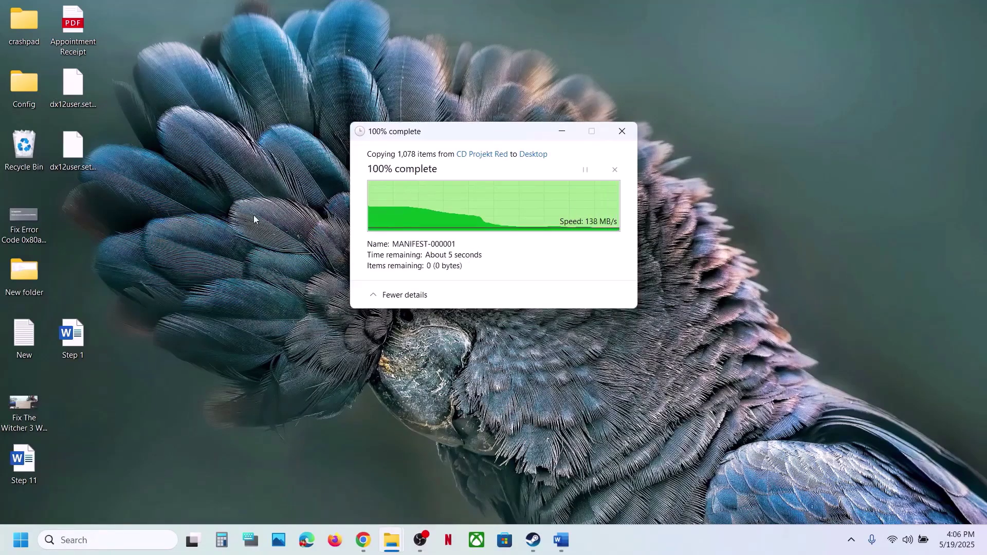
{"action": "left_click_drag", "start_coordinate": [82, 214], "coordinate": [278, 214]}
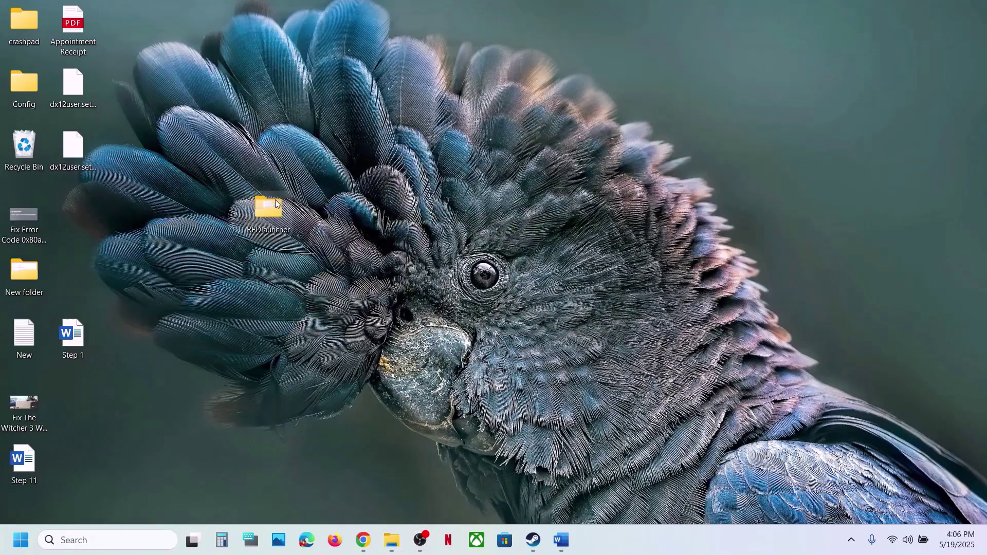
Step: Delete the original REDlauncher folder from Programs\CD Projekt Red and switch to Steam
{"action": "left_click", "coordinate": [400, 544]}
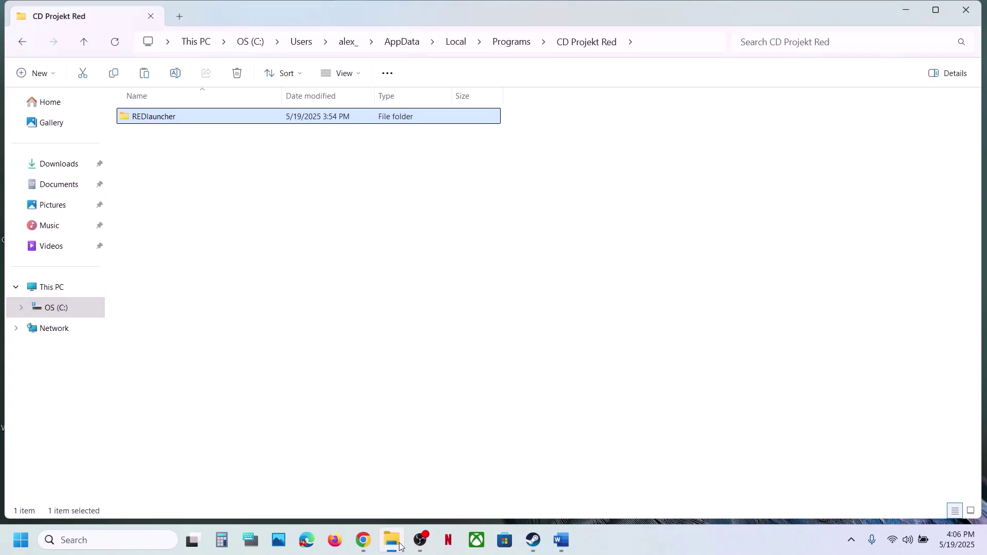
{"action": "right_click", "coordinate": [173, 118]}
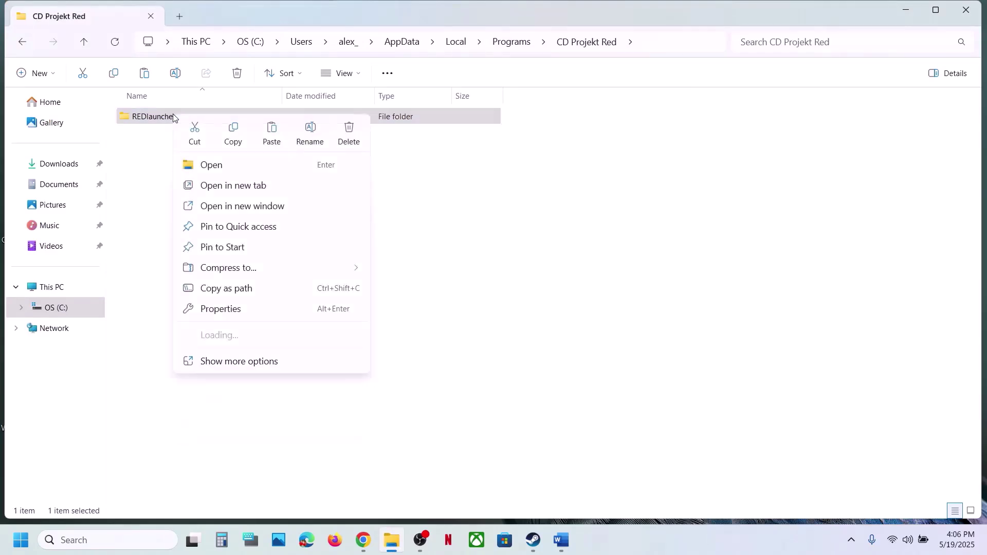
{"action": "left_click", "coordinate": [349, 136]}
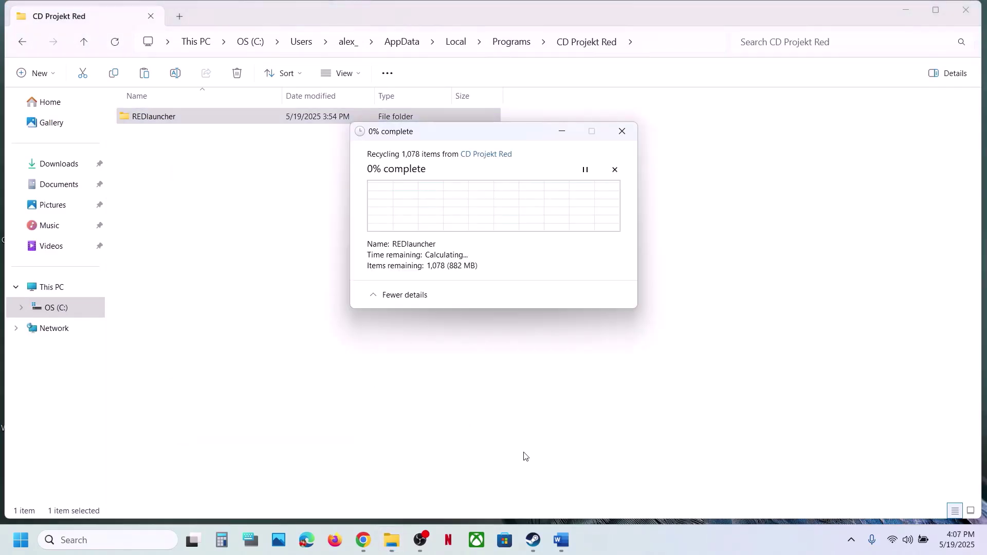
{"action": "left_click", "coordinate": [533, 539]}
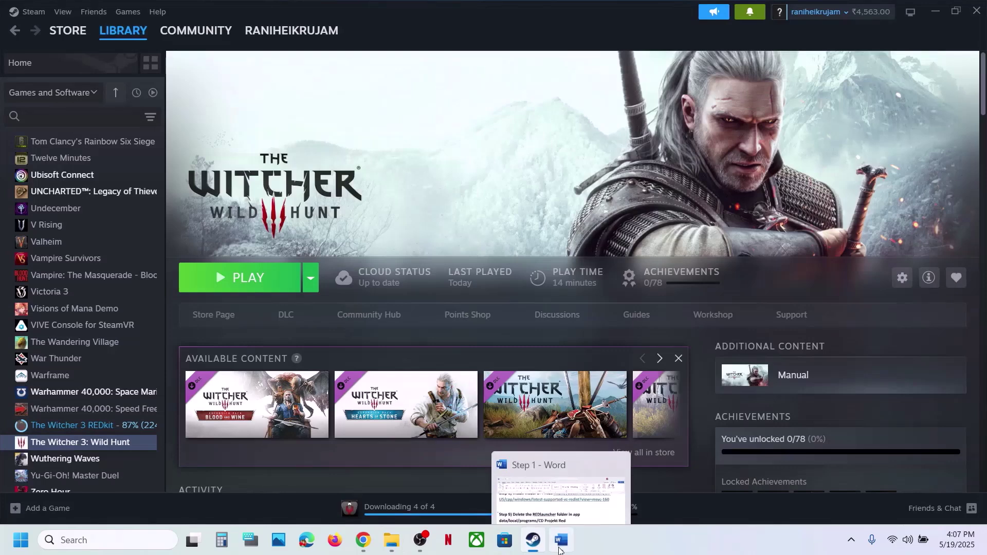
Step: Switch to the Word document, review Step 10 on allowing the game exe in antivirus, Windows Security and firewall, and return to Steam
{"action": "left_click", "coordinate": [560, 550]}
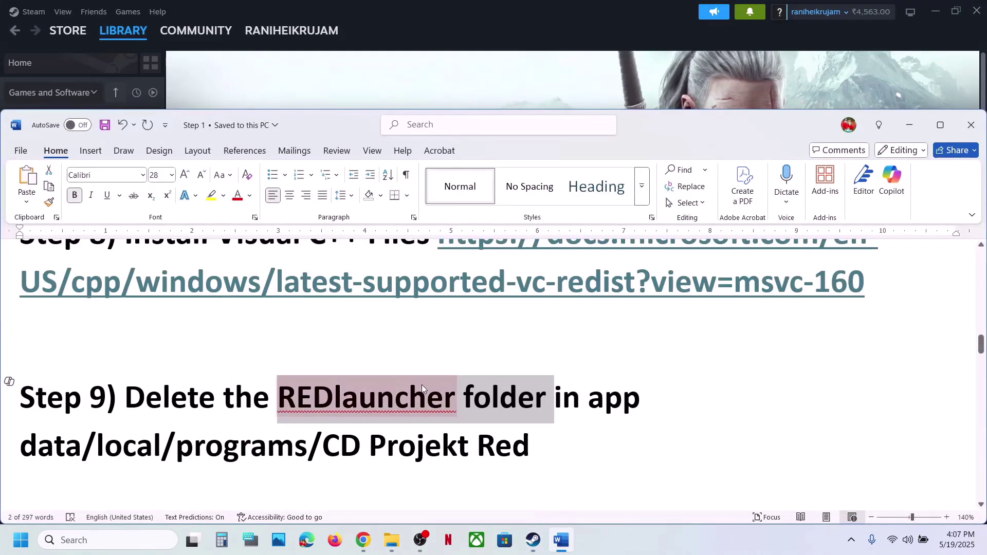
{"action": "scroll", "coordinate": [421, 385], "scroll_direction": "down", "scroll_amount": 5}
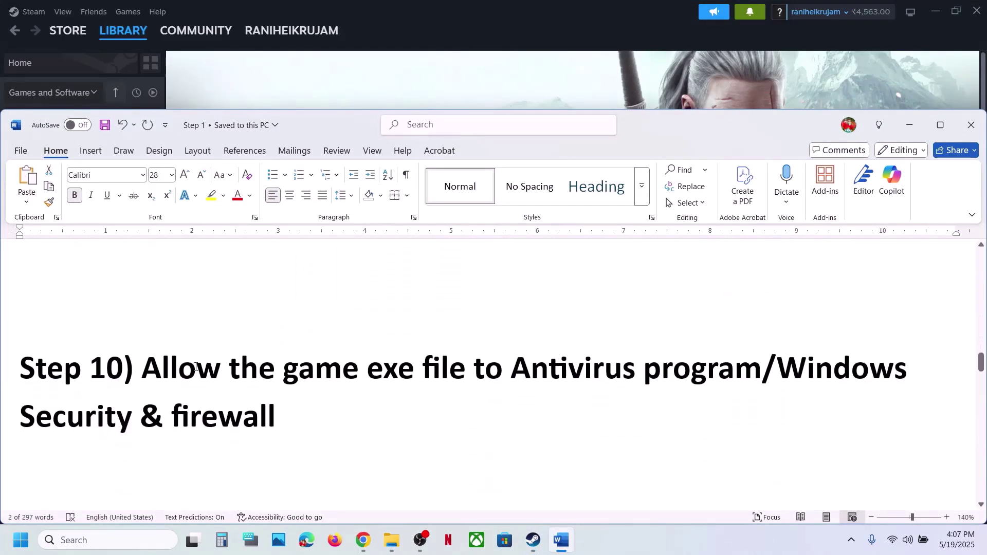
{"action": "left_click_drag", "start_coordinate": [156, 367], "coordinate": [701, 373]}
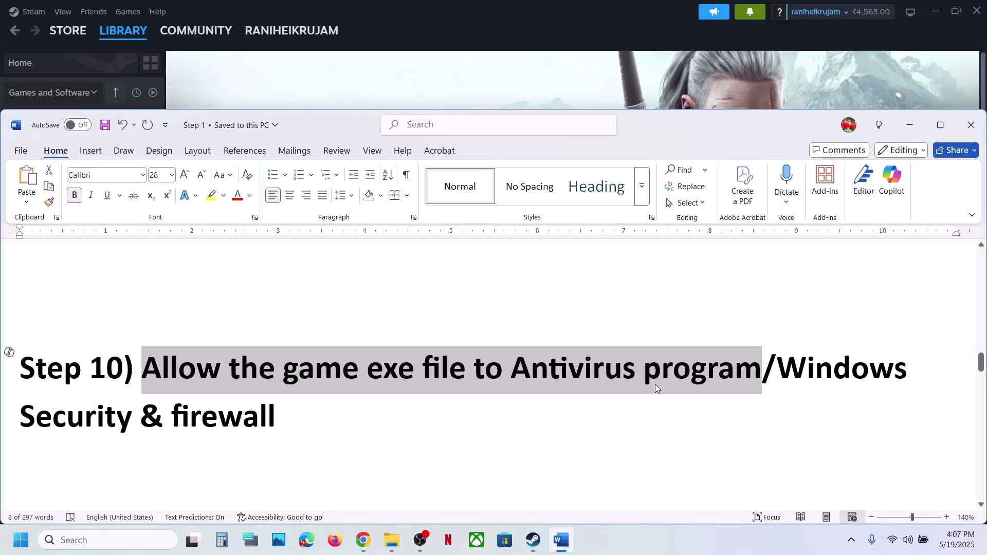
{"action": "left_click_drag", "start_coordinate": [781, 369], "coordinate": [812, 370]}
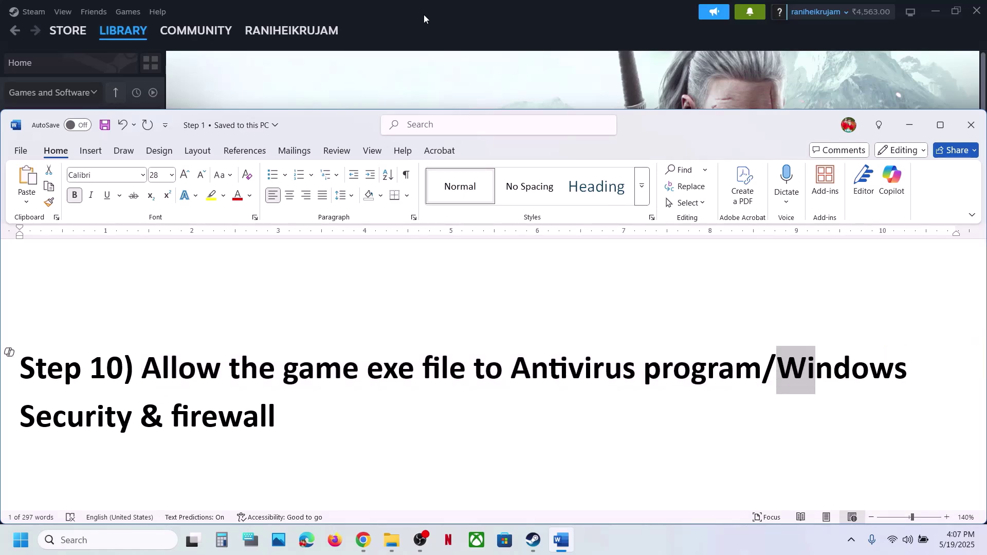
{"action": "left_click", "coordinate": [420, 69]}
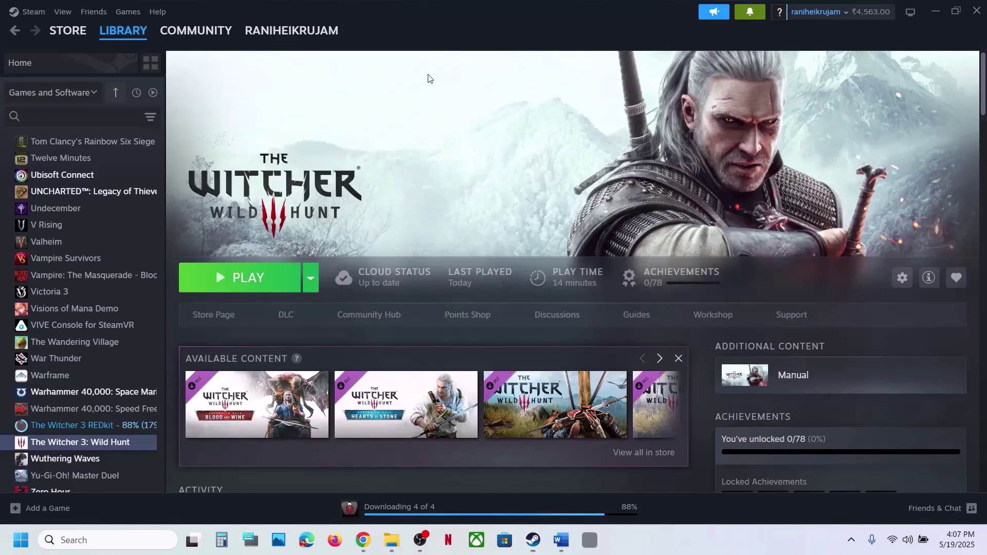
Step: Open the list of apps allowed through Controlled folder access in Windows Security's ransomware protection
{"action": "key", "text": "super+i"}
{"action": "left_click", "coordinate": [98, 396]}
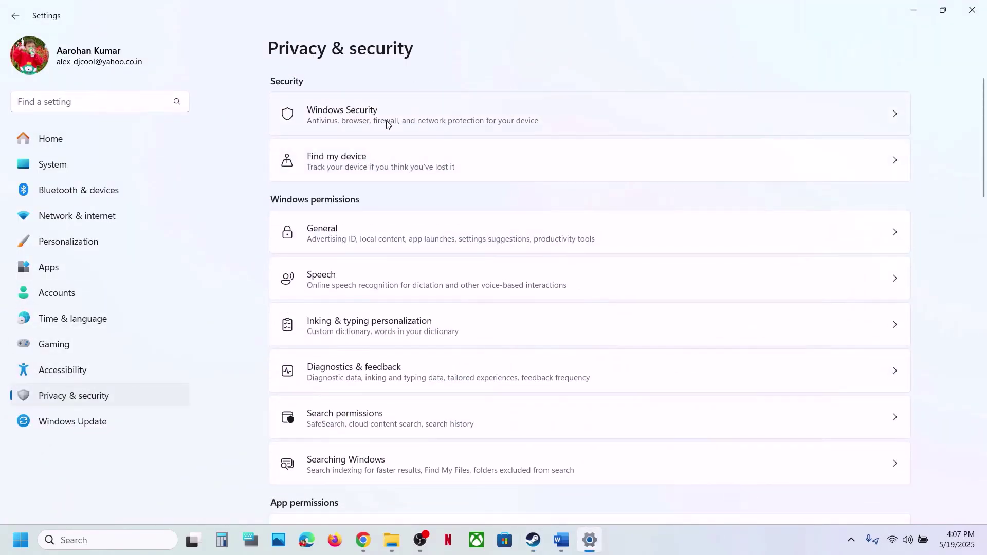
{"action": "left_click", "coordinate": [387, 125]}
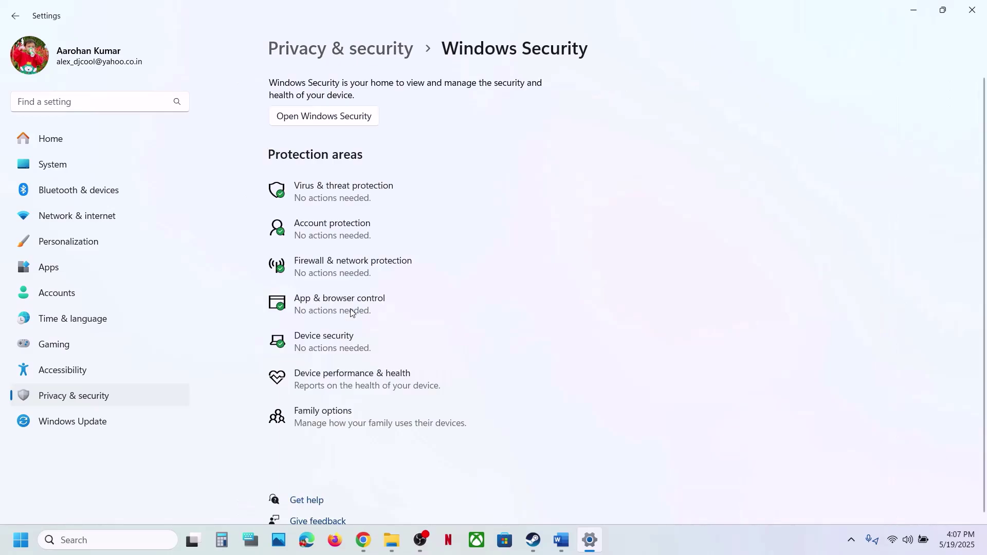
{"action": "left_click", "coordinate": [354, 191]}
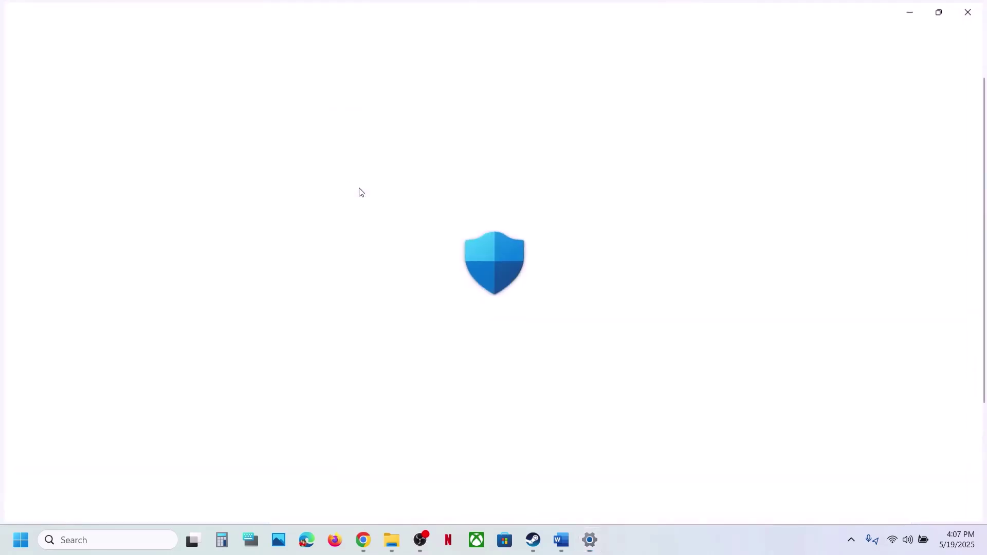
{"action": "scroll", "coordinate": [362, 347], "scroll_direction": "down", "scroll_amount": 3}
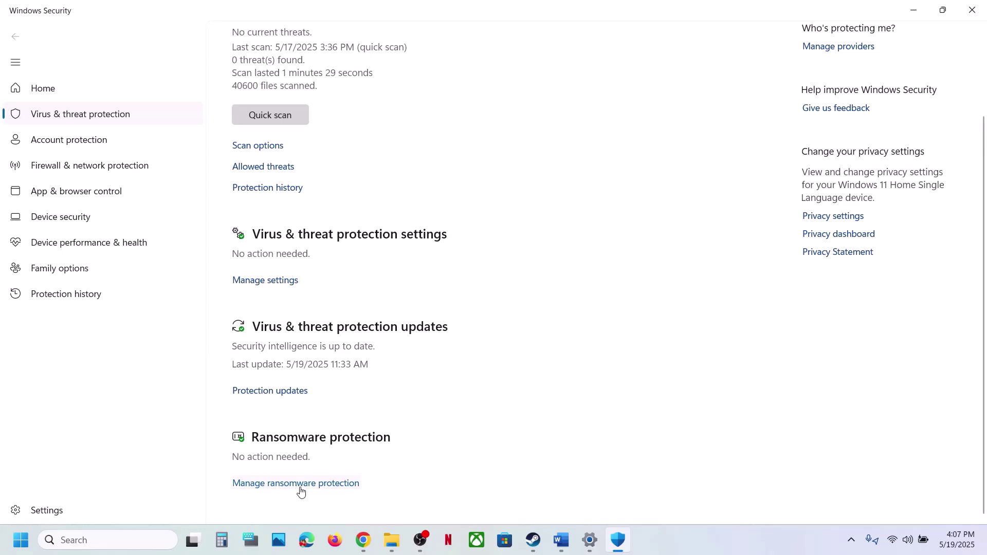
{"action": "left_click", "coordinate": [299, 488]}
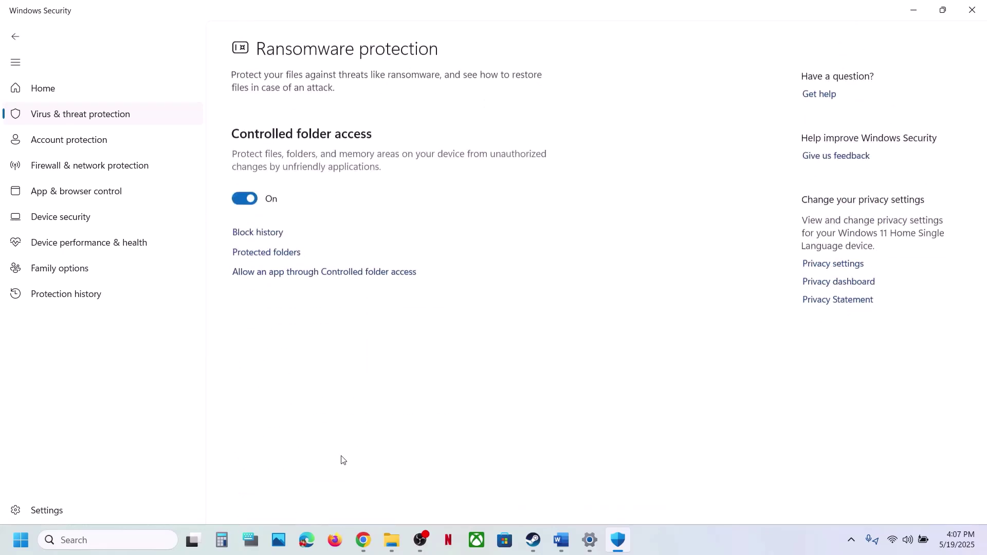
{"action": "left_click", "coordinate": [319, 271]}
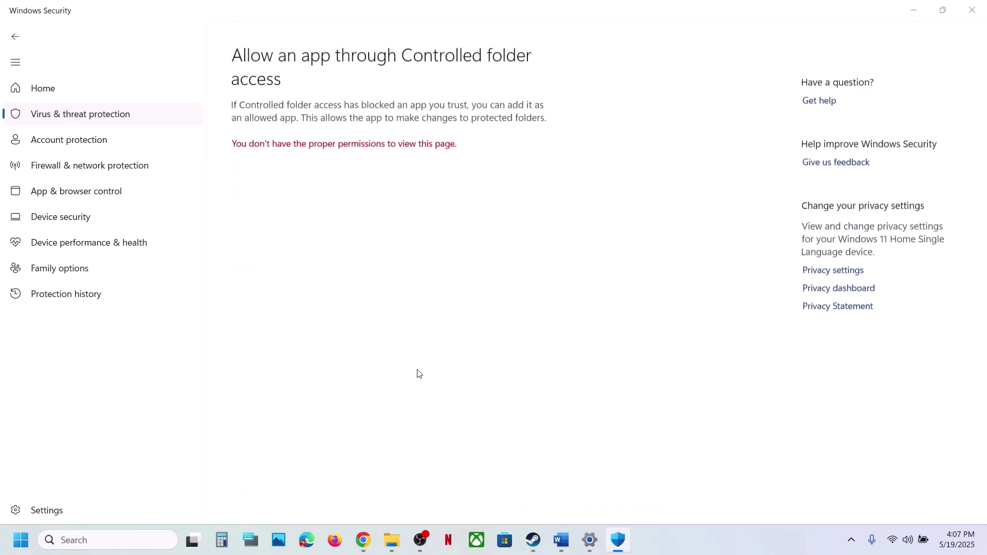
{"action": "scroll", "coordinate": [329, 113], "scroll_direction": "down", "scroll_amount": 2}
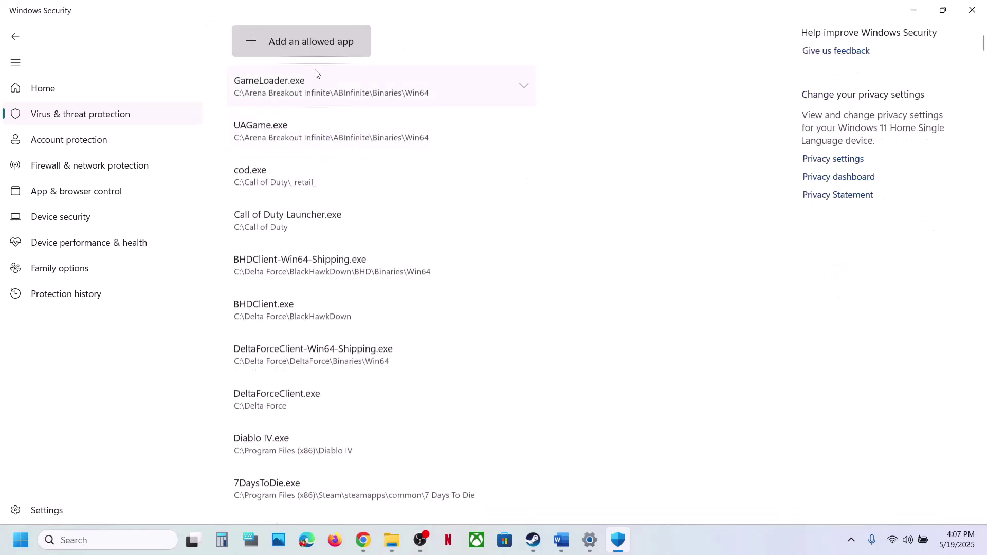
Step: Add REDprelauncher from steamapps\common\The Witcher 3 as an allowed app for Controlled folder access
{"action": "left_click", "coordinate": [312, 49]}
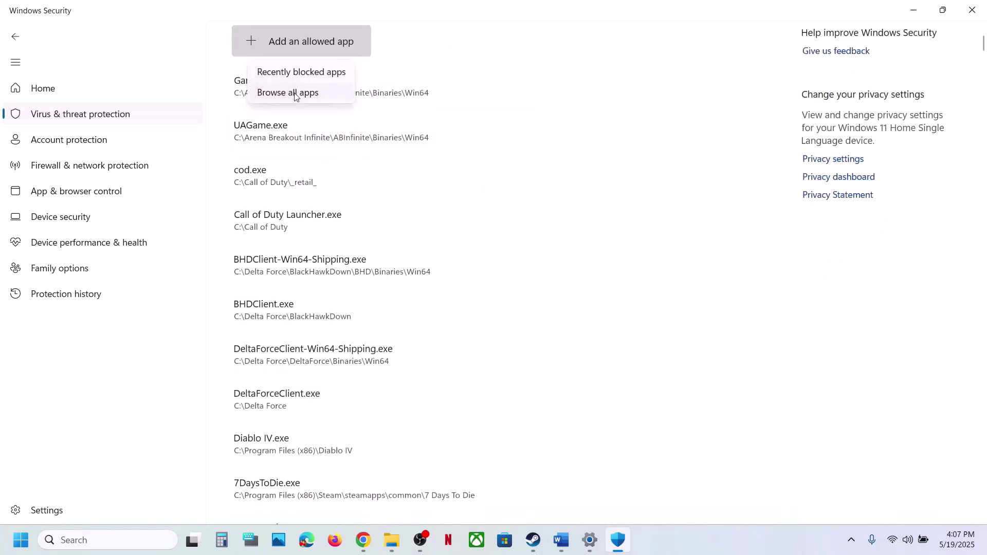
{"action": "left_click", "coordinate": [692, 546]}
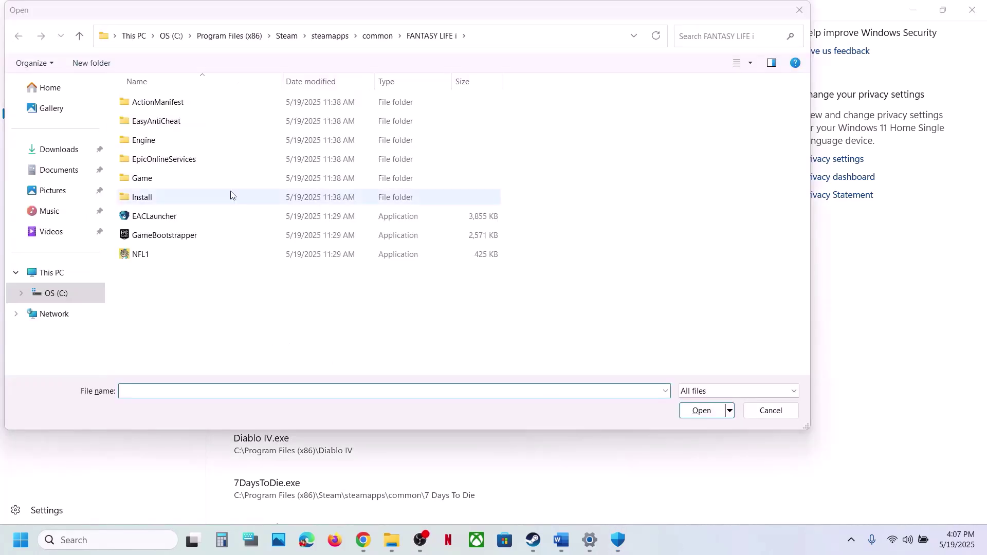
{"action": "left_click", "coordinate": [378, 35]}
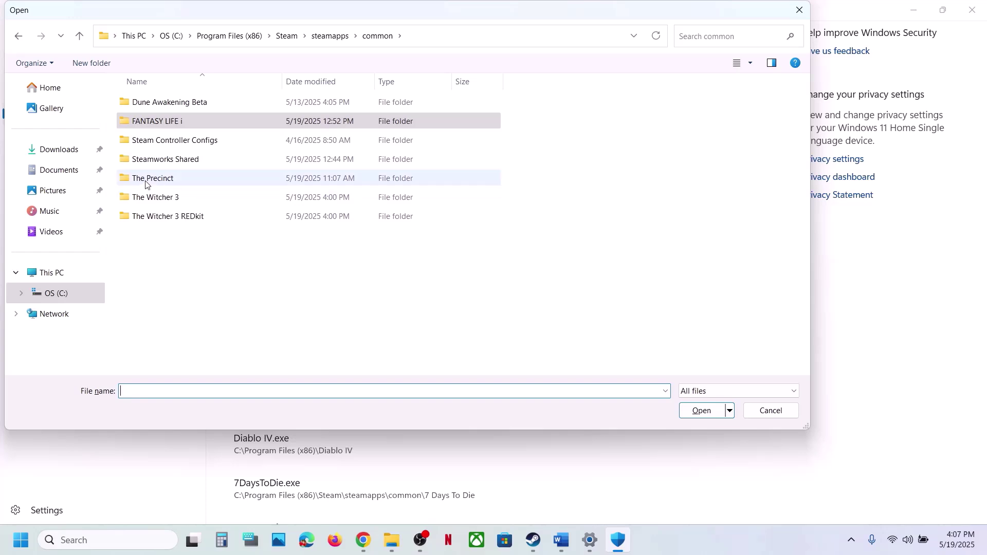
{"action": "double_click", "coordinate": [153, 199]}
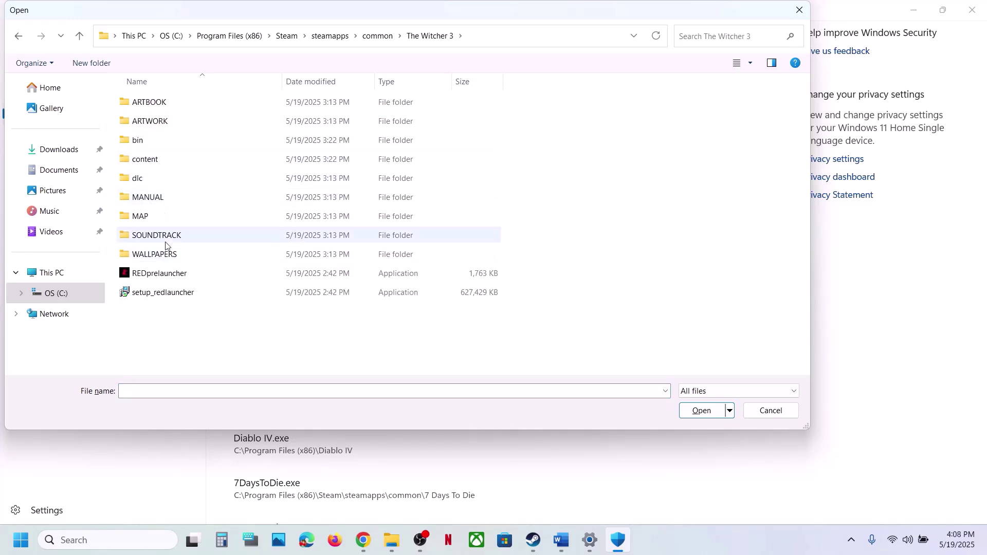
{"action": "left_click", "coordinate": [155, 279]}
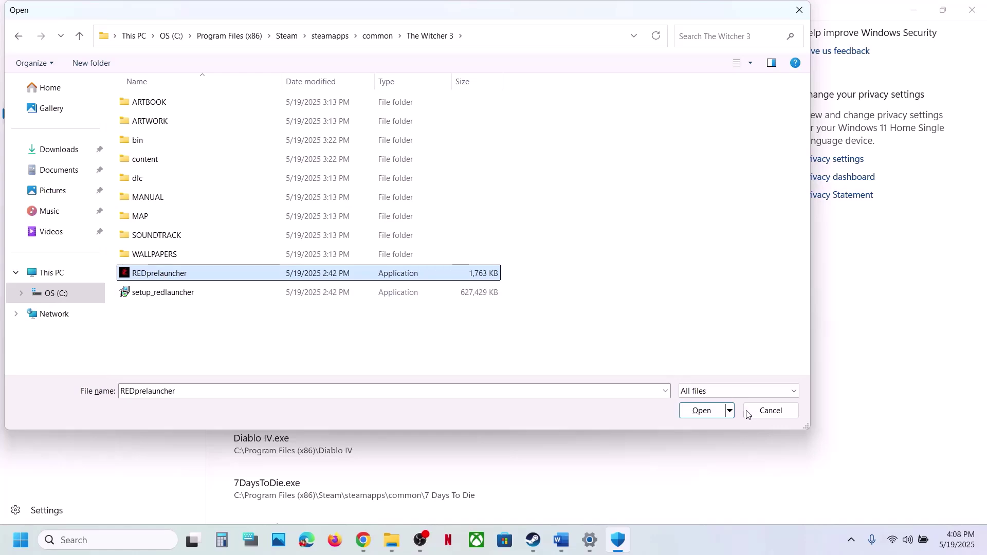
{"action": "left_click", "coordinate": [700, 411]}
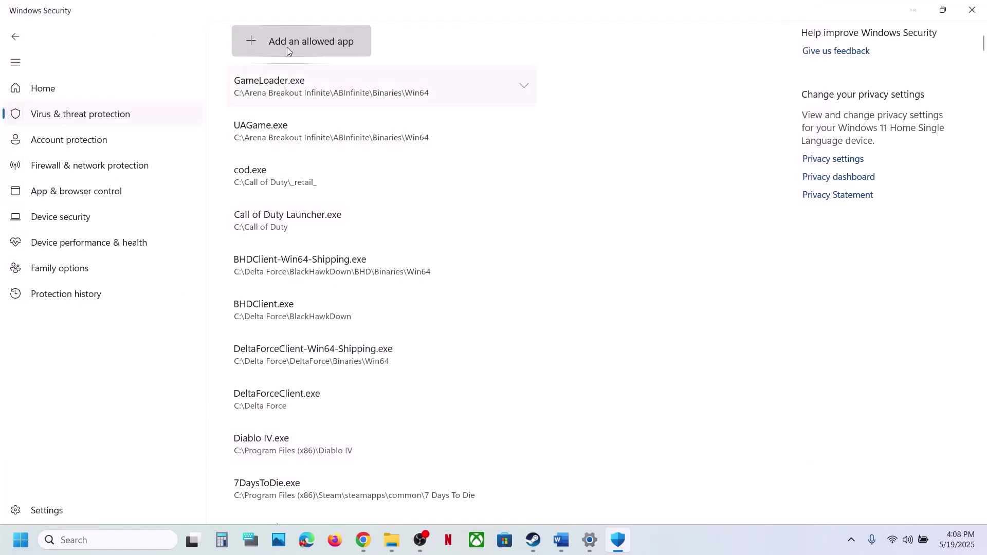
Step: Add the witcher3 application from The Witcher 3\bin\x64 to the allowed apps
{"action": "left_click", "coordinate": [287, 48]}
{"action": "left_click", "coordinate": [295, 96]}
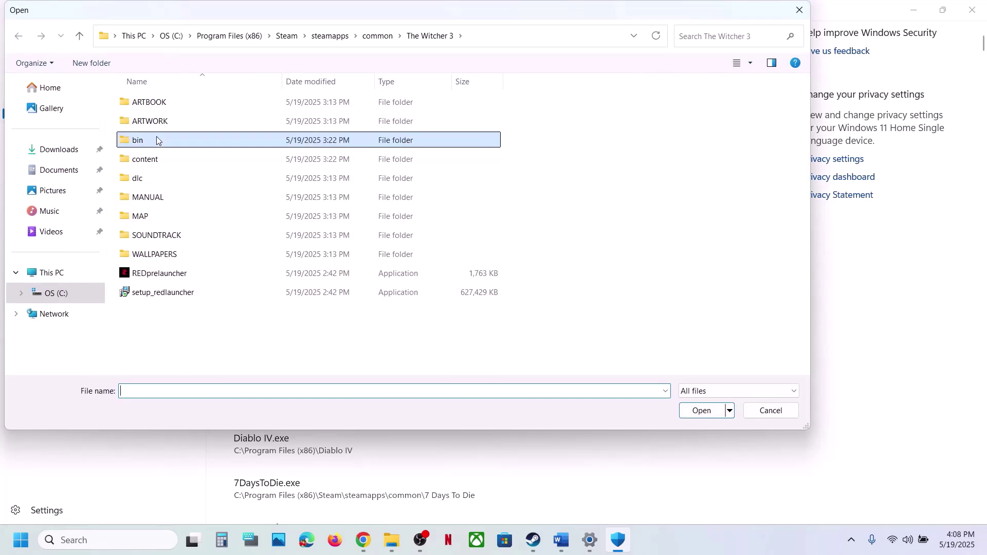
{"action": "double_click", "coordinate": [156, 136]}
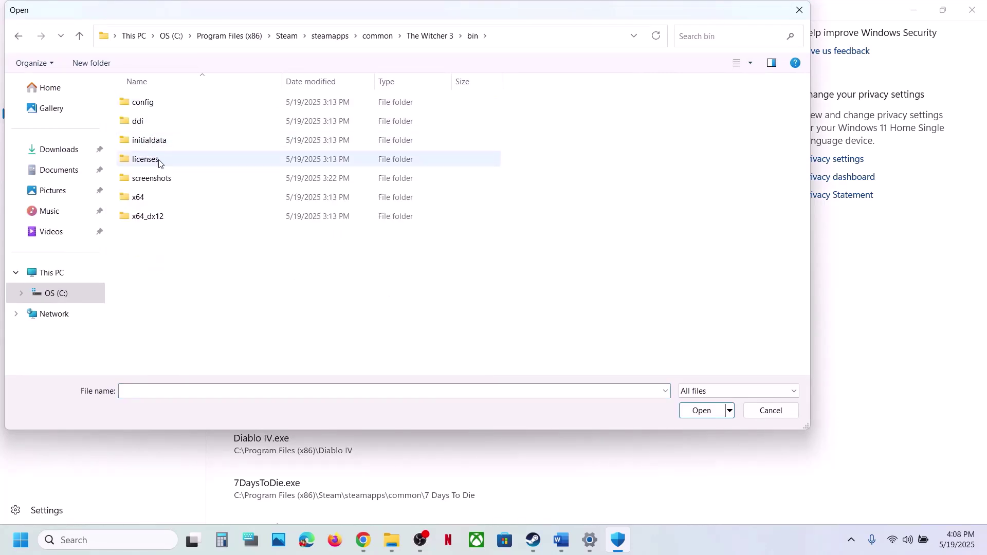
{"action": "double_click", "coordinate": [144, 198]}
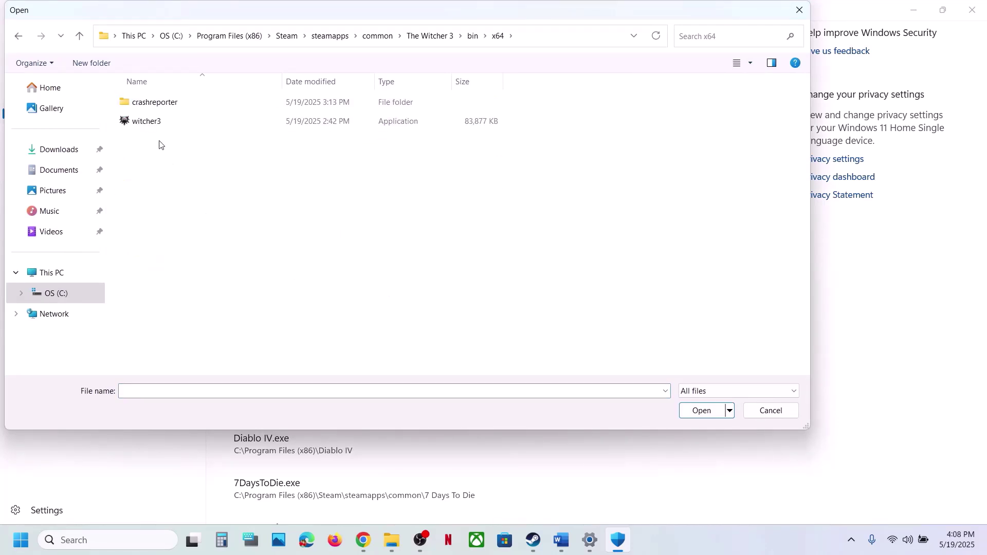
{"action": "left_click", "coordinate": [153, 128]}
{"action": "left_click", "coordinate": [694, 406]}
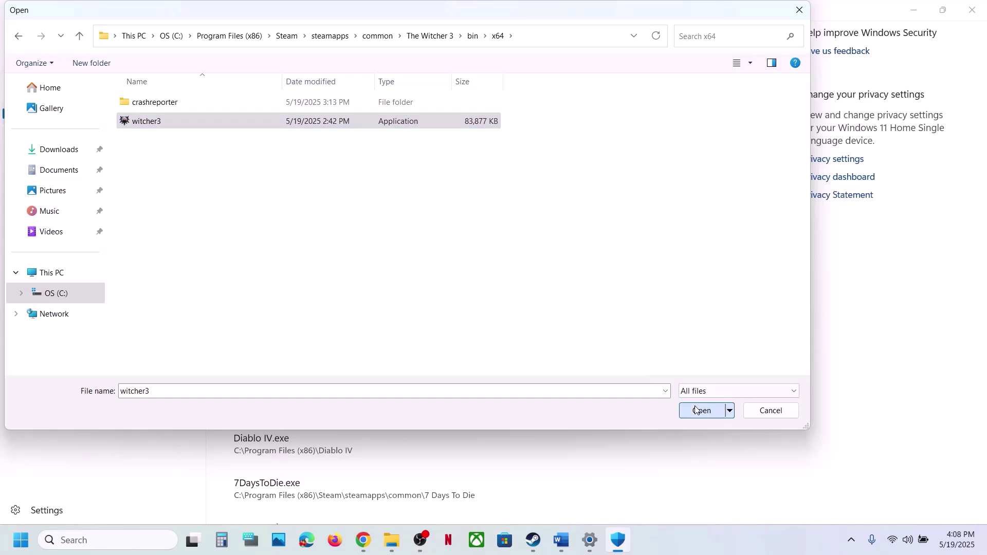
Step: Add the witcher3 application from The Witcher 3\bin\x64_dx12 to the allowed apps
{"action": "left_click", "coordinate": [280, 44]}
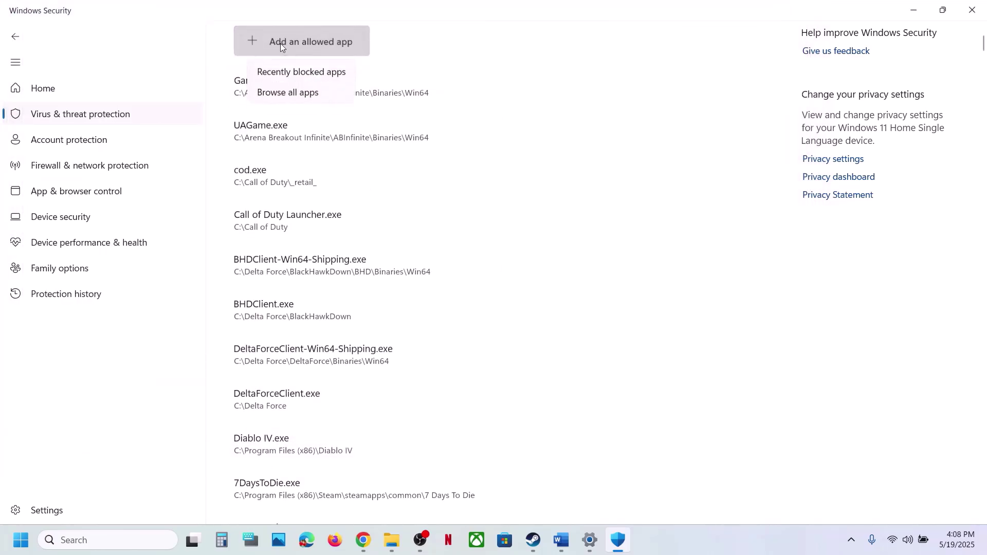
{"action": "left_click", "coordinate": [302, 93]}
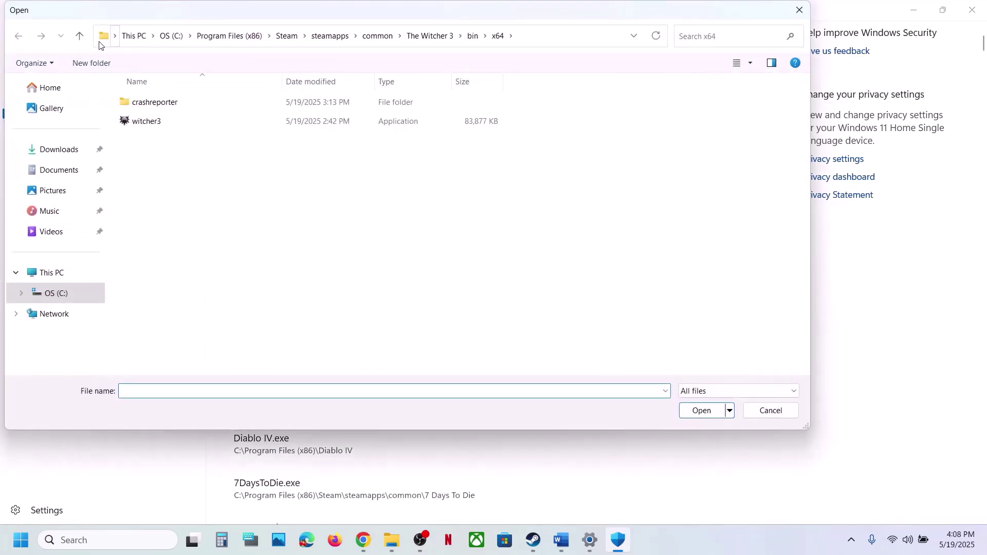
{"action": "left_click", "coordinate": [79, 36]}
{"action": "left_click", "coordinate": [177, 216]}
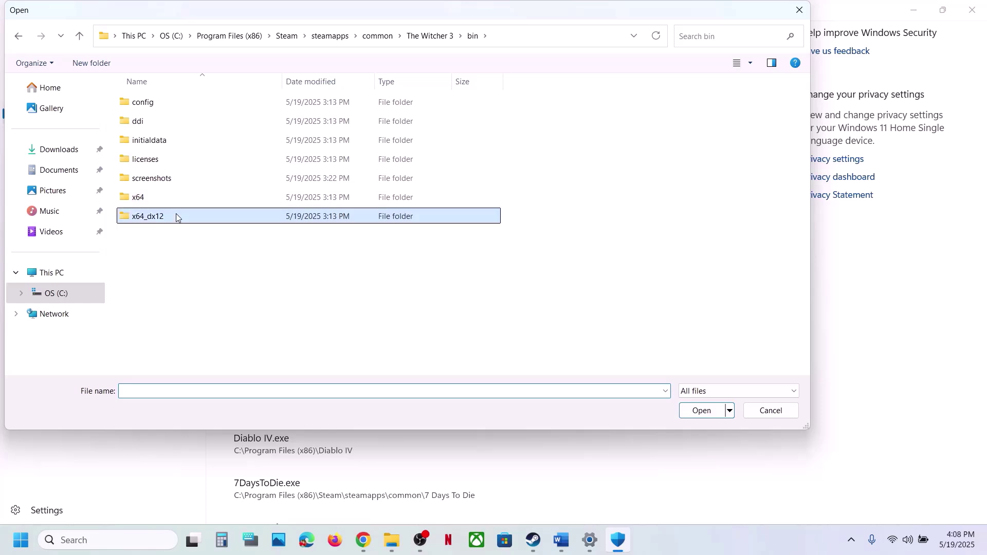
{"action": "double_click", "coordinate": [176, 216]}
{"action": "left_click", "coordinate": [145, 139]}
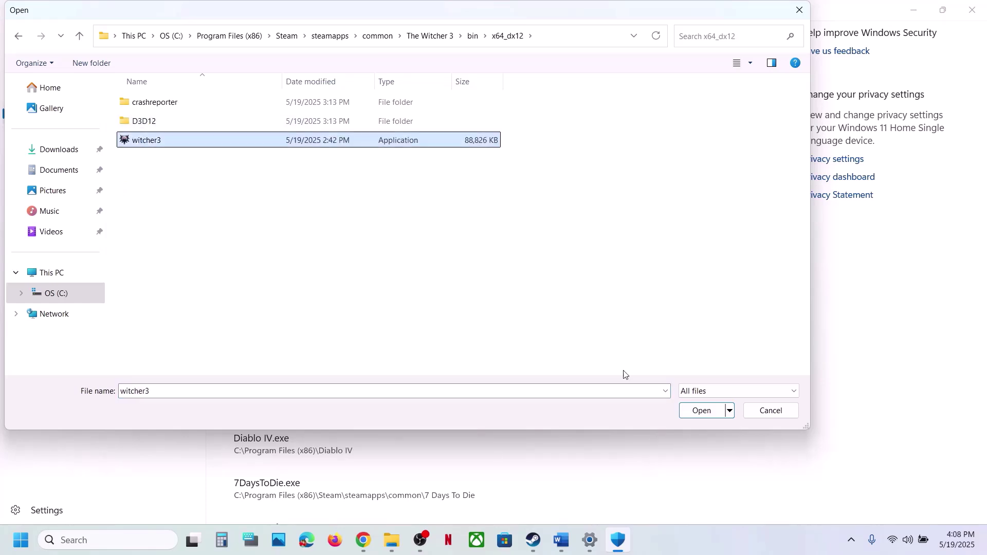
{"action": "left_click", "coordinate": [701, 411]}
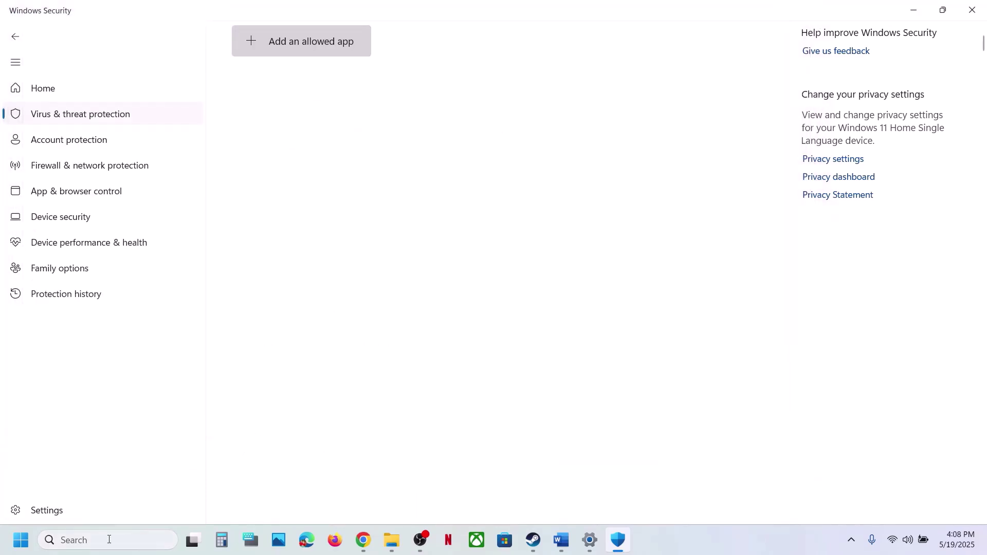
Step: Switch to Control Panel, open the Windows Defender Firewall allowed apps list under System and Security, and enable changes to it
{"action": "left_click", "coordinate": [109, 540]}
{"action": "type", "text": "control"}
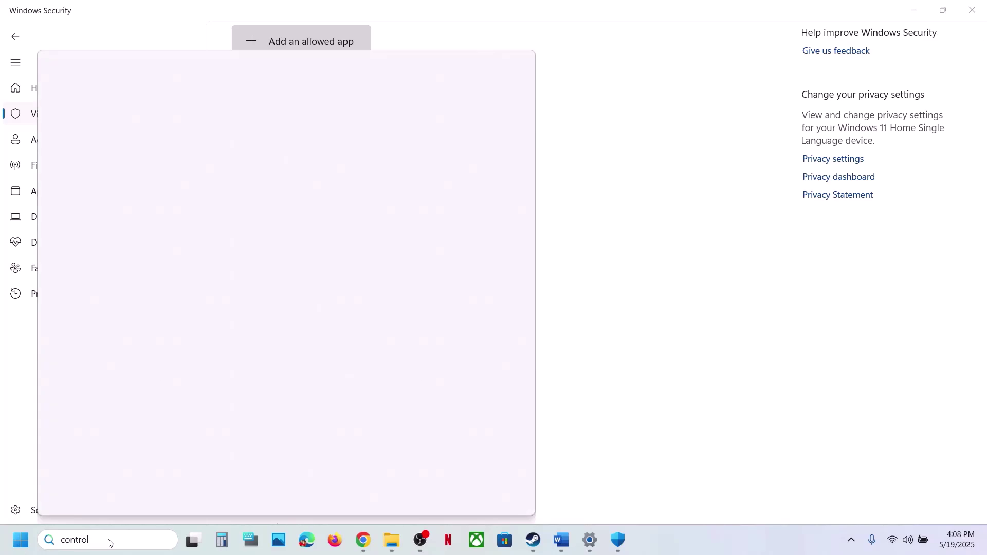
{"action": "key", "text": "Escape"}
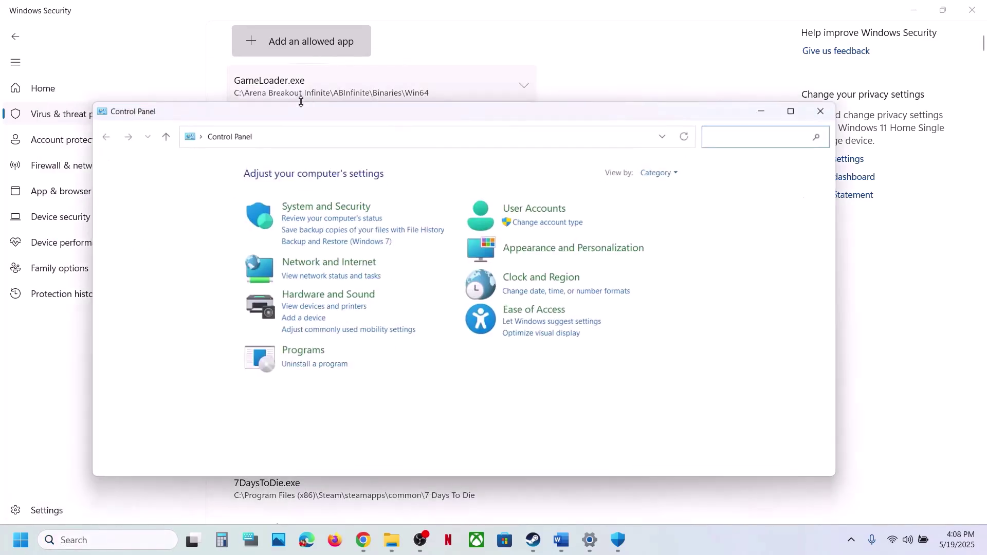
{"action": "left_click", "coordinate": [315, 206]}
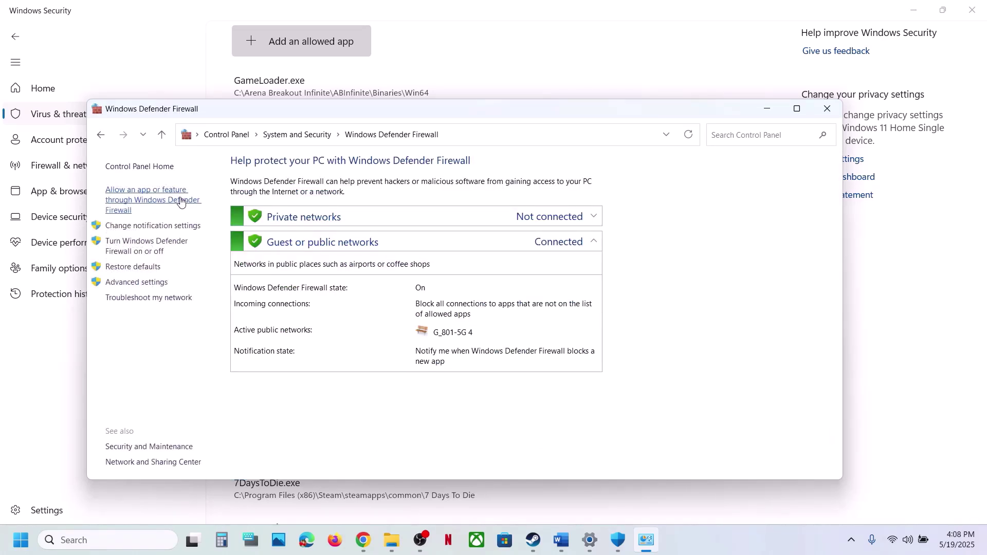
{"action": "left_click", "coordinate": [164, 200]}
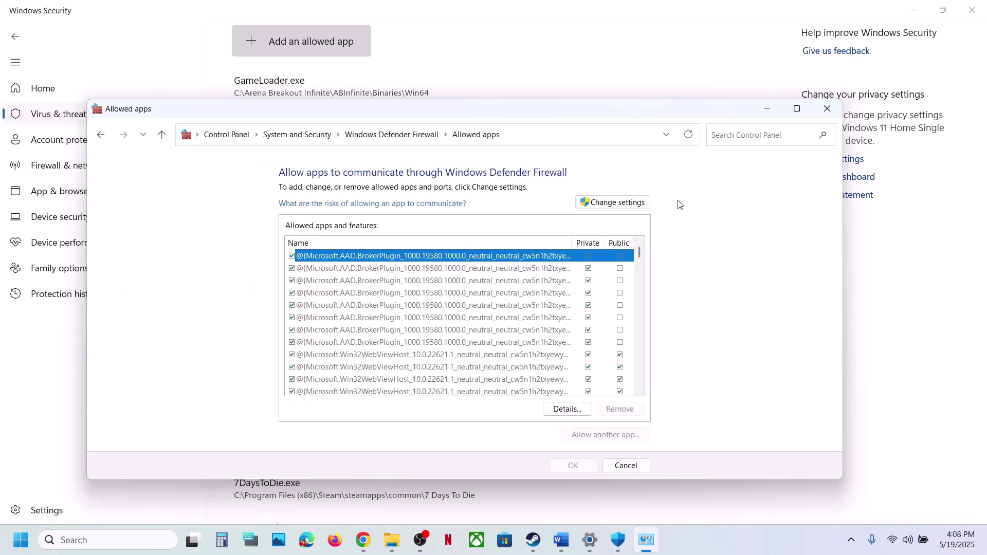
{"action": "left_click", "coordinate": [635, 201]}
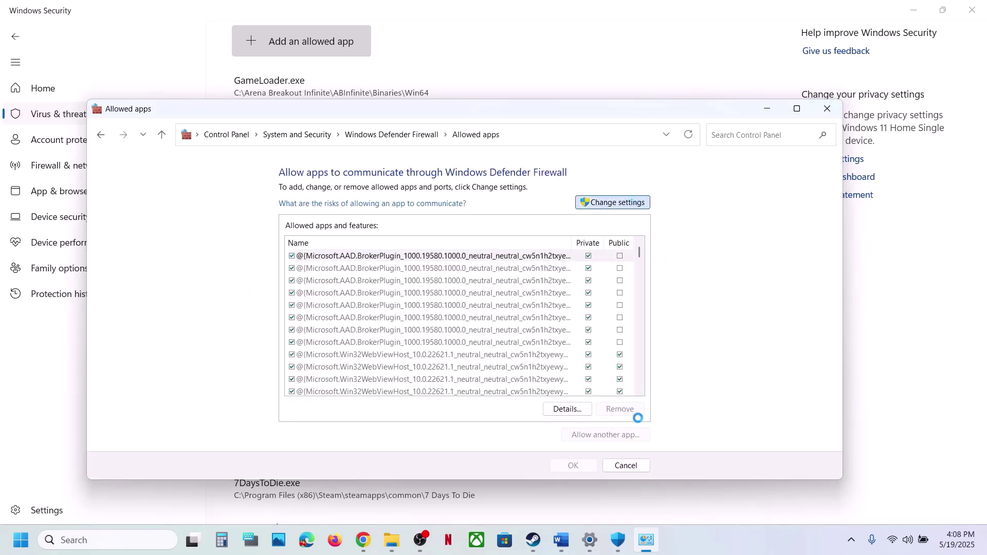
Step: Add the witcher3 application from steamapps\common\The Witcher 3\bin\x64 to the firewall's allowed apps
{"action": "left_click", "coordinate": [615, 436]}
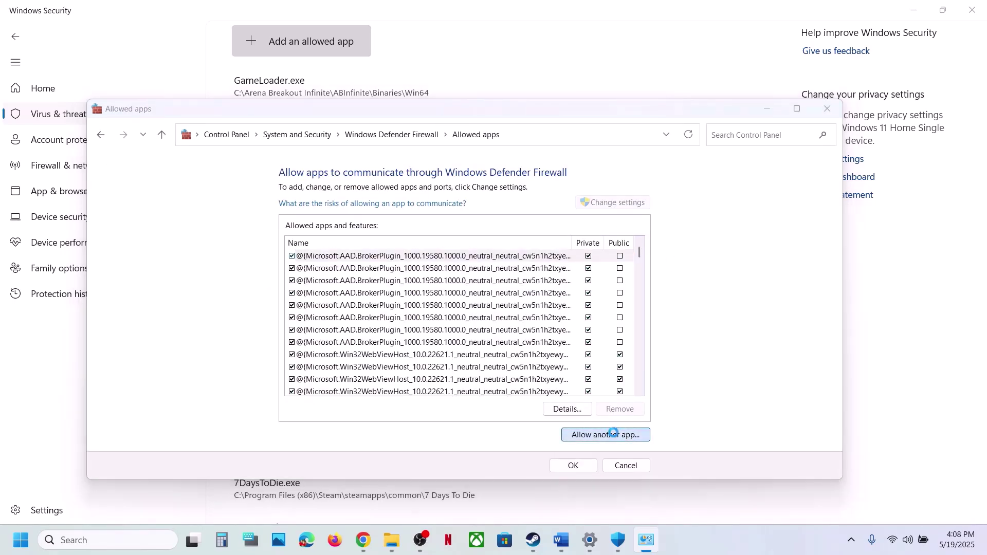
{"action": "left_click", "coordinate": [551, 361]}
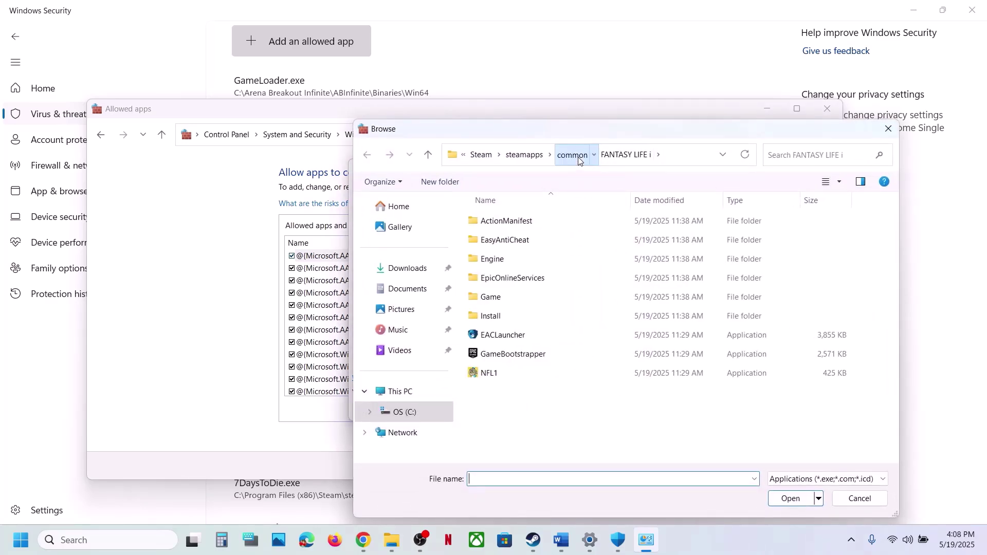
{"action": "left_click", "coordinate": [578, 160]}
{"action": "double_click", "coordinate": [507, 315]}
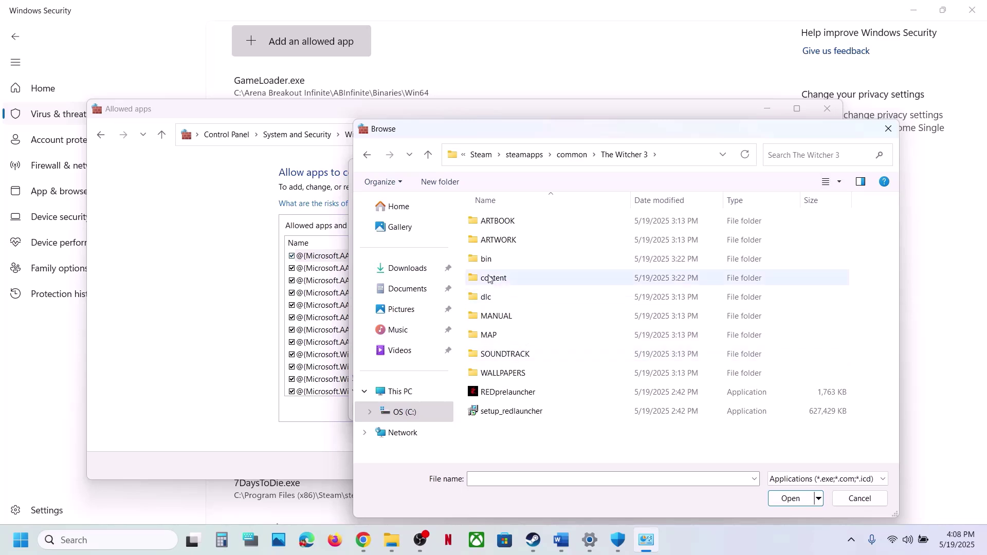
{"action": "double_click", "coordinate": [494, 259]}
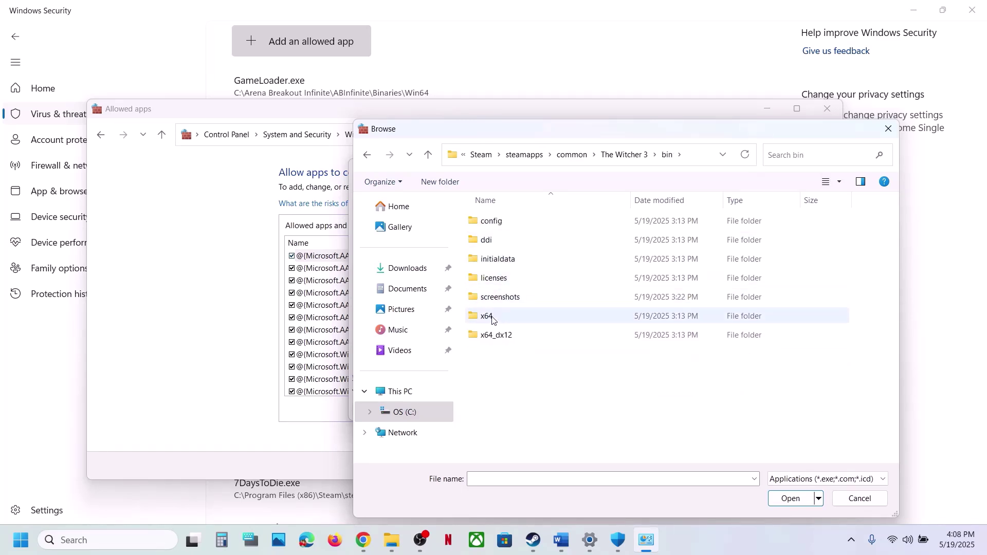
{"action": "double_click", "coordinate": [490, 317]}
{"action": "left_click", "coordinate": [502, 243]}
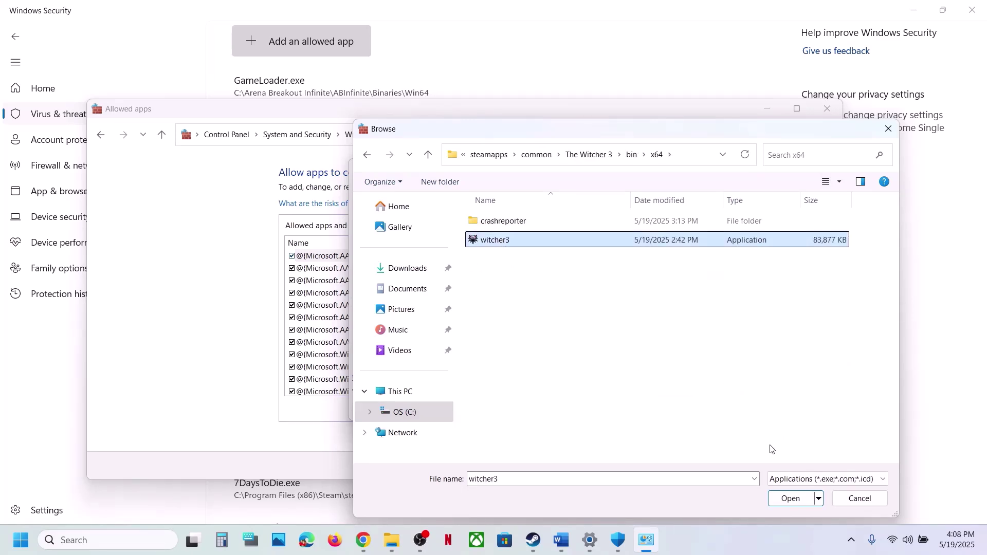
{"action": "left_click", "coordinate": [790, 498]}
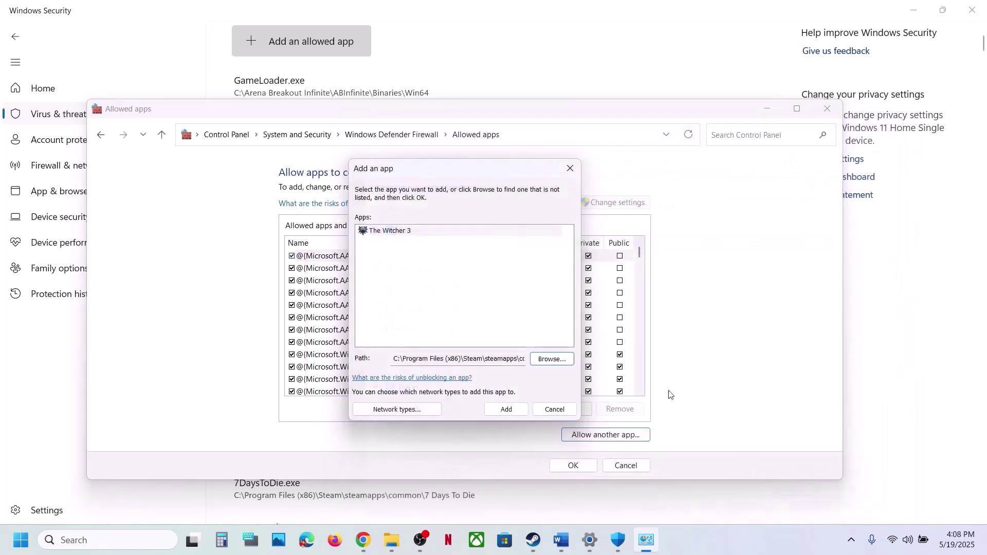
{"action": "left_click", "coordinate": [503, 410]}
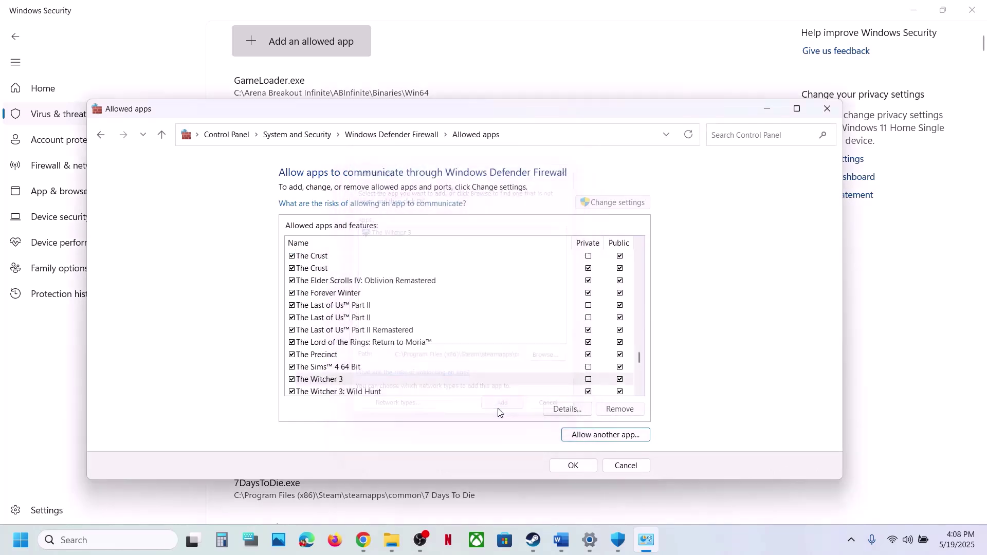
Step: Add the witcher3 application from The Witcher 3\bin\x64_dx12 to the firewall's allowed apps
{"action": "left_click", "coordinate": [596, 438]}
{"action": "left_click", "coordinate": [562, 362]}
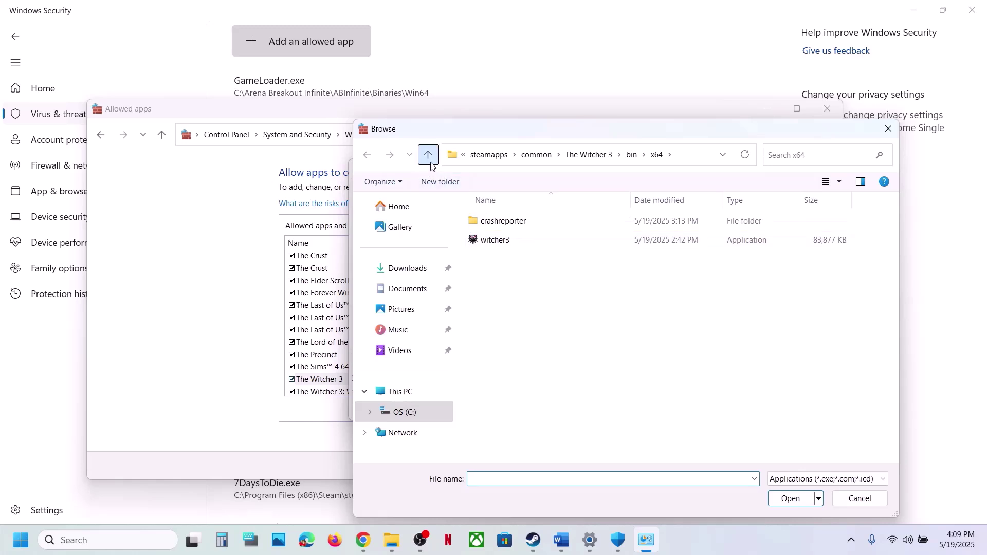
{"action": "left_click", "coordinate": [431, 164]}
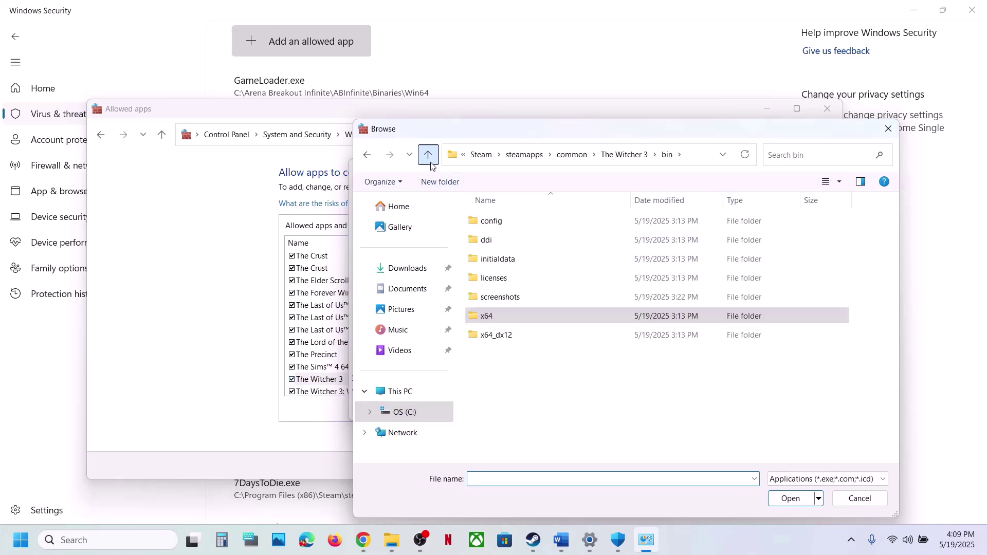
{"action": "double_click", "coordinate": [488, 335]}
{"action": "left_click", "coordinate": [496, 260]}
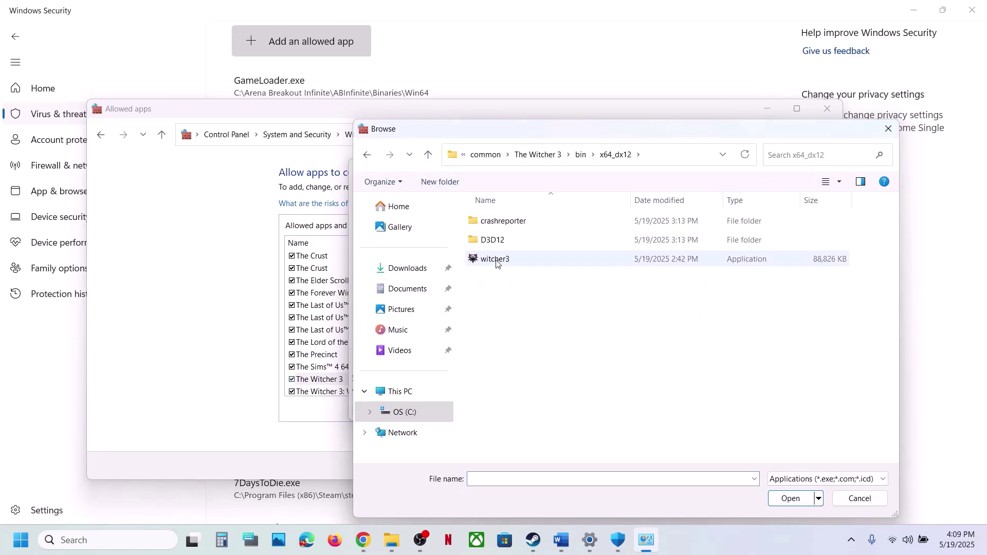
{"action": "left_click", "coordinate": [781, 498]}
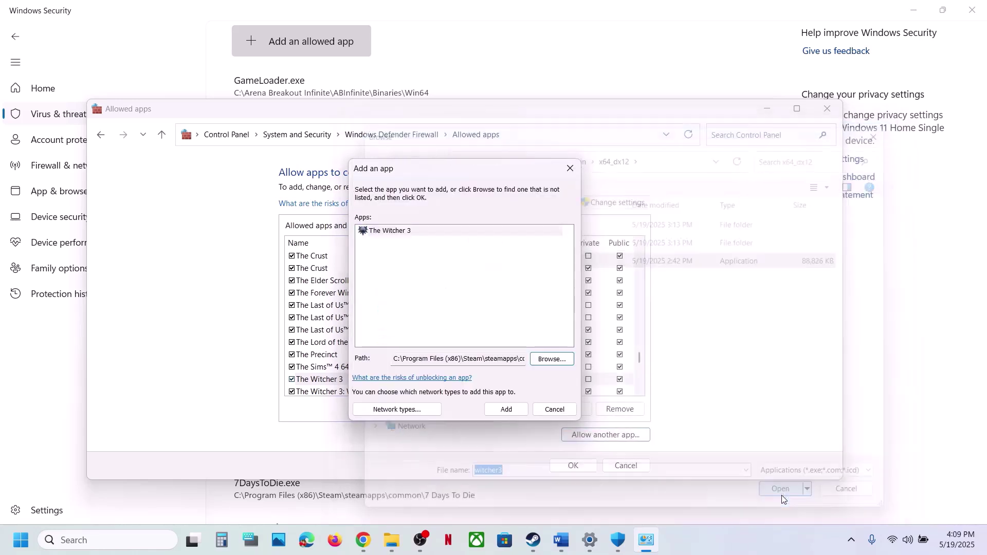
{"action": "left_click", "coordinate": [493, 410]}
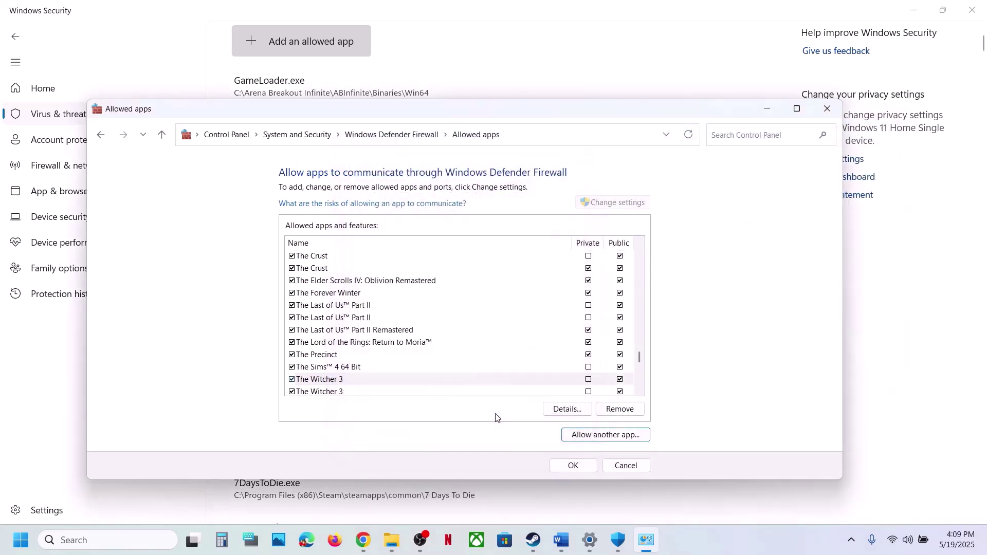
{"action": "left_click", "coordinate": [640, 391]}
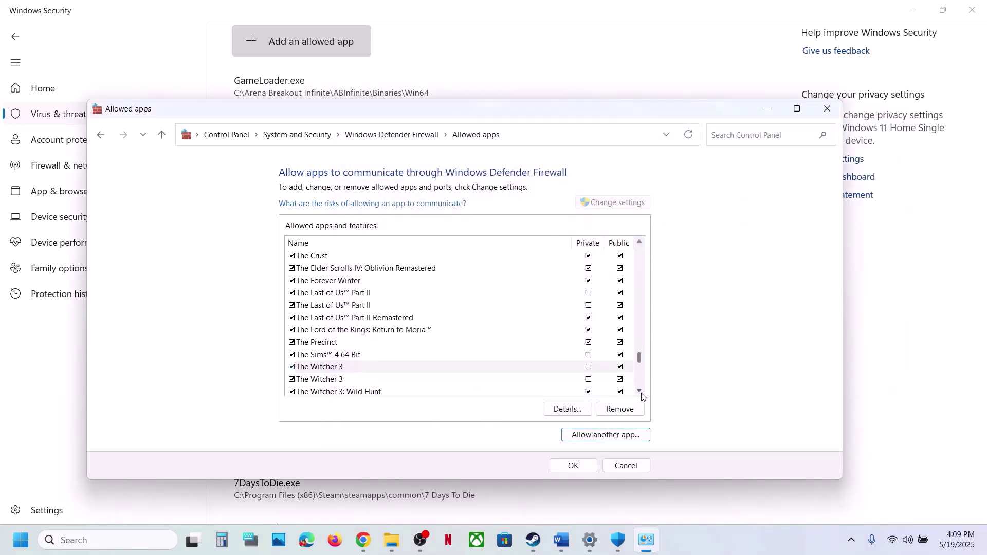
{"action": "left_click", "coordinate": [612, 435]}
{"action": "left_click", "coordinate": [551, 359]}
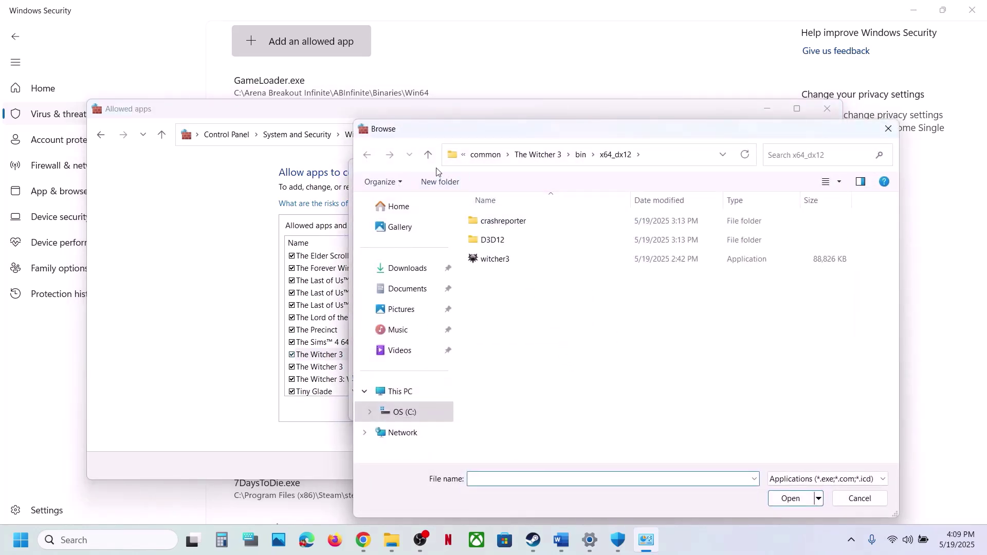
{"action": "left_click", "coordinate": [430, 156]}
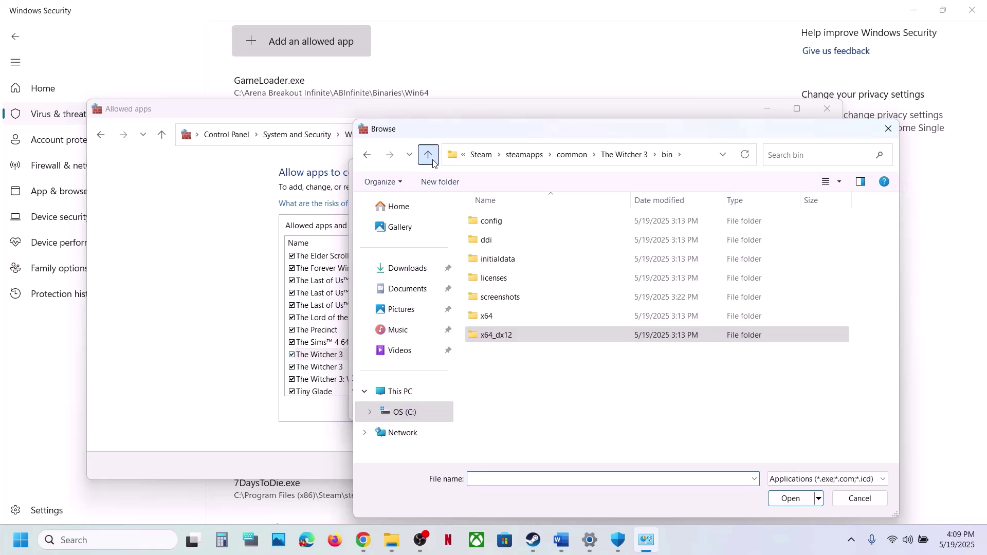
{"action": "left_click", "coordinate": [428, 155]}
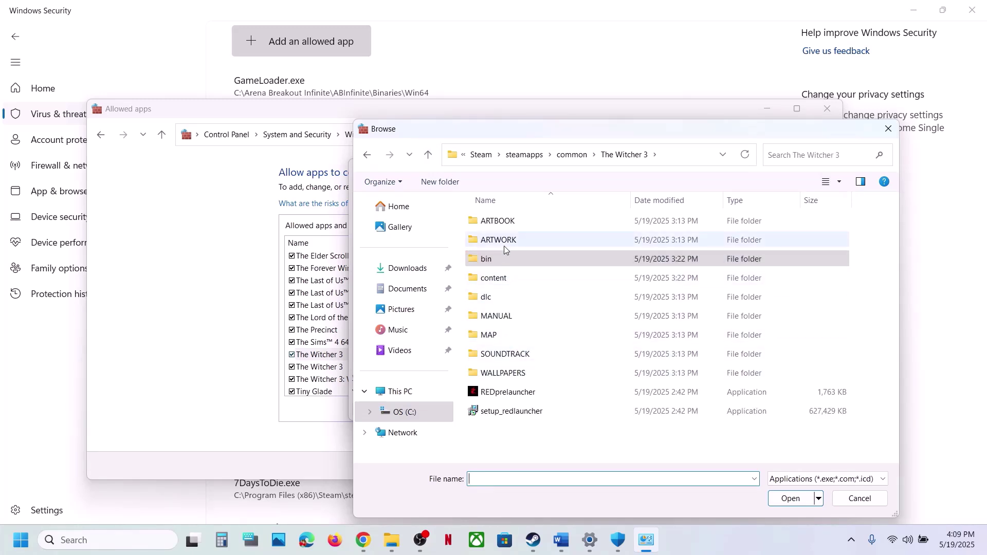
{"action": "double_click", "coordinate": [505, 222]}
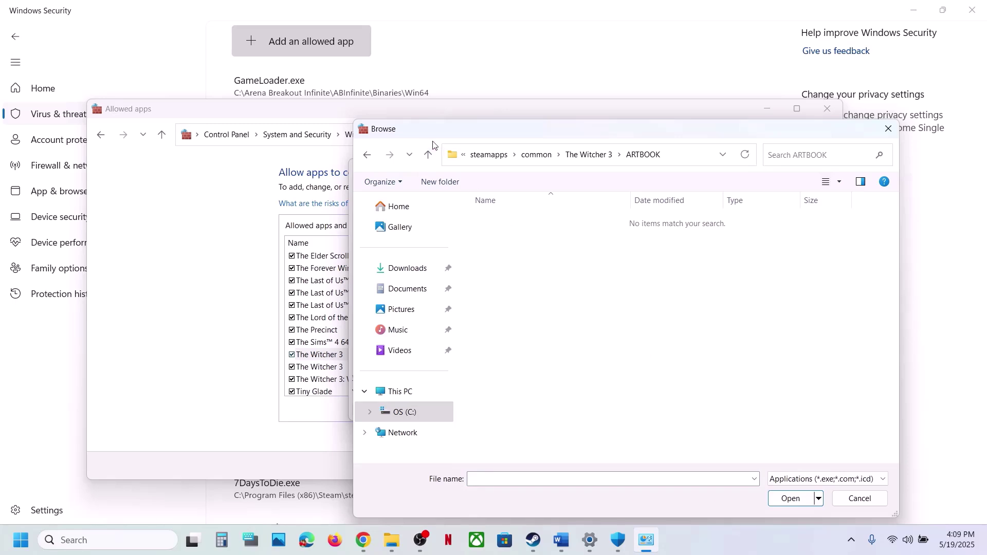
{"action": "left_click", "coordinate": [428, 154]}
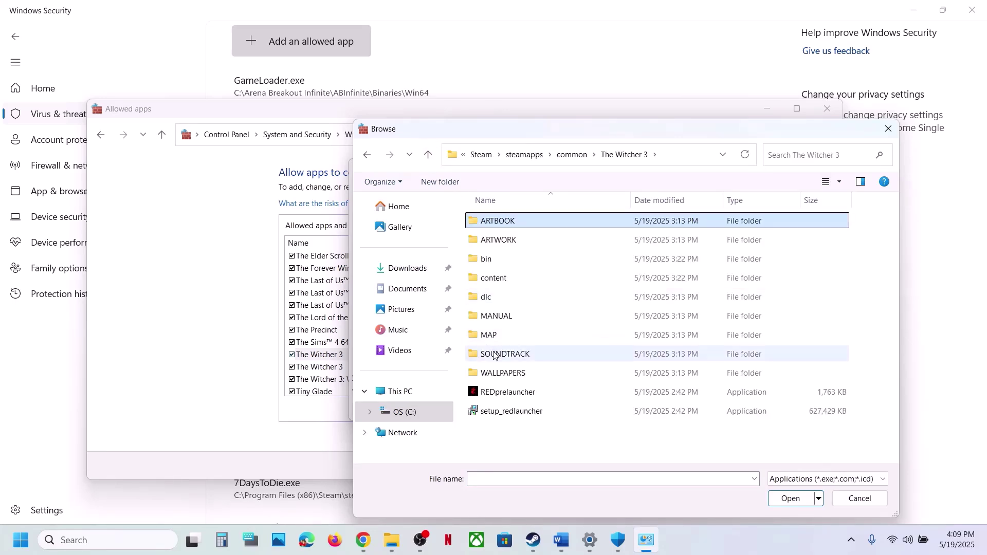
{"action": "left_click", "coordinate": [889, 129]}
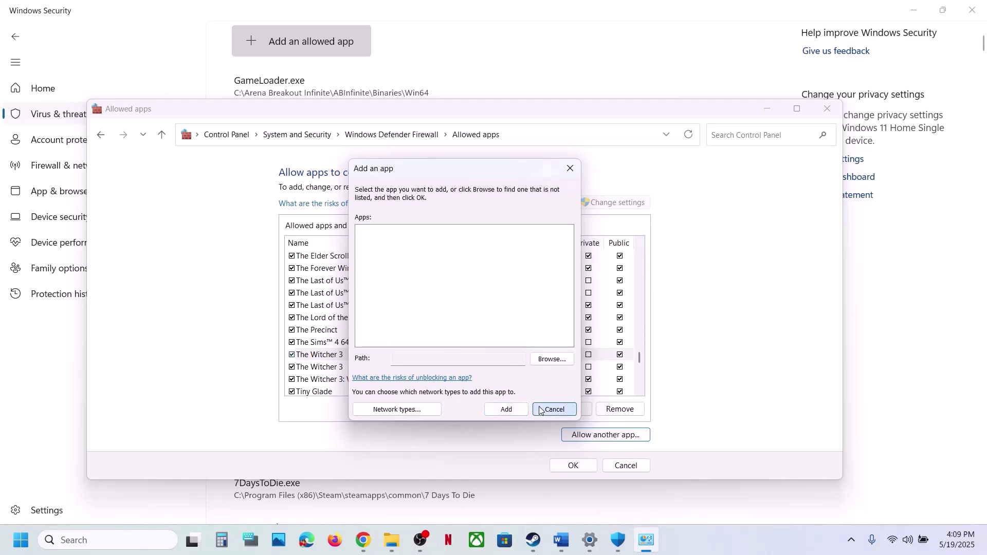
{"action": "left_click", "coordinate": [552, 409]}
Step: Close the firewall's allowed apps window, Windows Security and Settings
{"action": "left_click", "coordinate": [827, 109]}
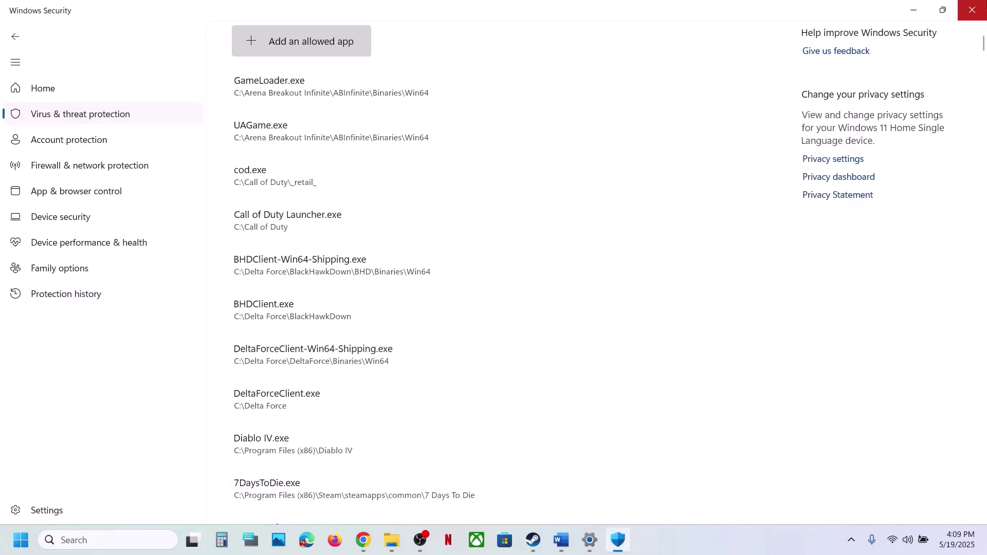
{"action": "left_click", "coordinate": [978, 8]}
{"action": "left_click", "coordinate": [978, 9]}
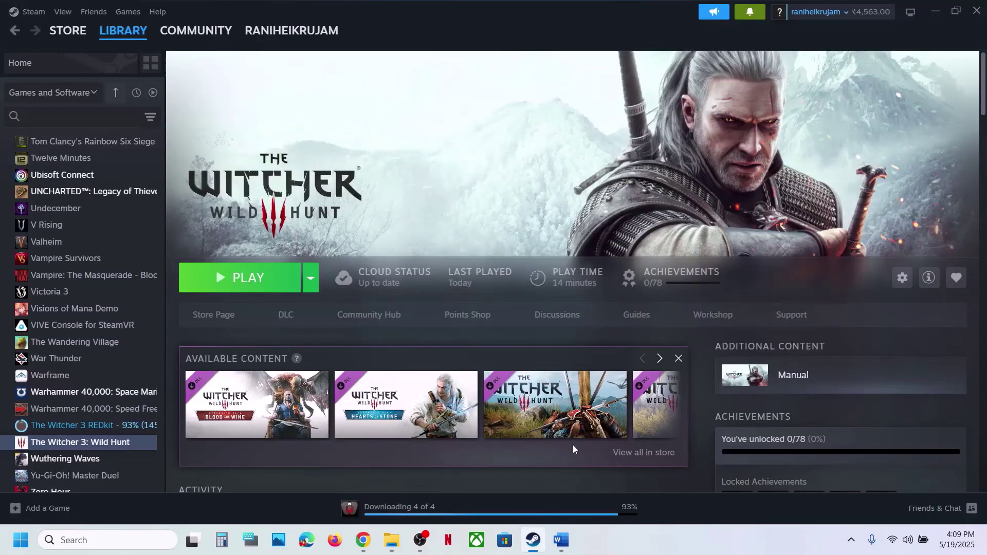
Step: Switch to the Word document and highlight the Step 11 instruction to verify the game files
{"action": "left_click", "coordinate": [562, 540]}
{"action": "scroll", "coordinate": [378, 349], "scroll_direction": "down", "scroll_amount": 3}
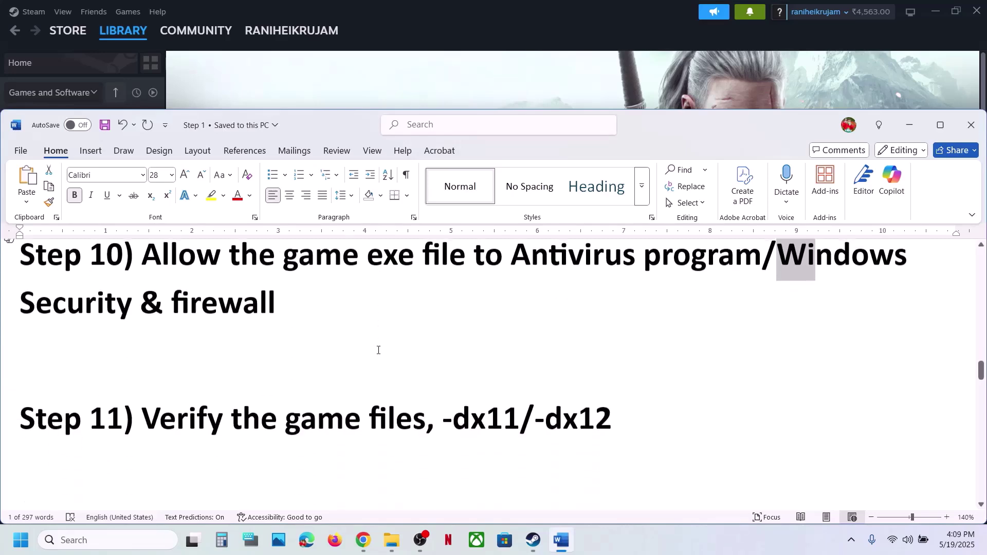
{"action": "left_click_drag", "start_coordinate": [163, 428], "coordinate": [447, 428]}
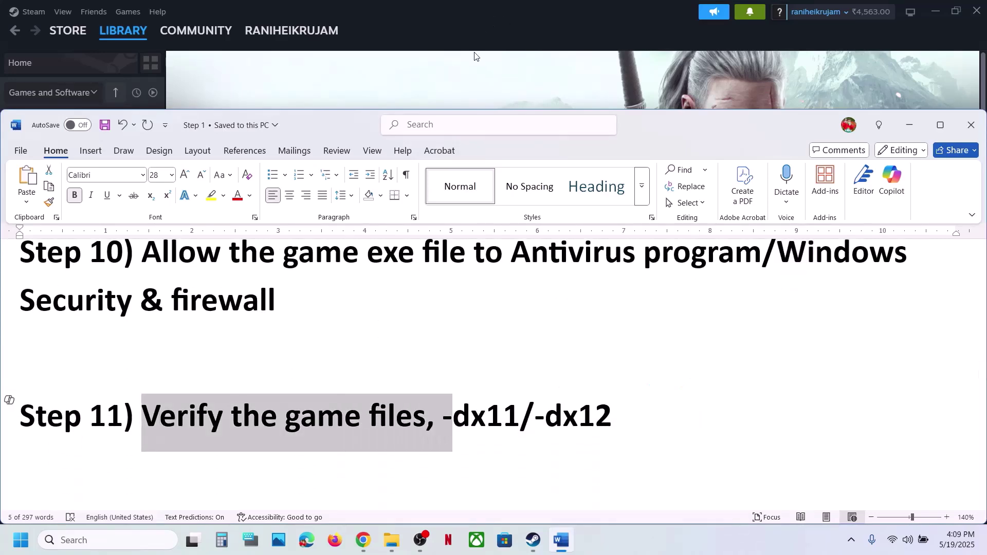
Step: Switch to Steam, view the Installed Files properties of The Witcher 3: Wild Hunt with the file verification option, and close them
{"action": "left_click", "coordinate": [467, 83]}
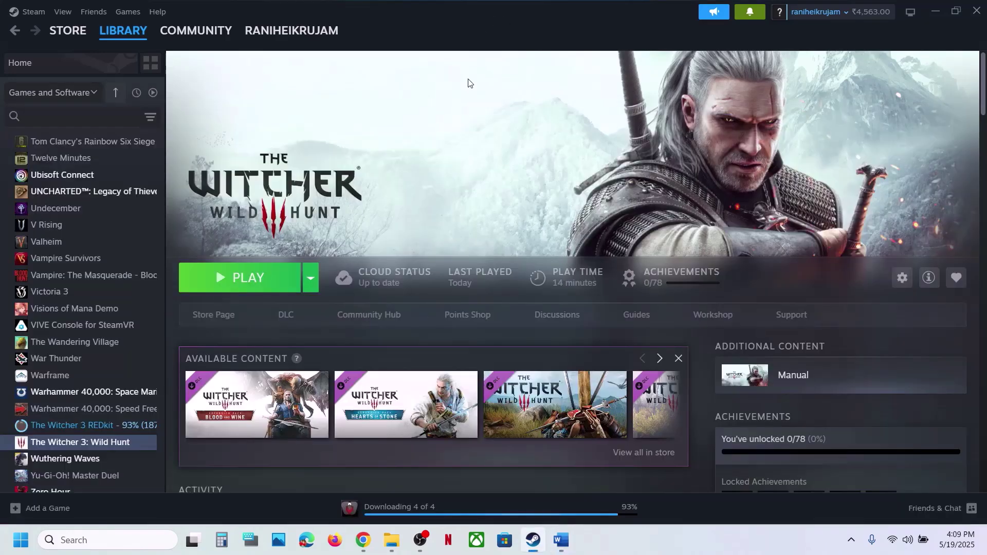
{"action": "right_click", "coordinate": [91, 440]}
{"action": "left_click", "coordinate": [138, 424]}
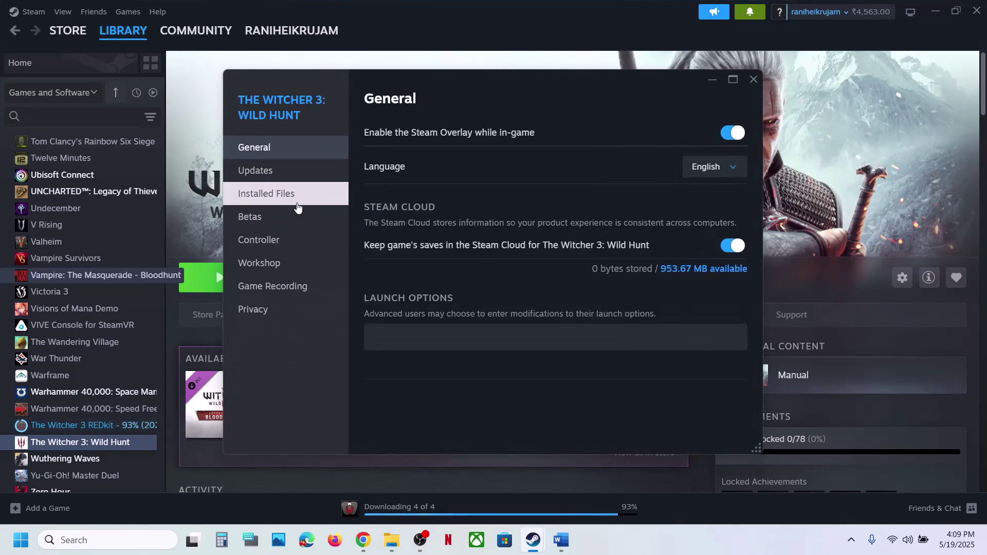
{"action": "left_click", "coordinate": [295, 199]}
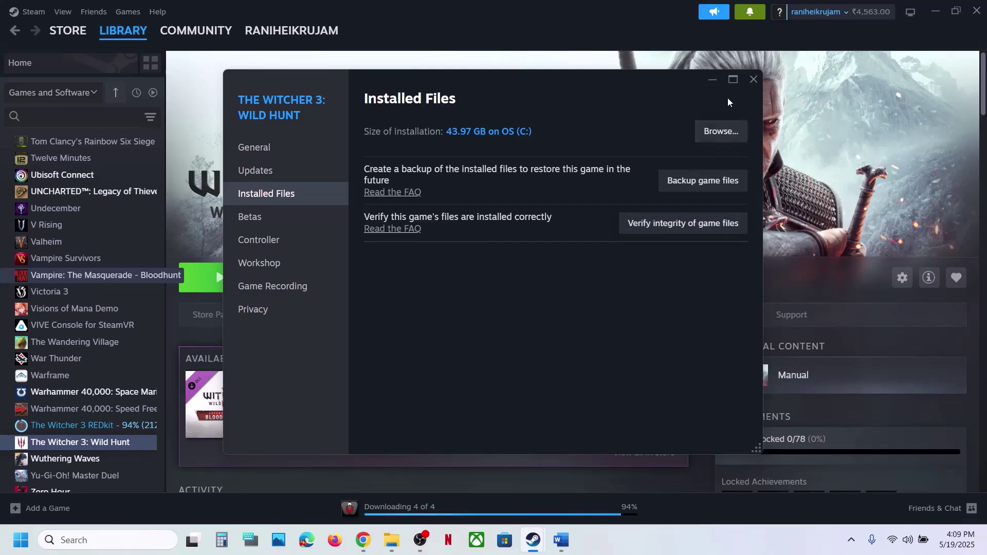
{"action": "left_click", "coordinate": [753, 79]}
Step: Set the launch options of The Witcher 3: Wild Hunt to -dx11 in its Steam properties
{"action": "left_click", "coordinate": [562, 540]}
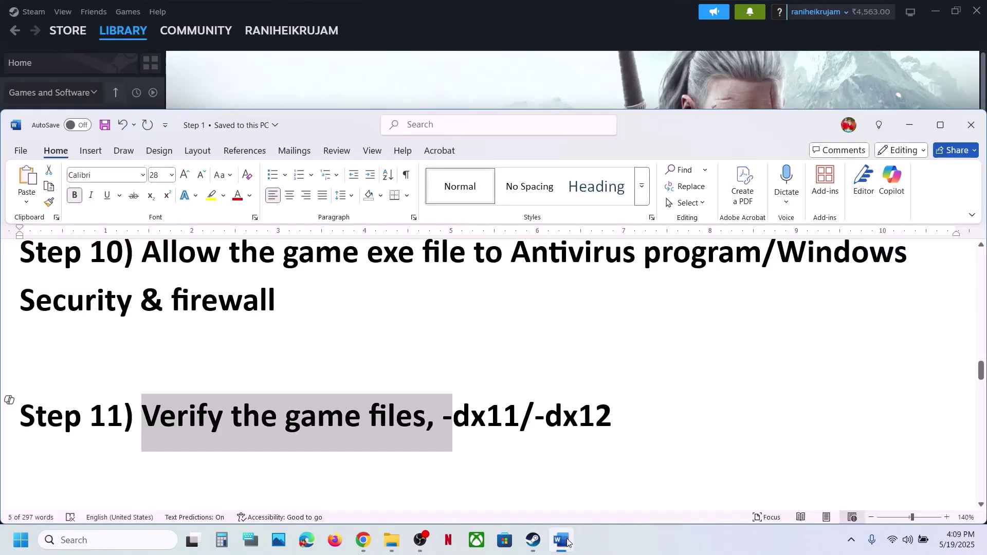
{"action": "left_click", "coordinate": [565, 541]}
{"action": "right_click", "coordinate": [128, 443]}
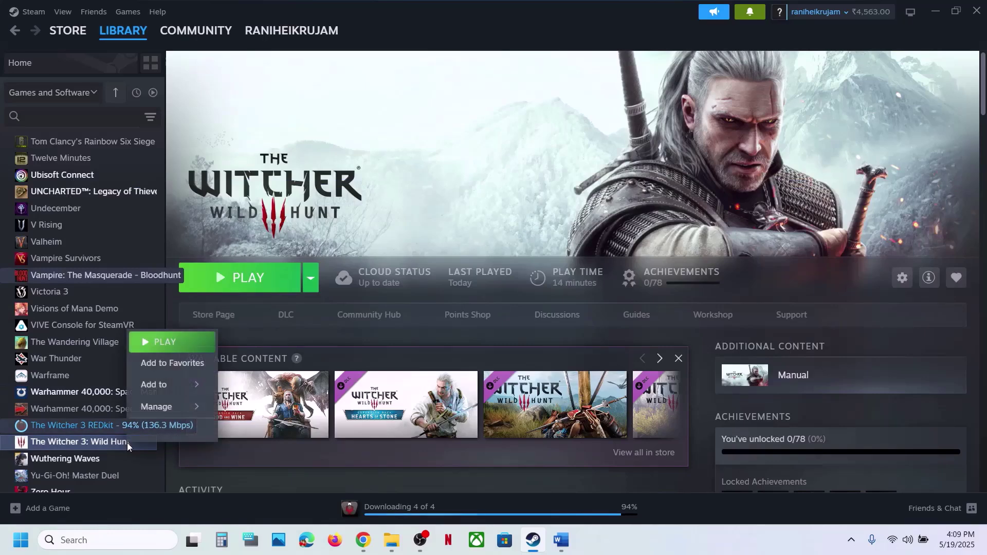
{"action": "left_click", "coordinate": [202, 436]}
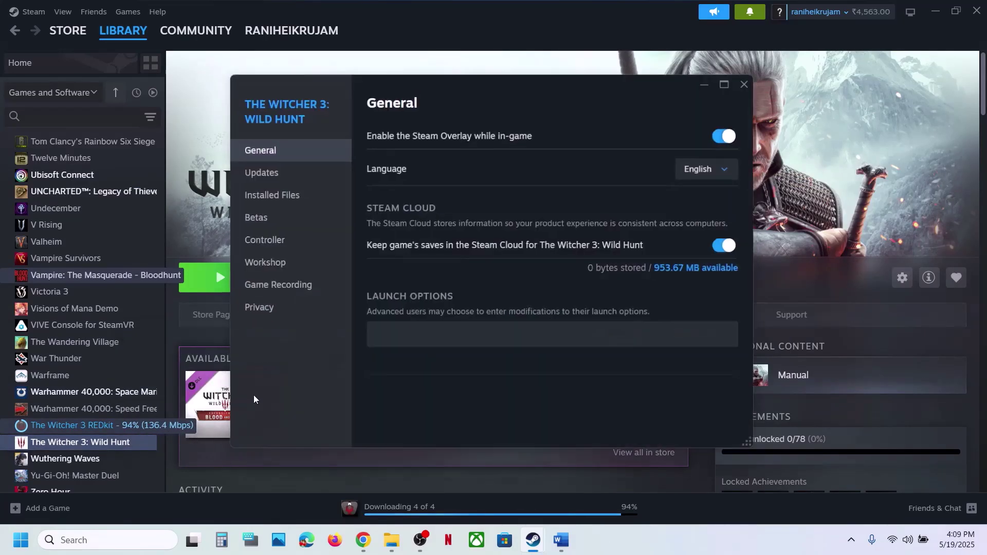
{"action": "left_click", "coordinate": [375, 339]}
{"action": "type", "text": "-dx11"}
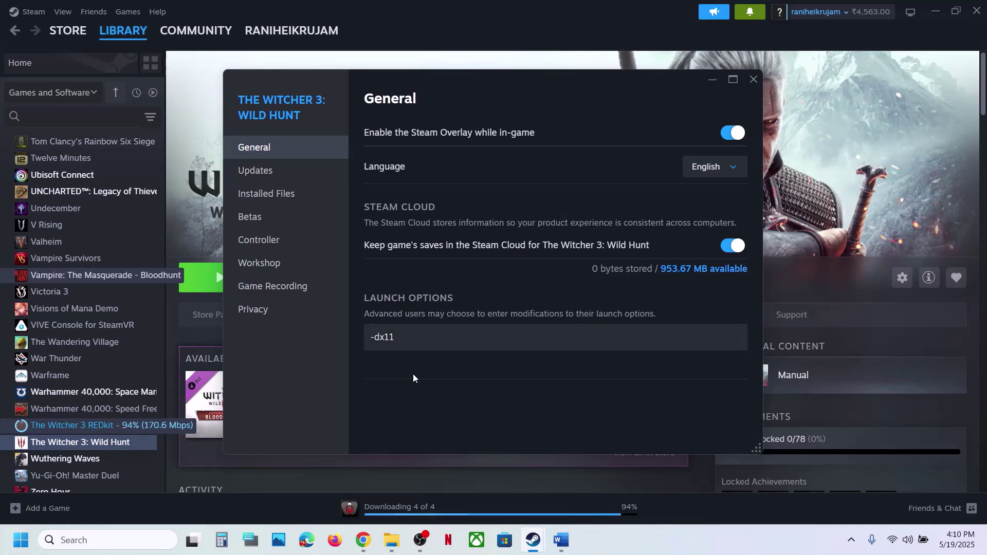
Step: Try -dx12 as the launch option instead, clear the launch options, and close the game's properties
{"action": "left_click_drag", "start_coordinate": [411, 338], "coordinate": [303, 348]}
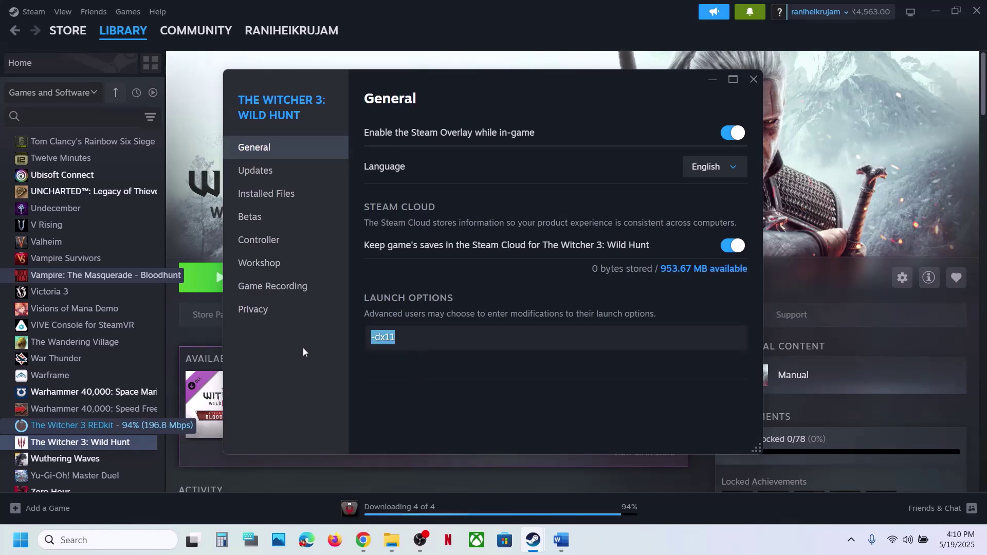
{"action": "type", "text": "-dx12"}
{"action": "left_click_drag", "start_coordinate": [434, 338], "coordinate": [345, 340]}
{"action": "key", "text": "BackSpace"}
{"action": "left_click", "coordinate": [759, 73]}
Step: Switch to the Word document and highlight the Step 12 instructions on not overclocking, closing MSI Afterburner/Rivatuner, and disabling the Steam overlay
{"action": "left_click", "coordinate": [549, 498]}
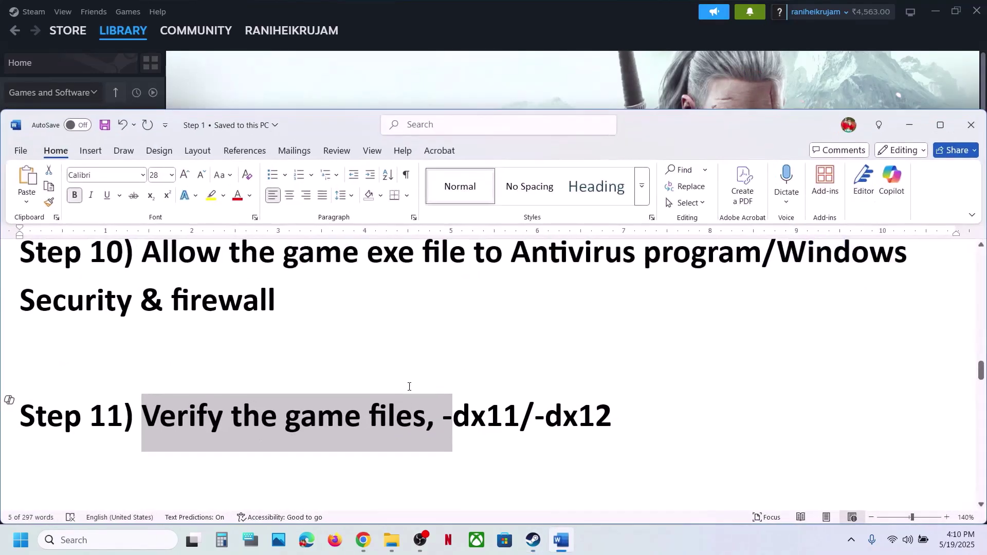
{"action": "scroll", "coordinate": [407, 383], "scroll_direction": "down", "scroll_amount": 3}
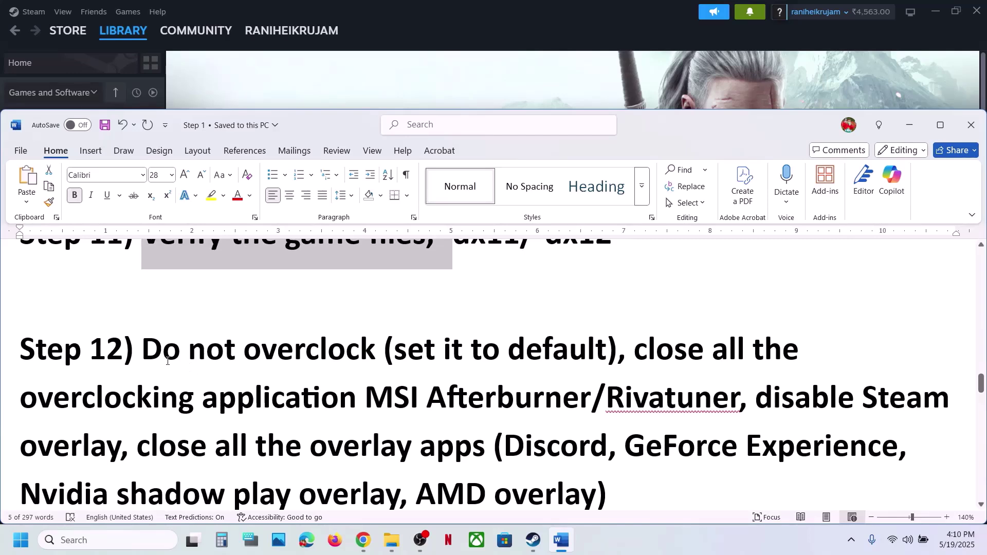
{"action": "left_click_drag", "start_coordinate": [167, 362], "coordinate": [274, 366]}
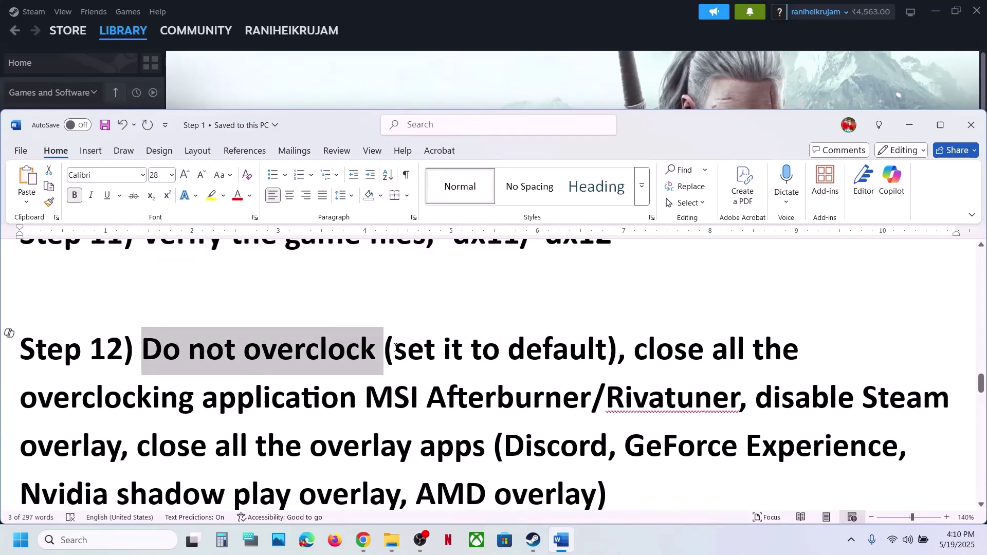
{"action": "left_click_drag", "start_coordinate": [392, 347], "coordinate": [539, 351]}
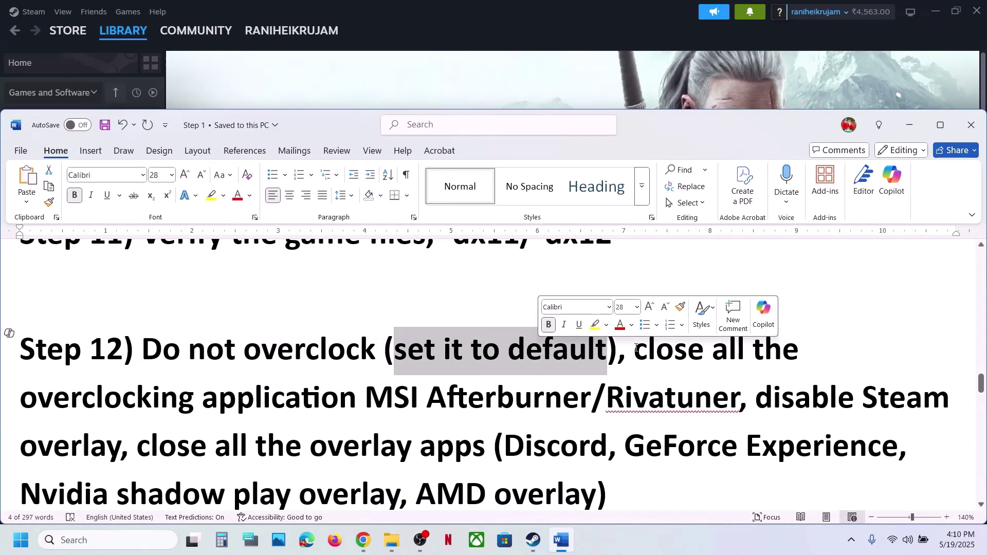
{"action": "left_click_drag", "start_coordinate": [636, 348], "coordinate": [704, 392]}
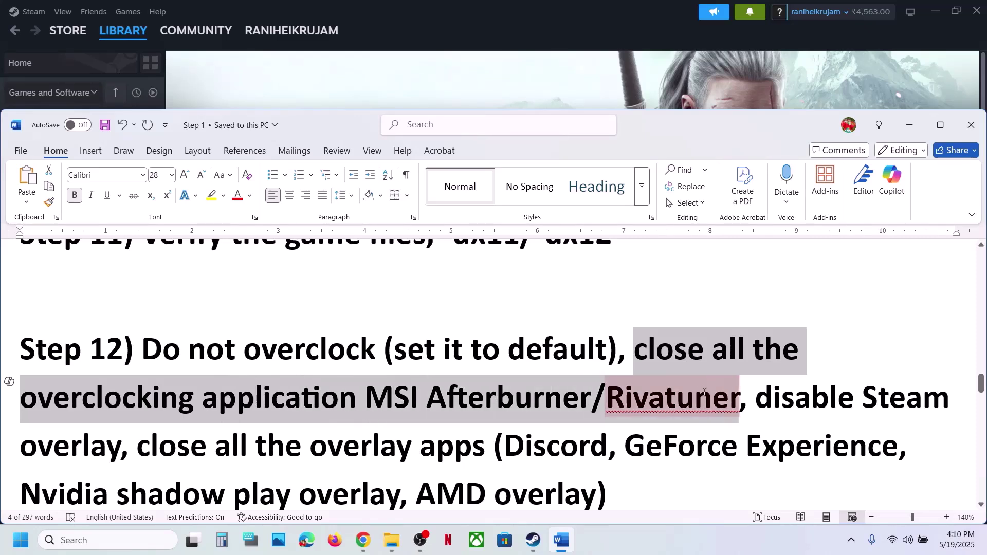
{"action": "left_click", "coordinate": [635, 350]}
{"action": "left_click_drag", "start_coordinate": [635, 350], "coordinate": [738, 395]}
{"action": "scroll", "coordinate": [652, 411], "scroll_direction": "down", "scroll_amount": 1}
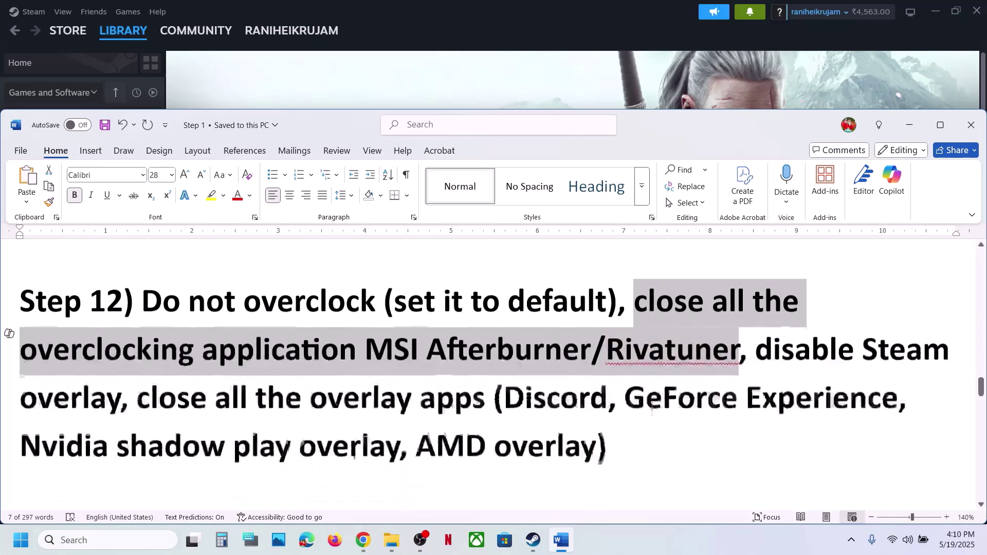
{"action": "left_click_drag", "start_coordinate": [771, 345], "coordinate": [953, 346]}
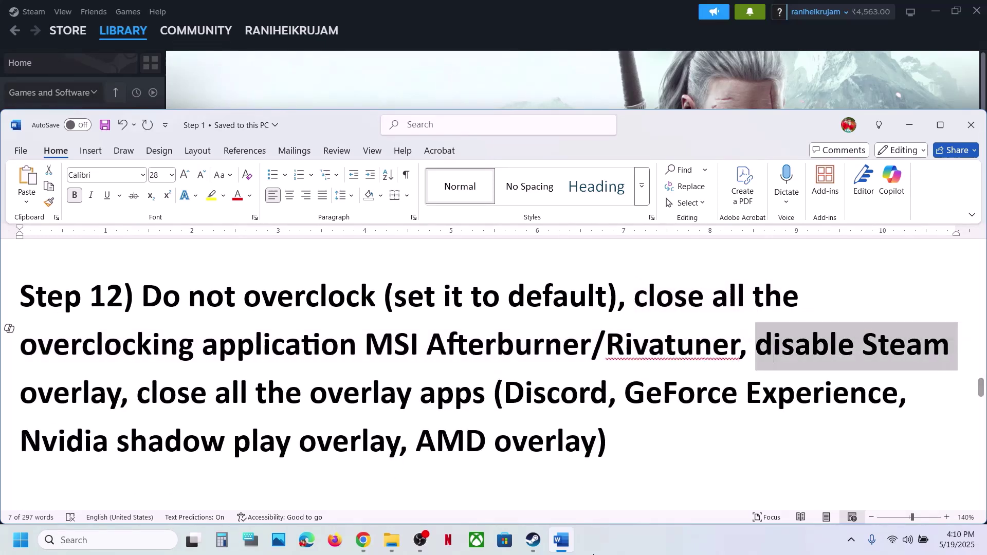
Step: Switch to Steam, turn off the in-game Steam Overlay in the properties of The Witcher 3: Wild Hunt, and close them
{"action": "left_click", "coordinate": [535, 547]}
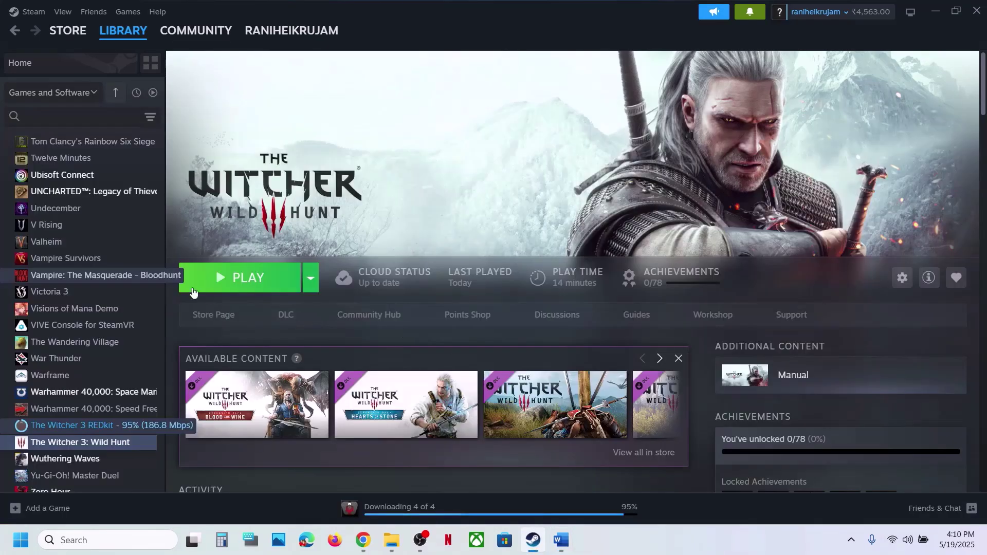
{"action": "right_click", "coordinate": [102, 448]}
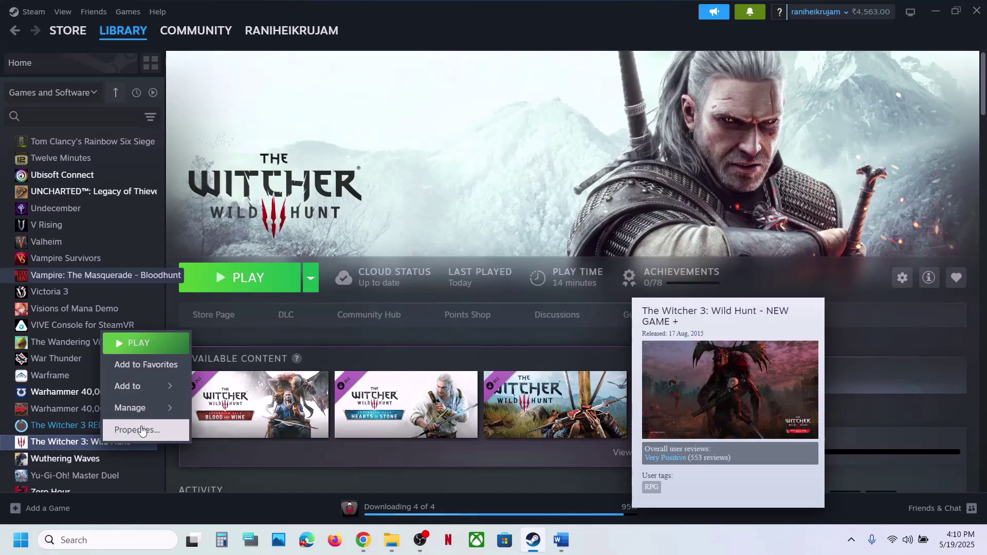
{"action": "left_click", "coordinate": [131, 431]}
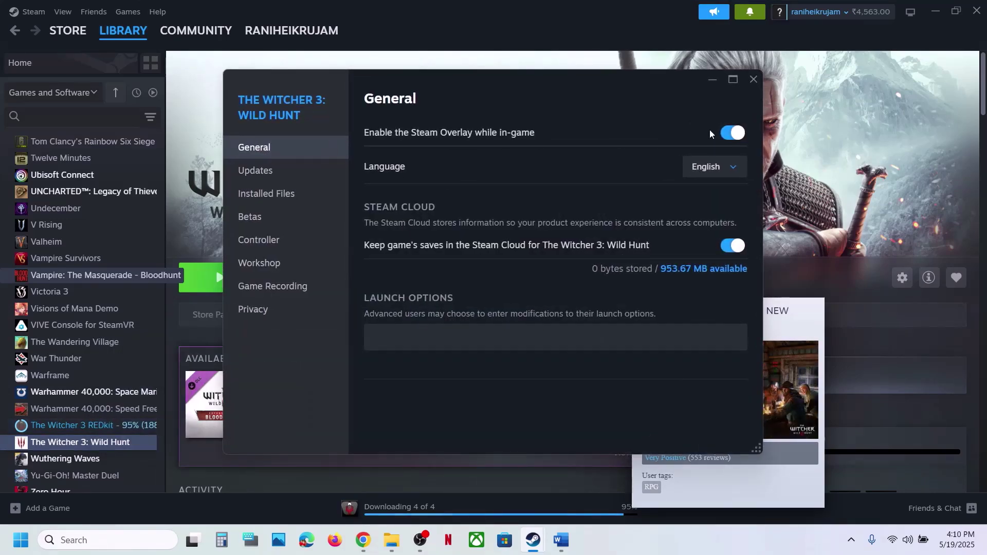
{"action": "left_click", "coordinate": [730, 132]}
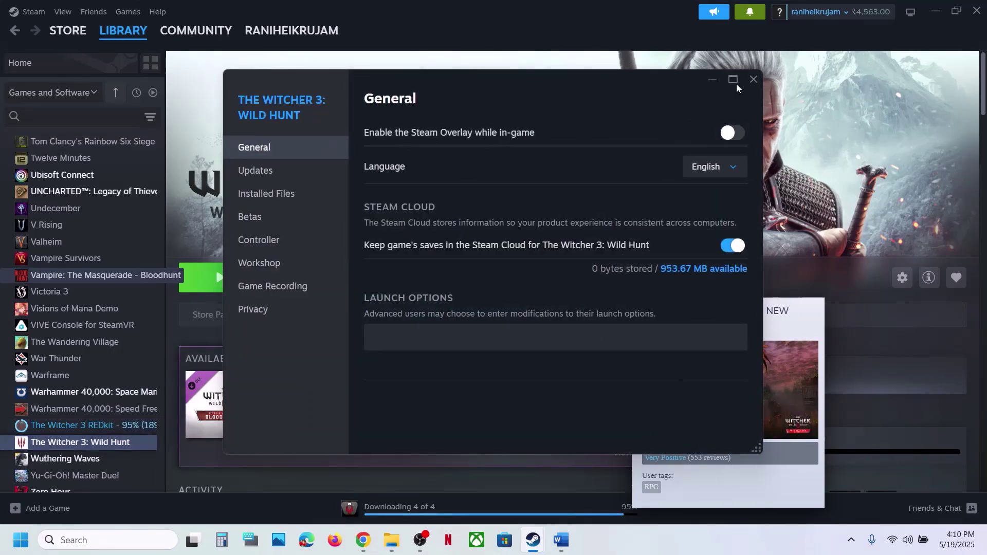
{"action": "left_click", "coordinate": [754, 79]}
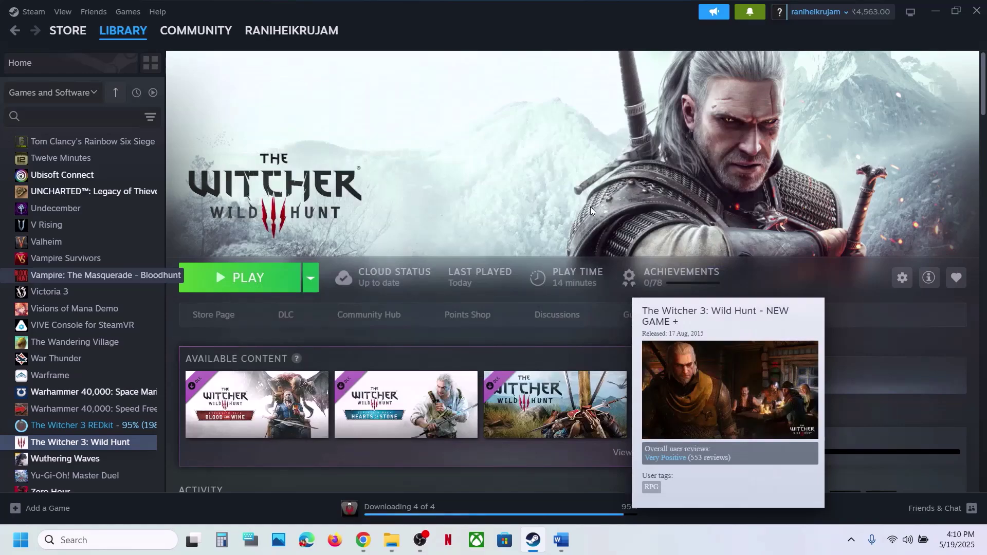
{"action": "scroll", "coordinate": [446, 363], "scroll_direction": "down", "scroll_amount": 4}
{"action": "scroll", "coordinate": [446, 362], "scroll_direction": "up", "scroll_amount": 4}
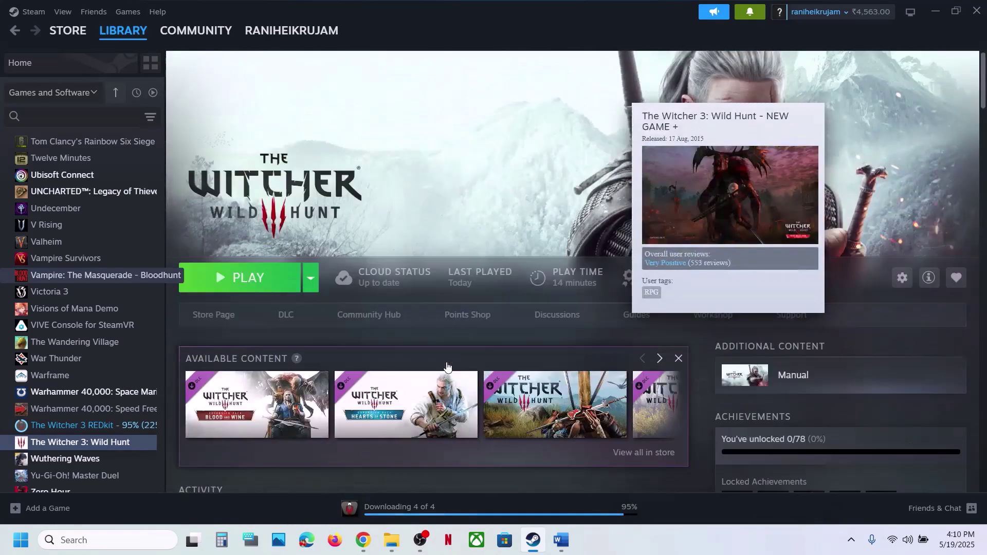
Step: Switch to the Word document and highlight the Step 12 instruction to close overlay apps, including Discord and GeForce Experience
{"action": "left_click", "coordinate": [563, 546]}
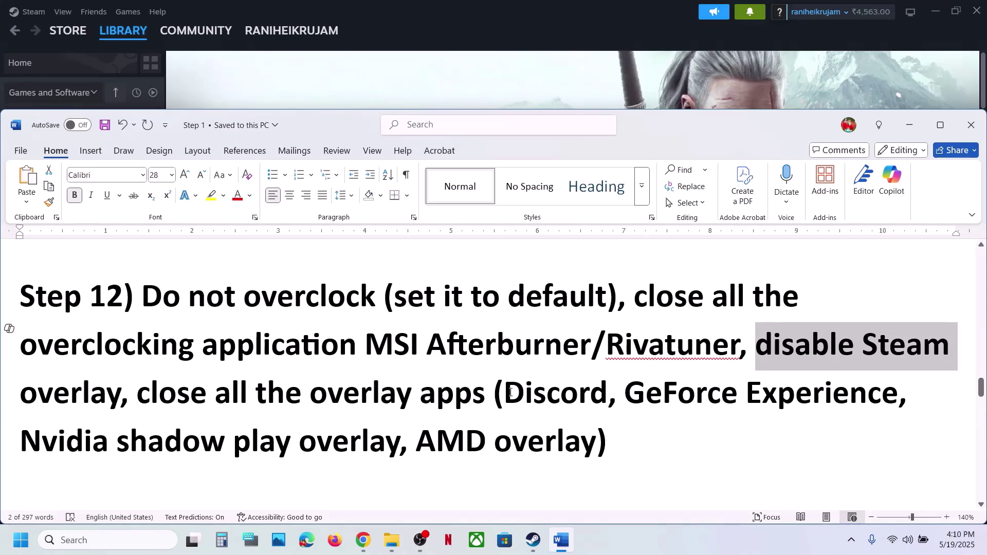
{"action": "left_click_drag", "start_coordinate": [506, 392], "coordinate": [590, 401]}
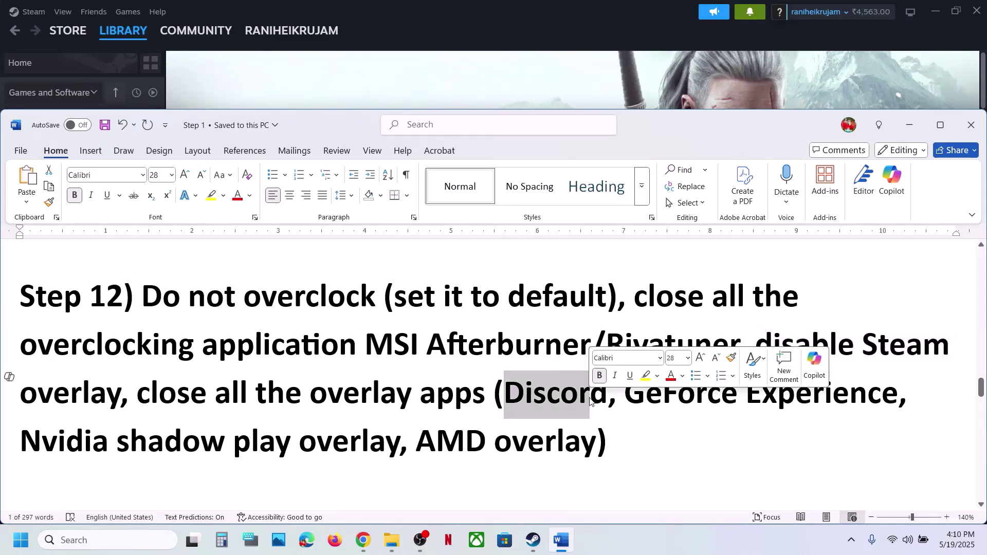
{"action": "double_click", "coordinate": [633, 397]}
{"action": "left_click", "coordinate": [898, 395], "text": "shift"}
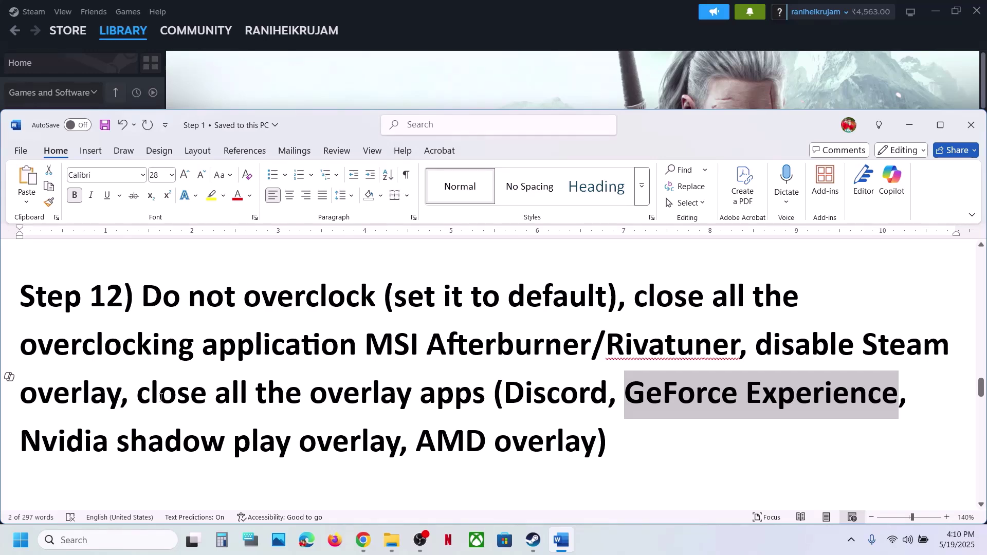
{"action": "left_click_drag", "start_coordinate": [144, 399], "coordinate": [485, 398]}
Step: Highlight the Step 13 instruction to perform a clean graphics driver installation, along with its NVIDIA and AMD links
{"action": "scroll", "coordinate": [445, 391], "scroll_direction": "down", "scroll_amount": 5}
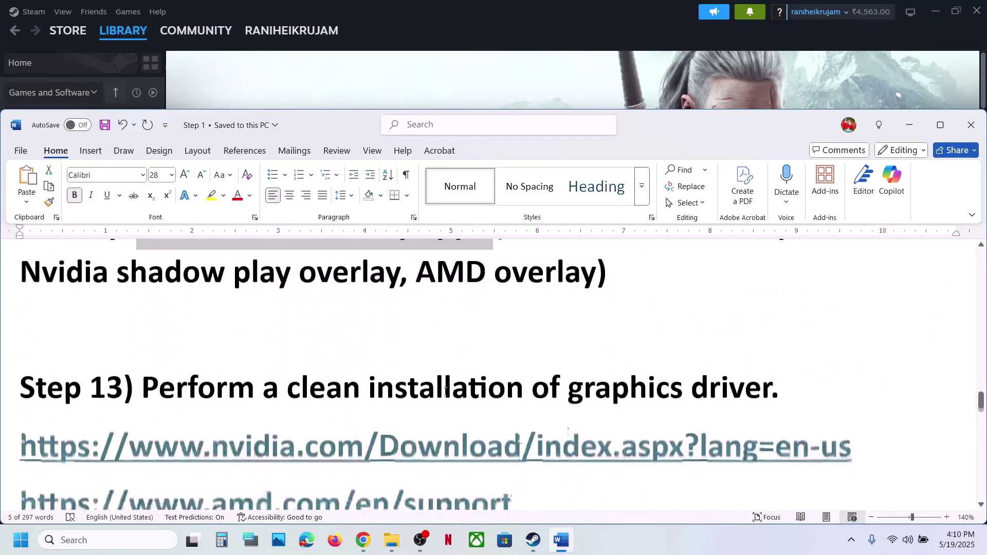
{"action": "left_click_drag", "start_coordinate": [191, 318], "coordinate": [761, 321]}
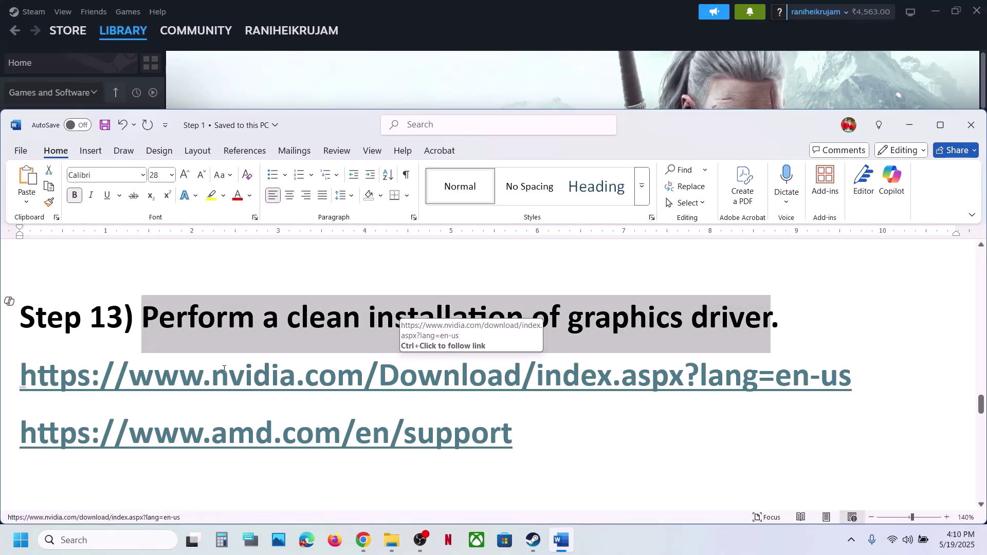
{"action": "left_click_drag", "start_coordinate": [224, 369], "coordinate": [416, 379]}
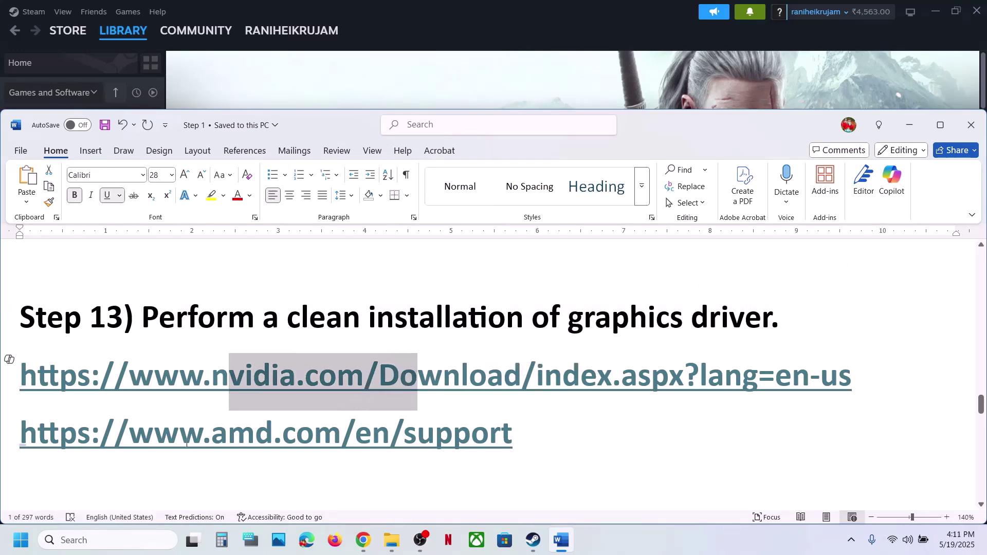
{"action": "left_click_drag", "start_coordinate": [186, 443], "coordinate": [452, 444]}
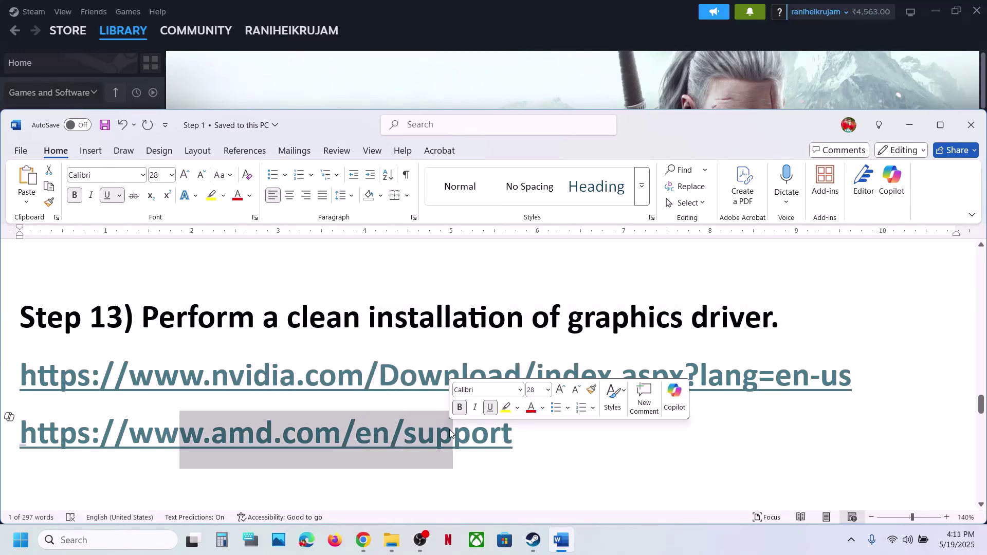
Step: Switch to the NVIDIA drivers page in Chrome and search for the GeForce RTX 3050 Laptop GPU driver with Windows 11 selected
{"action": "left_click", "coordinate": [643, 552]}
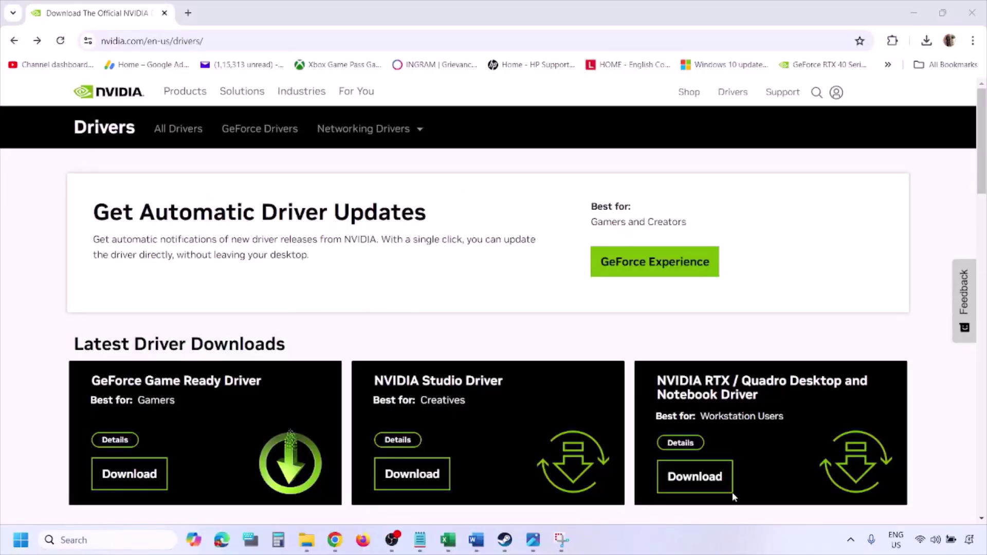
{"action": "scroll", "coordinate": [231, 314], "scroll_direction": "down", "scroll_amount": 8}
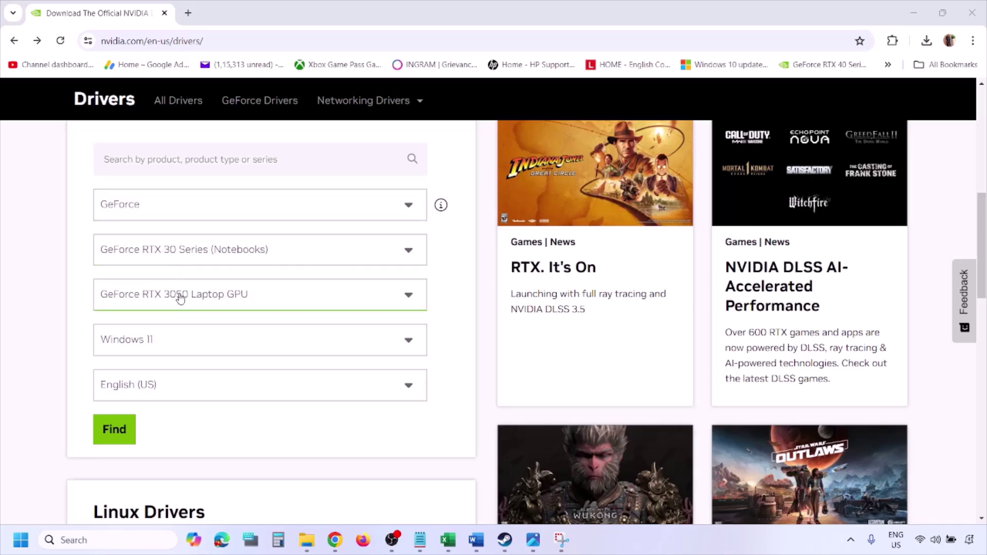
{"action": "left_click", "coordinate": [162, 342]}
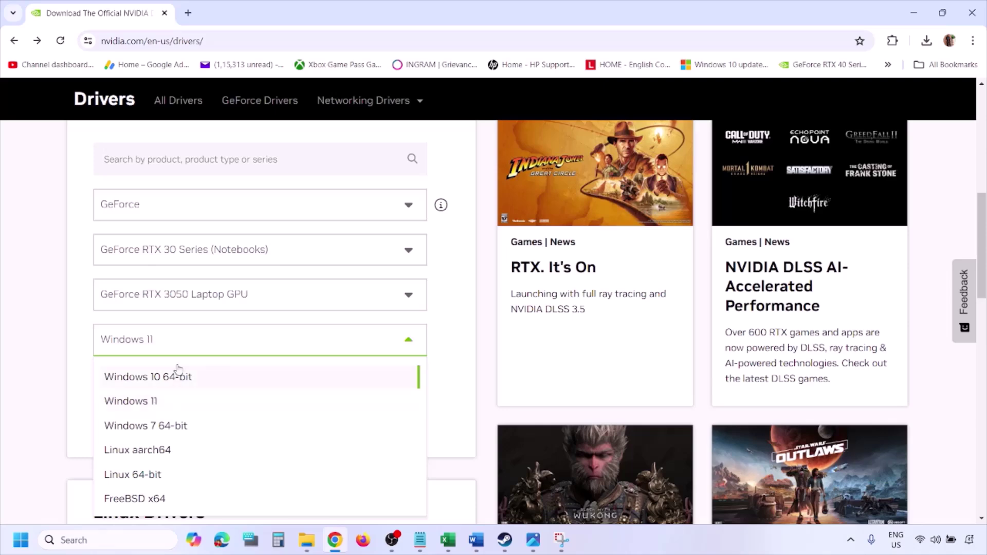
{"action": "left_click", "coordinate": [141, 402]}
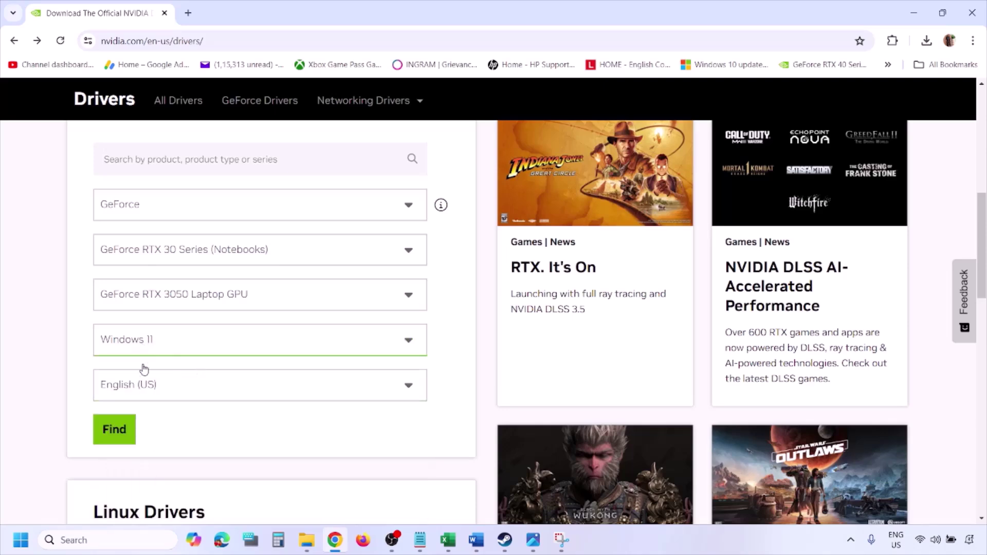
{"action": "left_click", "coordinate": [117, 433]}
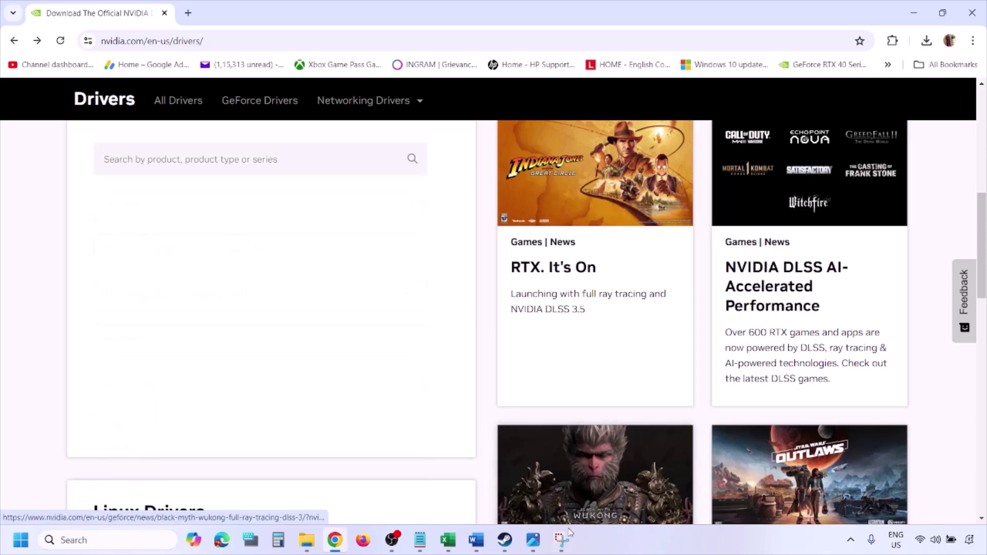
Step: Switch to Photos and go through 1.png to 5.png, covering the Game Ready Driver download and the custom clean installation options
{"action": "left_click", "coordinate": [534, 544]}
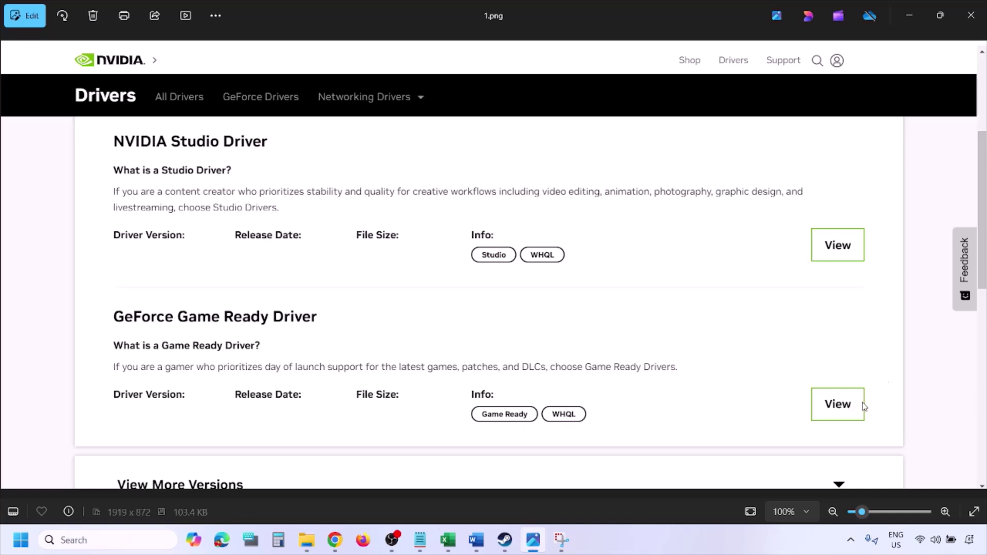
{"action": "key", "text": "Right"}
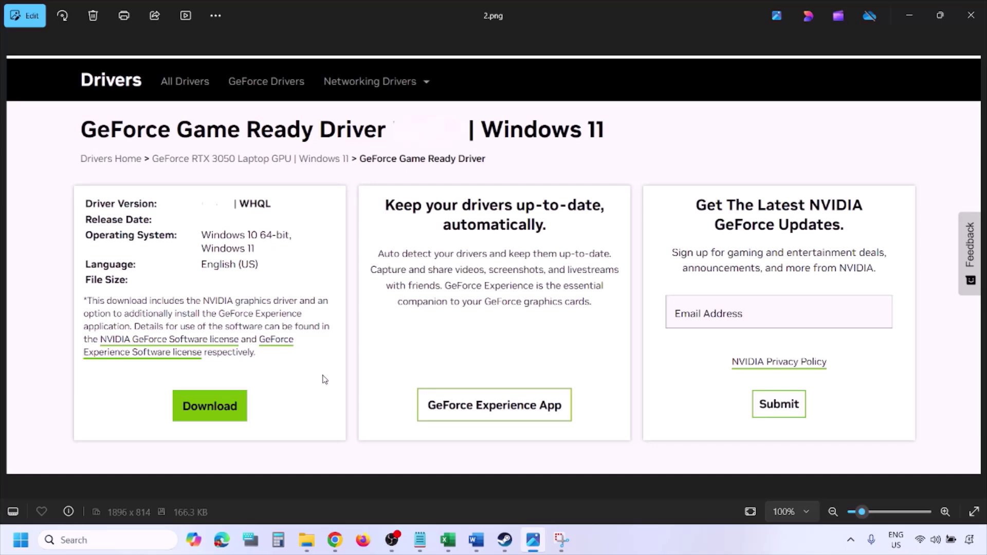
{"action": "key", "text": "Right"}
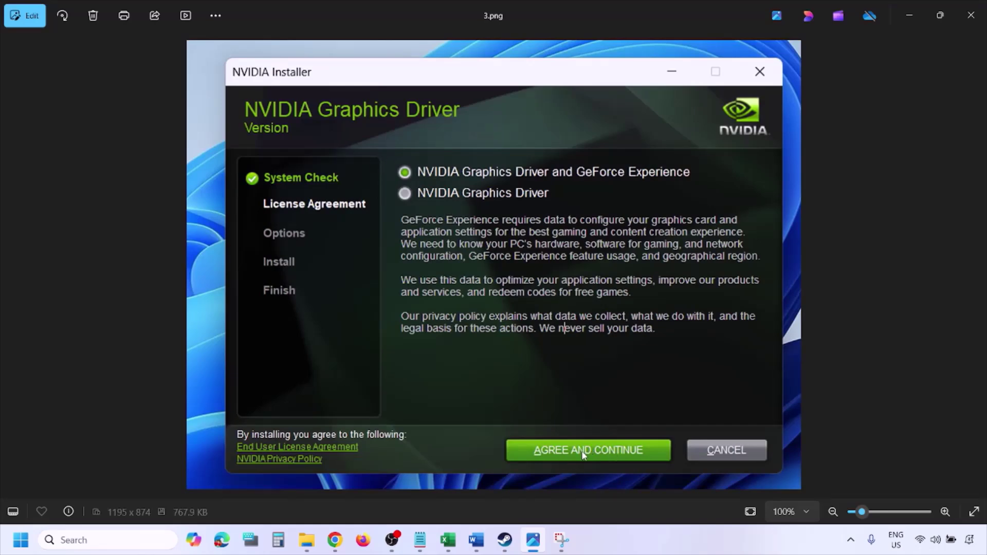
{"action": "key", "text": "Right"}
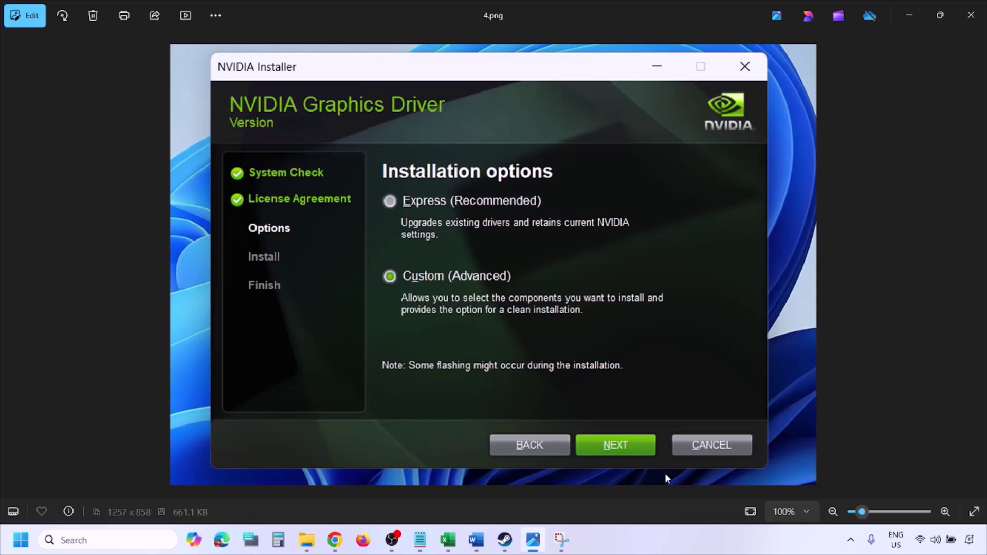
{"action": "key", "text": "Right"}
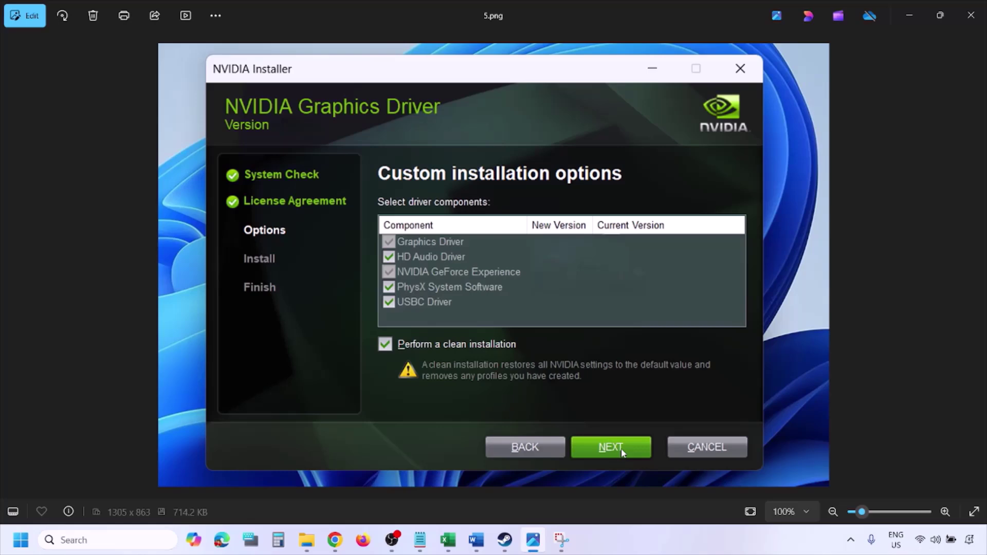
Step: Open the Windows power options to restart the computer
{"action": "left_click", "coordinate": [21, 539]}
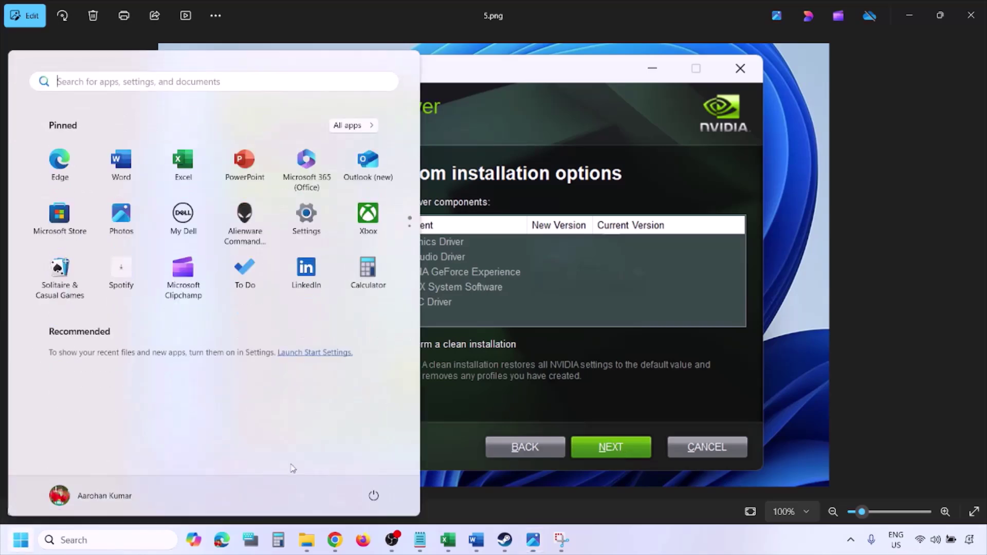
{"action": "left_click", "coordinate": [373, 495]}
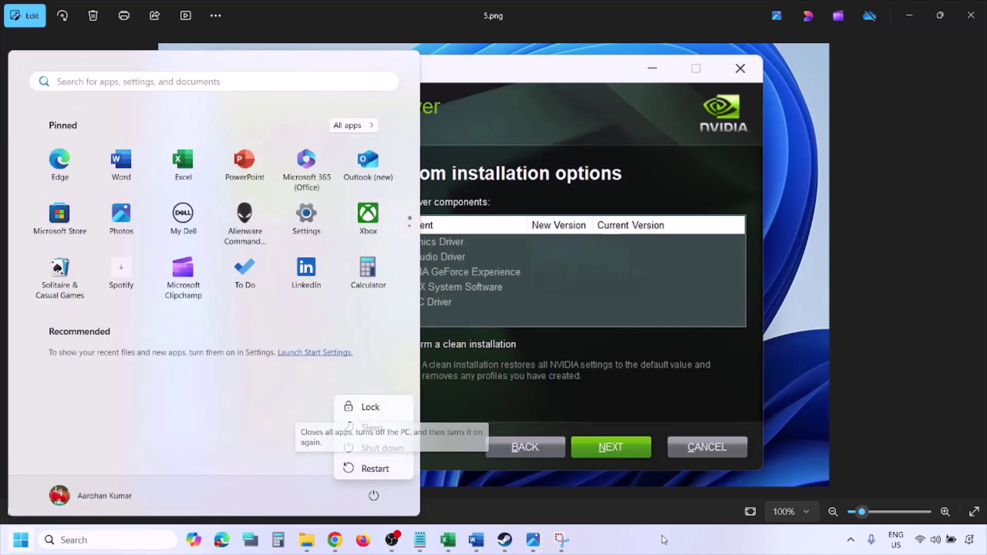
{"action": "left_click", "coordinate": [373, 468]}
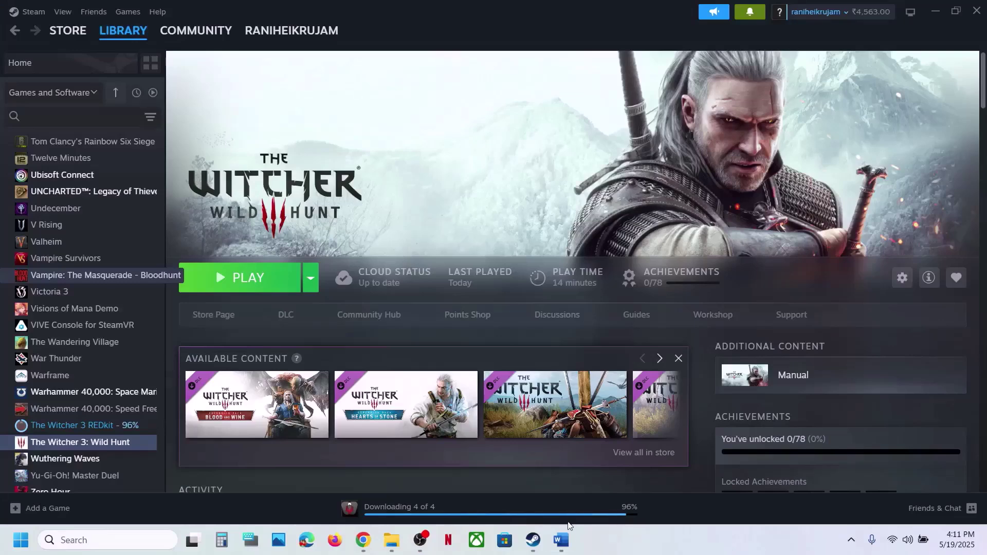
Step: Switch to the Word document and highlight the AMD support link under Step 13
{"action": "left_click", "coordinate": [565, 540]}
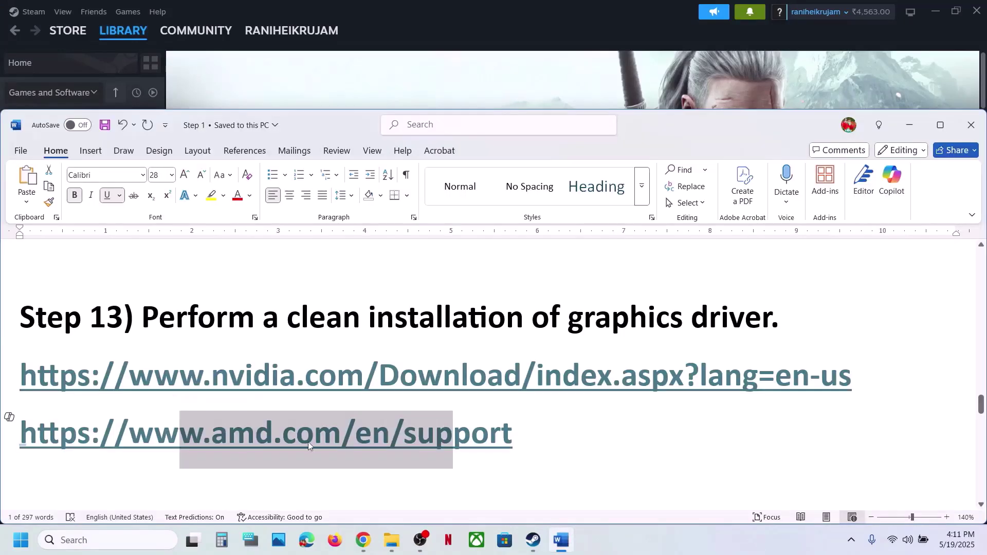
{"action": "left_click", "coordinate": [78, 438]}
{"action": "left_click_drag", "start_coordinate": [59, 437], "coordinate": [501, 432]}
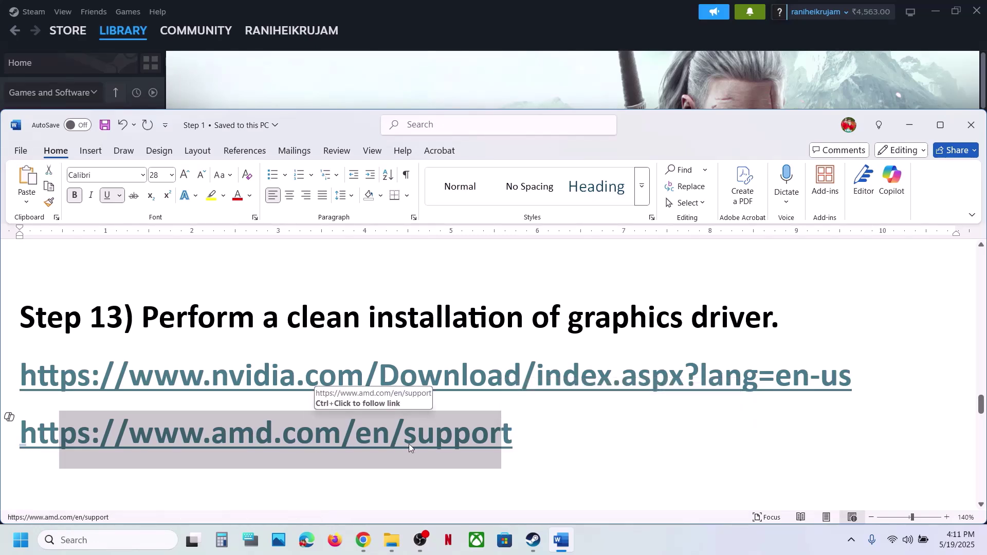
Step: Correct the Step 14 heading in the document to read "Run the game on dedicated graphics card"
{"action": "scroll", "coordinate": [410, 444], "scroll_direction": "down", "scroll_amount": 3}
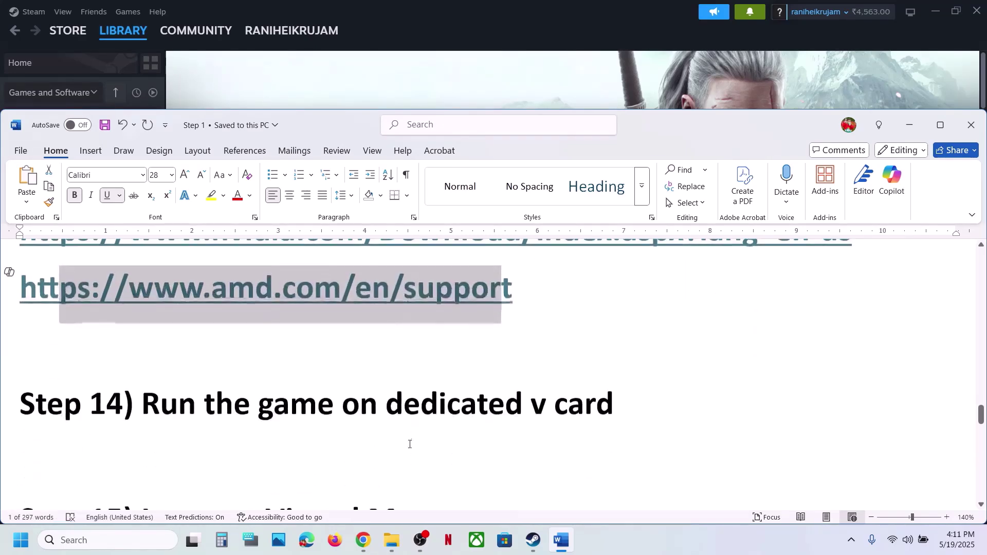
{"action": "left_click", "coordinate": [547, 391]}
{"action": "key", "text": "BackSpace"}
{"action": "type", "text": "gra"}
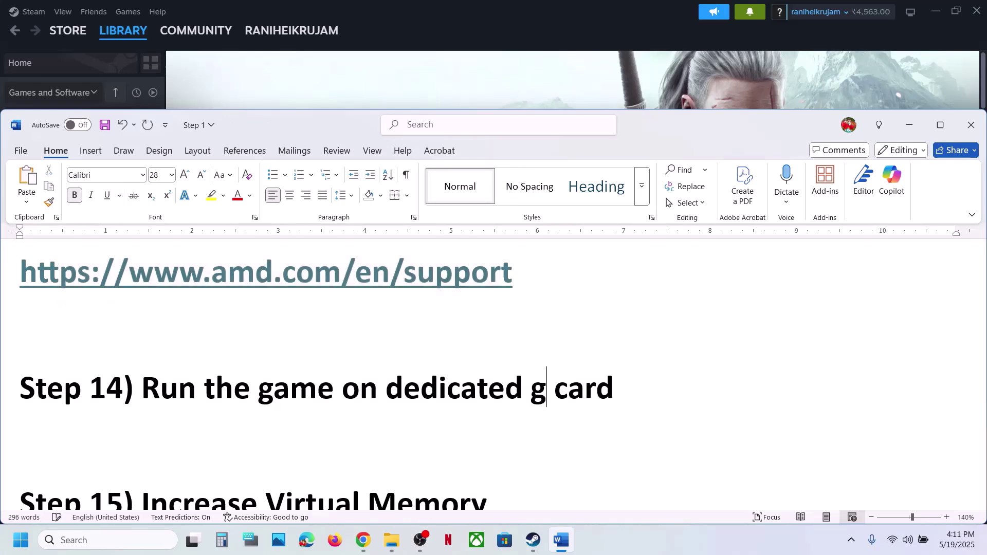
{"action": "type", "text": "phics"}
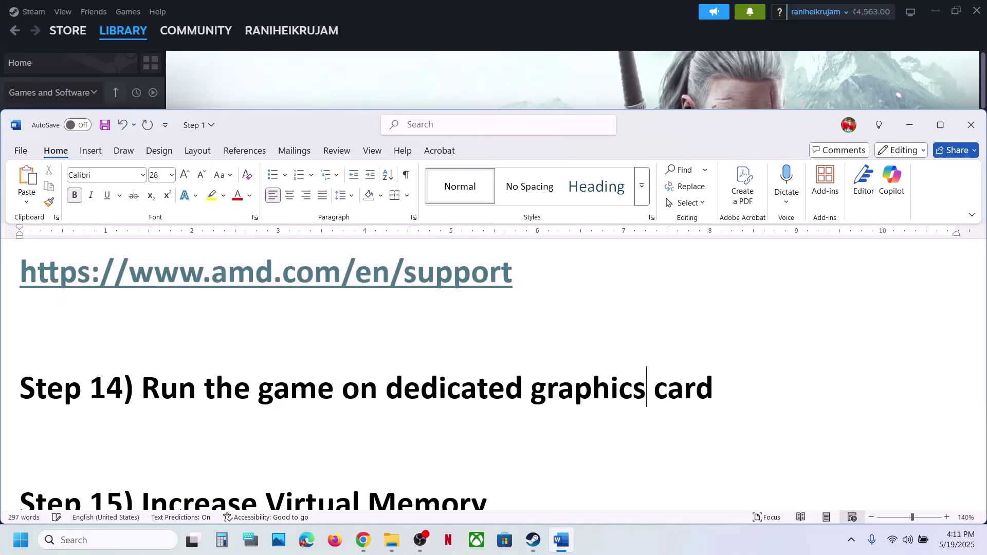
Step: Copy the word "graphics" from the Step 14 heading, search Windows for it and open Graphics settings
{"action": "triple_click", "coordinate": [572, 396]}
{"action": "double_click", "coordinate": [572, 396]}
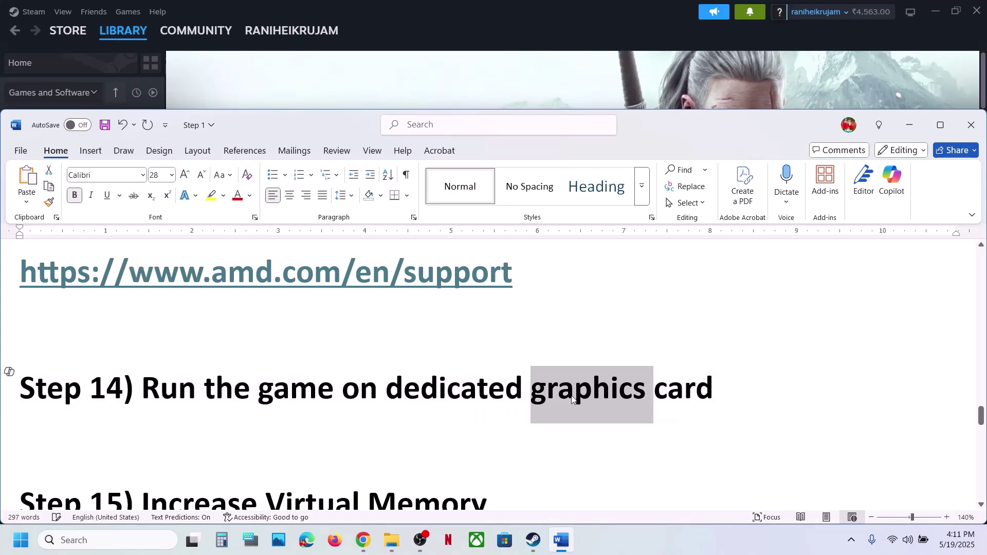
{"action": "key", "text": "ctrl+c"}
{"action": "left_click", "coordinate": [139, 540]}
{"action": "key", "text": "ctrl+v"}
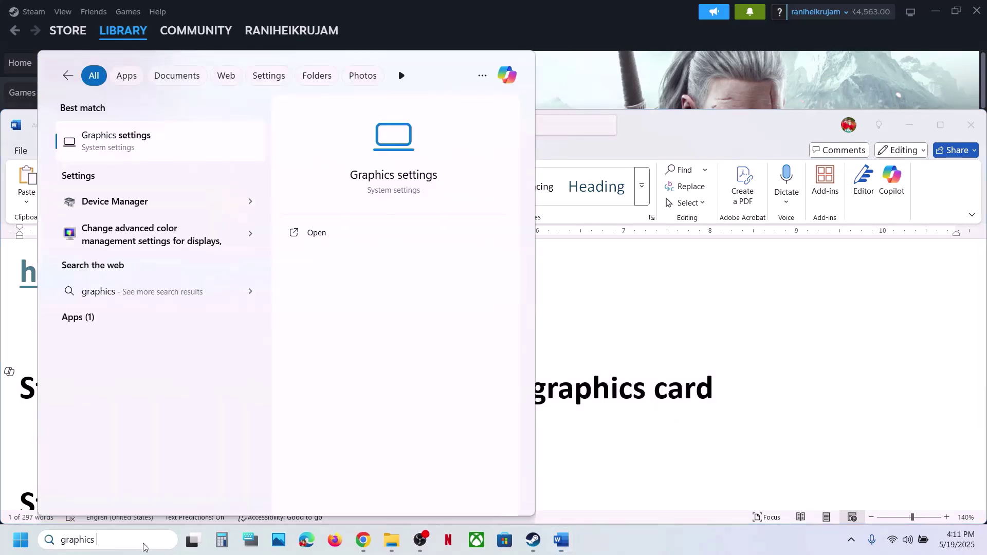
{"action": "left_click", "coordinate": [157, 152]}
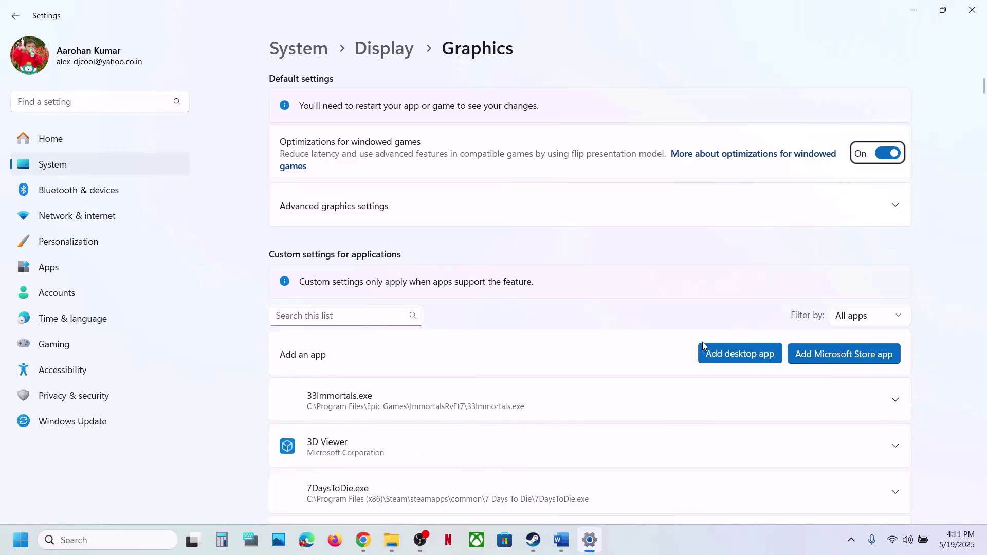
Step: Add the witcher3 application from steamapps\common\The Witcher 3\bin\x64 as a desktop app in the custom graphics settings
{"action": "left_click", "coordinate": [713, 354]}
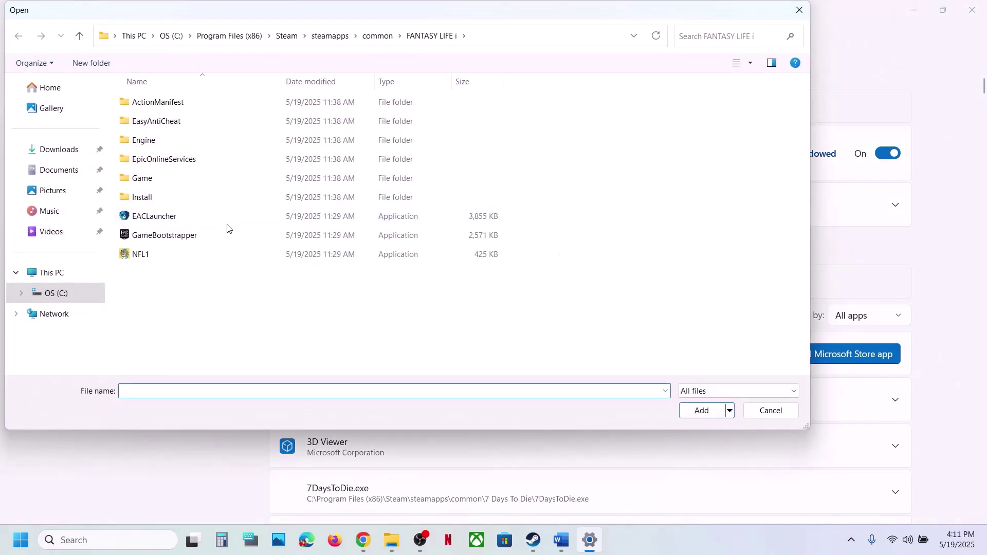
{"action": "left_click", "coordinate": [365, 37]}
{"action": "double_click", "coordinate": [169, 197]}
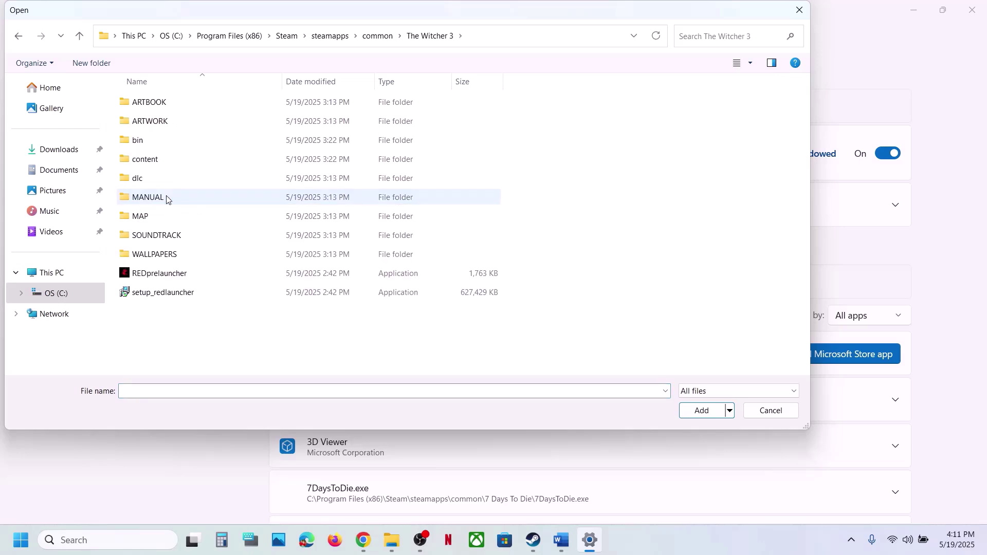
{"action": "left_click", "coordinate": [163, 269]}
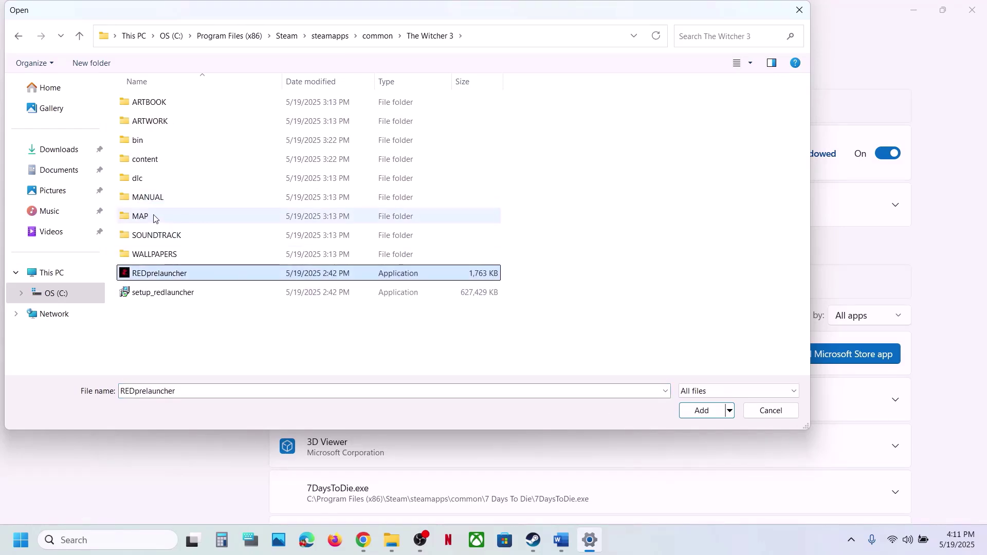
{"action": "double_click", "coordinate": [130, 138]}
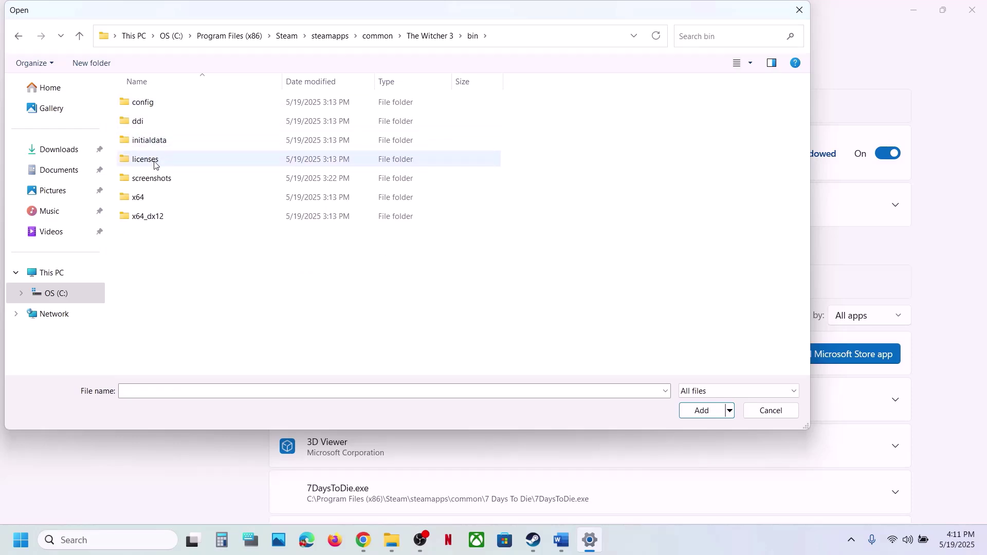
{"action": "double_click", "coordinate": [148, 126]}
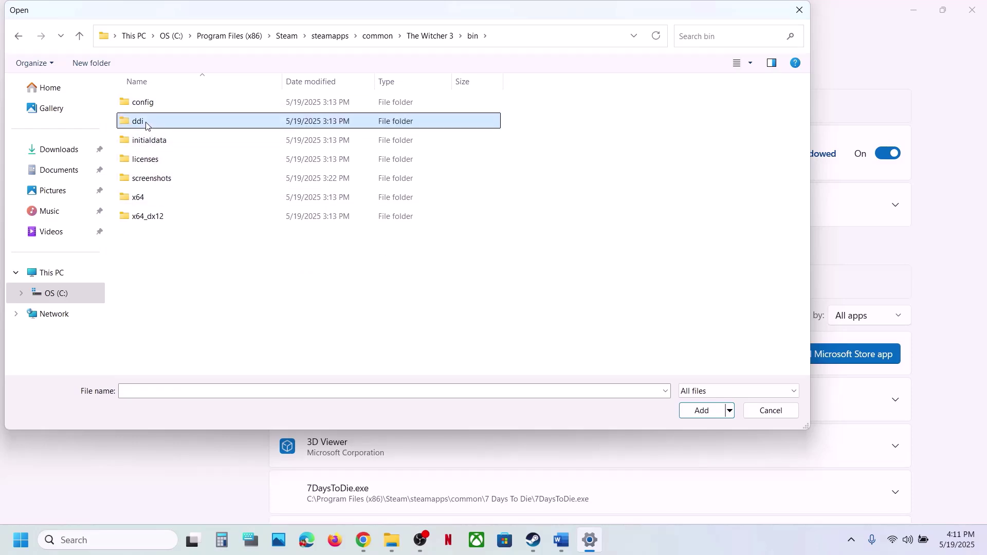
{"action": "left_click", "coordinate": [83, 37]}
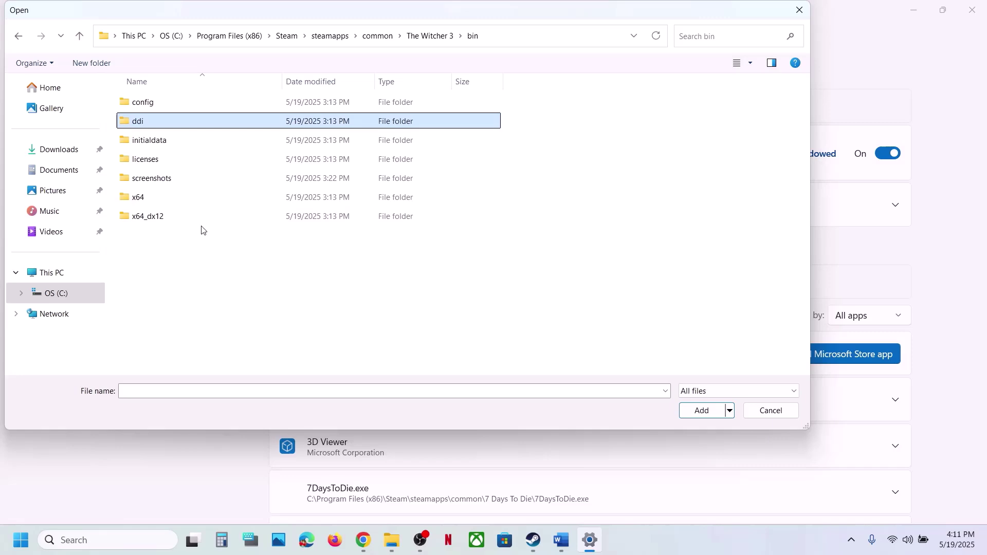
{"action": "double_click", "coordinate": [153, 197]}
{"action": "left_click", "coordinate": [166, 122]}
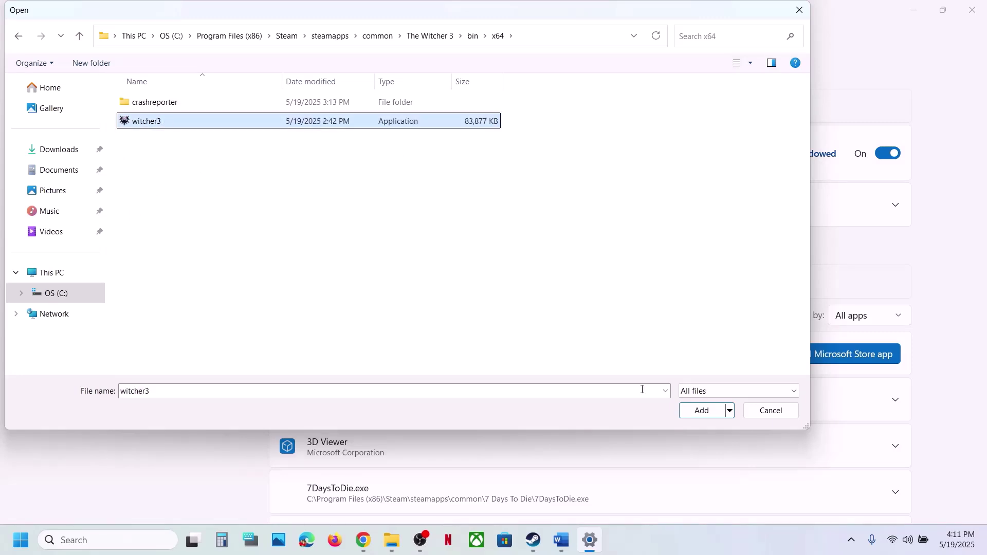
{"action": "left_click", "coordinate": [697, 410]}
Step: Set the GPU preference of the bin\x64 Witcher 3 entry to High Performance (NVIDIA GeForce RTX 3050 Laptop GPU)
{"action": "scroll", "coordinate": [459, 409], "scroll_direction": "down", "scroll_amount": 15}
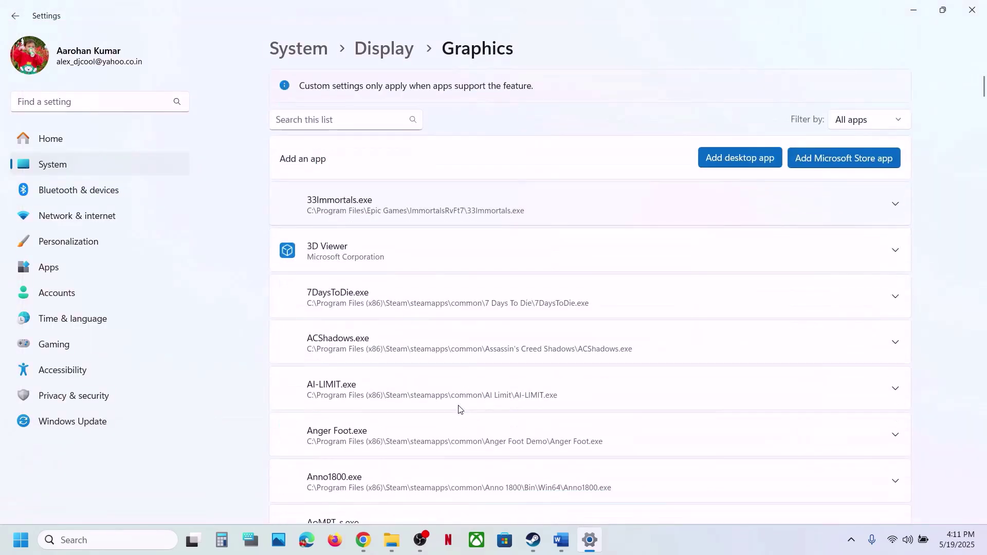
{"action": "scroll", "coordinate": [459, 409], "scroll_direction": "down", "scroll_amount": 18}
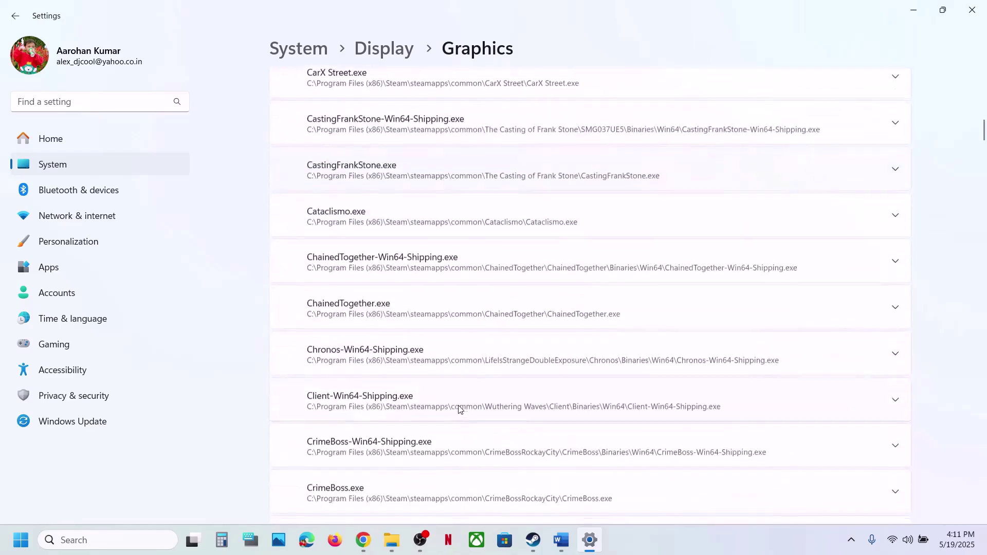
{"action": "scroll", "coordinate": [459, 409], "scroll_direction": "down", "scroll_amount": 10}
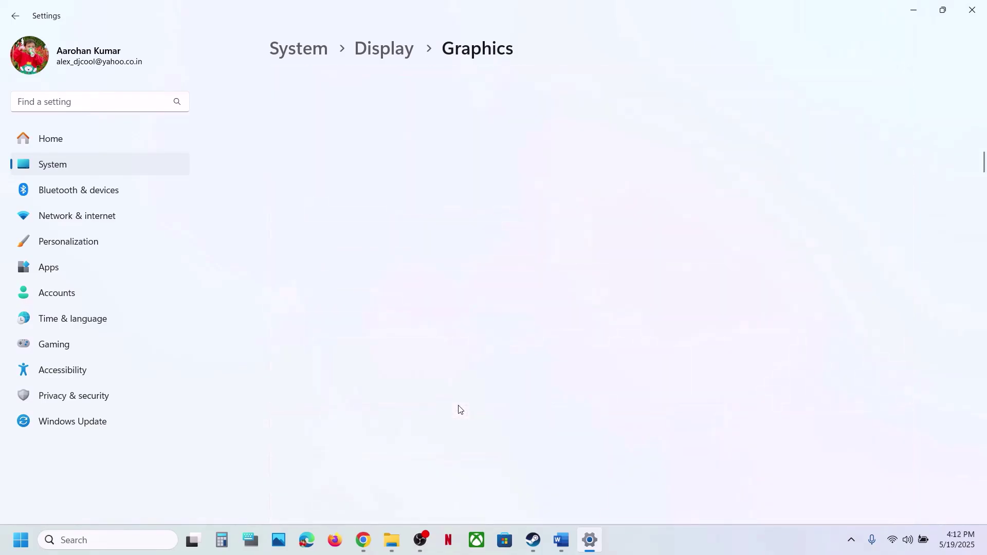
{"action": "scroll", "coordinate": [459, 409], "scroll_direction": "down", "scroll_amount": 20}
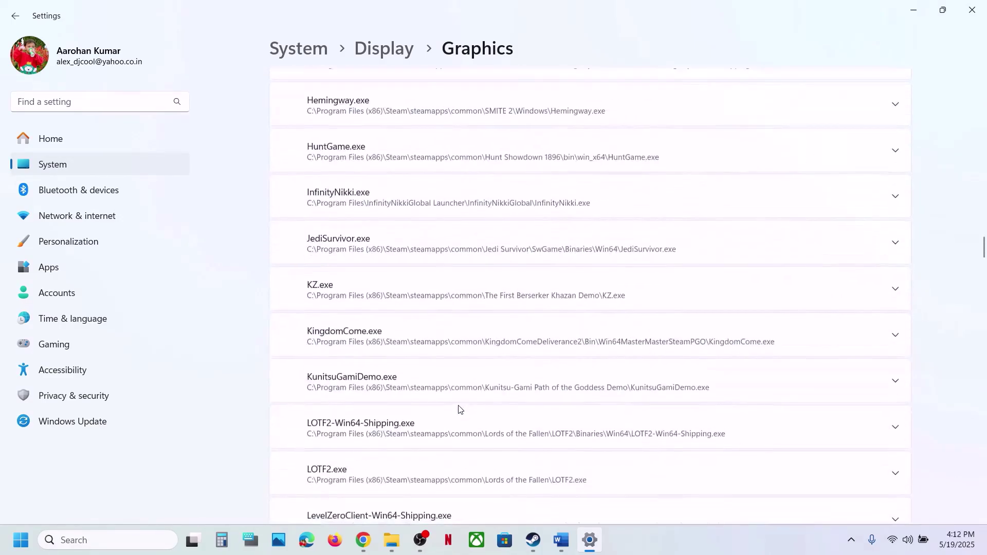
{"action": "scroll", "coordinate": [459, 409], "scroll_direction": "down", "scroll_amount": 20}
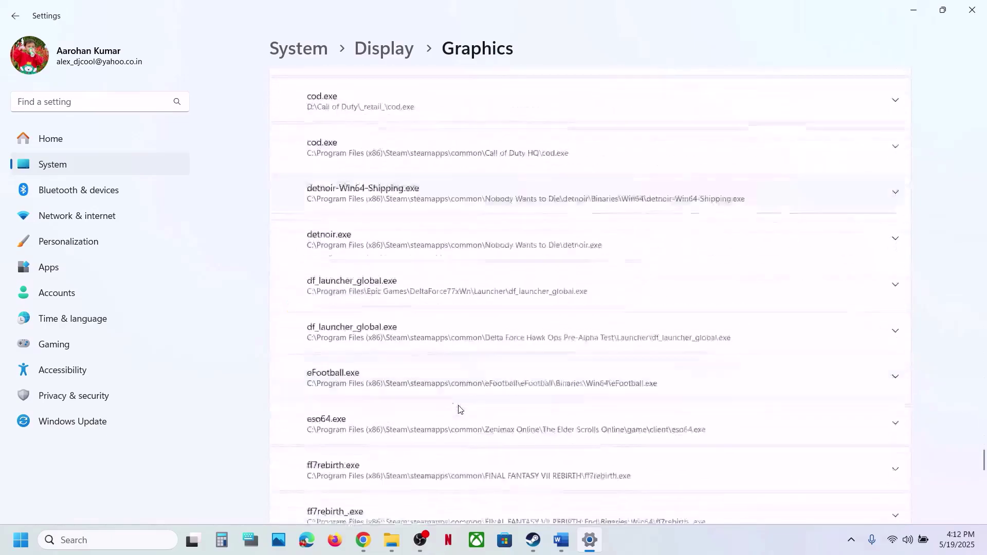
{"action": "scroll", "coordinate": [458, 408], "scroll_direction": "down", "scroll_amount": 20}
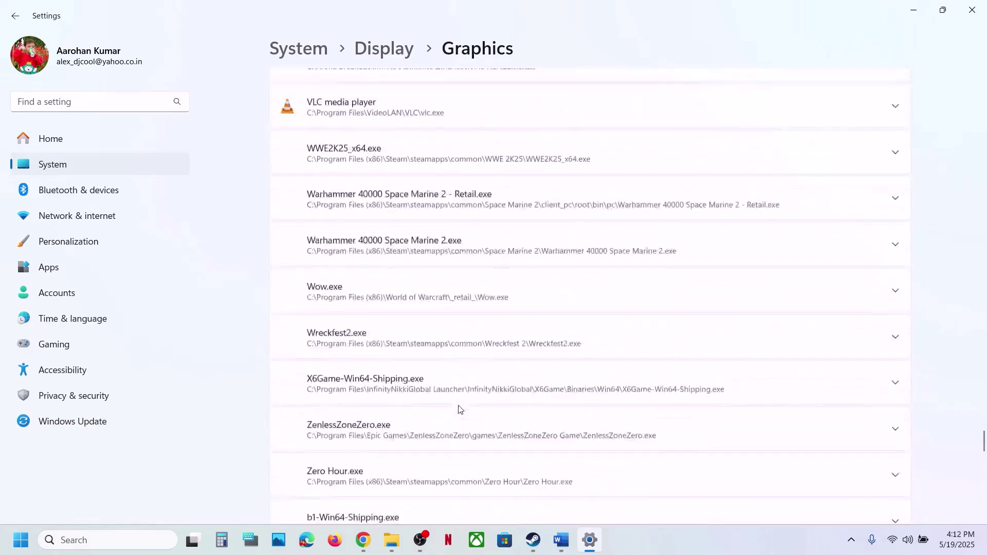
{"action": "scroll", "coordinate": [458, 409], "scroll_direction": "up", "scroll_amount": 7}
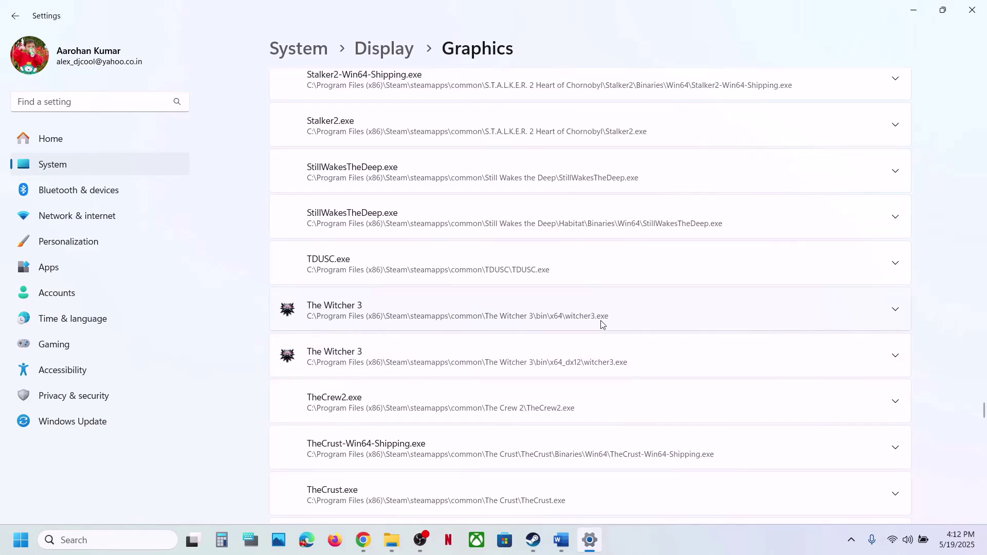
{"action": "left_click", "coordinate": [601, 324]}
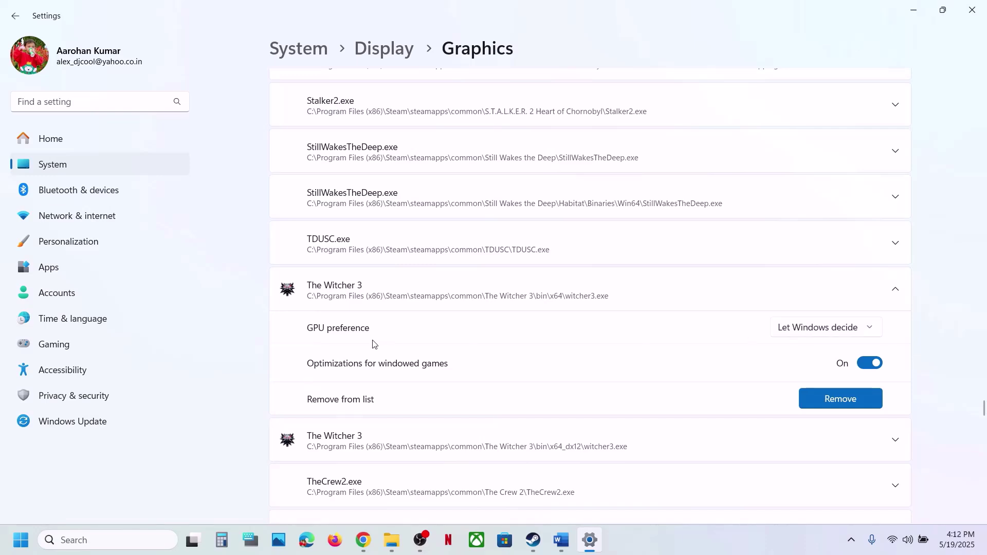
{"action": "left_click", "coordinate": [826, 331]}
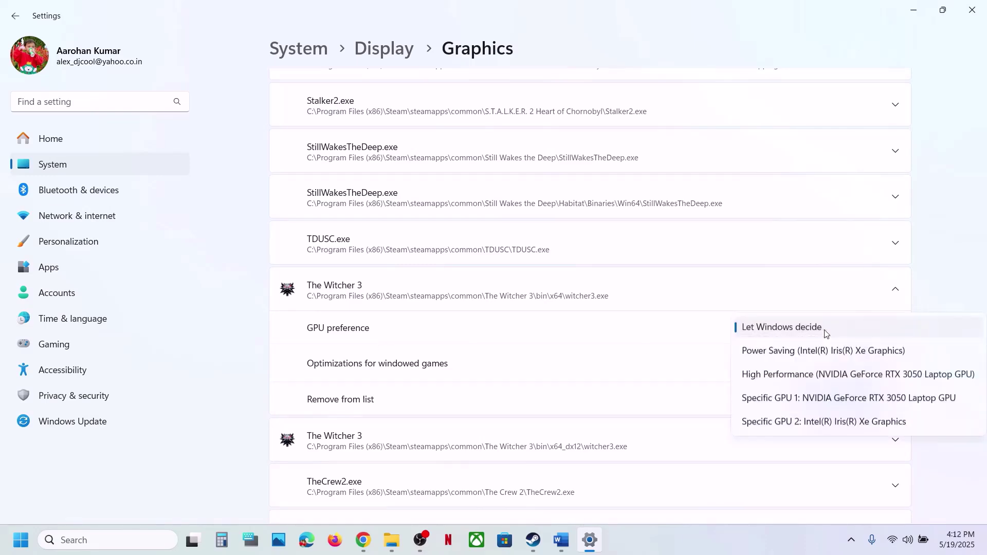
{"action": "left_click", "coordinate": [847, 375]}
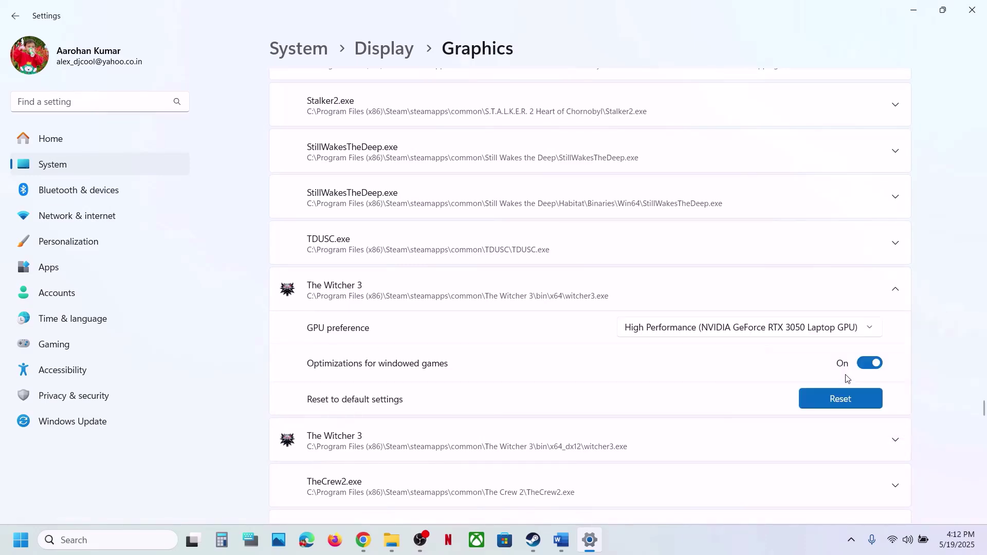
Step: Add the witcher3 application from The Witcher 3\bin\x64_dx12 as another desktop app in the custom graphics settings
{"action": "scroll", "coordinate": [505, 308], "scroll_direction": "up", "scroll_amount": 15}
{"action": "scroll", "coordinate": [504, 308], "scroll_direction": "up", "scroll_amount": 20}
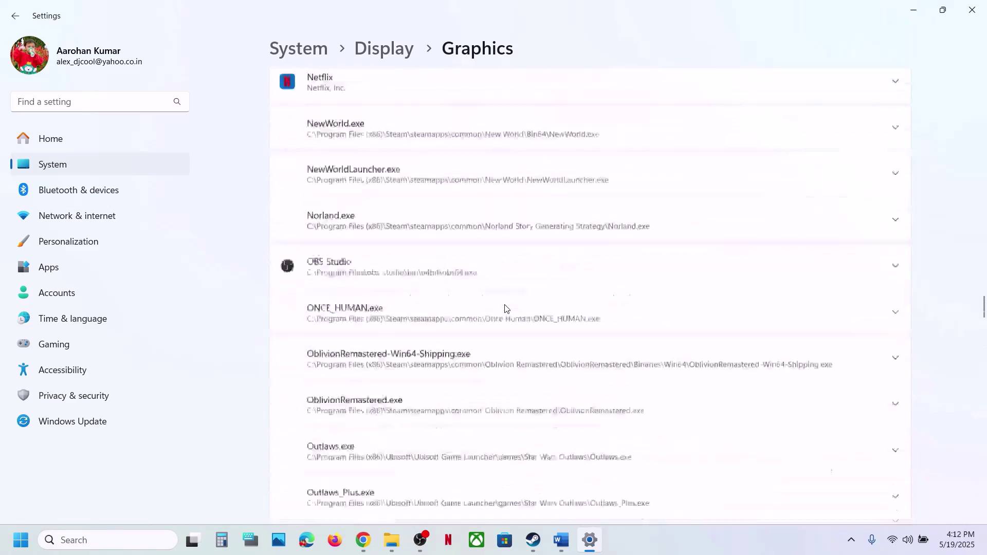
{"action": "scroll", "coordinate": [504, 308], "scroll_direction": "up", "scroll_amount": 5}
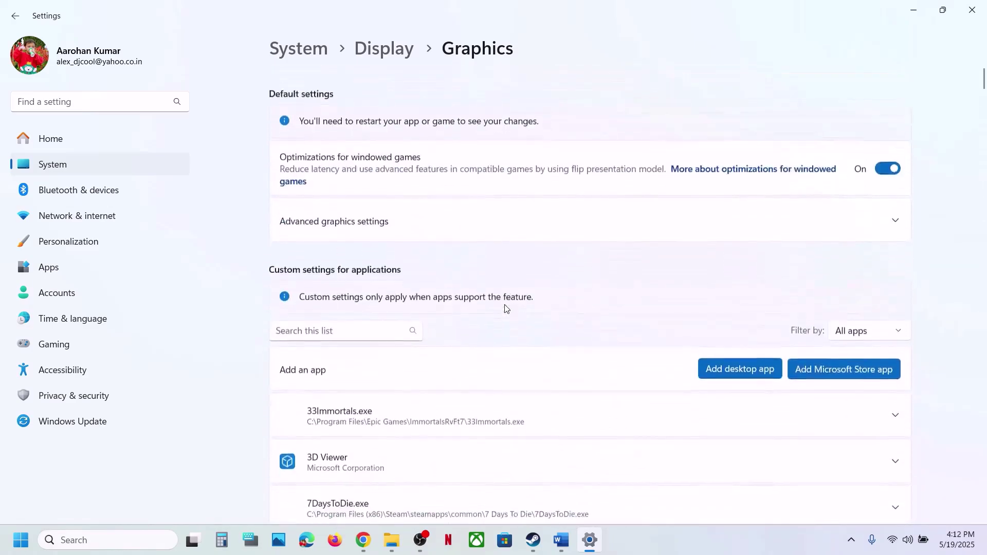
{"action": "left_click", "coordinate": [726, 348]}
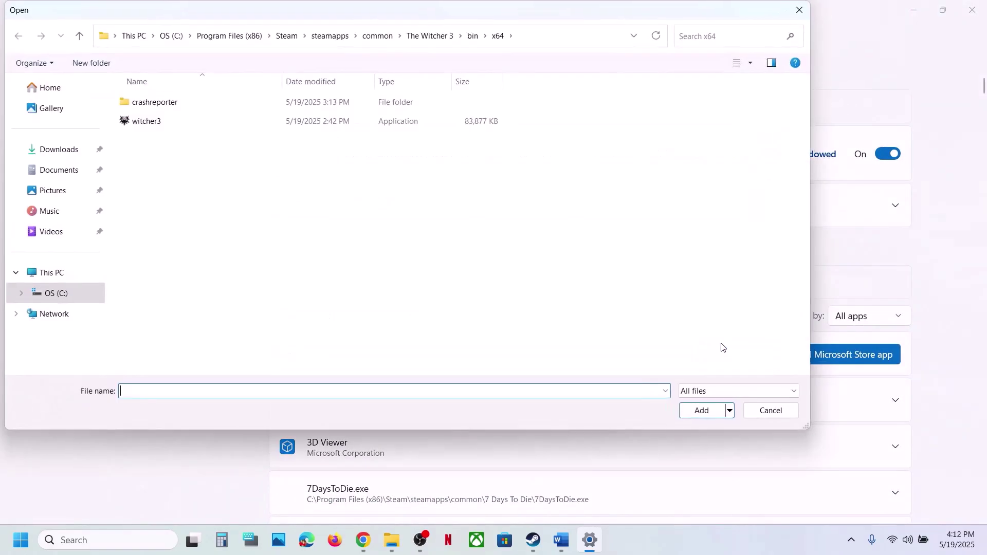
{"action": "left_click", "coordinate": [84, 42]}
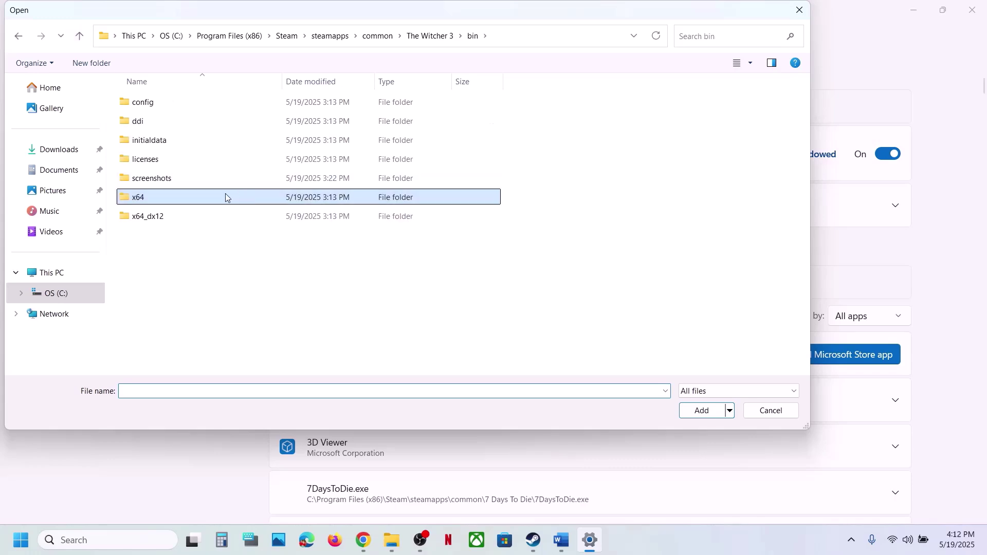
{"action": "double_click", "coordinate": [162, 214]}
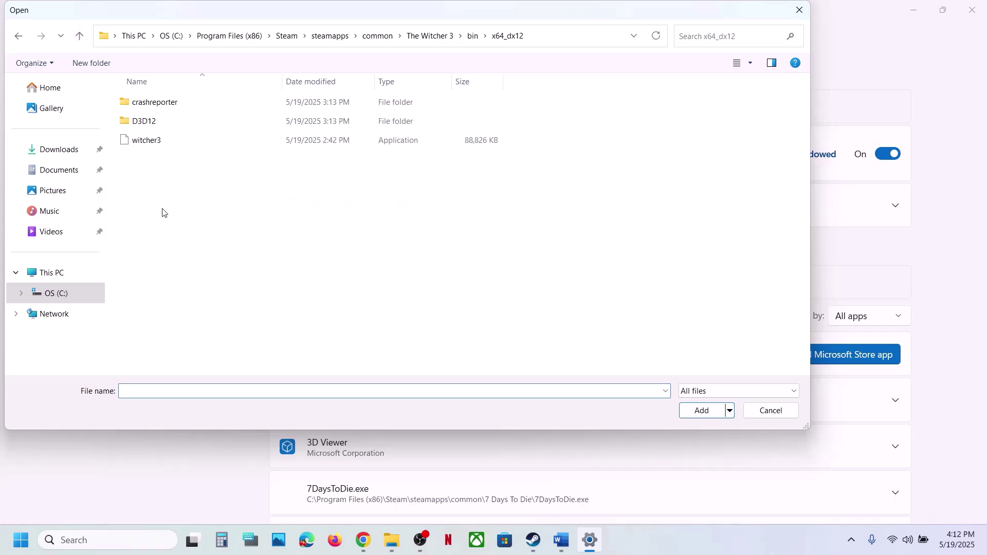
{"action": "left_click", "coordinate": [175, 139]}
{"action": "left_click", "coordinate": [694, 410]}
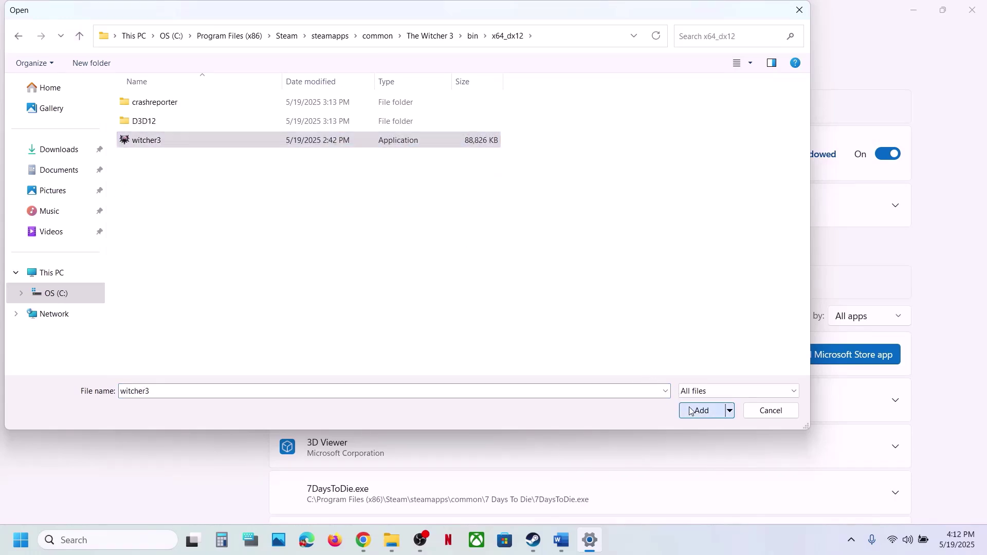
Step: Set the GPU preference of the bin\x64_dx12 Witcher 3 entry to High Performance (NVIDIA GeForce RTX 3050 Laptop GPU)
{"action": "scroll", "coordinate": [471, 369], "scroll_direction": "down", "scroll_amount": 20}
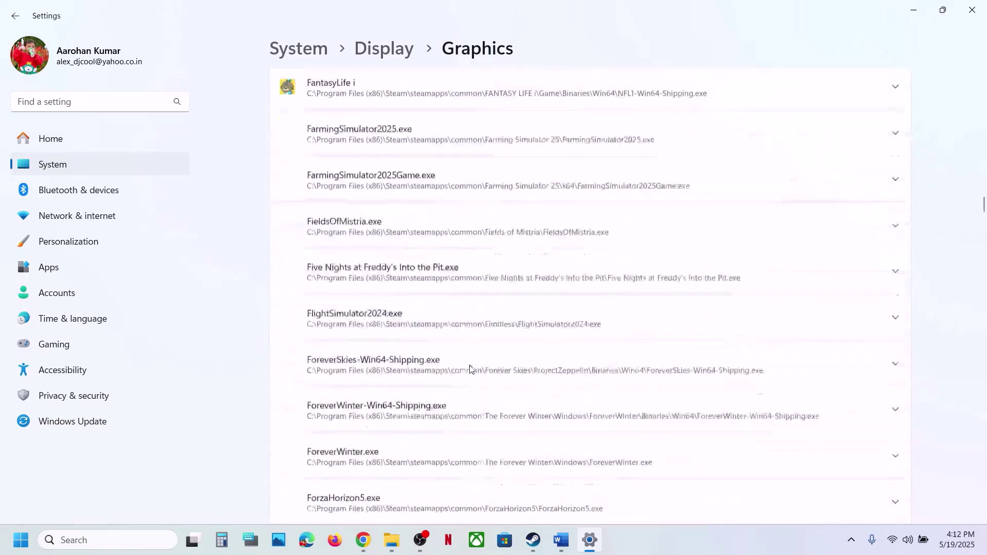
{"action": "scroll", "coordinate": [471, 369], "scroll_direction": "down", "scroll_amount": 20}
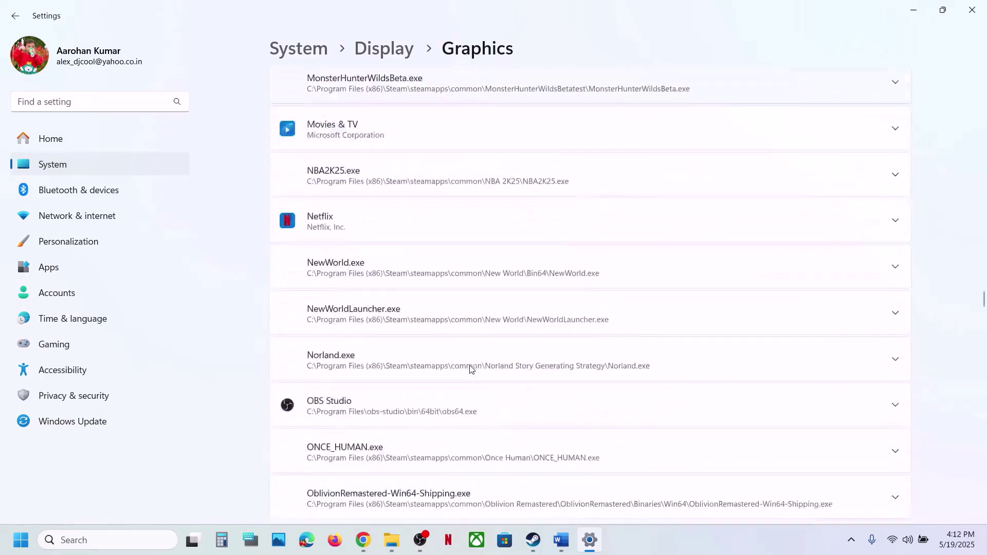
{"action": "scroll", "coordinate": [471, 369], "scroll_direction": "down", "scroll_amount": 20}
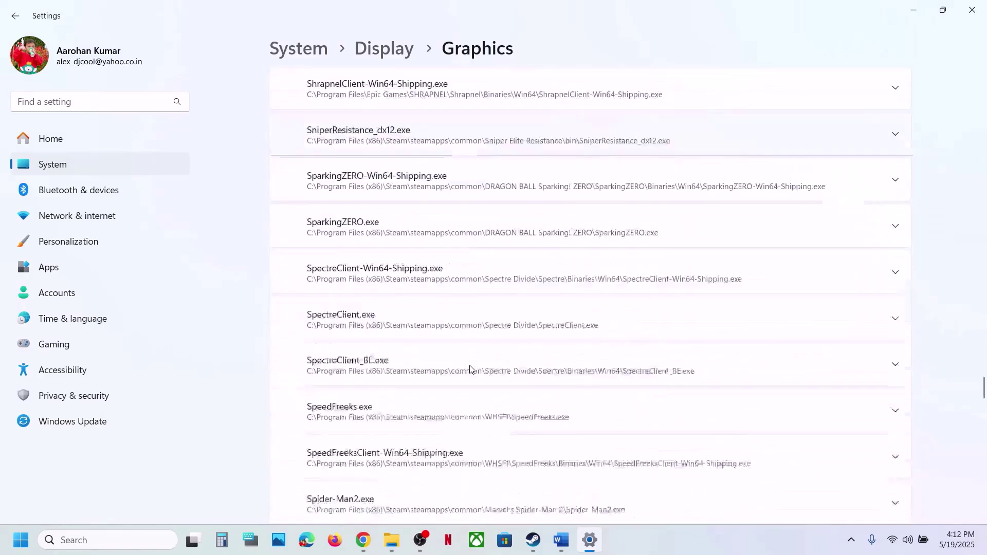
{"action": "scroll", "coordinate": [470, 369], "scroll_direction": "down", "scroll_amount": 5}
{"action": "scroll", "coordinate": [469, 369], "scroll_direction": "up", "scroll_amount": 2}
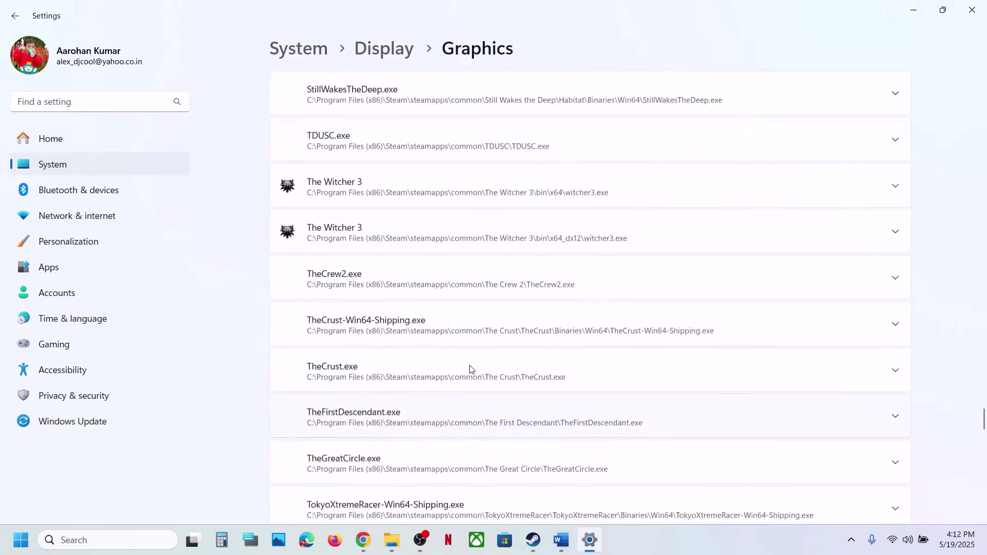
{"action": "left_click", "coordinate": [370, 245]}
{"action": "scroll", "coordinate": [370, 249], "scroll_direction": "up", "scroll_amount": 2}
{"action": "left_click", "coordinate": [774, 383]}
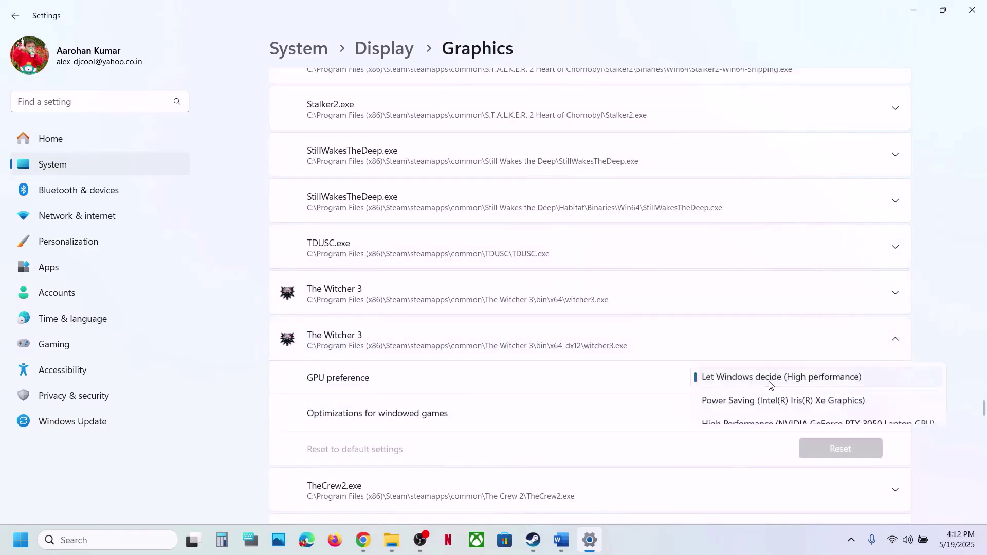
{"action": "left_click", "coordinate": [745, 425]}
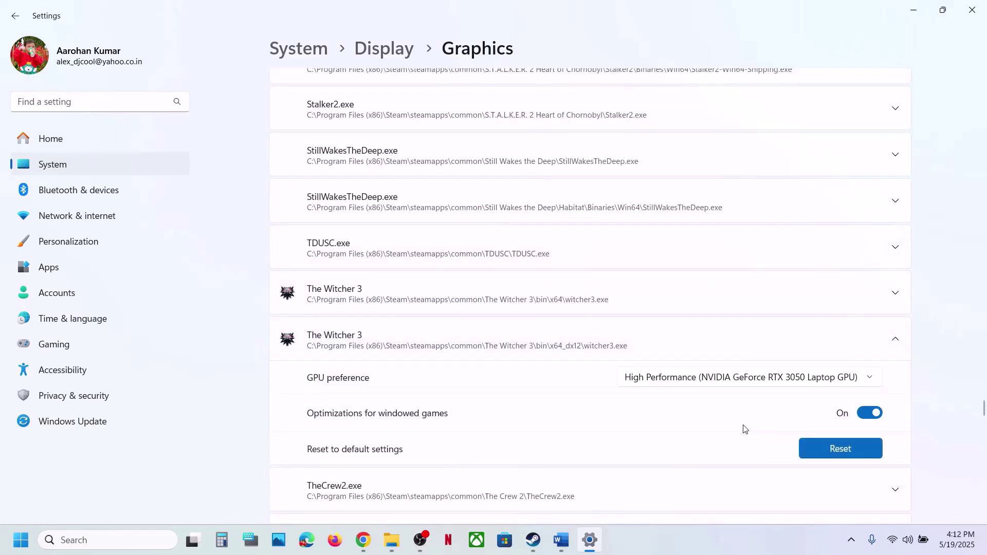
Step: Close the graphics settings, copy "View Advanced system settings" from the Word notes, and search Windows for it to open System Properties
{"action": "left_click", "coordinate": [973, 12]}
{"action": "scroll", "coordinate": [574, 343], "scroll_direction": "down", "scroll_amount": 4}
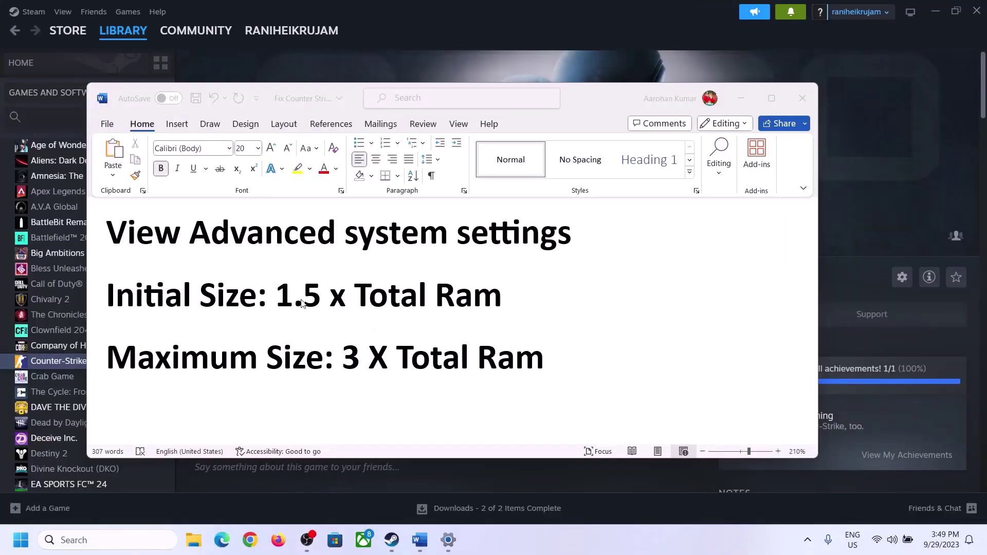
{"action": "left_click", "coordinate": [148, 239]}
{"action": "left_click_drag", "start_coordinate": [117, 237], "coordinate": [555, 239]}
{"action": "key", "text": "ctrl+c"}
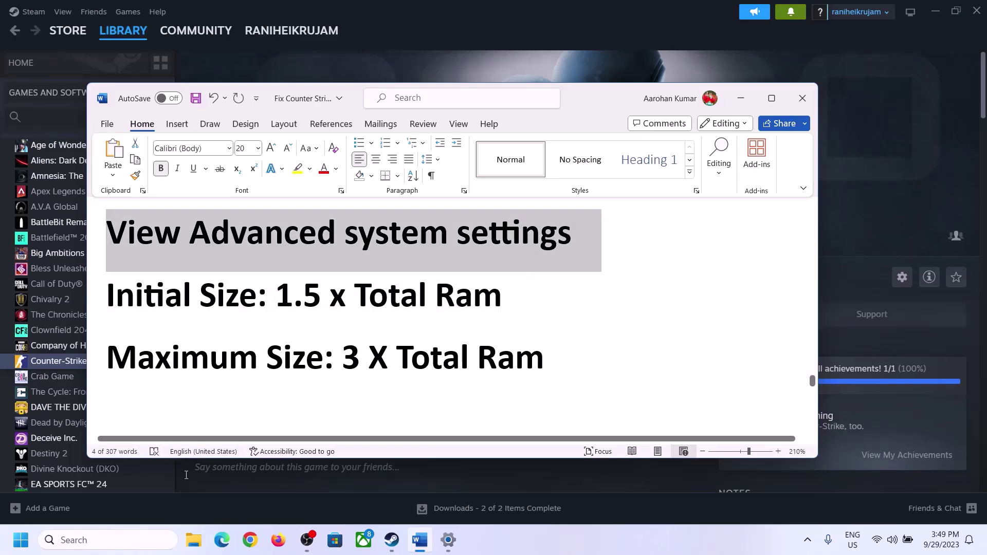
{"action": "left_click", "coordinate": [110, 539]}
{"action": "key", "text": "ctrl+v"}
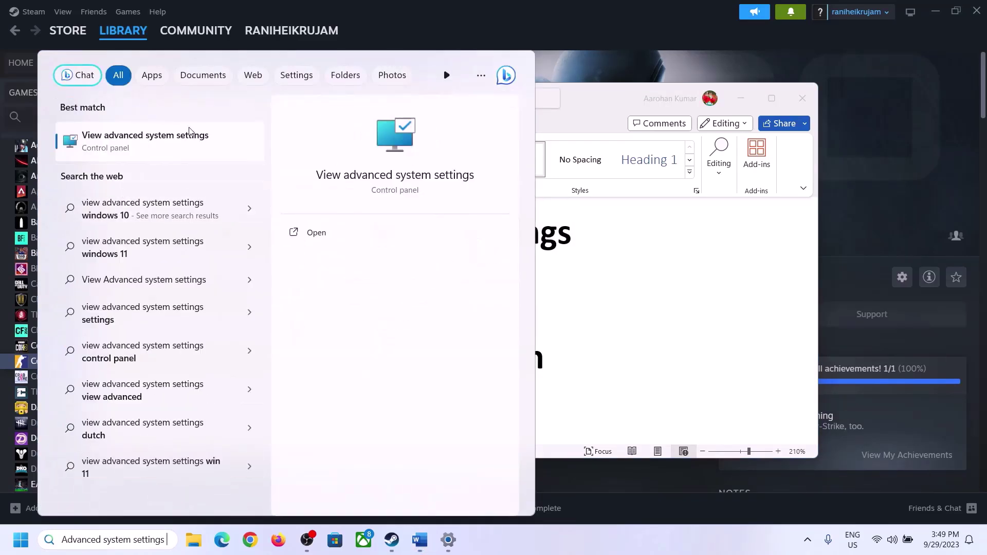
{"action": "left_click", "coordinate": [137, 149]}
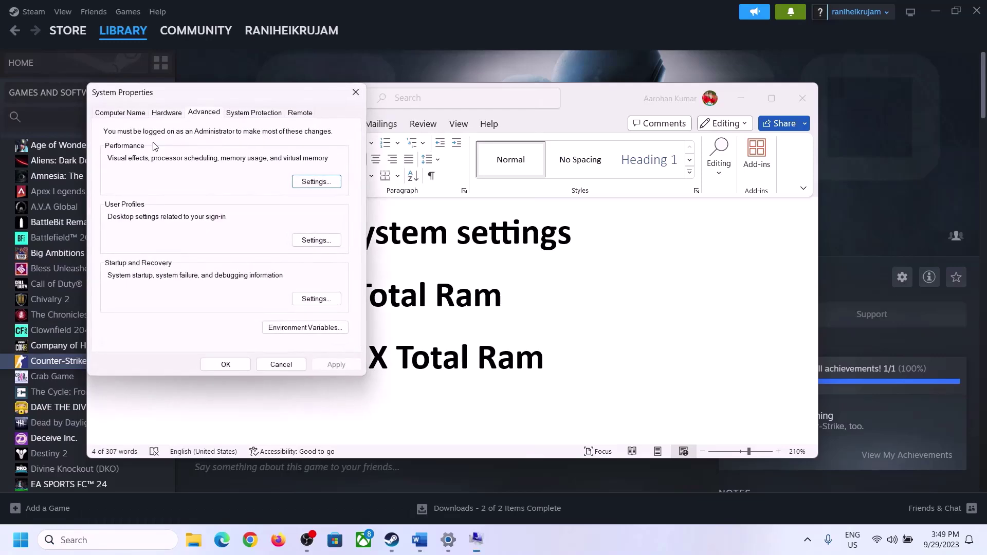
Step: Open the Virtual Memory settings from the advanced performance options in System Properties
{"action": "left_click_drag", "start_coordinate": [204, 99], "coordinate": [442, 177]}
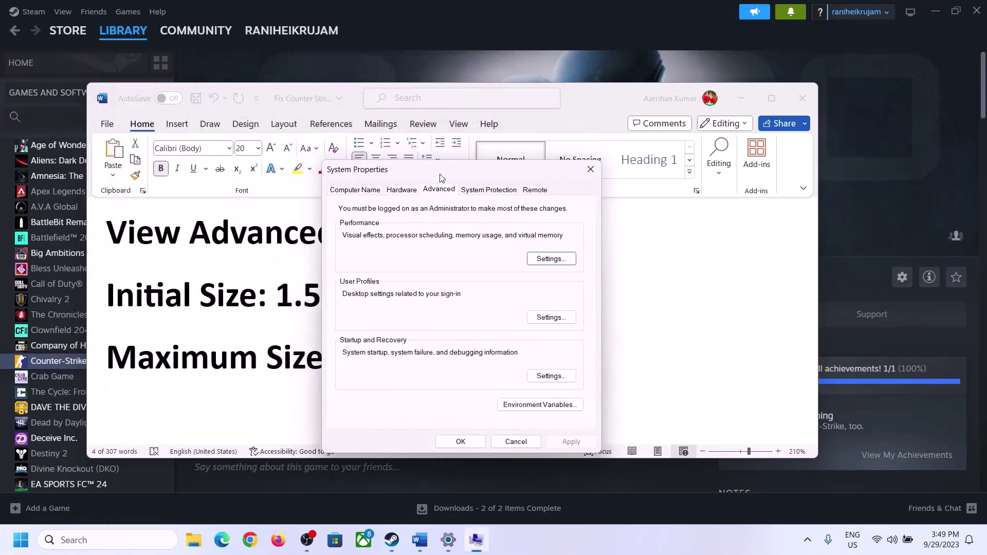
{"action": "left_click", "coordinate": [553, 262]}
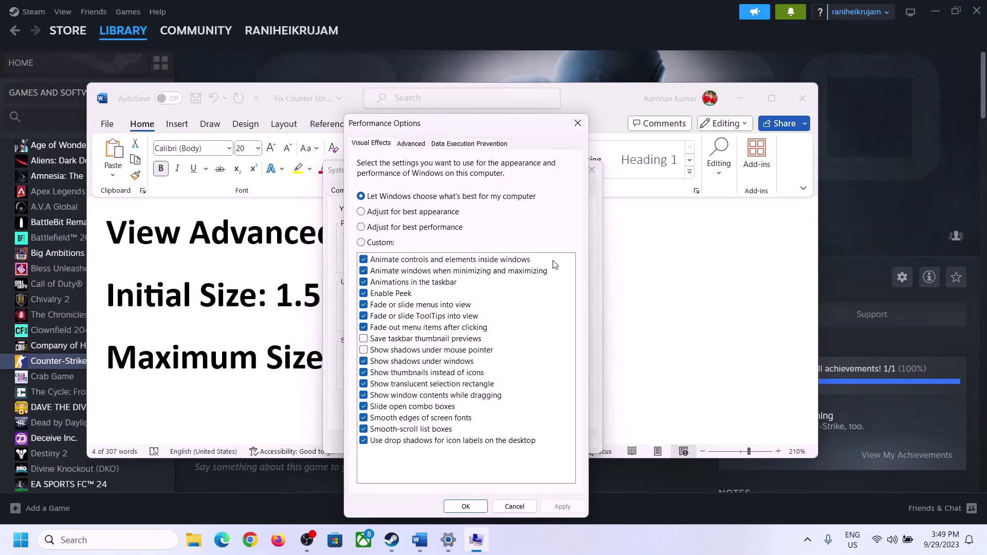
{"action": "left_click", "coordinate": [413, 145]}
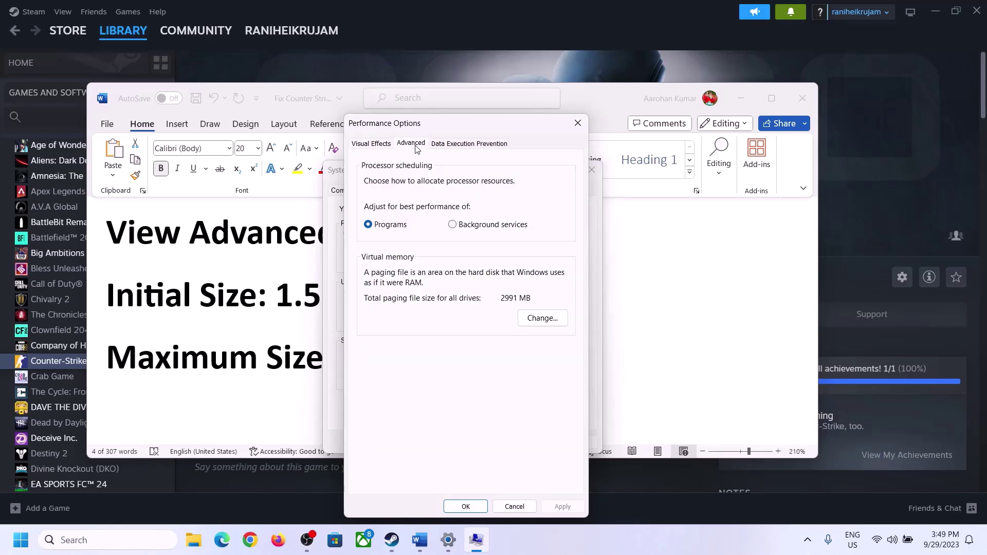
{"action": "left_click", "coordinate": [547, 319]}
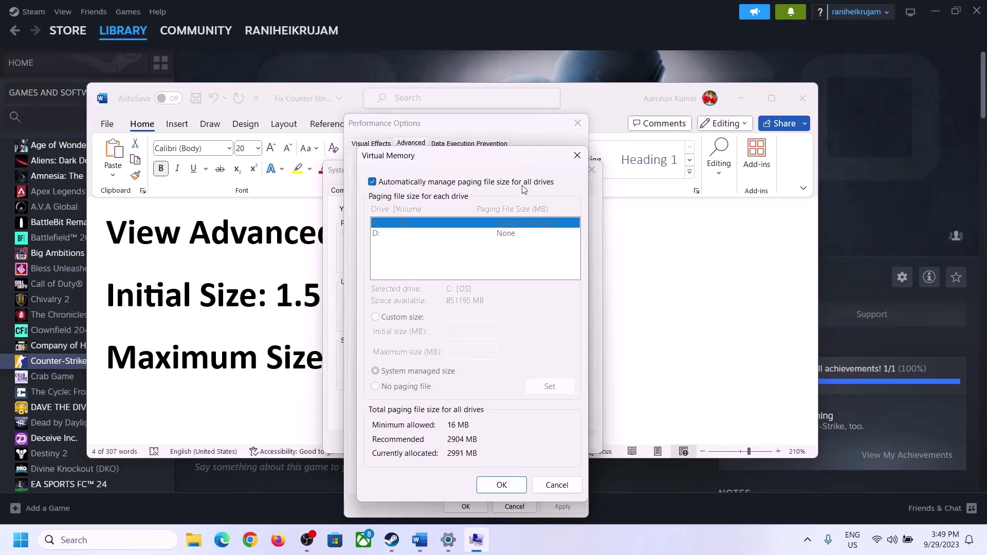
Step: Turn off automatic paging file management for all drives and choose a custom size for the C: drive
{"action": "left_click", "coordinate": [372, 181]}
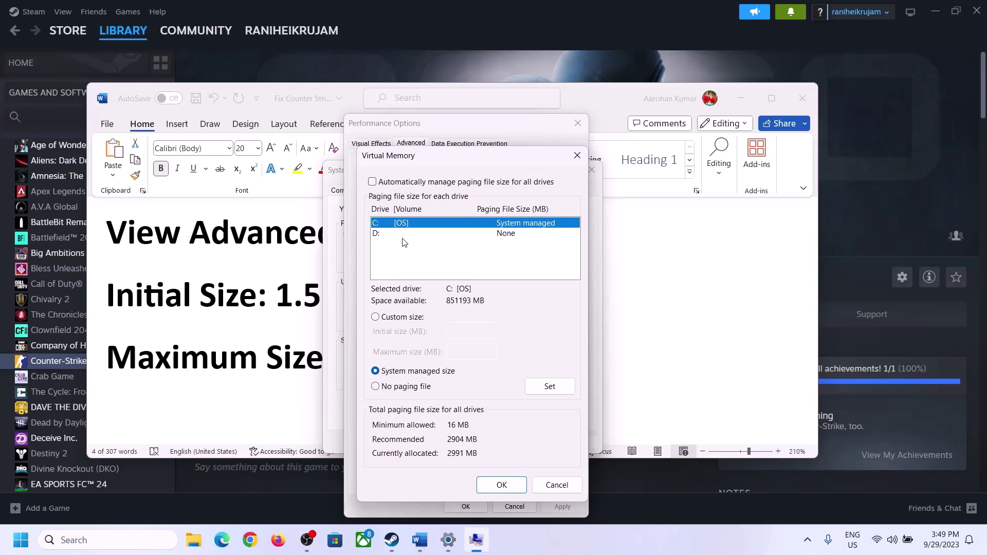
{"action": "left_click", "coordinate": [376, 317]}
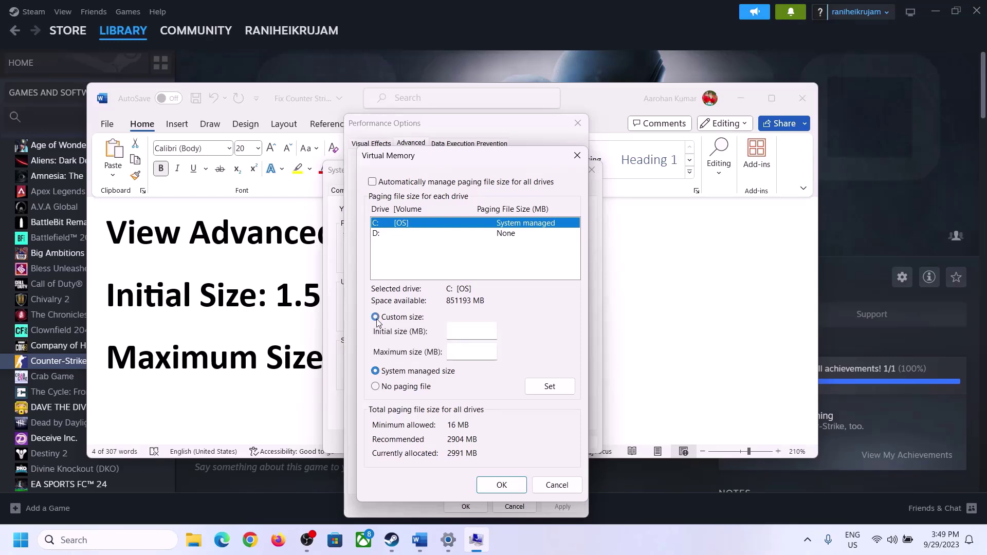
{"action": "left_click", "coordinate": [467, 332]}
Step: Review the 1.5 x Total Ram rule in the Word notes and look up the installed RAM in Settings under System About
{"action": "left_click", "coordinate": [267, 307]}
{"action": "left_click_drag", "start_coordinate": [282, 295], "coordinate": [458, 307]}
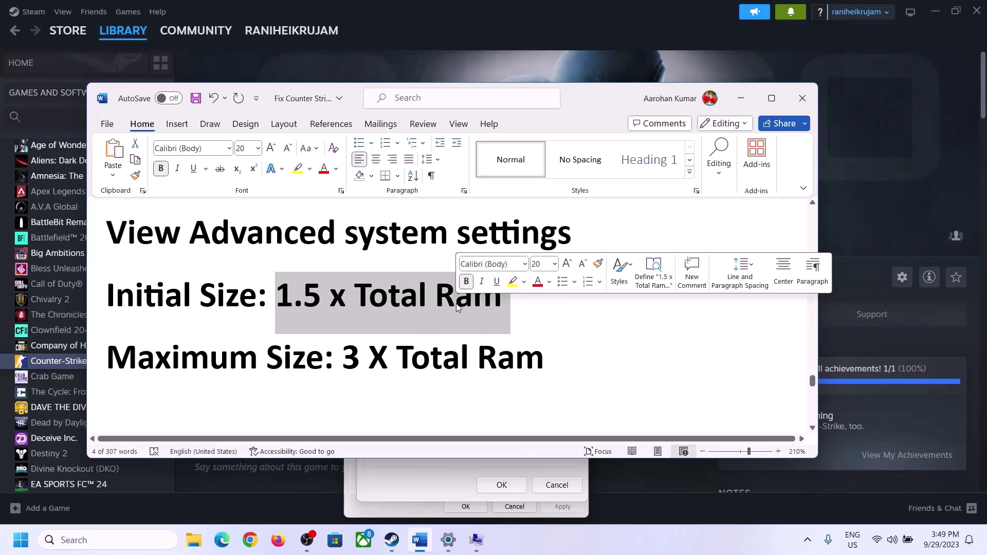
{"action": "left_click", "coordinate": [448, 541]}
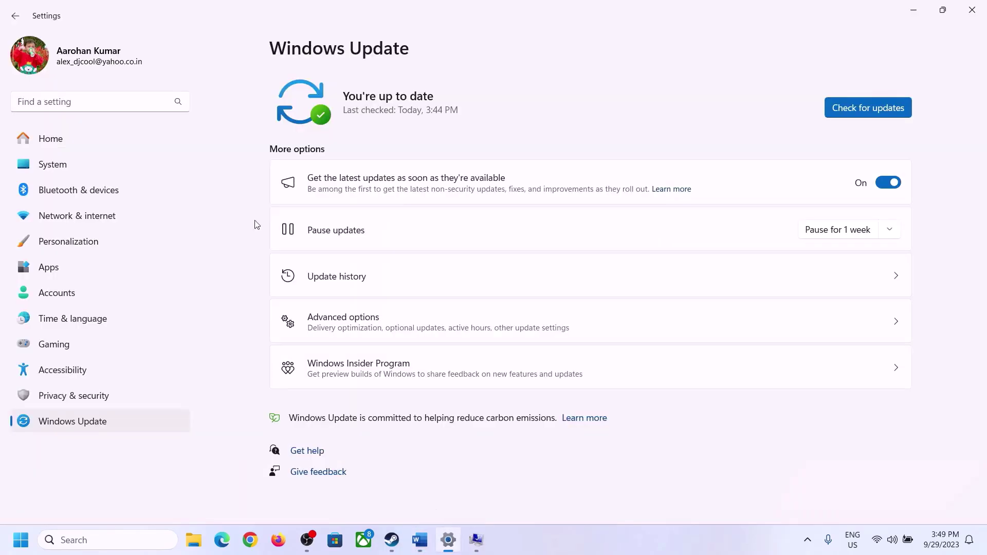
{"action": "left_click", "coordinate": [49, 165]}
{"action": "scroll", "coordinate": [363, 373], "scroll_direction": "down", "scroll_amount": 6}
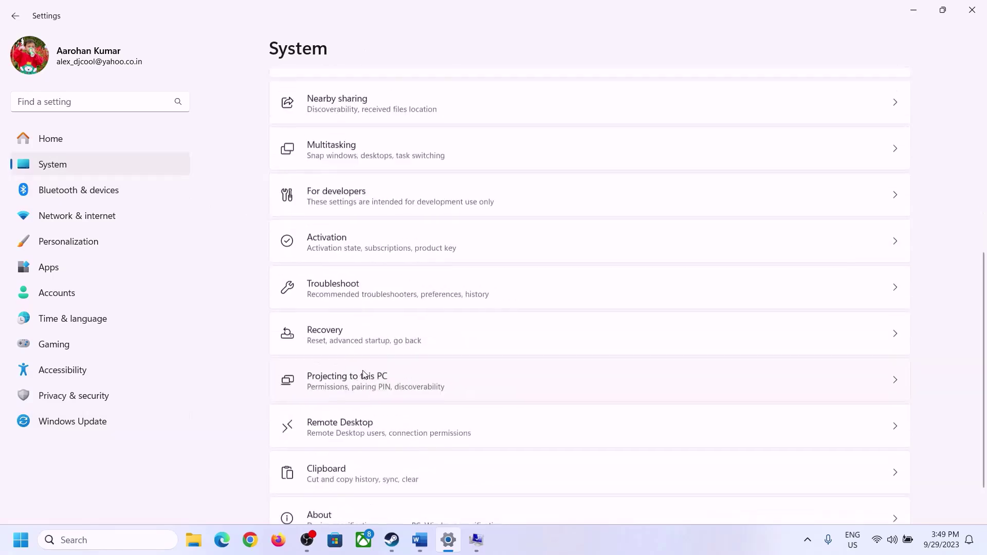
{"action": "scroll", "coordinate": [363, 373], "scroll_direction": "down", "scroll_amount": 1}
{"action": "left_click", "coordinate": [325, 488]}
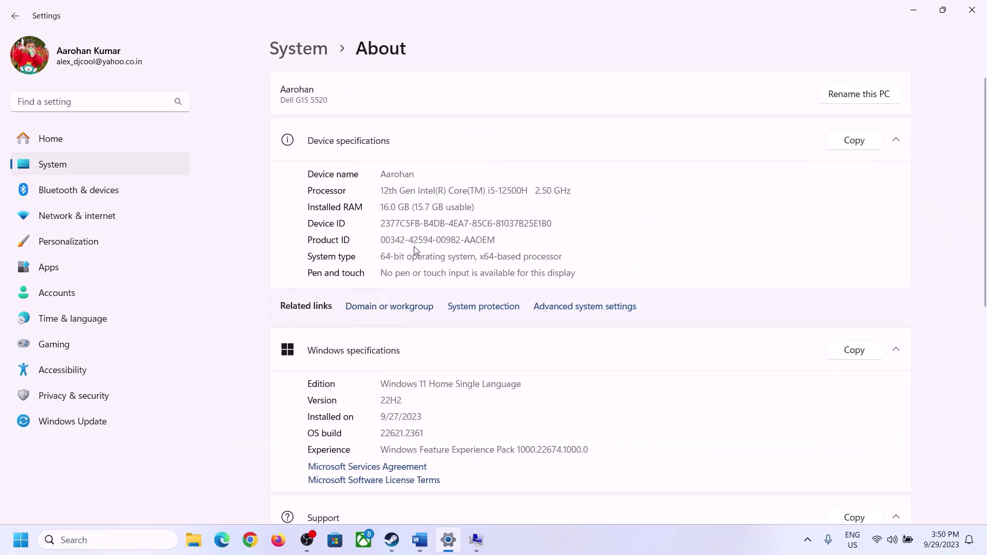
{"action": "left_click_drag", "start_coordinate": [391, 207], "coordinate": [375, 207]}
{"action": "left_click", "coordinate": [389, 206]}
{"action": "left_click_drag", "start_coordinate": [388, 207], "coordinate": [384, 202]}
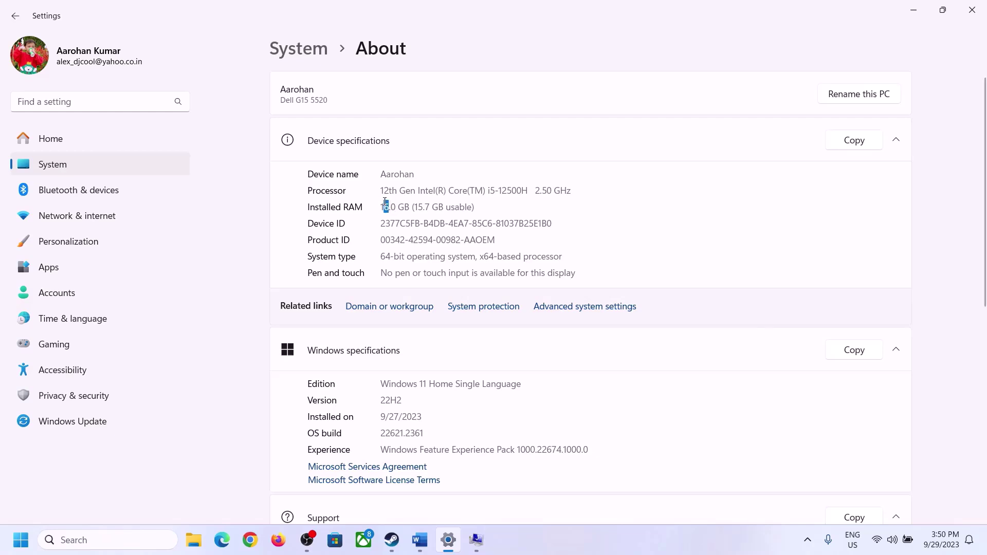
Step: Run calc to open Calculator and place it beside the Virtual Memory settings and the Word notes
{"action": "left_click", "coordinate": [476, 540]}
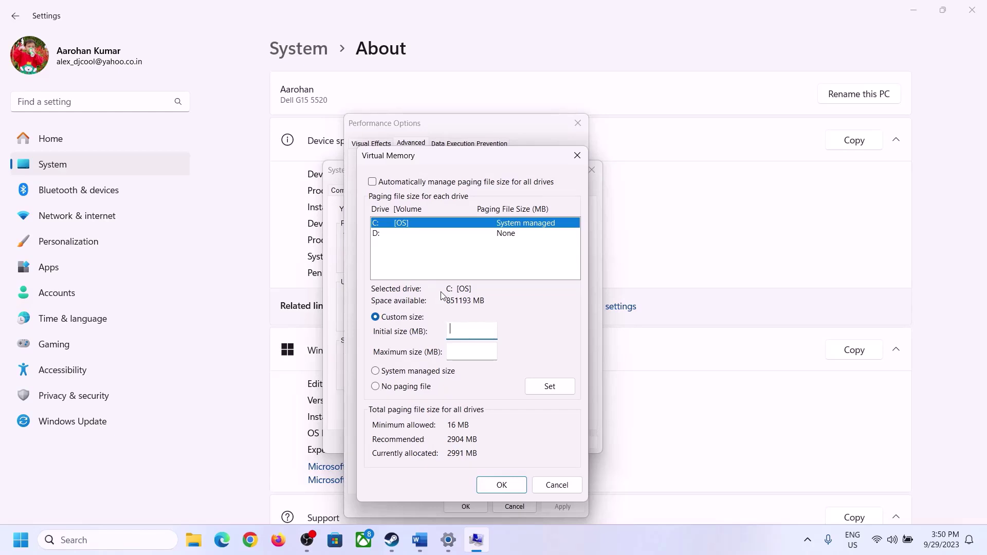
{"action": "mouse_move", "coordinate": [448, 539]}
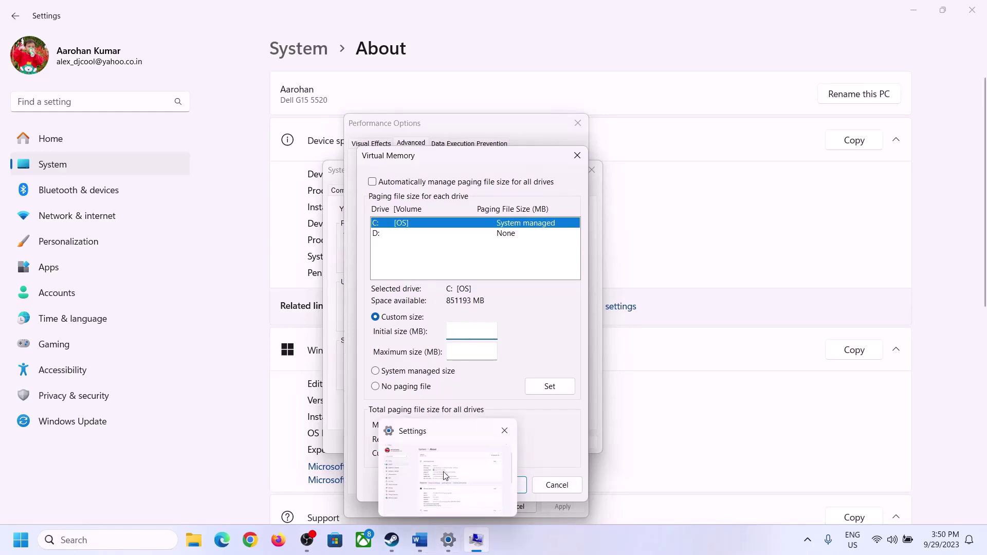
{"action": "key", "text": "super+r"}
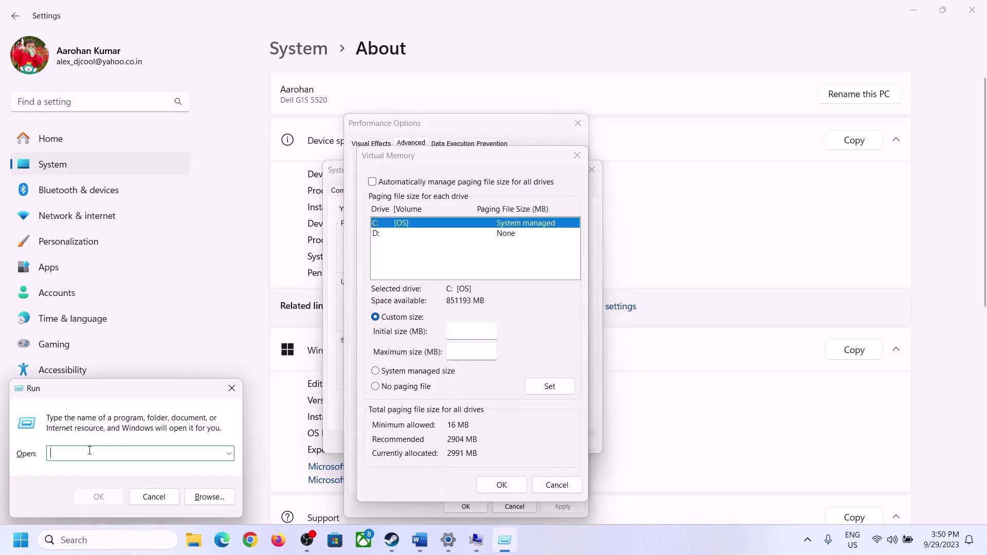
{"action": "type", "text": "calc"}
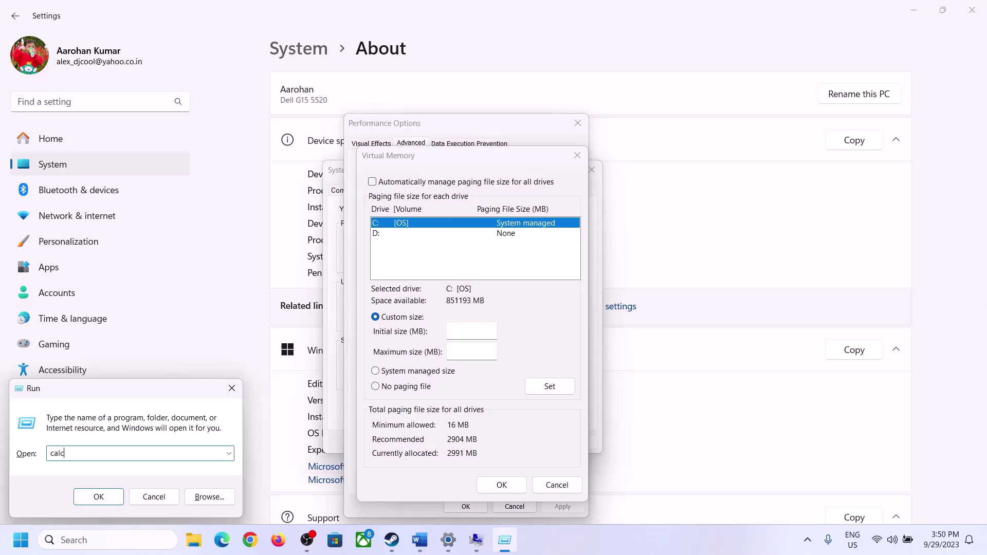
{"action": "left_click", "coordinate": [96, 497]}
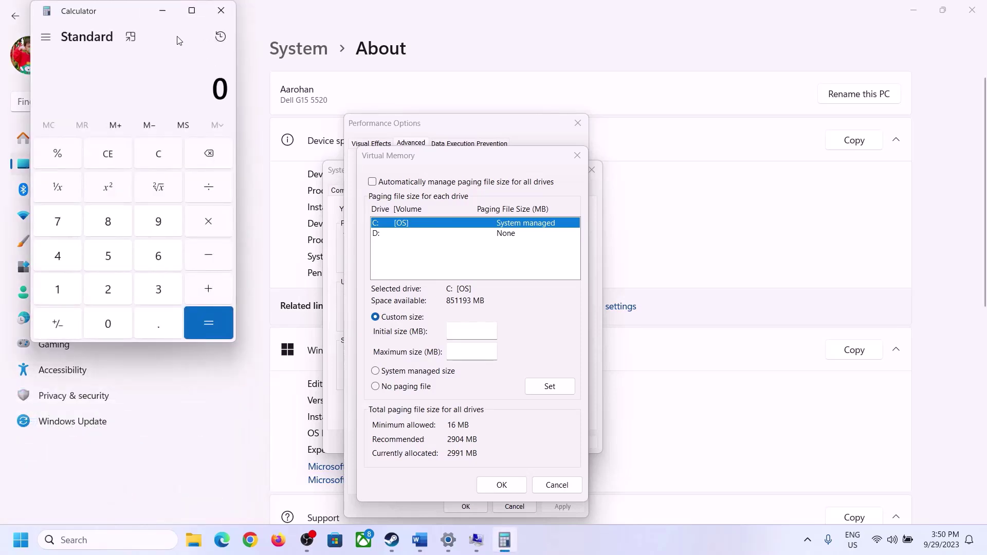
{"action": "left_click_drag", "start_coordinate": [123, 18], "coordinate": [720, 169]}
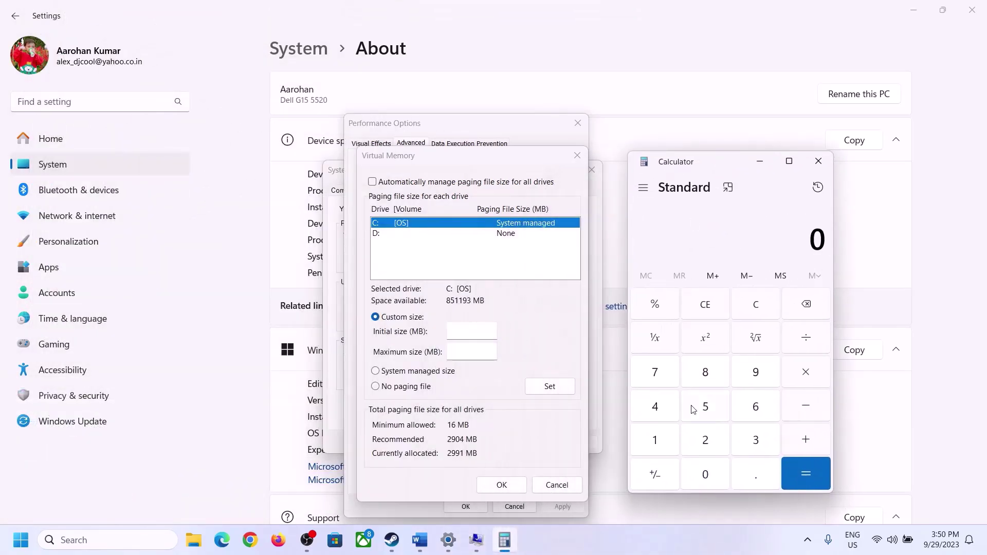
{"action": "left_click", "coordinate": [419, 549]}
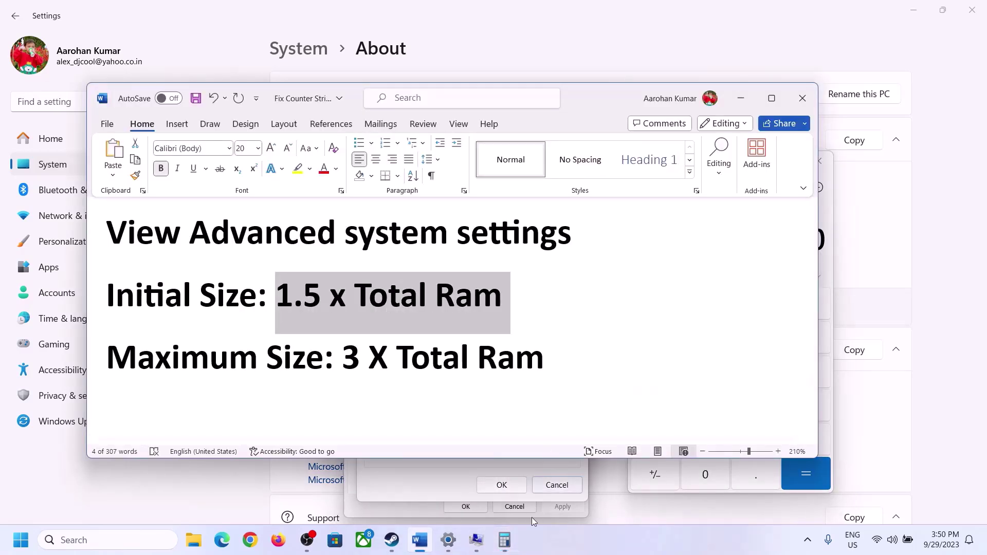
{"action": "left_click", "coordinate": [504, 539]}
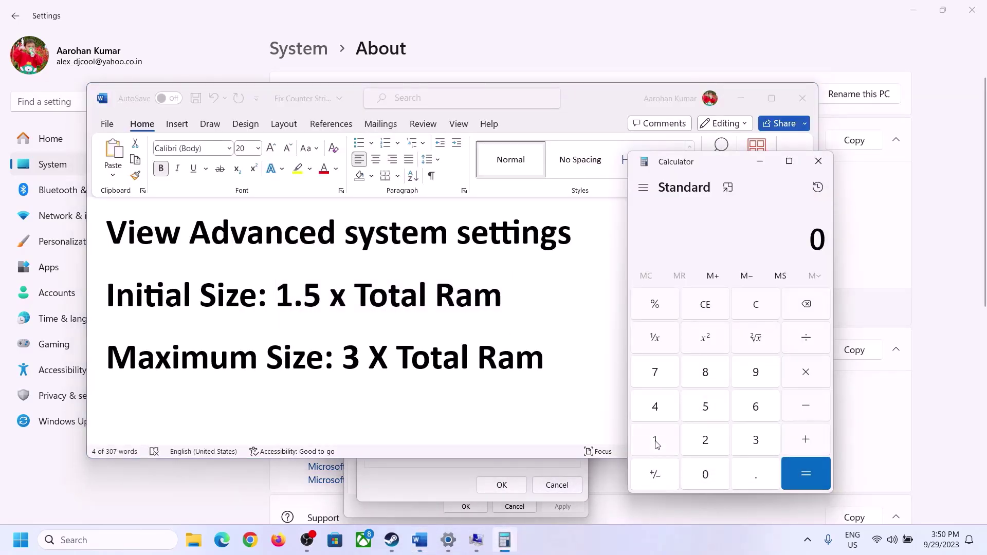
{"action": "left_click", "coordinate": [656, 443]}
{"action": "left_click", "coordinate": [753, 411]}
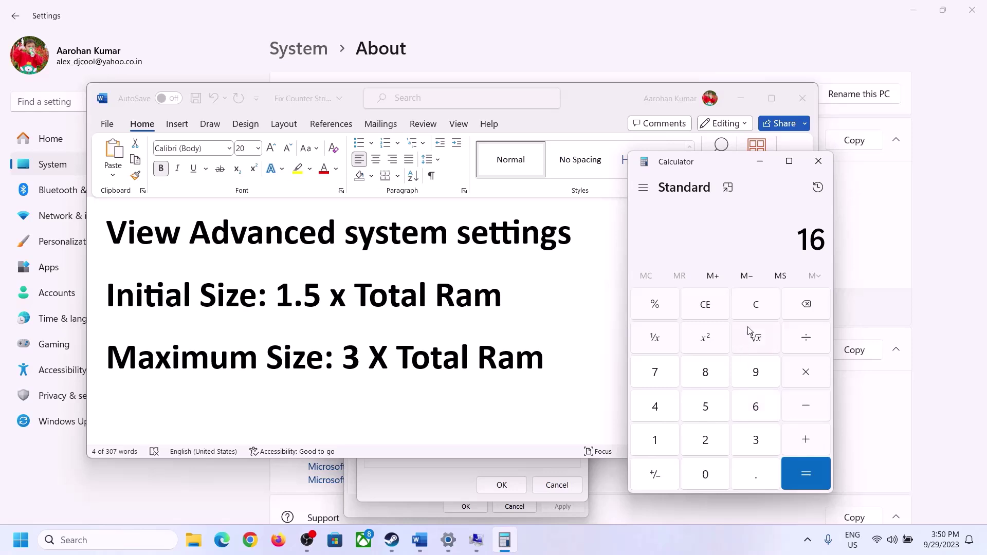
{"action": "left_click", "coordinate": [753, 315]}
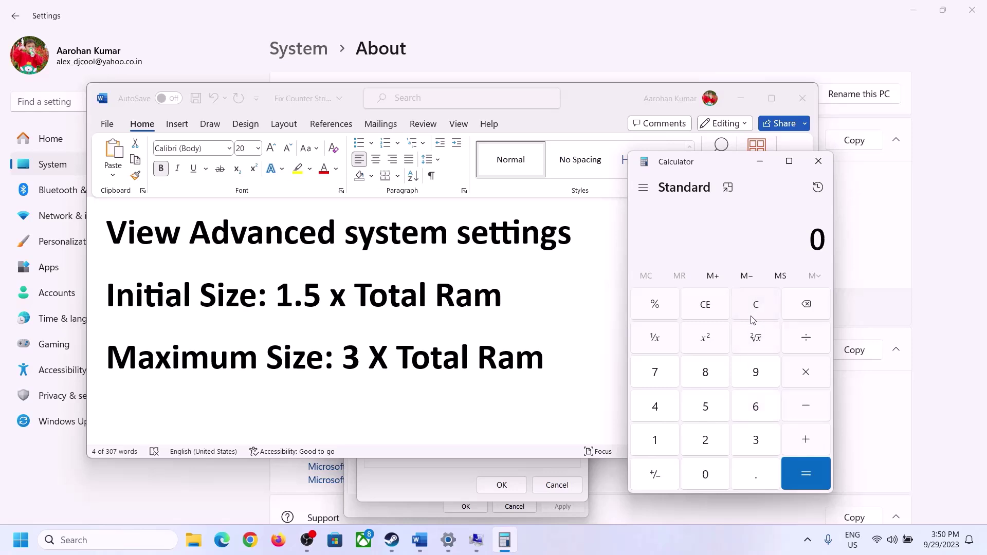
Step: Convert the installed RAM to megabytes by calculating 16 × 1024
{"action": "left_click", "coordinate": [660, 440]}
{"action": "left_click", "coordinate": [758, 406]}
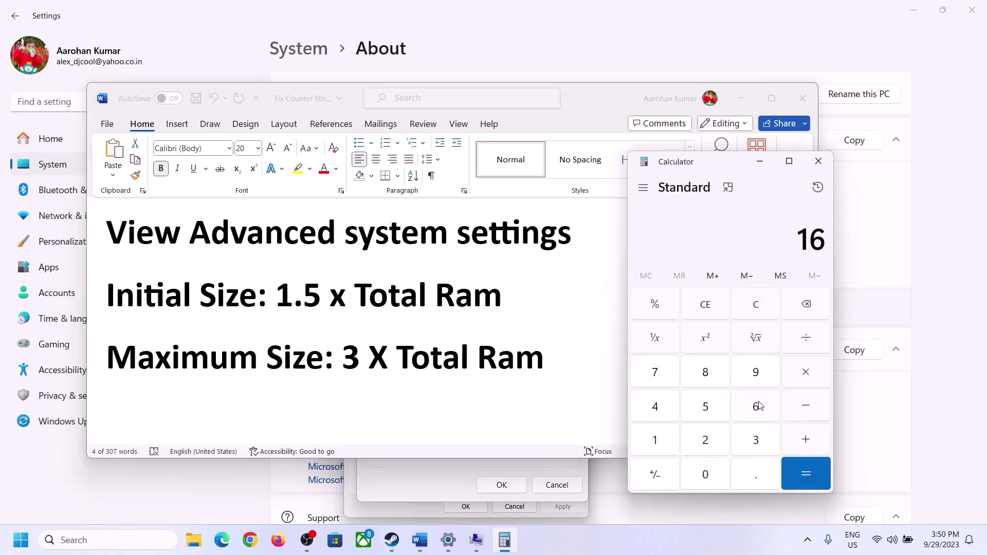
{"action": "left_click", "coordinate": [806, 380]}
{"action": "left_click", "coordinate": [655, 445]}
{"action": "left_click", "coordinate": [714, 483]}
{"action": "left_click", "coordinate": [708, 450]}
{"action": "left_click", "coordinate": [663, 414]}
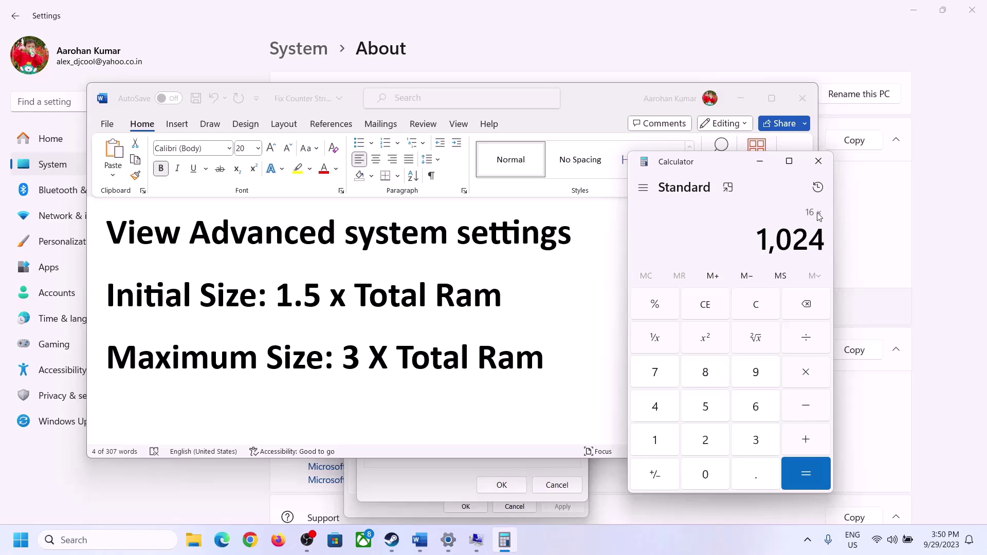
{"action": "left_click", "coordinate": [805, 474]}
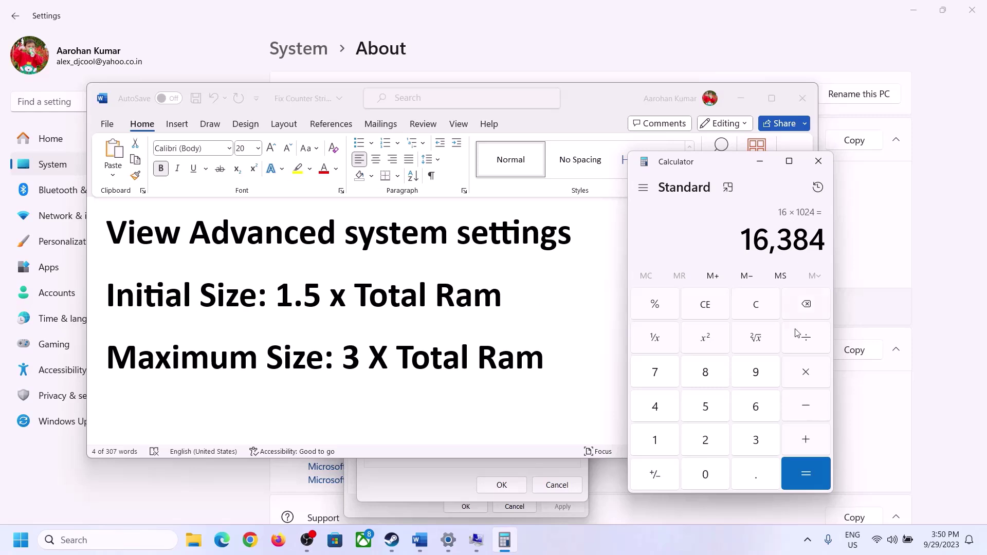
Step: Multiply the RAM in megabytes by 1.5 and set the C: paging file's initial size to 24576 MB
{"action": "left_click", "coordinate": [809, 378]}
{"action": "left_click", "coordinate": [667, 443]}
{"action": "left_click", "coordinate": [752, 485]}
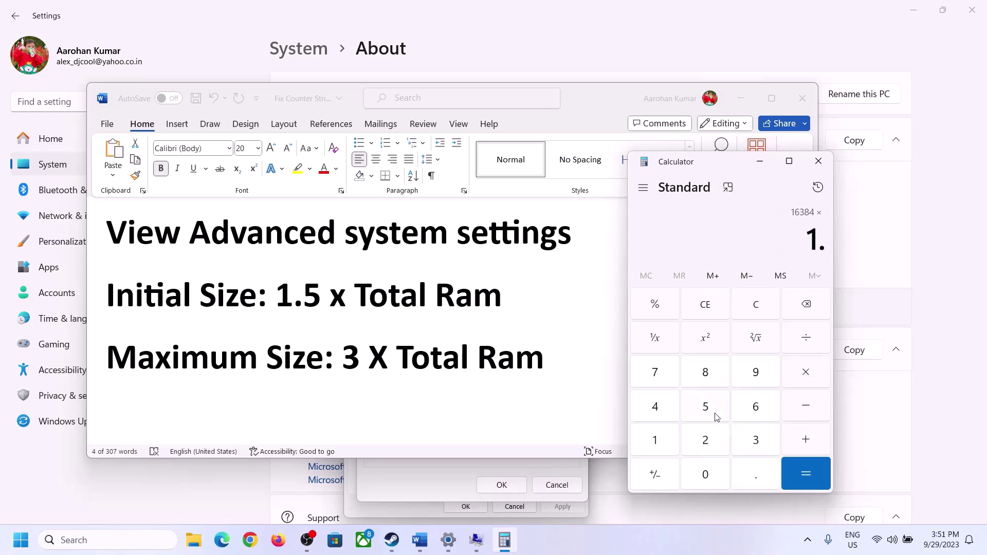
{"action": "left_click", "coordinate": [713, 413]}
{"action": "left_click", "coordinate": [802, 466]}
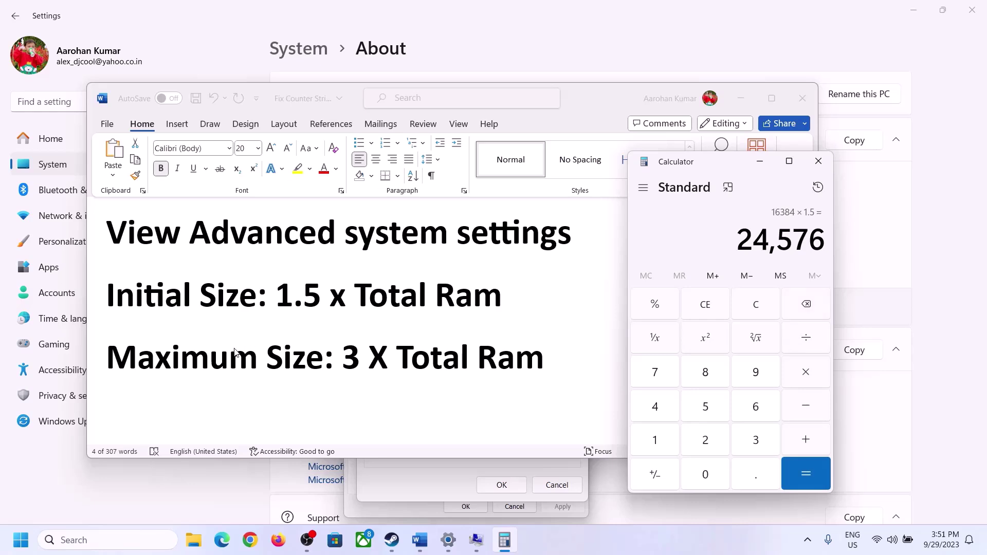
{"action": "left_click", "coordinate": [435, 483]}
{"action": "type", "text": "24576"}
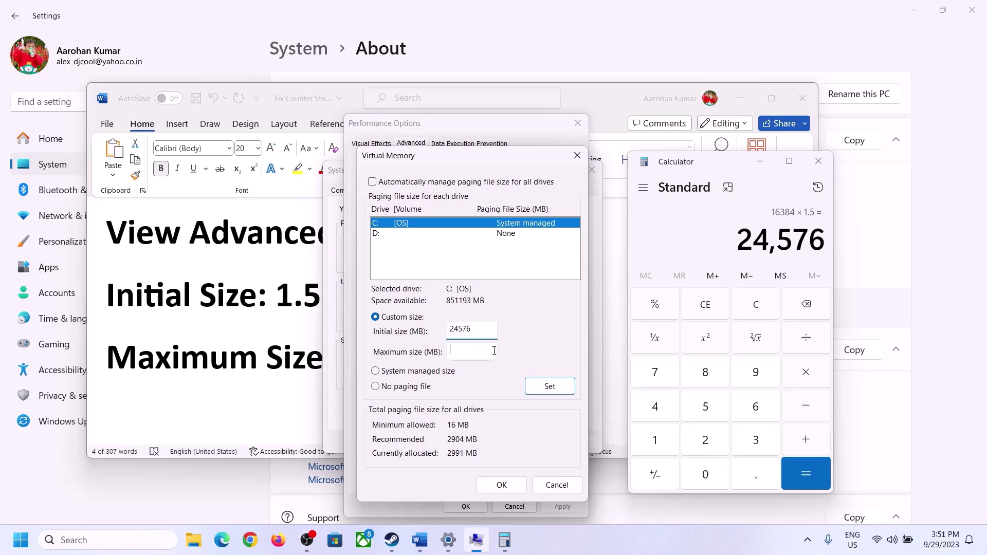
Step: Review the Maximum Size: 3 X Total Ram rule in the Word notes and clear the previous Calculator result
{"action": "left_click", "coordinate": [282, 363]}
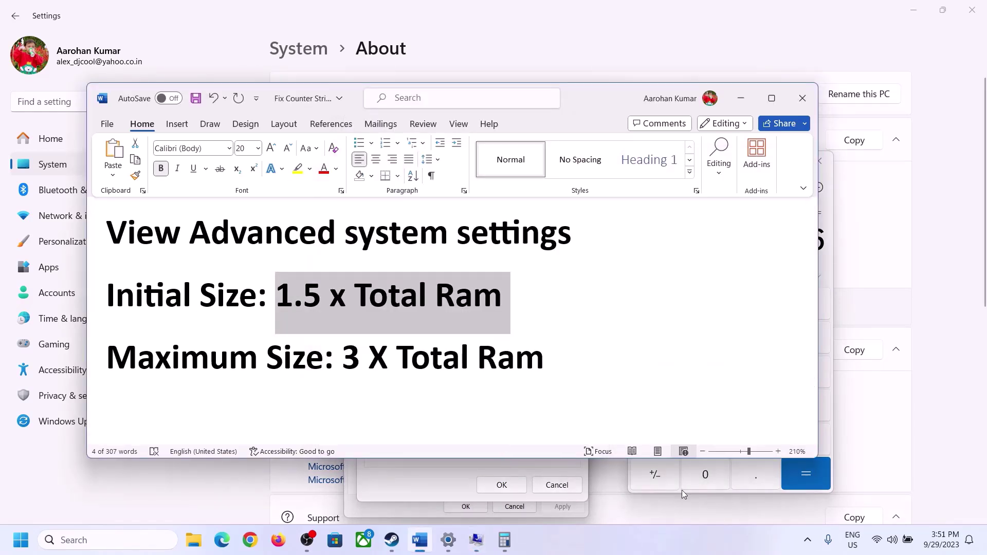
{"action": "left_click", "coordinate": [831, 301]}
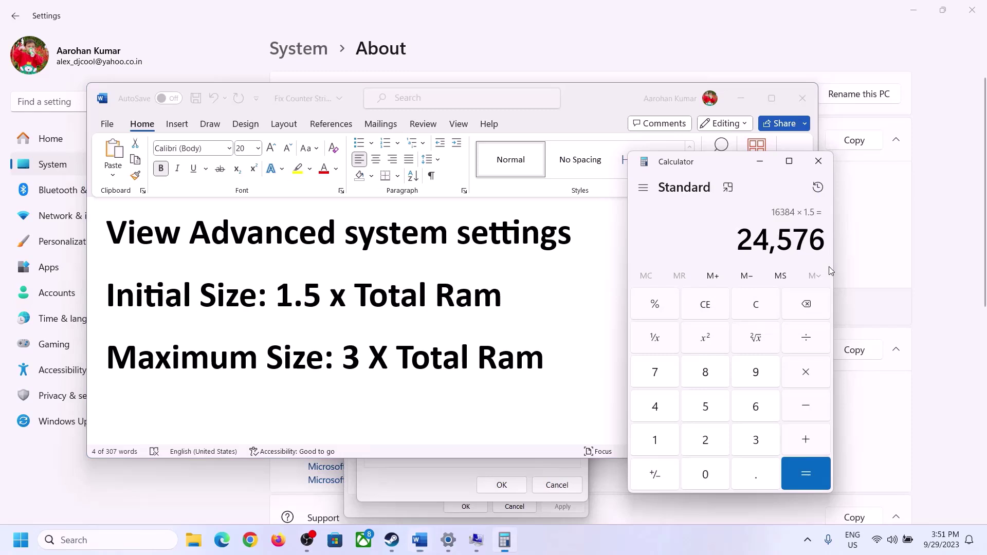
{"action": "left_click", "coordinate": [764, 305]}
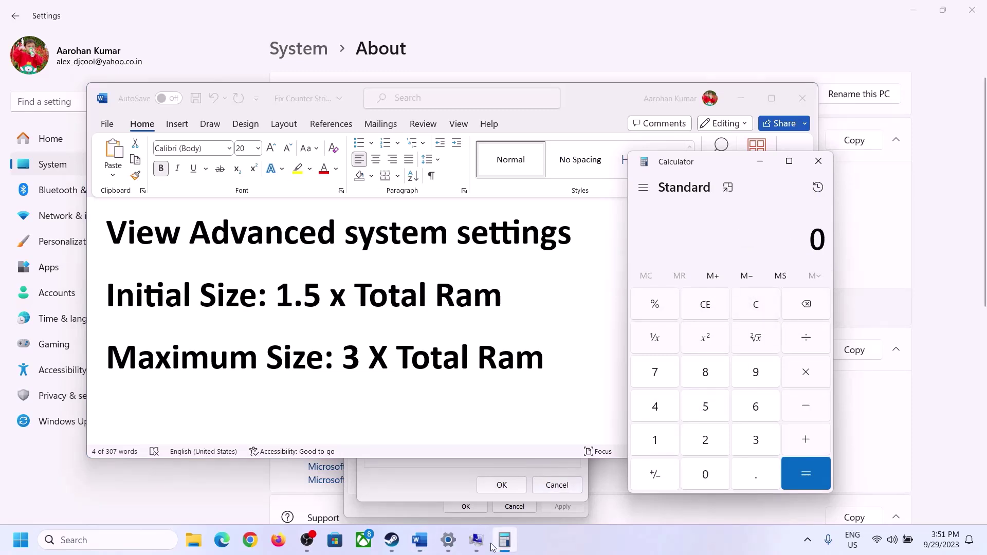
Step: Recheck the installed RAM in Settings under System About and convert it to megabytes by calculating 16 × 1024
{"action": "left_click", "coordinate": [448, 539]}
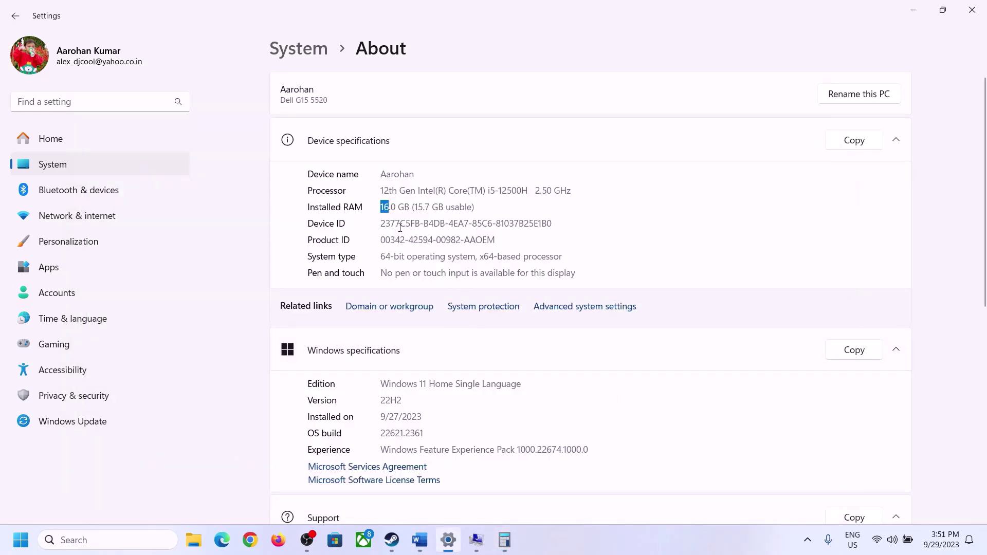
{"action": "left_click", "coordinate": [504, 540]}
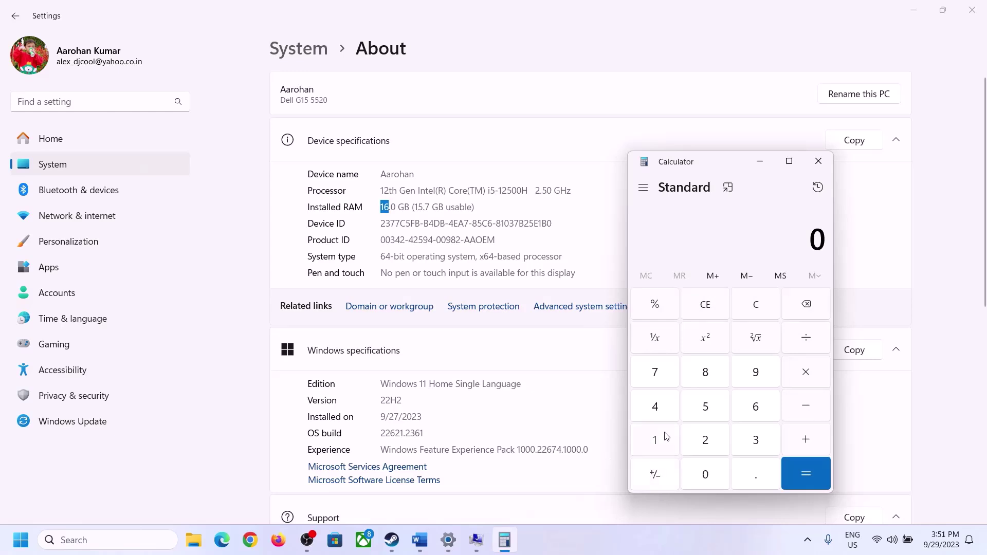
{"action": "left_click", "coordinate": [663, 434]}
{"action": "left_click", "coordinate": [752, 408]}
{"action": "left_click", "coordinate": [799, 374]}
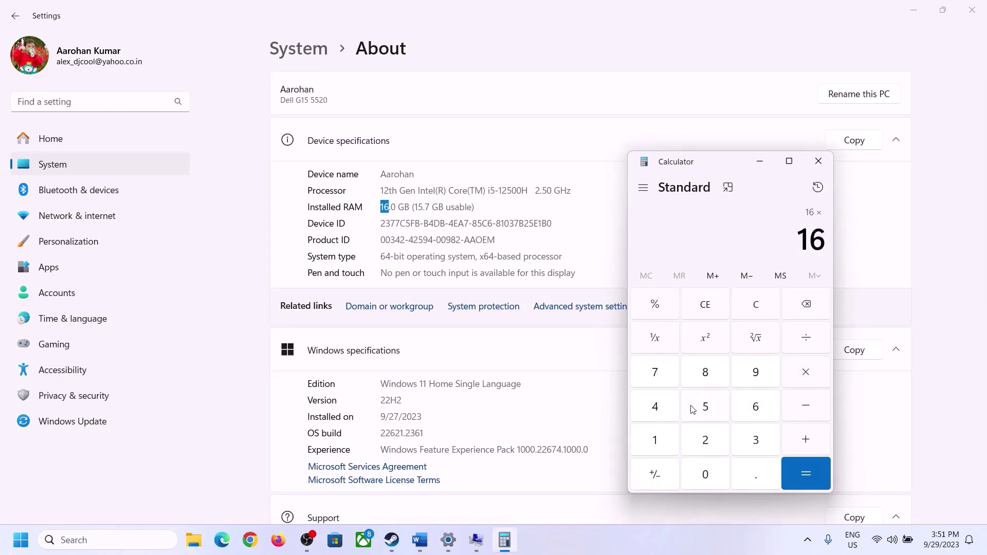
{"action": "left_click", "coordinate": [659, 433]}
{"action": "left_click", "coordinate": [696, 470]}
{"action": "left_click", "coordinate": [705, 439]}
{"action": "left_click", "coordinate": [654, 406]}
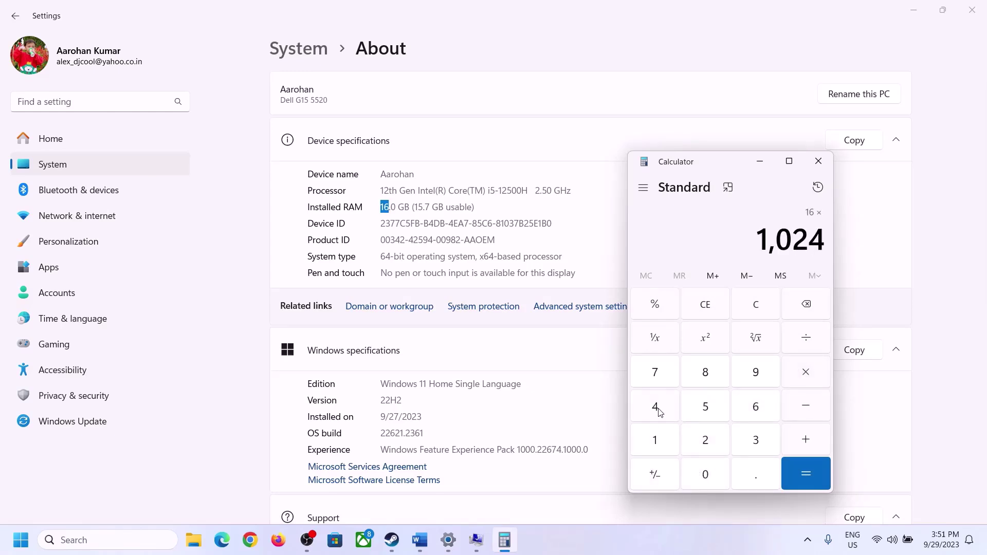
{"action": "left_click", "coordinate": [802, 475]}
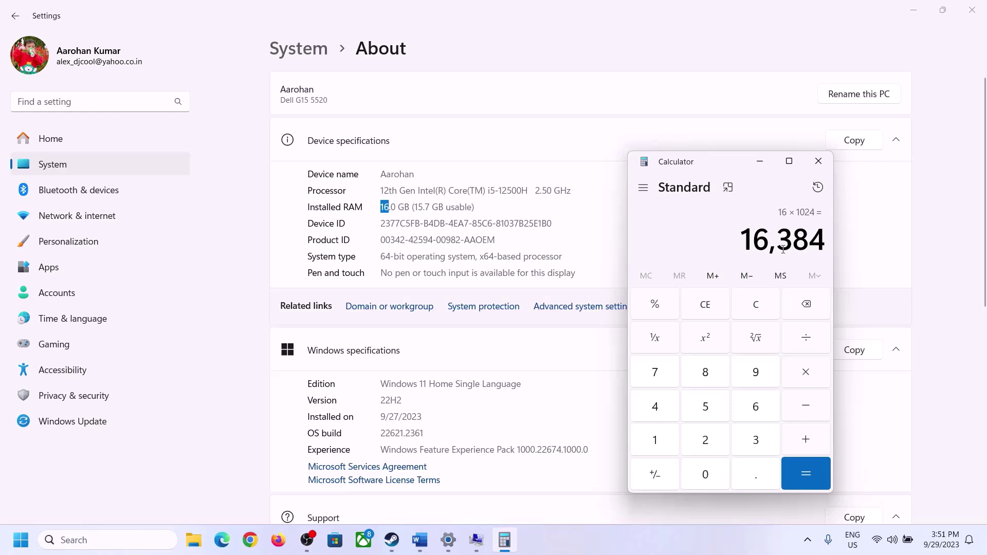
Step: Recheck the maximum size rule in the Word notes and multiply the RAM in megabytes by 3 in Calculator
{"action": "left_click", "coordinate": [420, 539]}
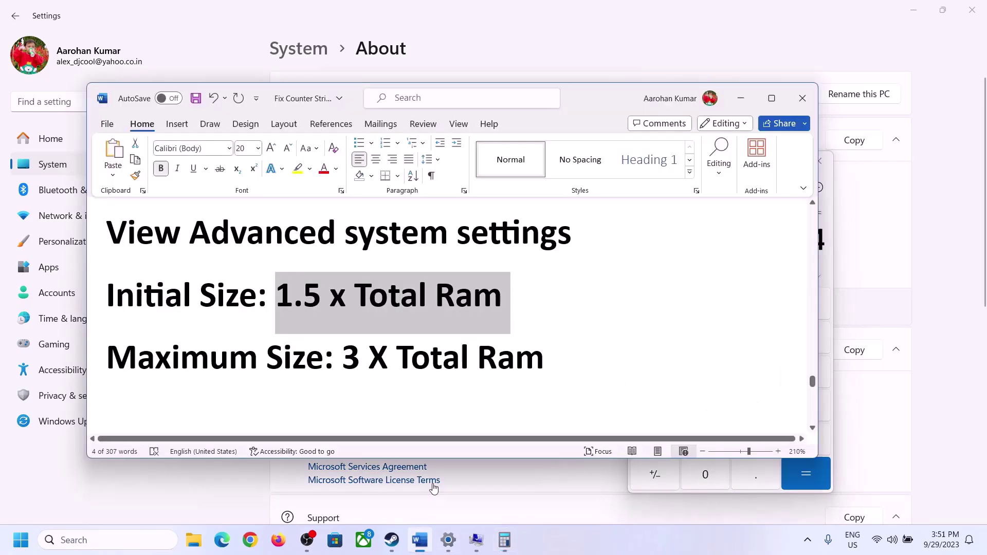
{"action": "left_click", "coordinate": [504, 539]}
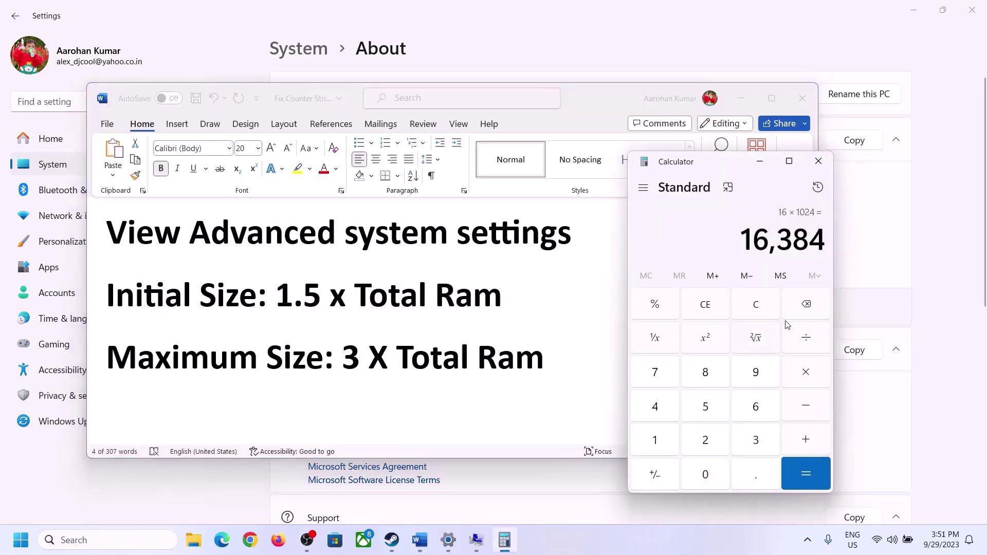
{"action": "left_click", "coordinate": [805, 372]}
{"action": "left_click", "coordinate": [755, 441]}
{"action": "left_click", "coordinate": [813, 472]}
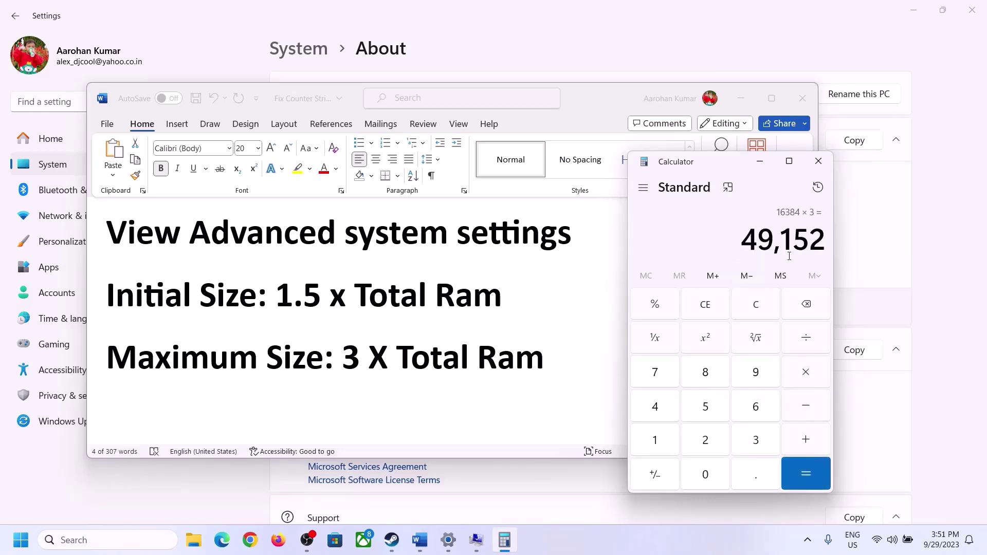
Step: Set the C: paging file's maximum size to 49152 MB and assign the custom size to the drive
{"action": "left_click", "coordinate": [481, 536]}
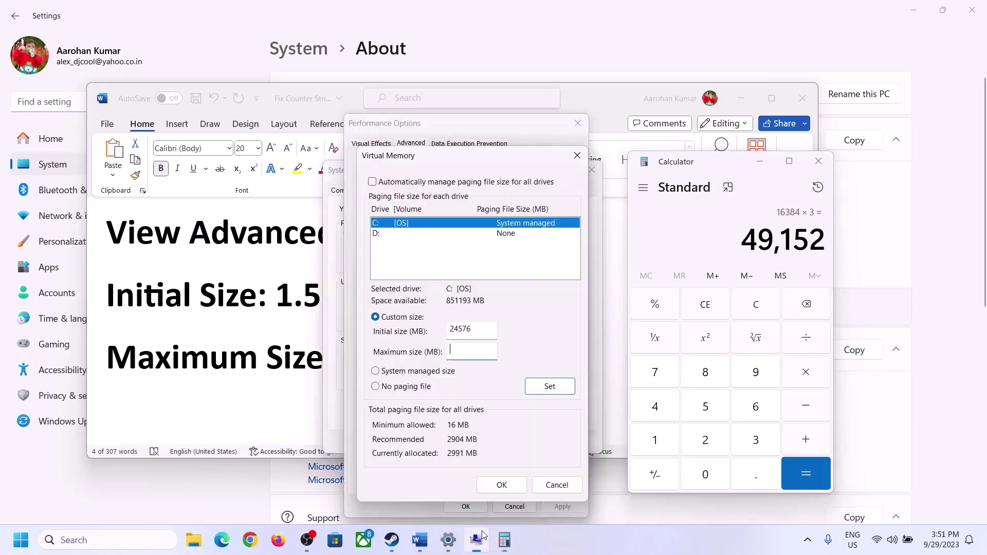
{"action": "type", "text": "49152"}
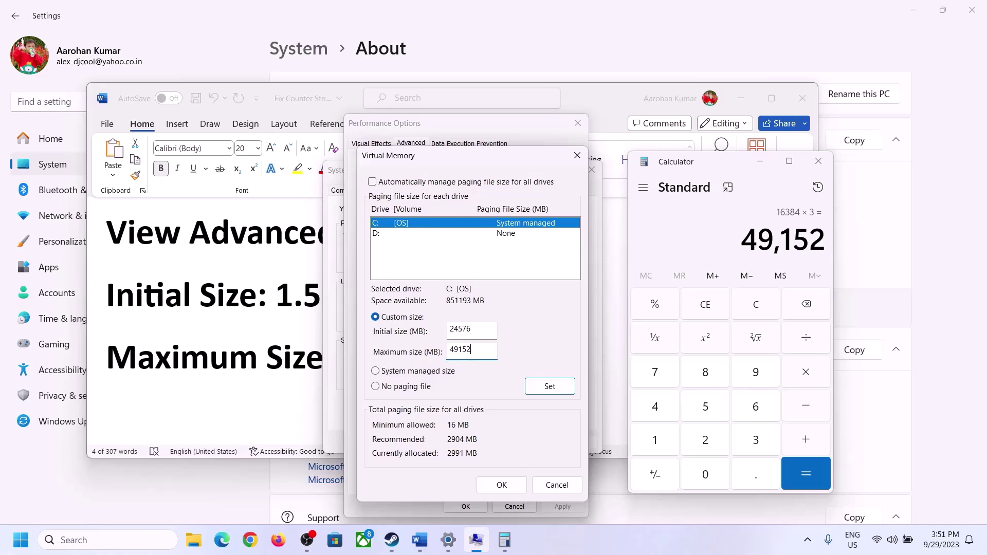
{"action": "left_click", "coordinate": [549, 387]}
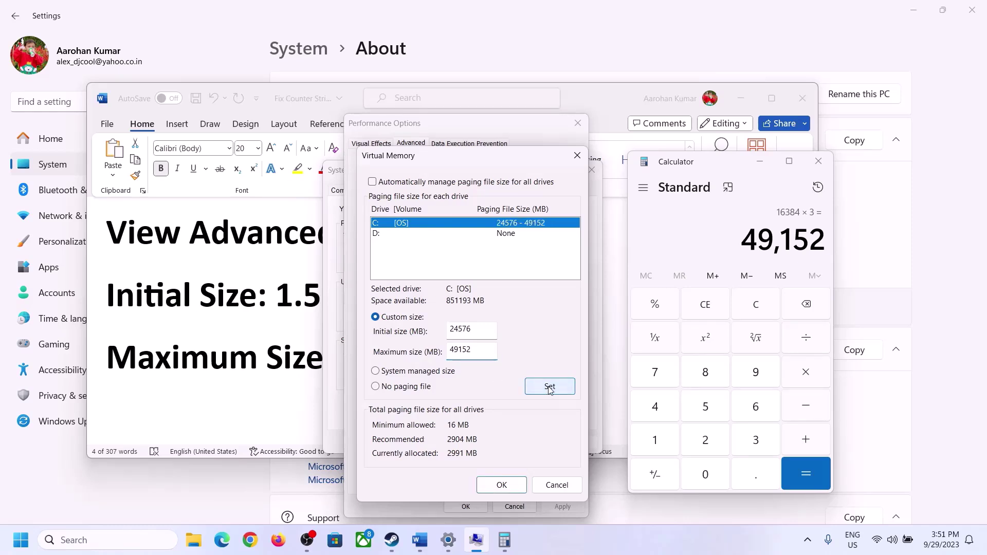
Step: Confirm the Virtual Memory, Performance Options and System Properties dialogs, and dismiss the restart prompt without restarting
{"action": "left_click", "coordinate": [504, 485]}
{"action": "left_click", "coordinate": [596, 316]}
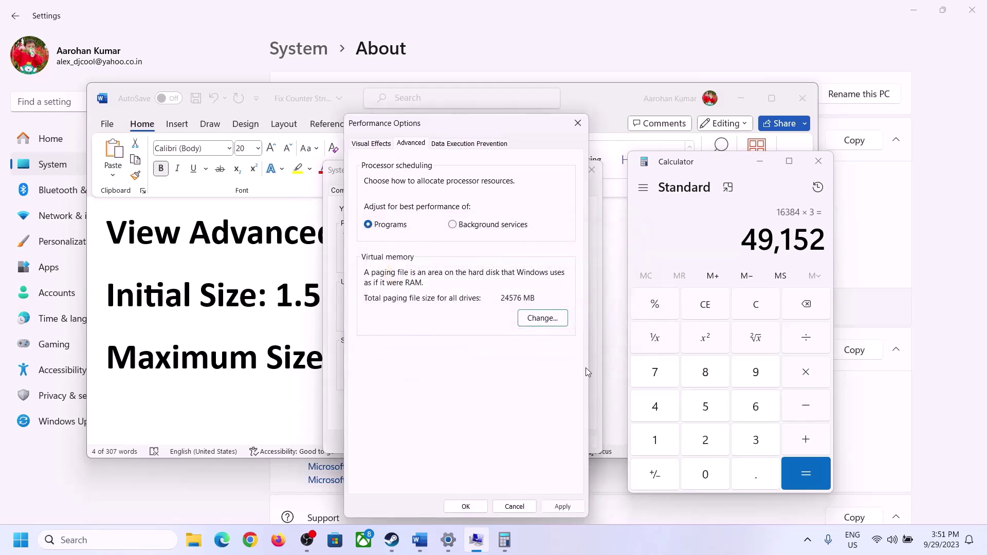
{"action": "left_click", "coordinate": [468, 508]}
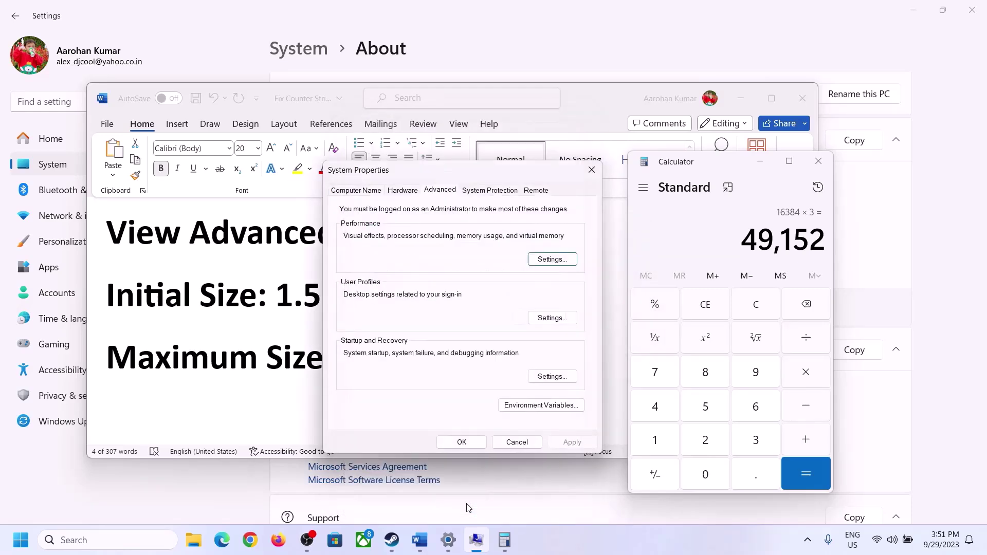
{"action": "left_click", "coordinate": [469, 441]}
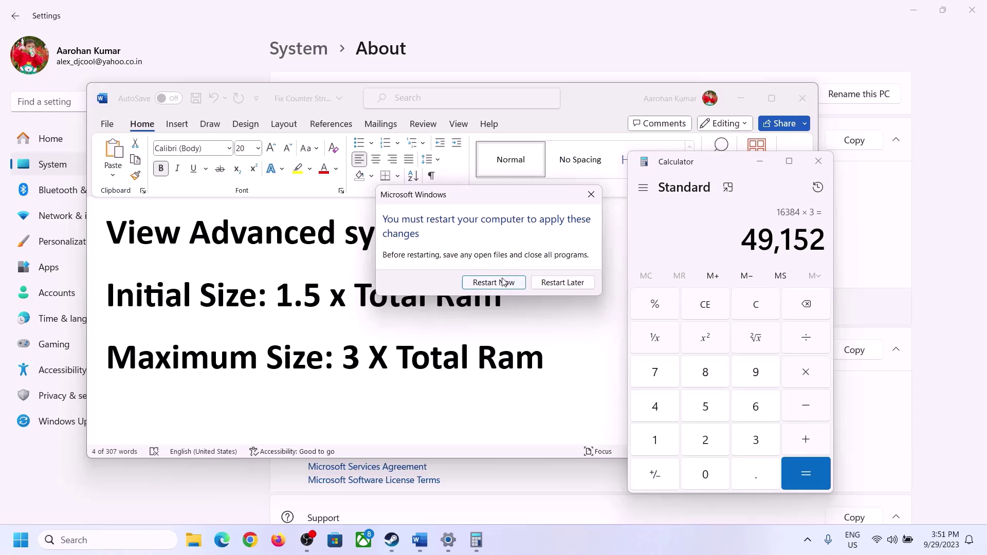
{"action": "left_click", "coordinate": [590, 193]}
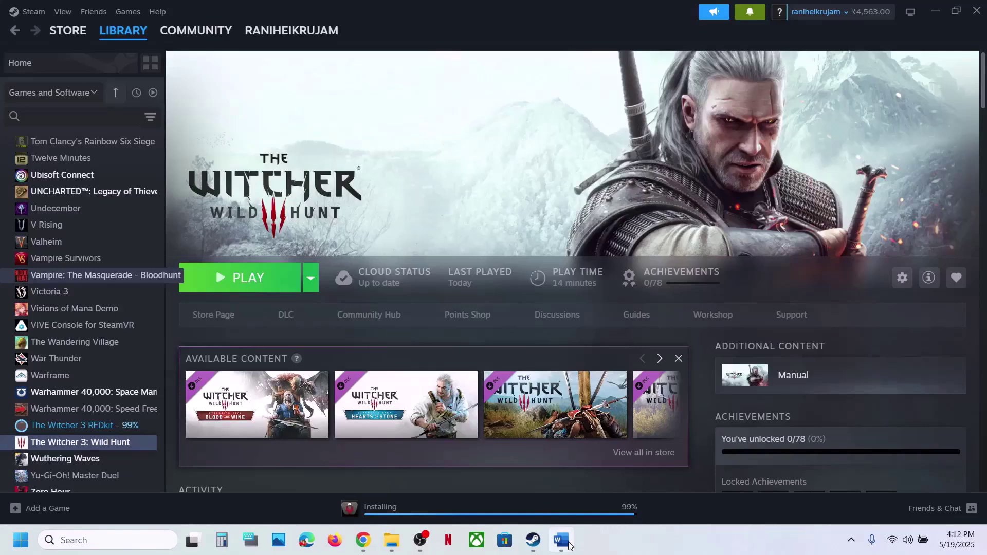
Step: Review Step 16 on updating the system BIOS in the Word notes and check the laptop's battery charge
{"action": "left_click", "coordinate": [565, 542]}
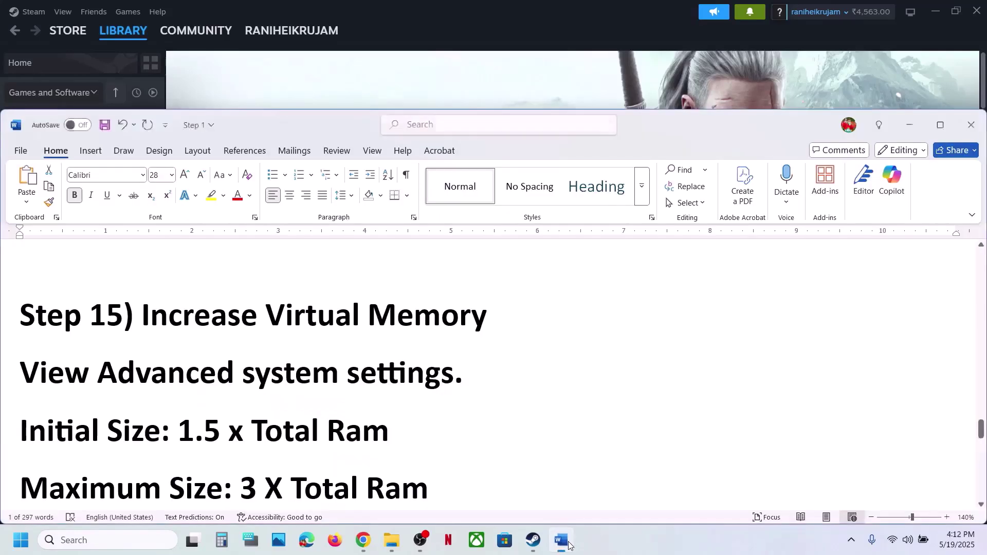
{"action": "scroll", "coordinate": [423, 346], "scroll_direction": "down", "scroll_amount": 4}
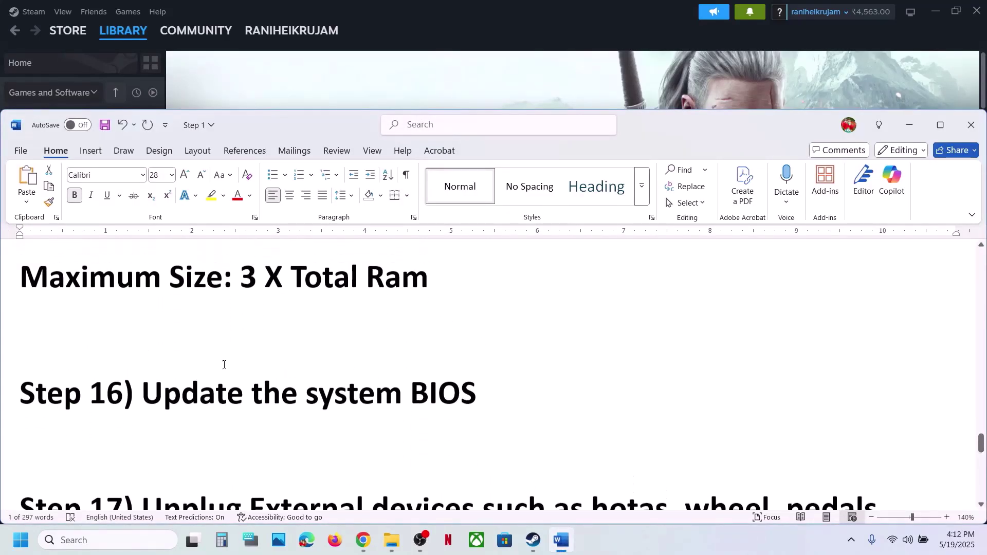
{"action": "scroll", "coordinate": [161, 425], "scroll_direction": "up", "scroll_amount": 1}
{"action": "left_click_drag", "start_coordinate": [153, 421], "coordinate": [515, 428]}
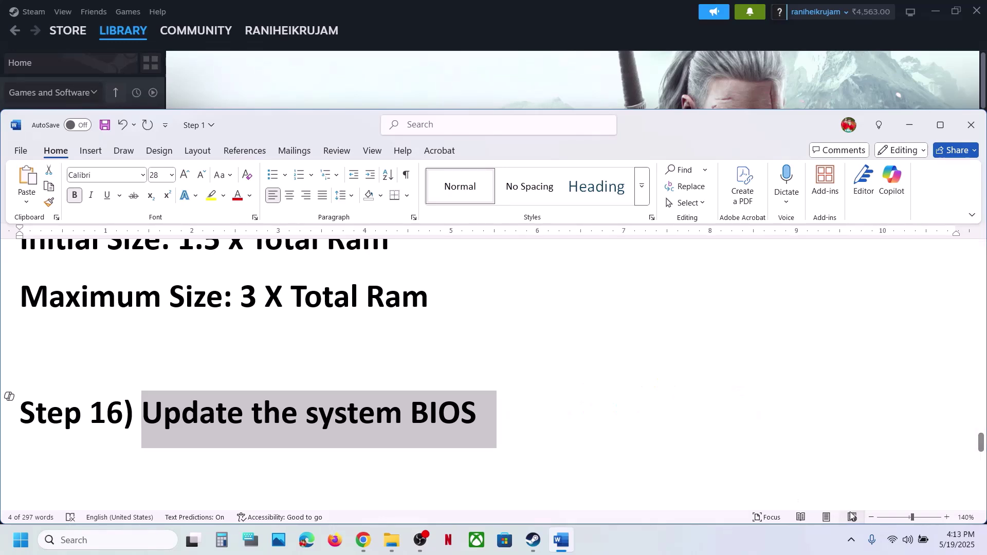
{"action": "left_click", "coordinate": [919, 547]}
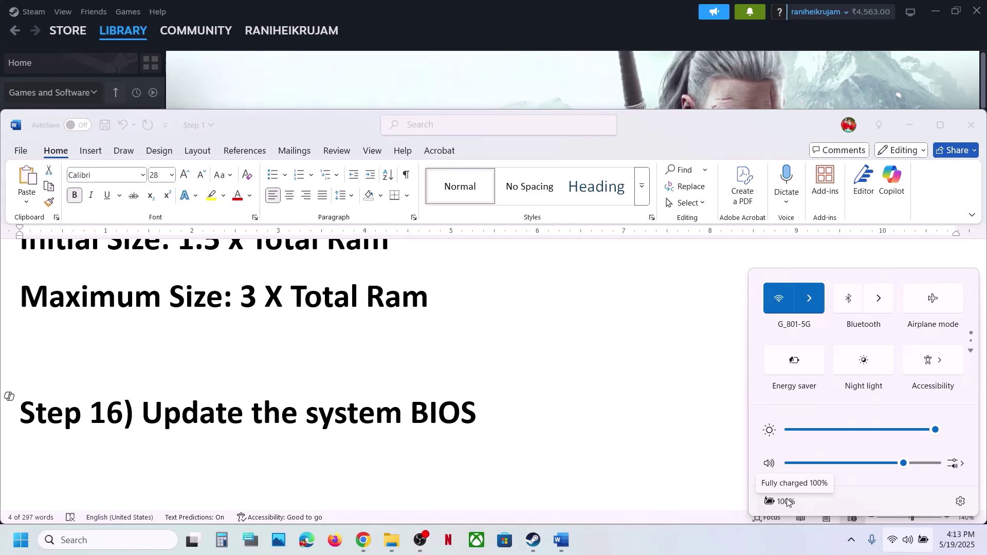
{"action": "left_click", "coordinate": [440, 384]}
Step: Review the Step 17 notes on unplugging external devices, USB adapters and additional joysticks or controllers, highlighting each instruction
{"action": "scroll", "coordinate": [440, 385], "scroll_direction": "down", "scroll_amount": 3}
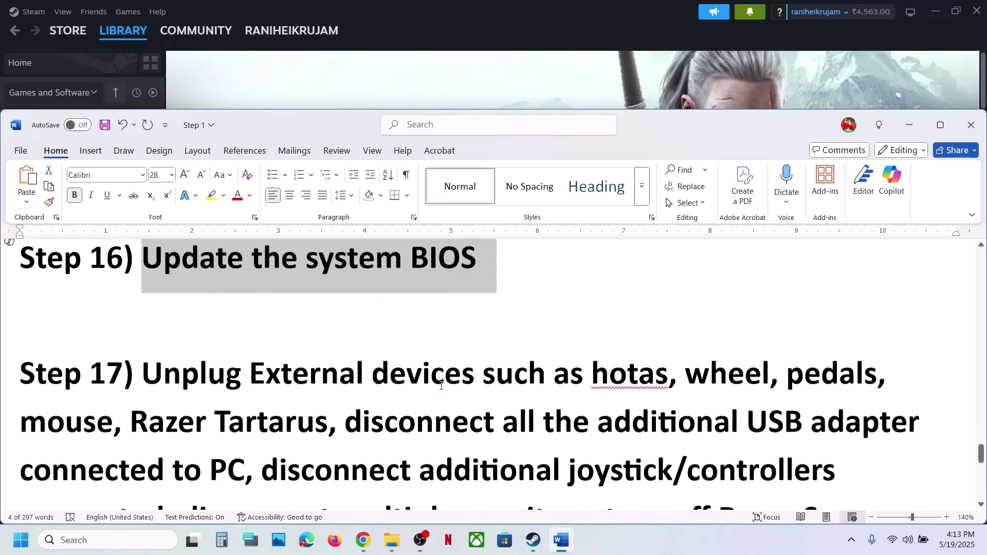
{"action": "scroll", "coordinate": [308, 360], "scroll_direction": "down", "scroll_amount": 1}
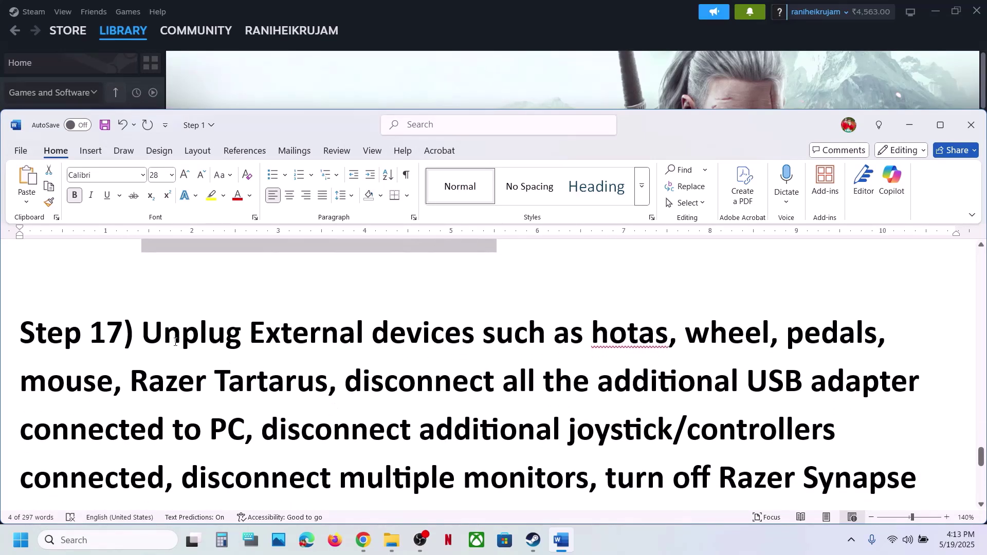
{"action": "left_click_drag", "start_coordinate": [153, 341], "coordinate": [220, 428]}
{"action": "scroll", "coordinate": [279, 370], "scroll_direction": "down", "scroll_amount": 1}
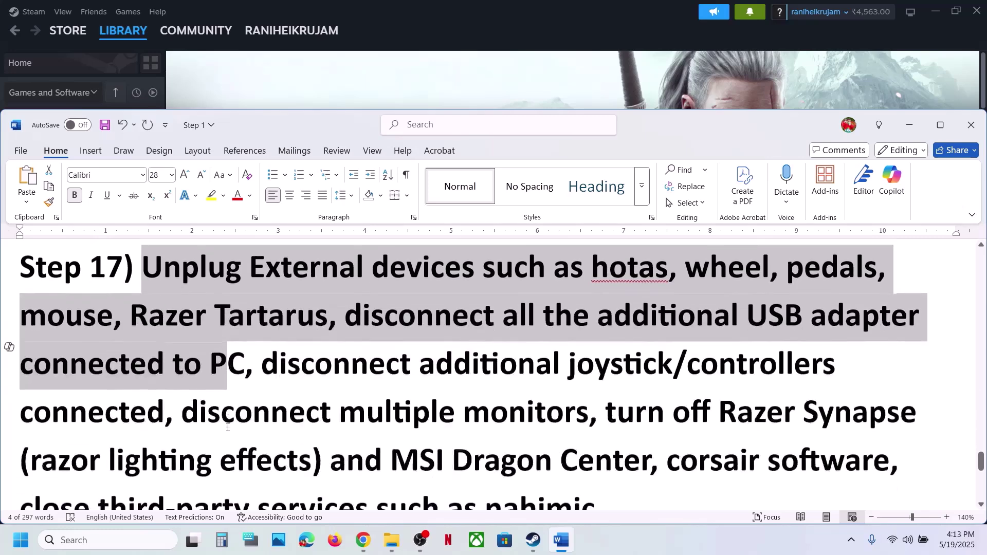
{"action": "left_click_drag", "start_coordinate": [279, 370], "coordinate": [181, 428]}
Step: Review the rest of Step 17 on multiple monitors, Razer Synapse, third-party services and removing the undervolt, highlighting the instructions
{"action": "scroll", "coordinate": [206, 316], "scroll_direction": "down", "scroll_amount": 2}
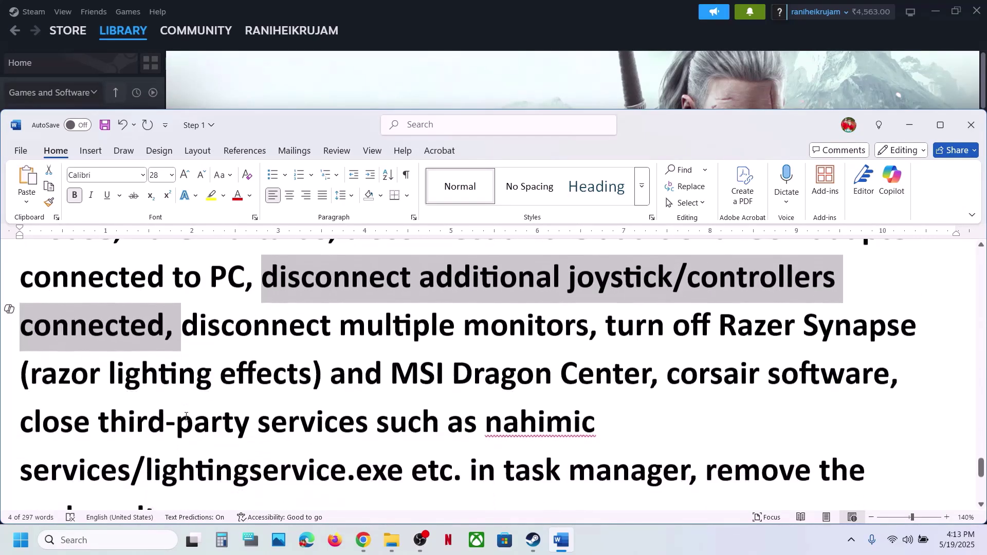
{"action": "left_click_drag", "start_coordinate": [183, 317], "coordinate": [673, 429]}
{"action": "scroll", "coordinate": [673, 440], "scroll_direction": "down", "scroll_amount": 1}
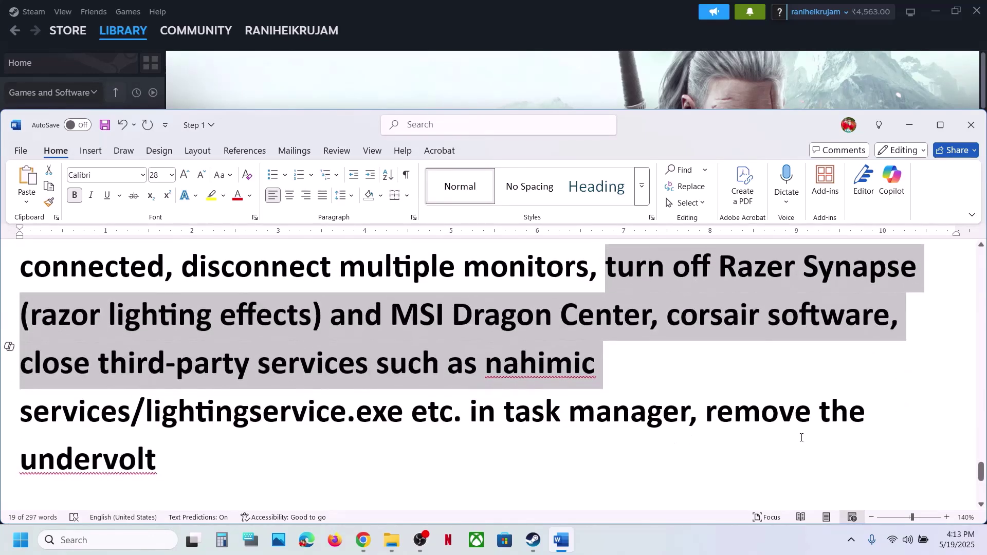
{"action": "left_click_drag", "start_coordinate": [717, 418], "coordinate": [503, 449]}
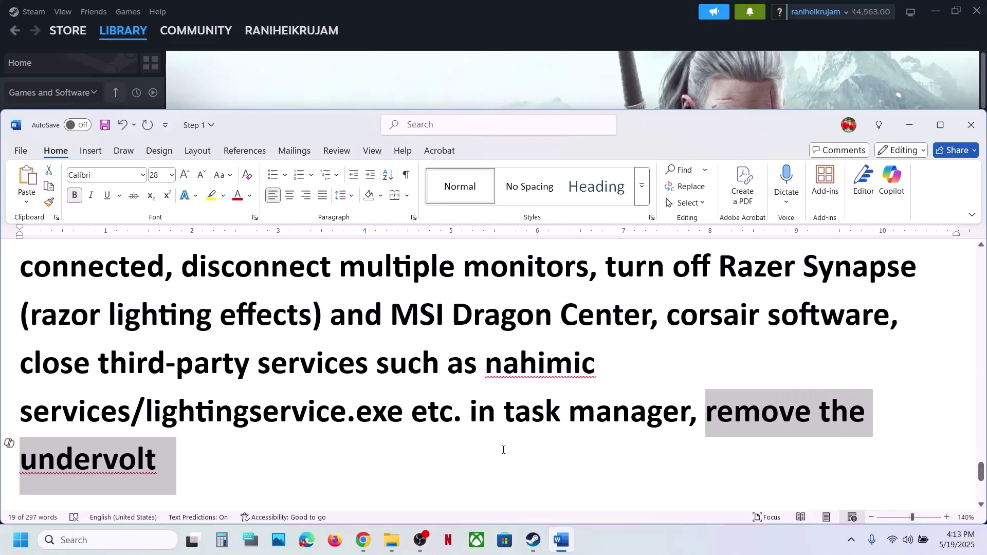
{"action": "left_click", "coordinate": [217, 459]}
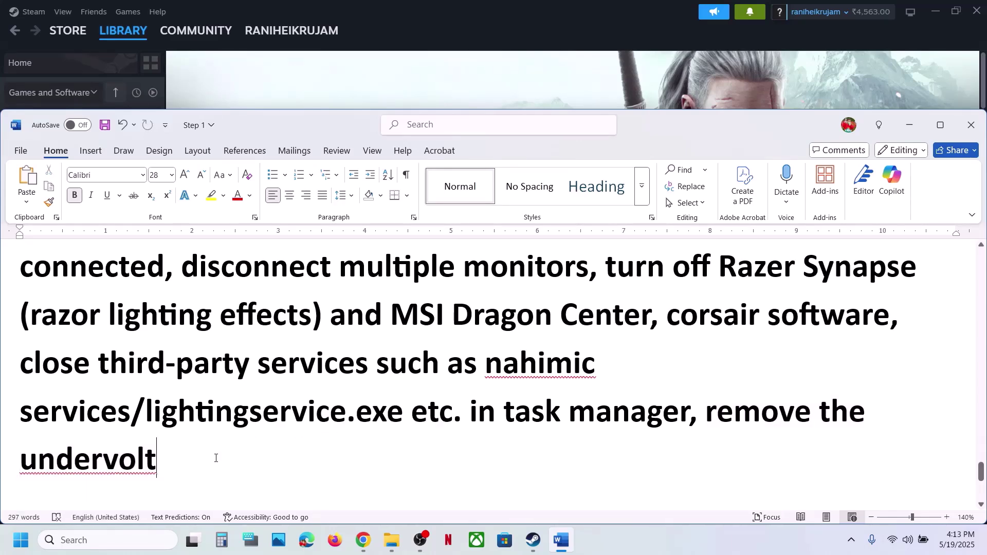
Step: Review Step 18 in the Word notes on uninstalling the game and deleting its installation folder
{"action": "scroll", "coordinate": [215, 458], "scroll_direction": "down", "scroll_amount": 5}
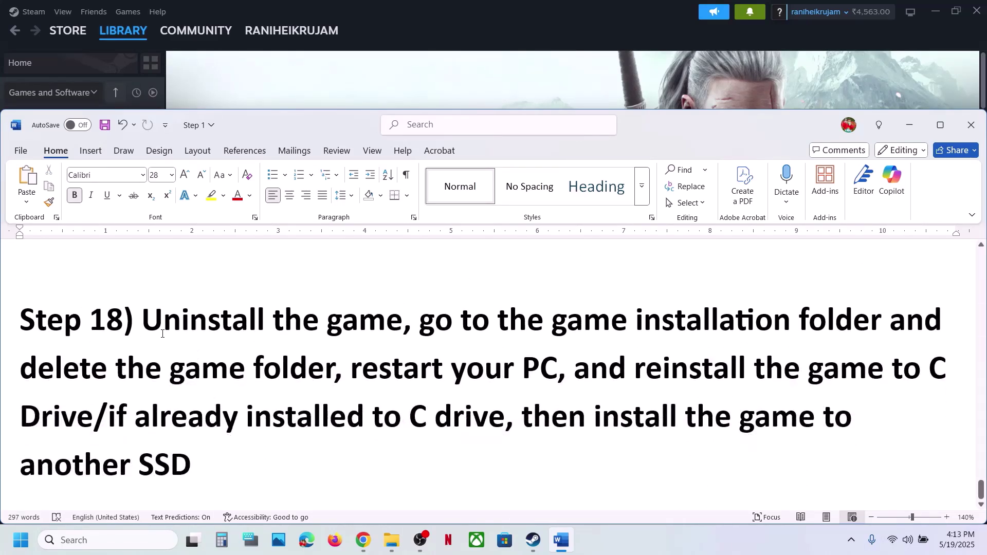
{"action": "left_click_drag", "start_coordinate": [158, 332], "coordinate": [297, 421]}
{"action": "left_click", "coordinate": [297, 419]}
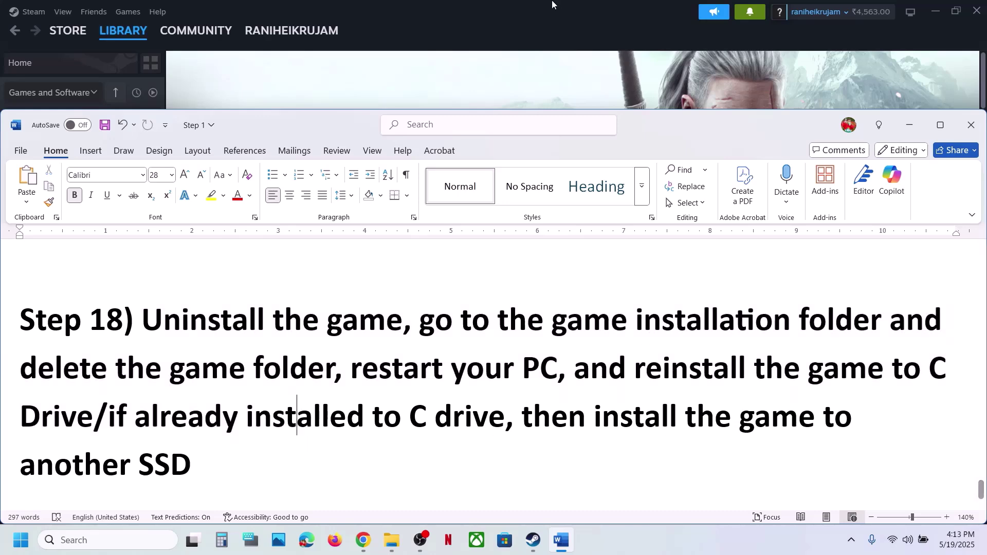
Step: Switch to Steam and bring up the Uninstall option for The Witcher 3: Wild Hunt without choosing it
{"action": "left_click", "coordinate": [502, 60]}
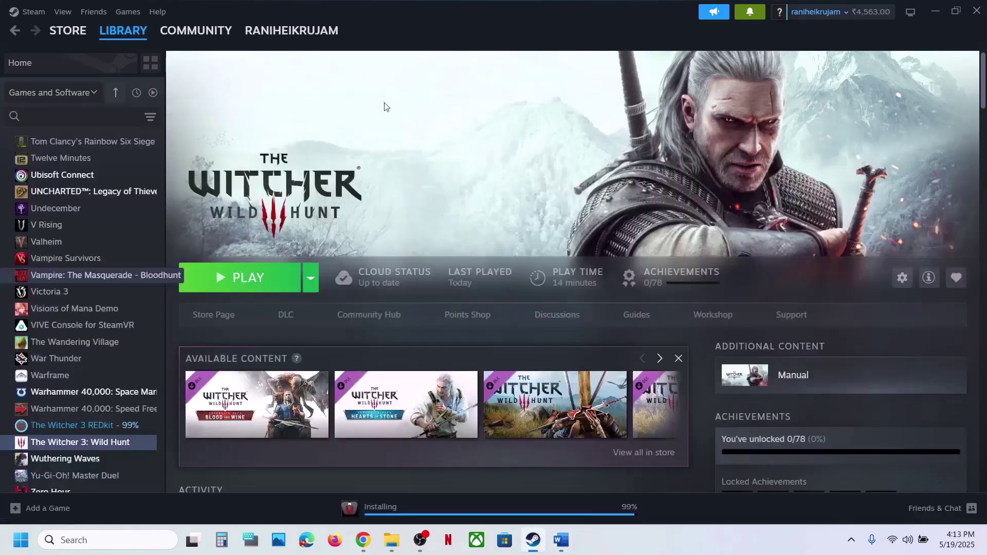
{"action": "right_click", "coordinate": [66, 445]}
{"action": "mouse_move", "coordinate": [95, 406]}
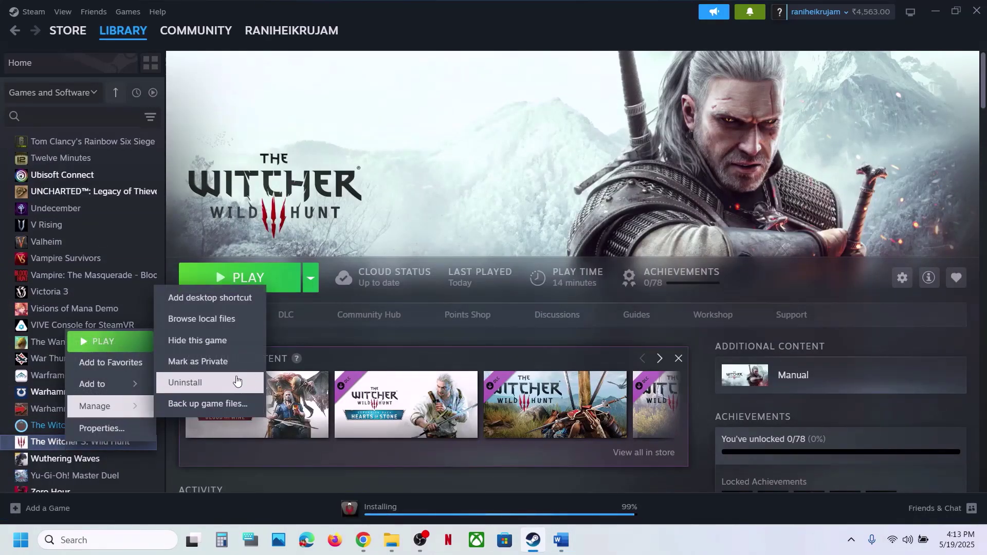
Step: Return to the Step 18 notes in Word and highlight "reinstall the game to C Drive"
{"action": "left_click", "coordinate": [562, 549]}
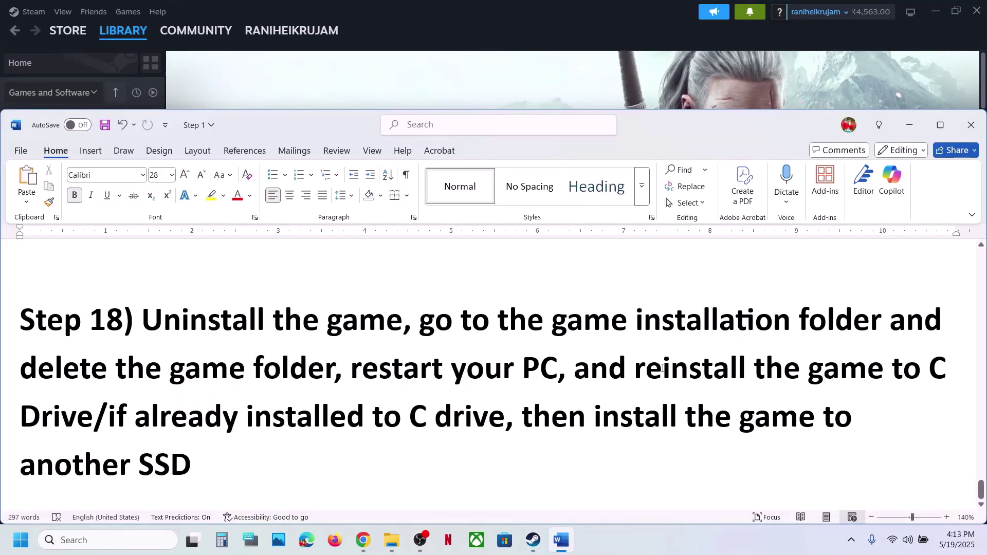
{"action": "left_click_drag", "start_coordinate": [663, 368], "coordinate": [93, 417]}
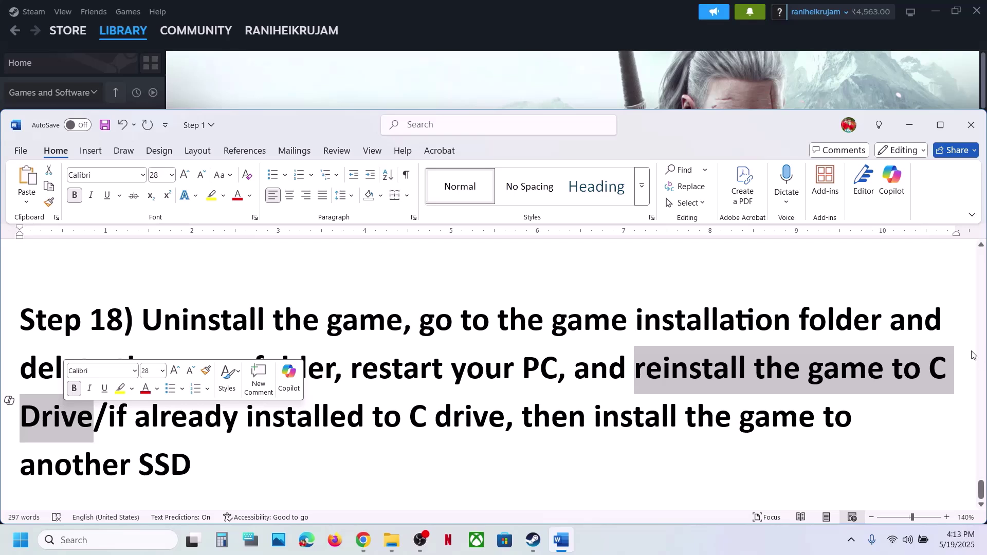